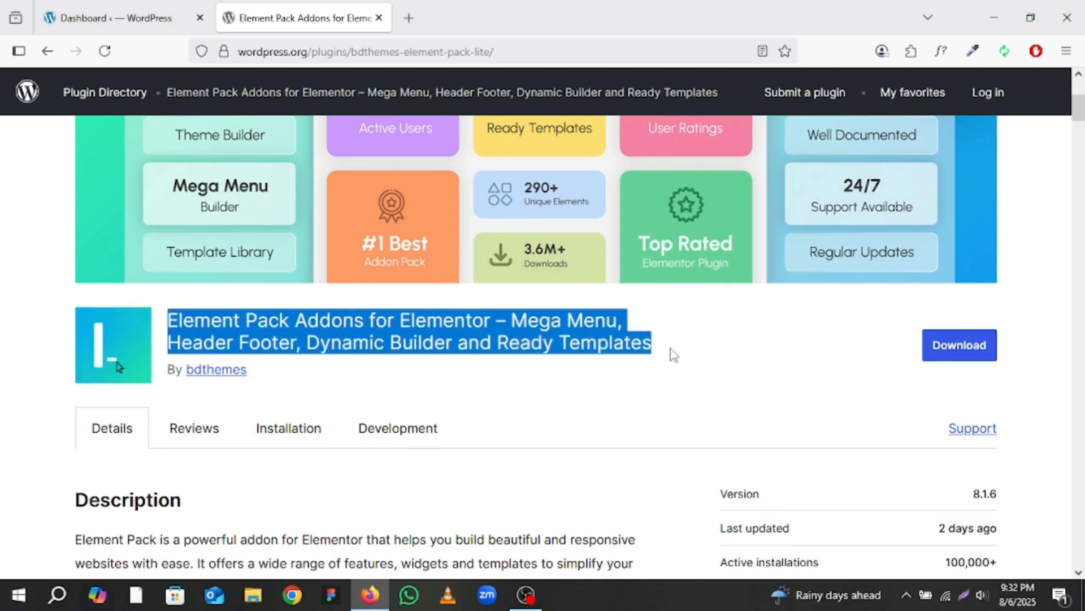
Step: Review the Element Pack plugin's WordPress.org page, including its description, version details, ratings and list of widgets
click(701, 354)
scroll(703, 354, down, 1)
scroll(703, 355, down, 3)
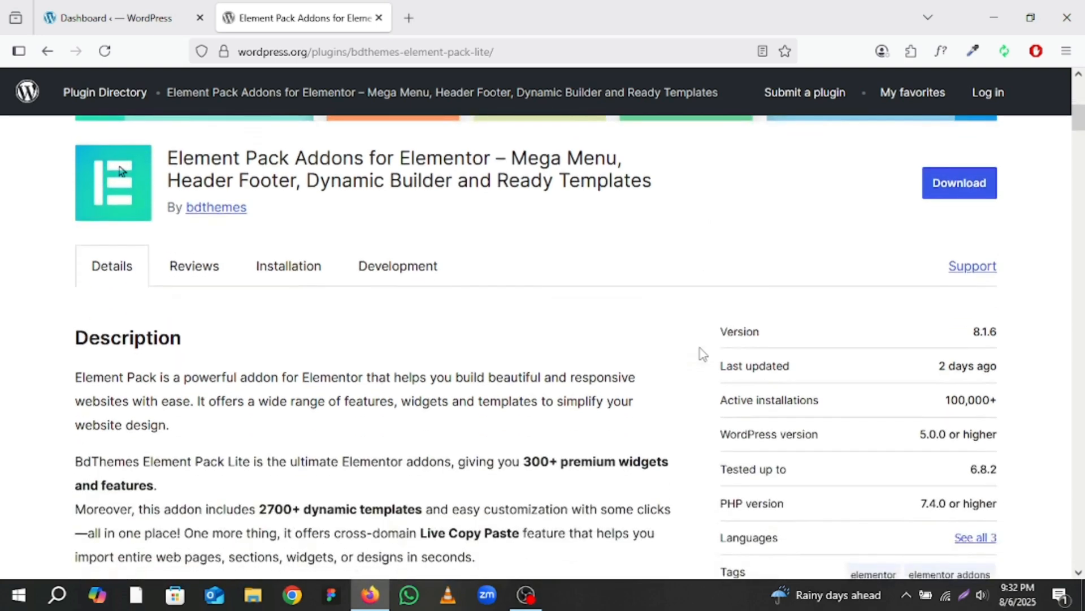
scroll(703, 355, down, 2)
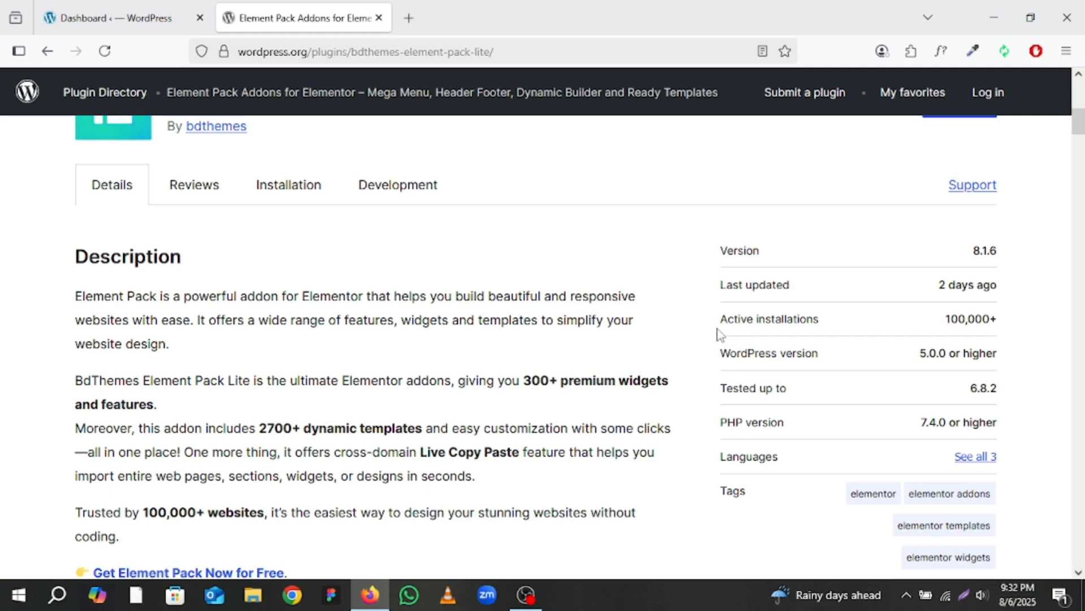
scroll(785, 321, down, 3)
scroll(784, 321, up, 1)
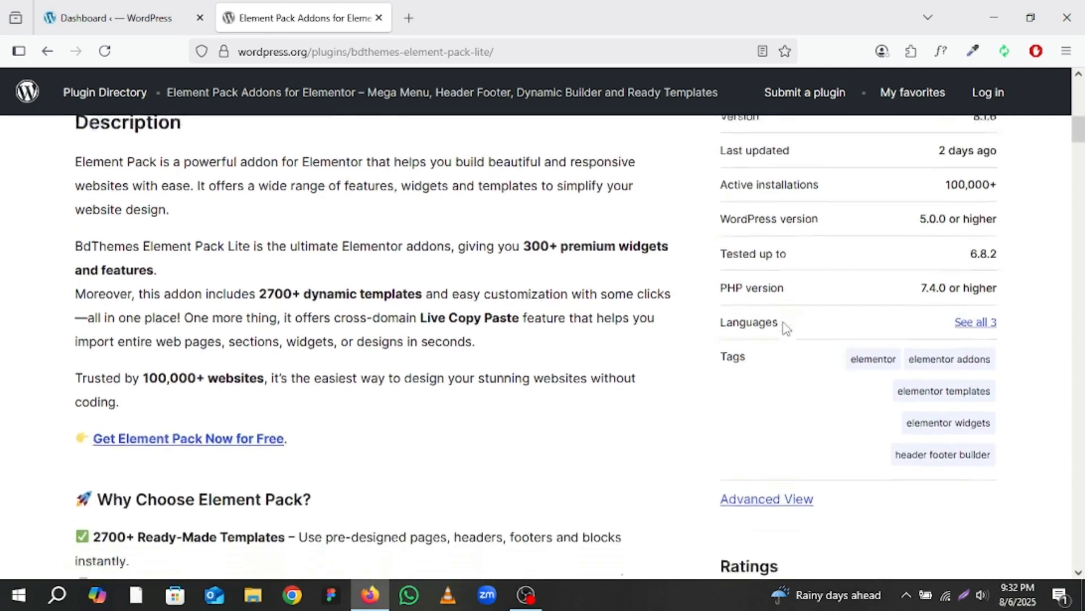
scroll(784, 321, down, 4)
scroll(788, 328, down, 4)
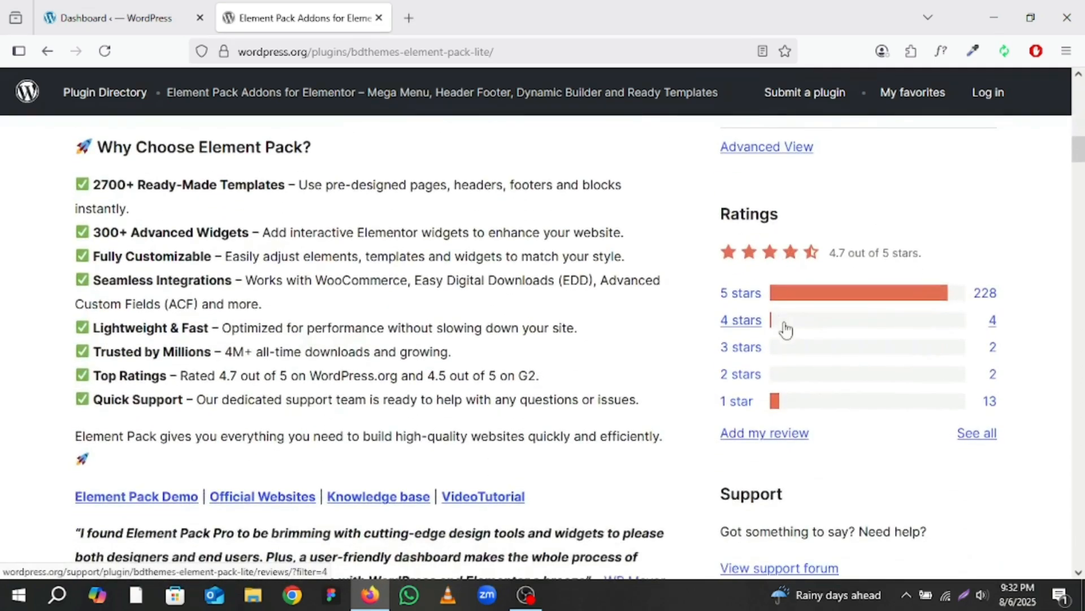
scroll(786, 328, down, 6)
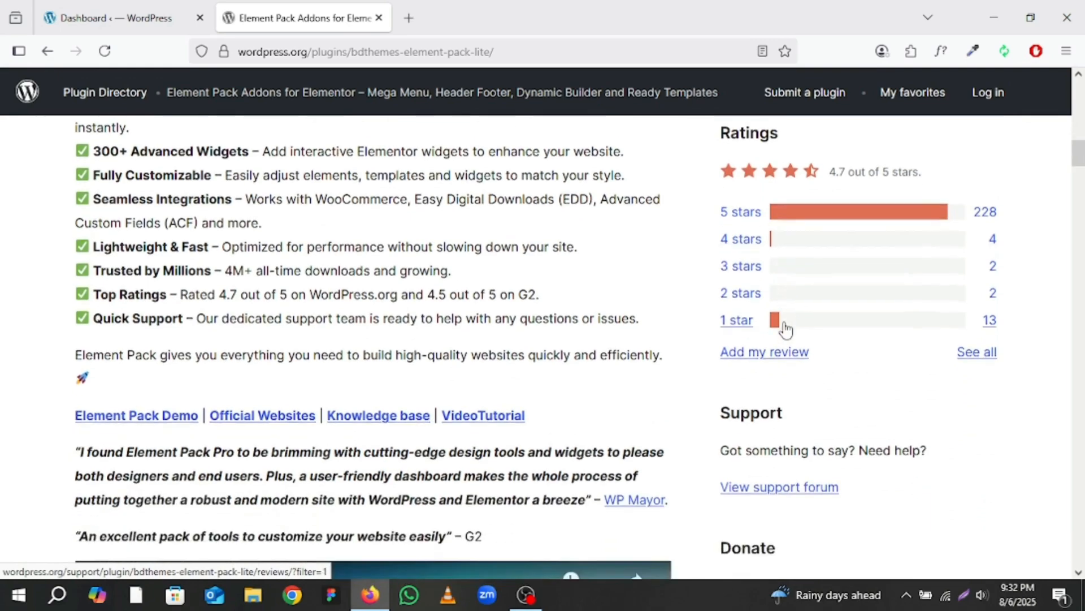
scroll(784, 326, down, 12)
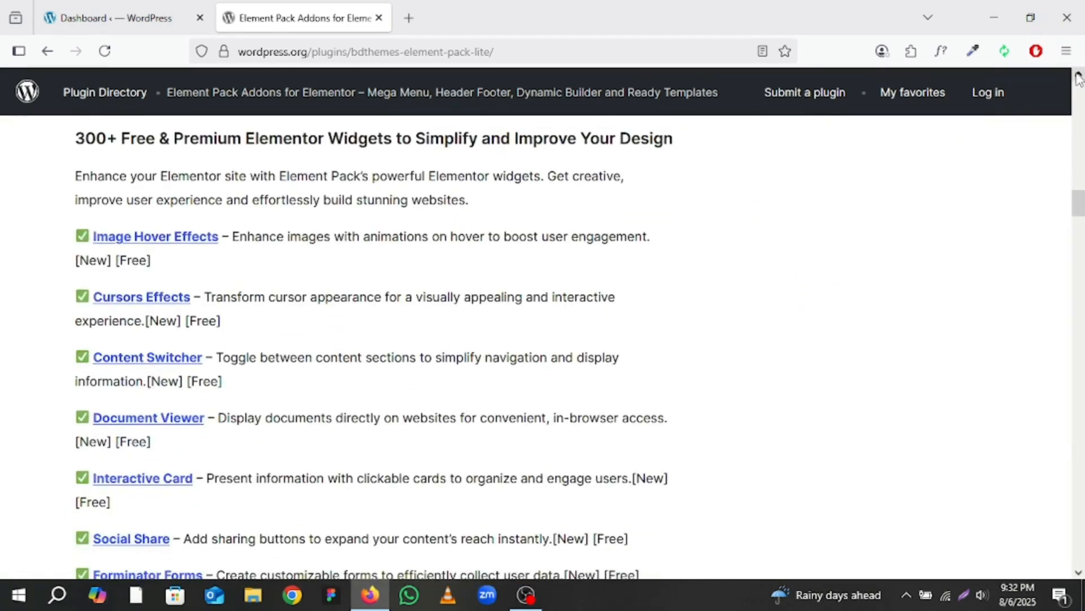
drag(1078, 77, 1078, 78)
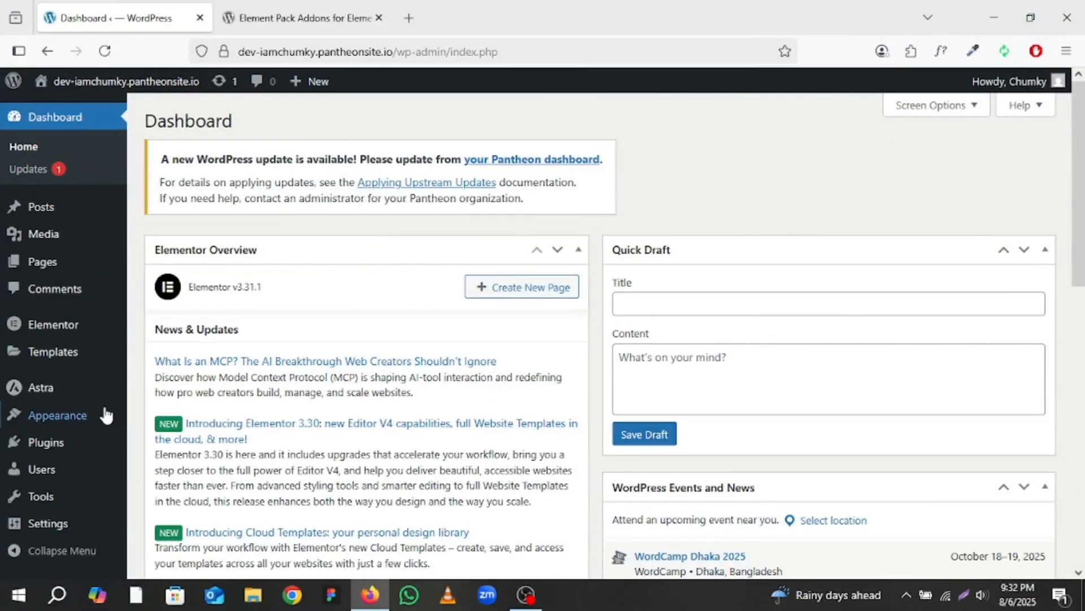
Step: Search for "Element pack" on the site's Add Plugins page
mouse_move(57, 446)
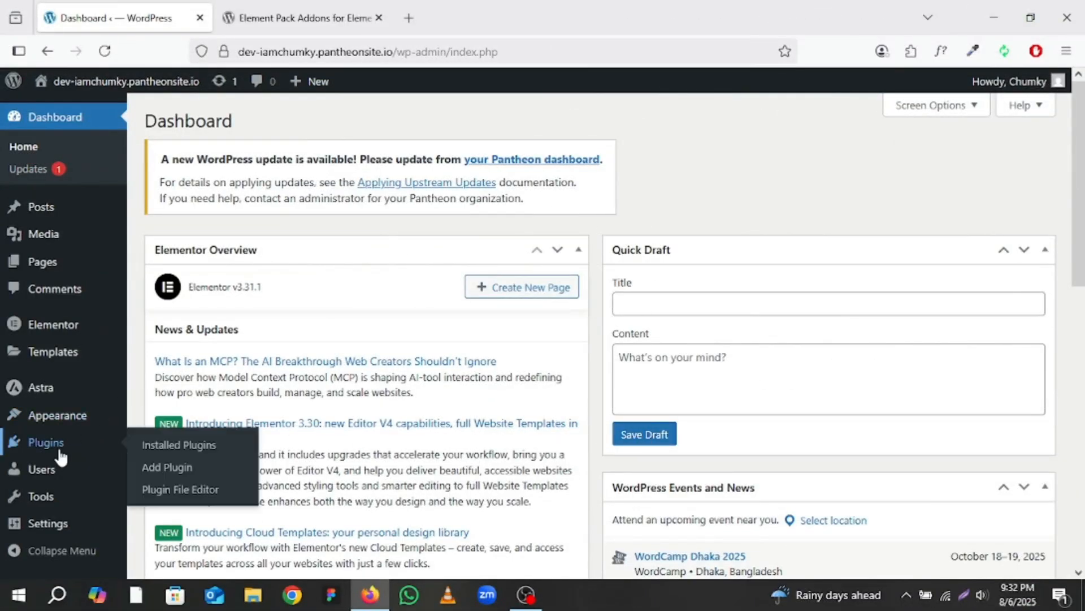
click(185, 471)
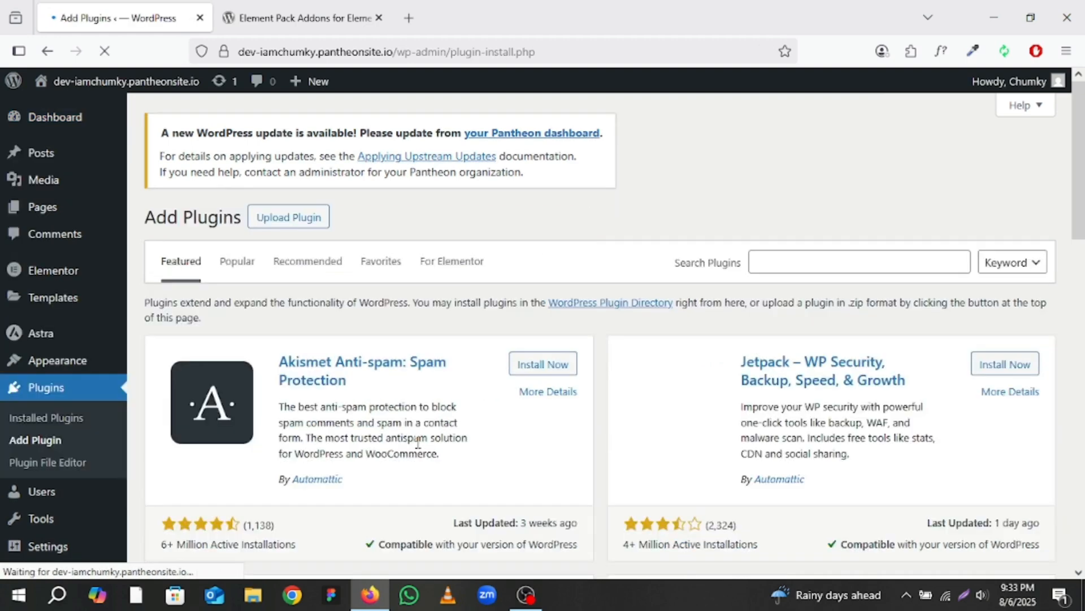
click(778, 259)
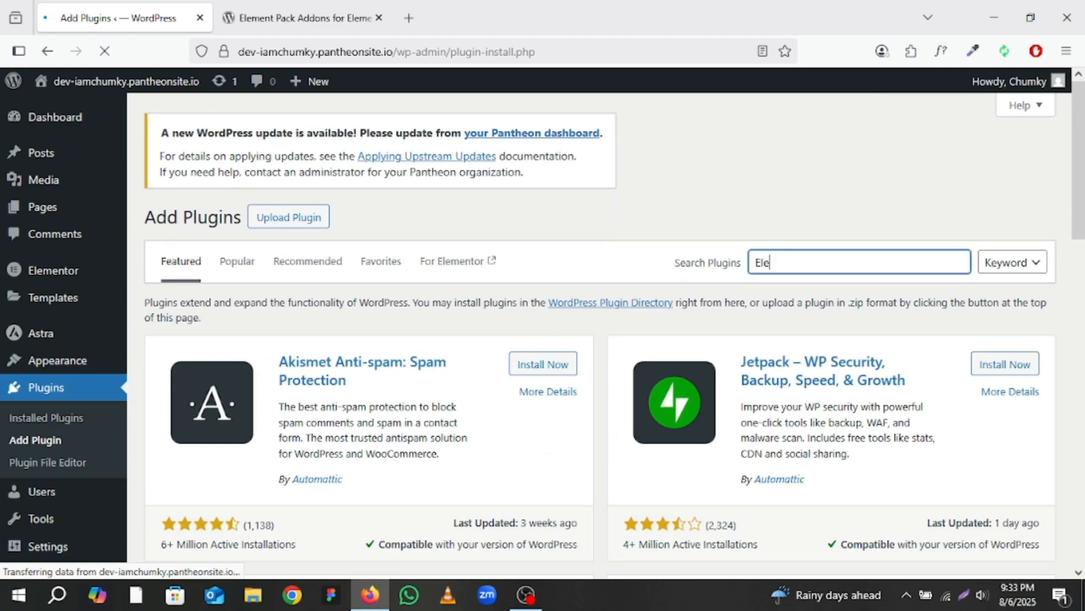
text(Element )
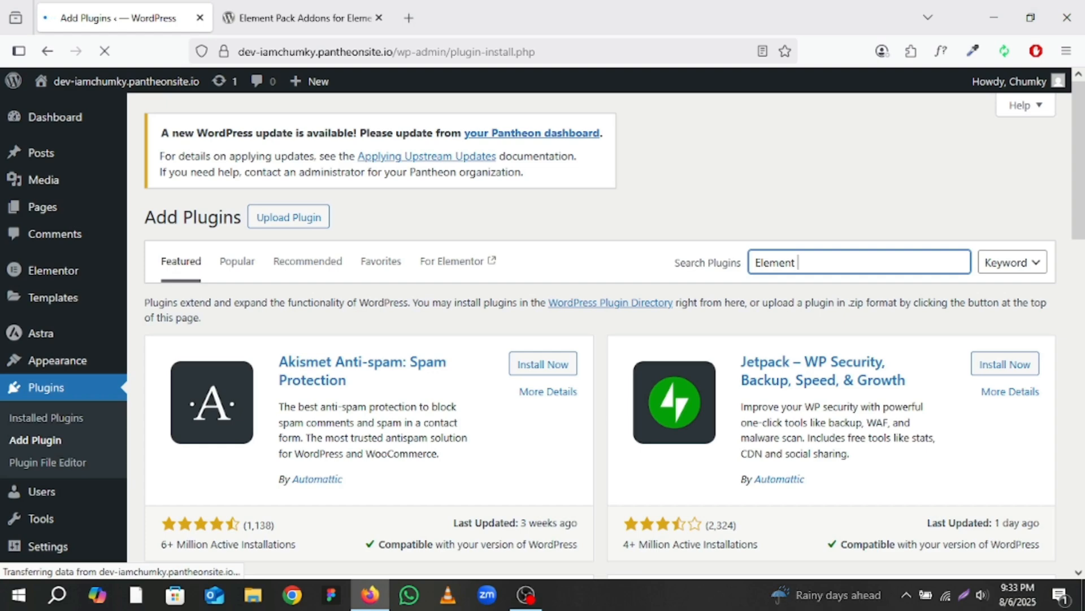
text(pack)
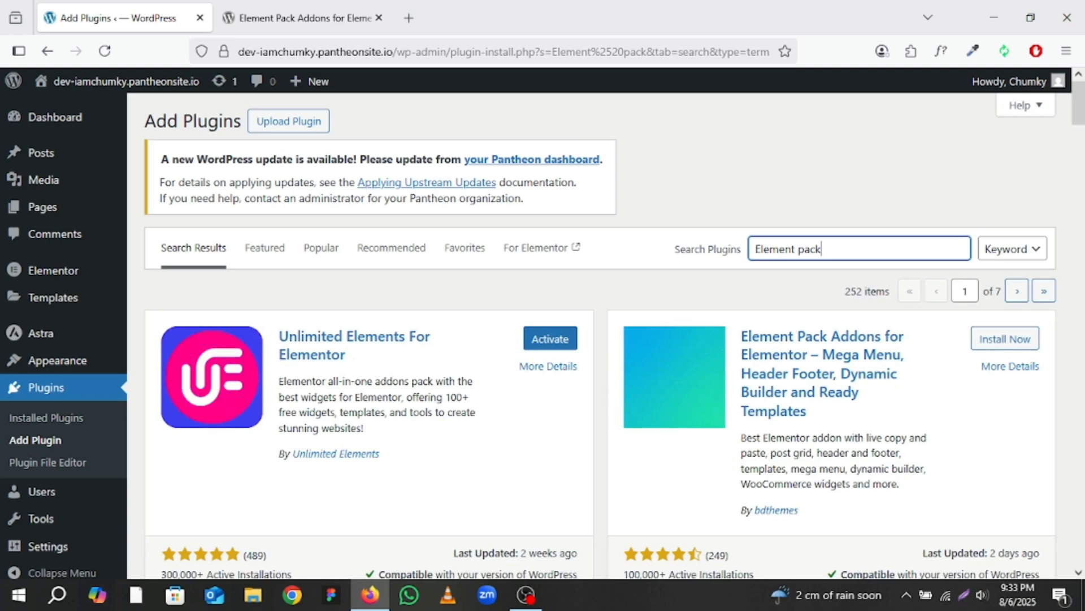
Step: Examine the Element Pack Addons for Elementor search result, checking its title, description and active installations
scroll(778, 301, down, 3)
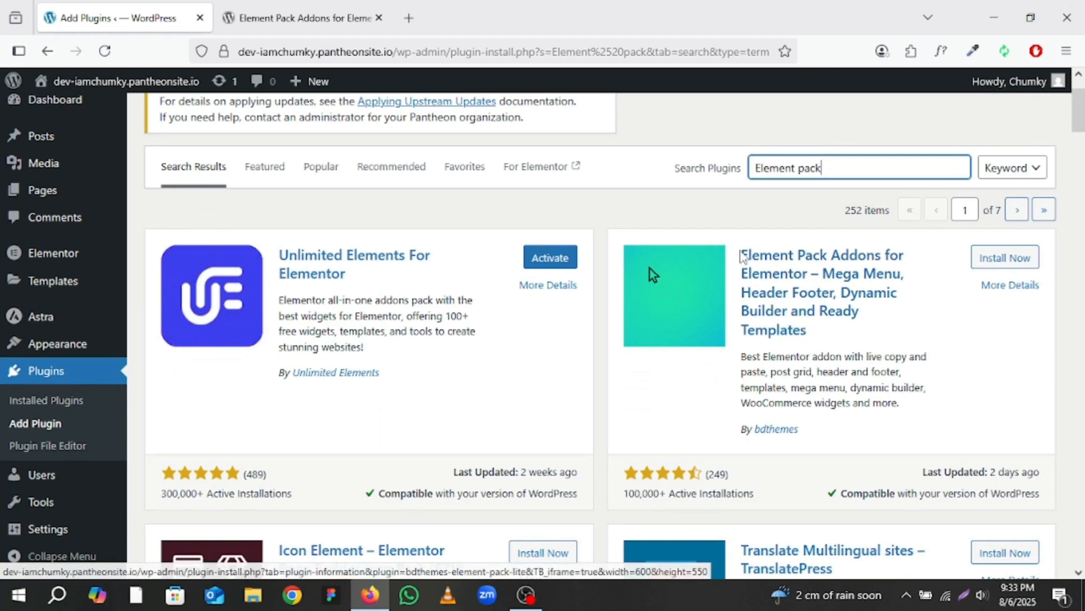
drag(741, 252, 854, 343)
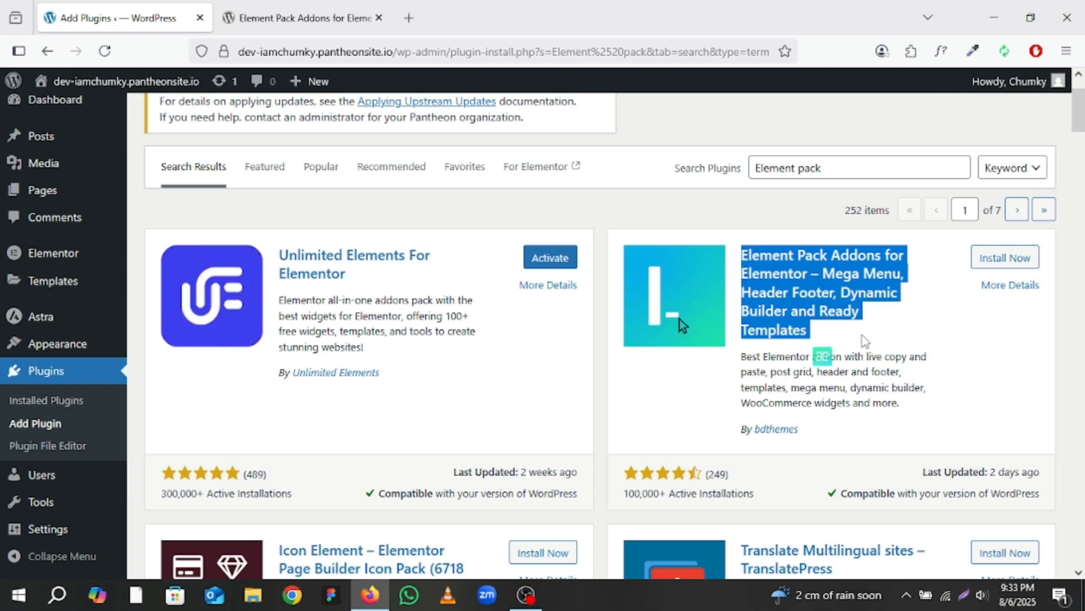
click(879, 333)
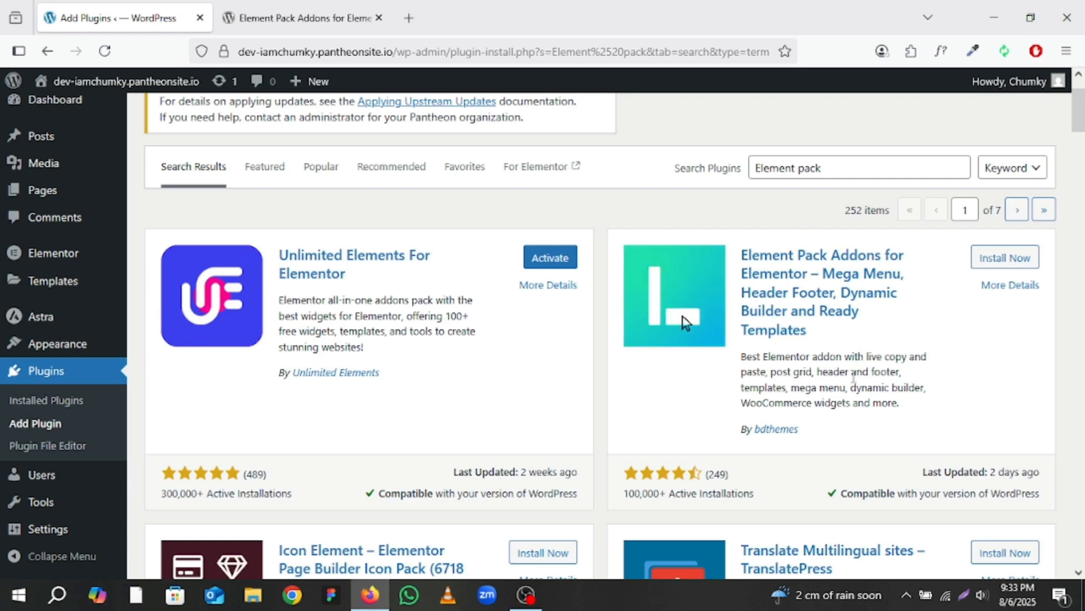
scroll(854, 384, down, 2)
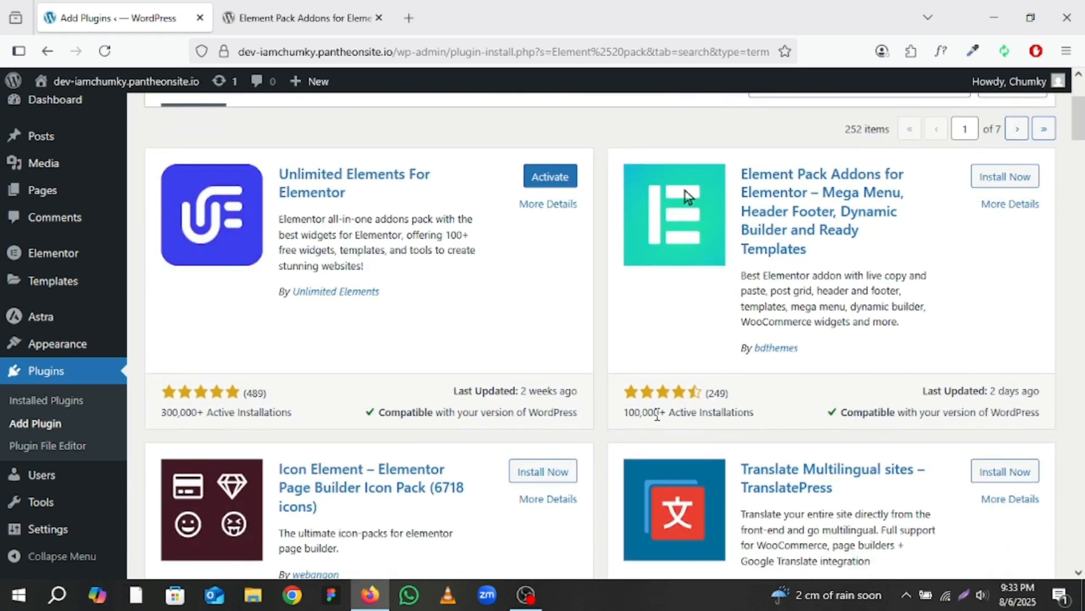
drag(621, 410, 754, 413)
click(755, 414)
drag(621, 411, 754, 413)
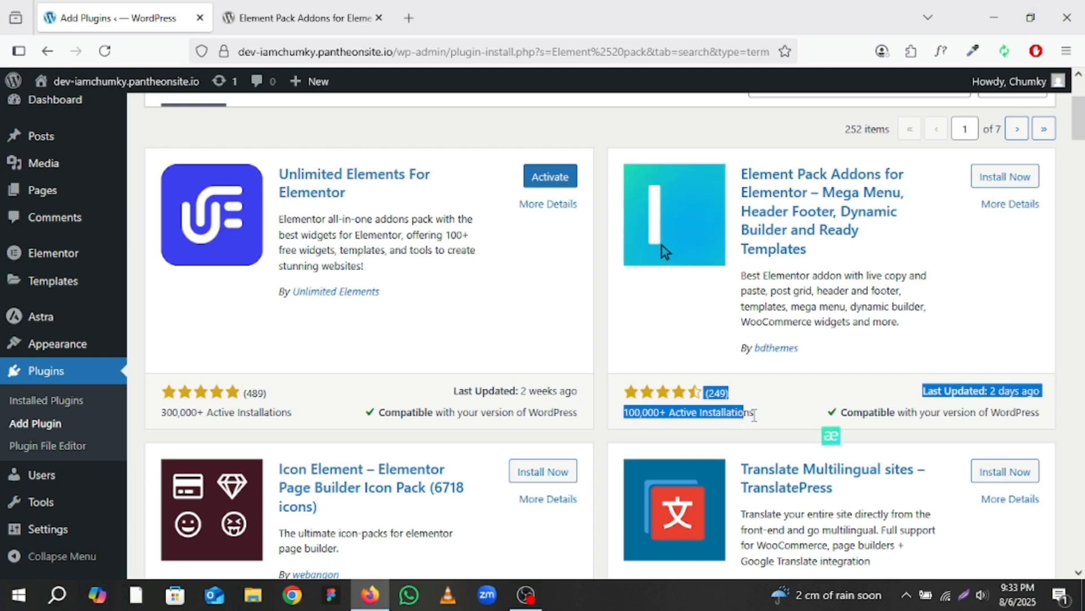
click(769, 415)
drag(622, 411, 715, 413)
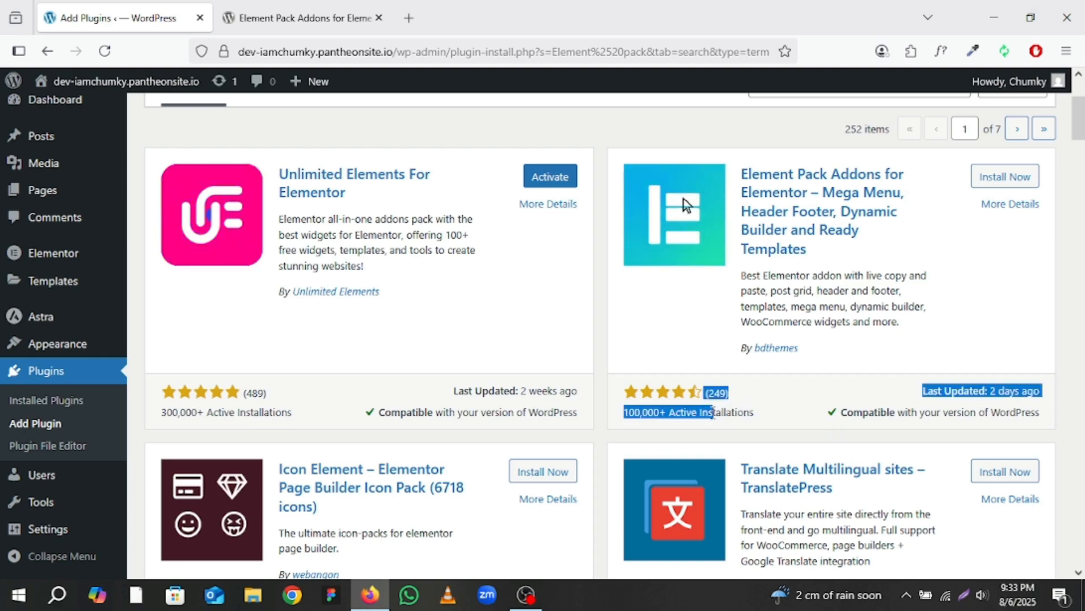
click(678, 413)
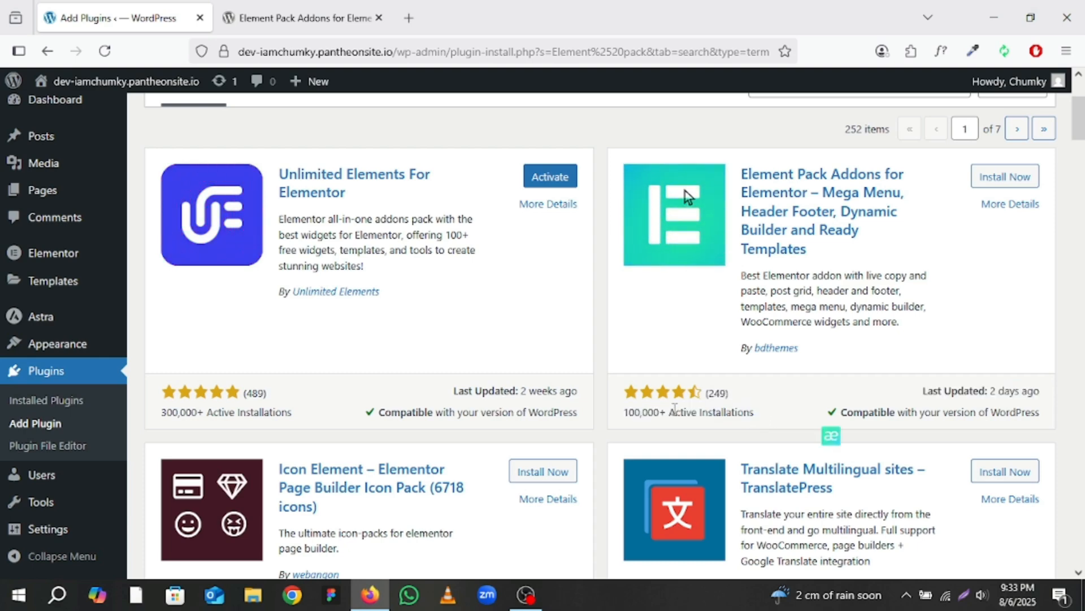
drag(630, 413, 653, 412)
click(628, 413)
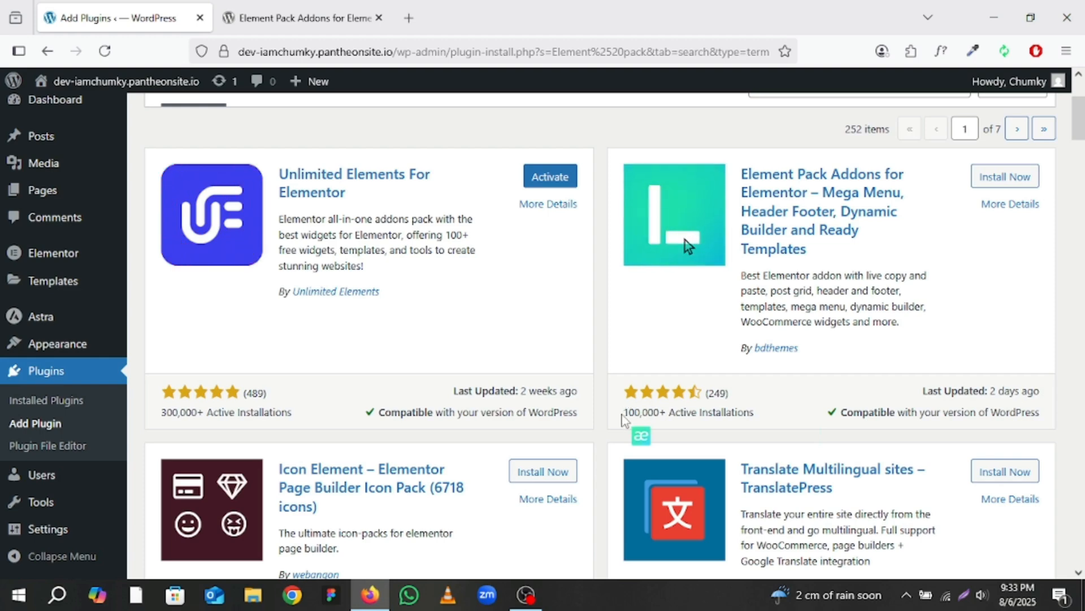
drag(625, 413, 687, 245)
drag(755, 411, 760, 412)
click(782, 412)
Step: Install and activate the Element Pack Addons for Elementor plugin
scroll(686, 240, up, 3)
click(985, 338)
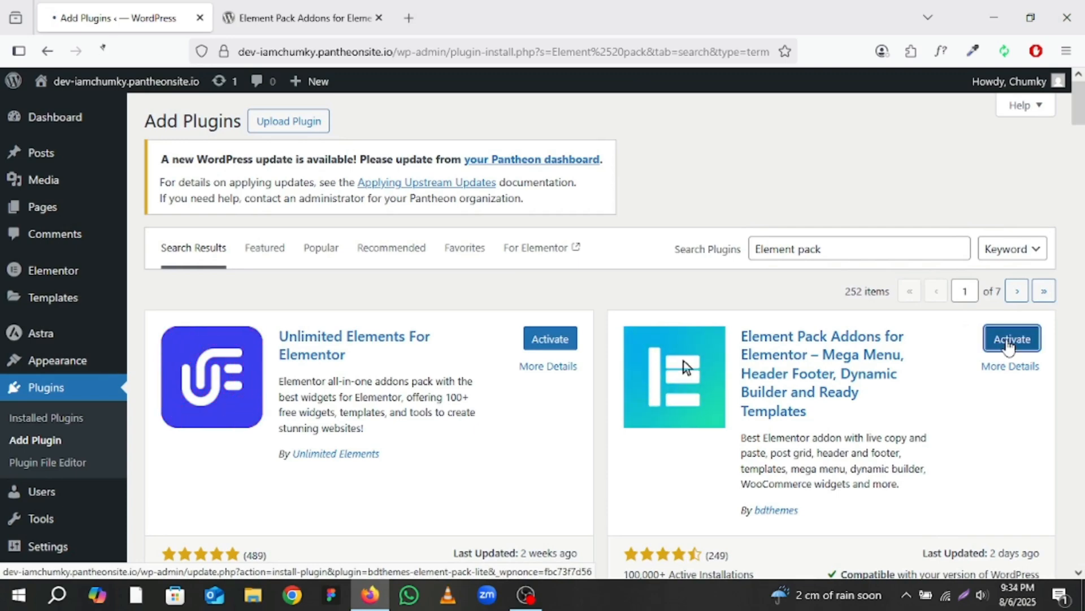
click(1011, 339)
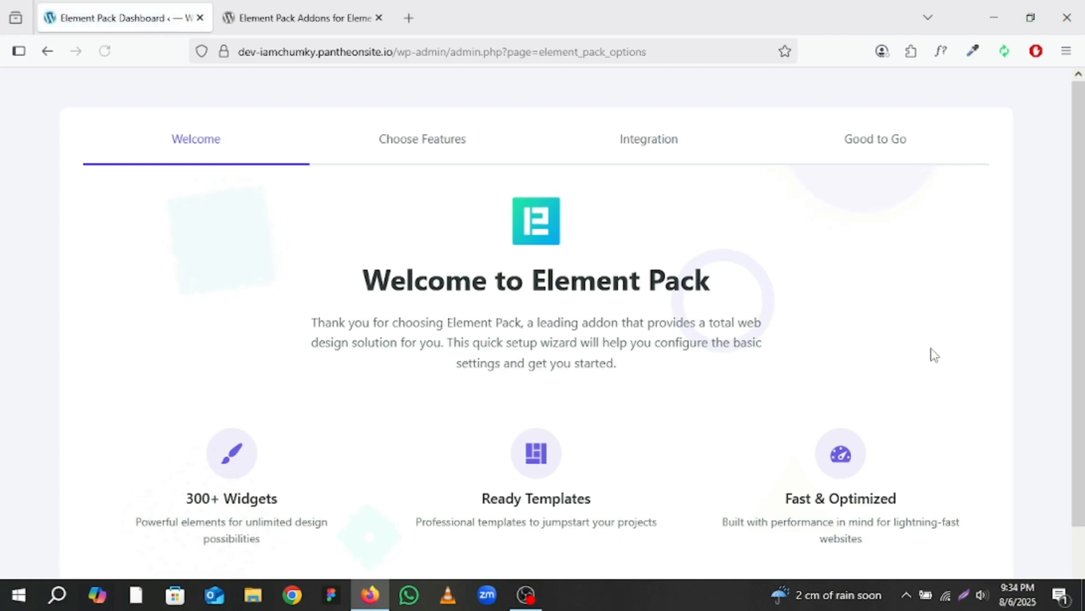
Step: Look over the Element Pack welcome page and start the setup wizard to reach the feature selection
scroll(934, 355, down, 2)
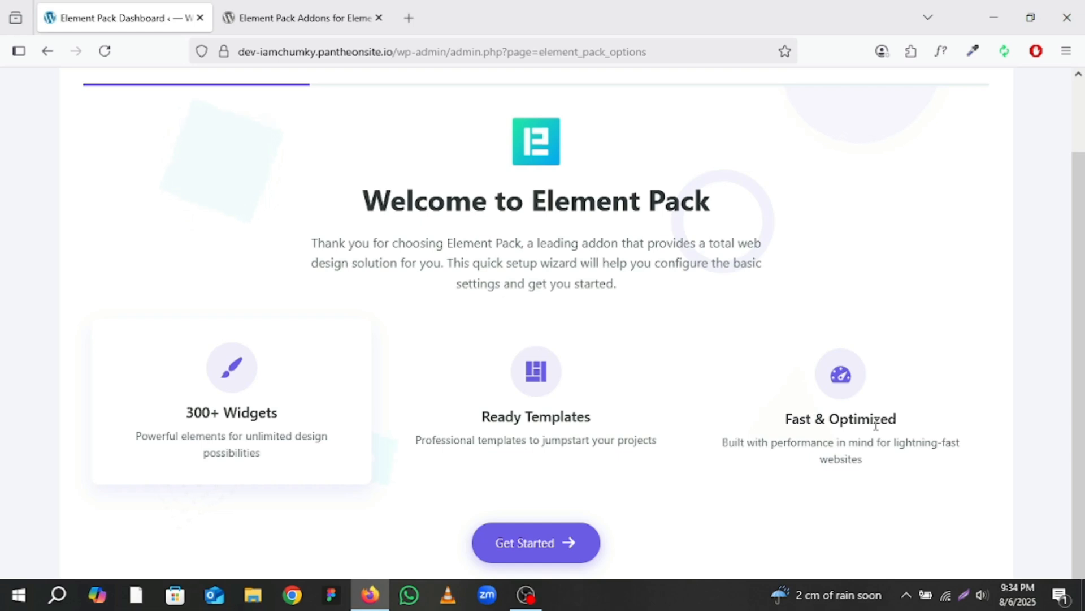
scroll(875, 425, up, 2)
scroll(876, 431, down, 2)
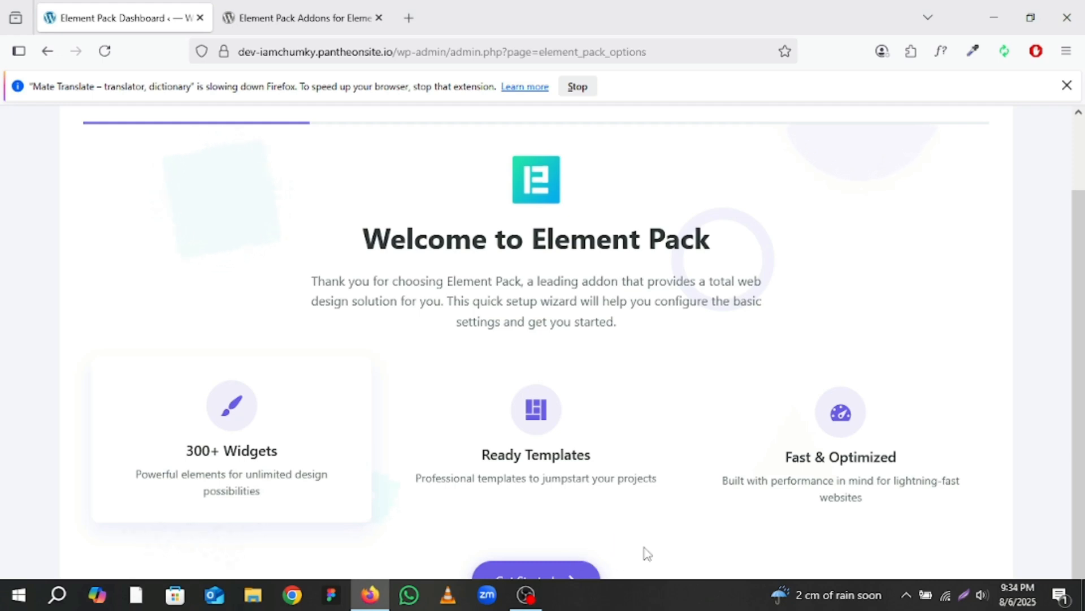
scroll(644, 552, up, 2)
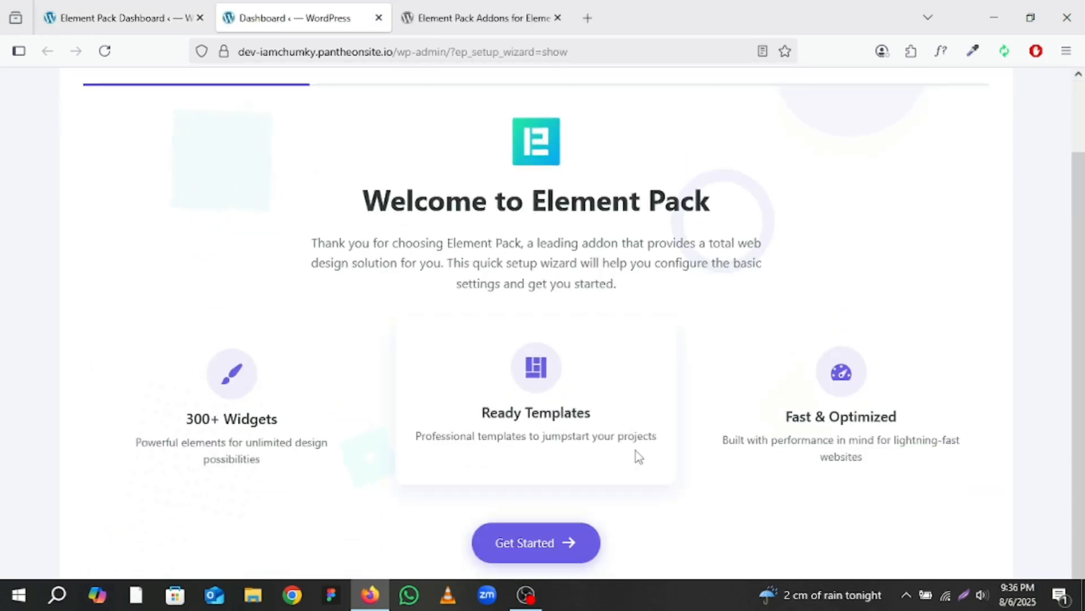
click(544, 542)
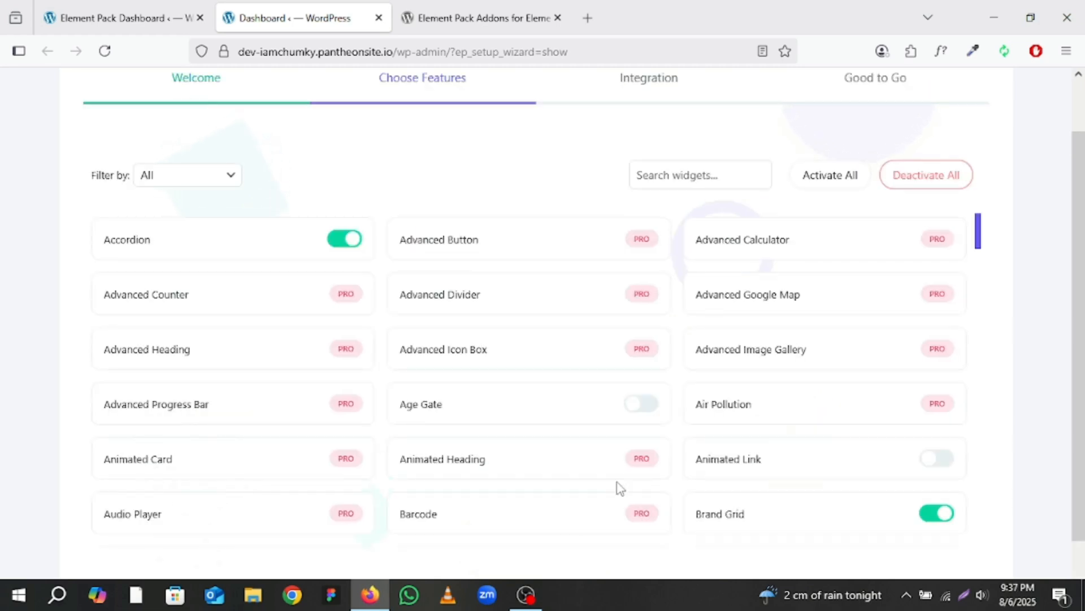
Step: Review the widget filter categories and the list of free and Pro widgets in the wizard's feature selection
scroll(619, 425, up, 2)
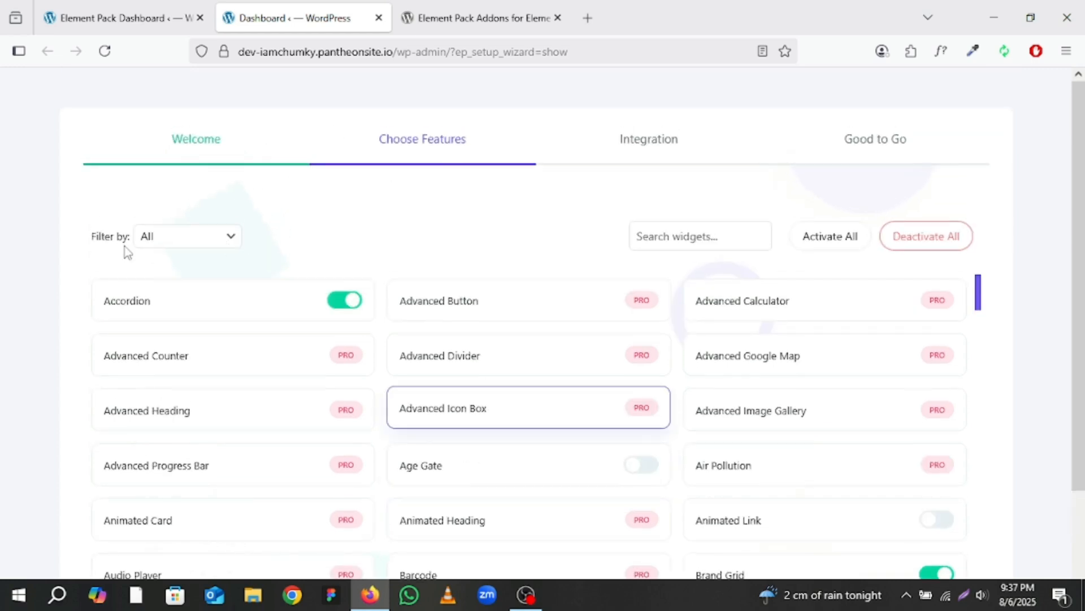
click(236, 238)
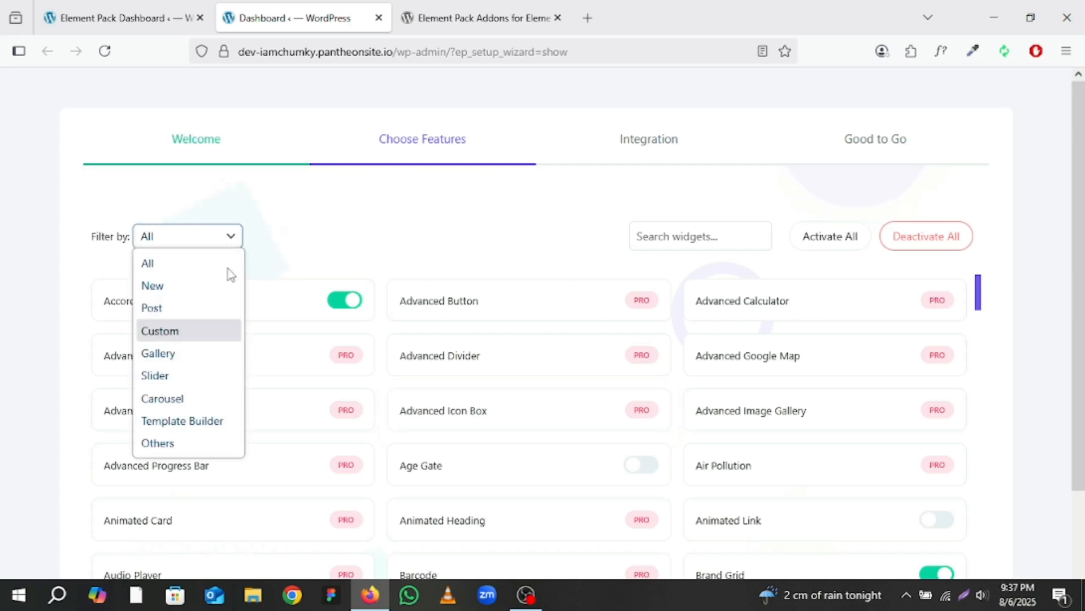
click(232, 236)
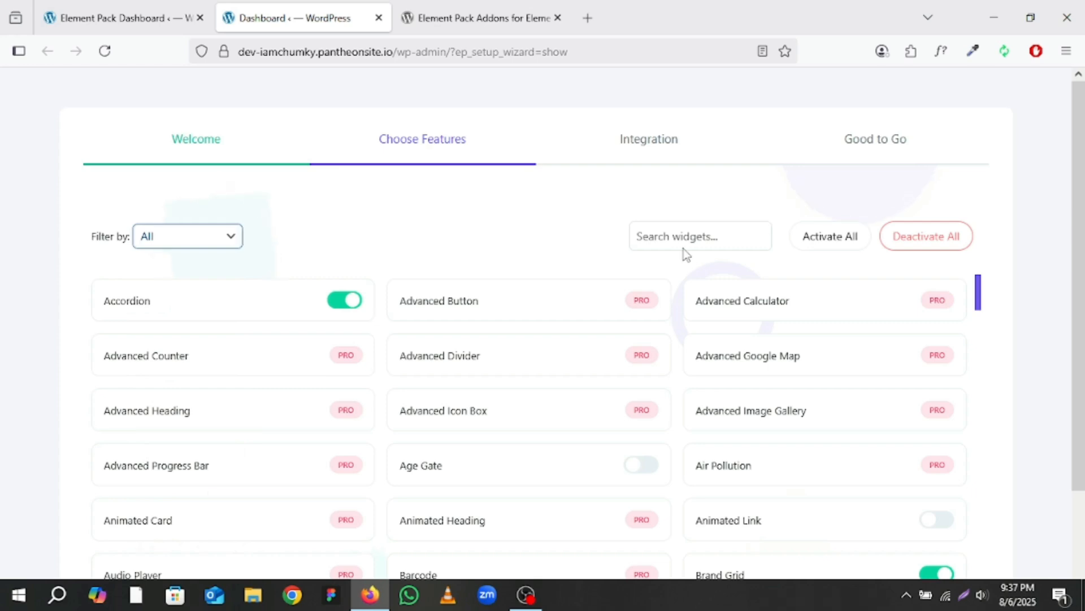
scroll(506, 304, down, 2)
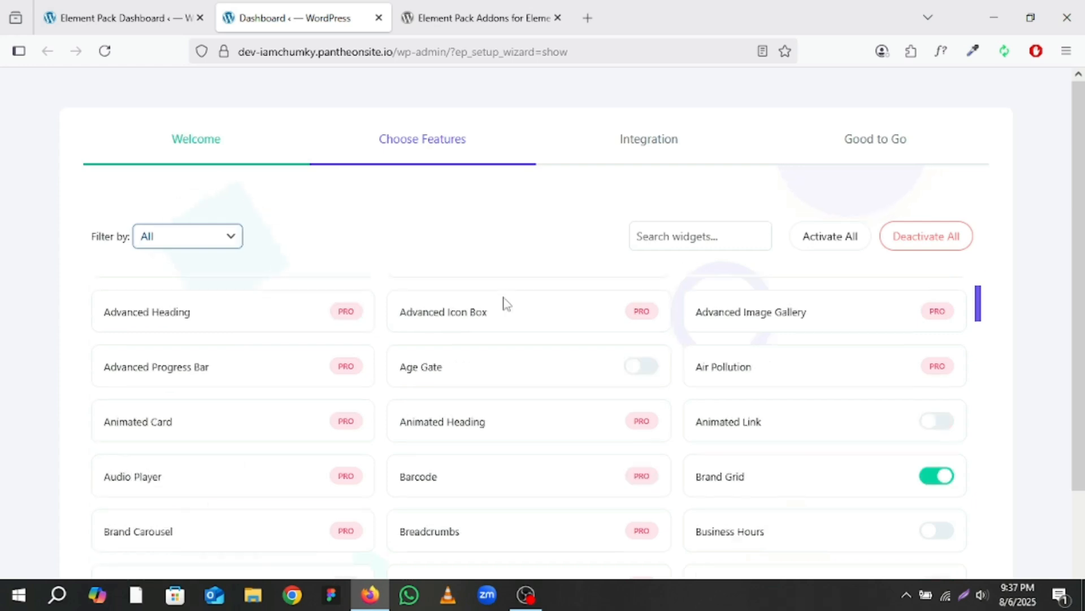
scroll(506, 304, down, 3)
scroll(501, 307, down, 5)
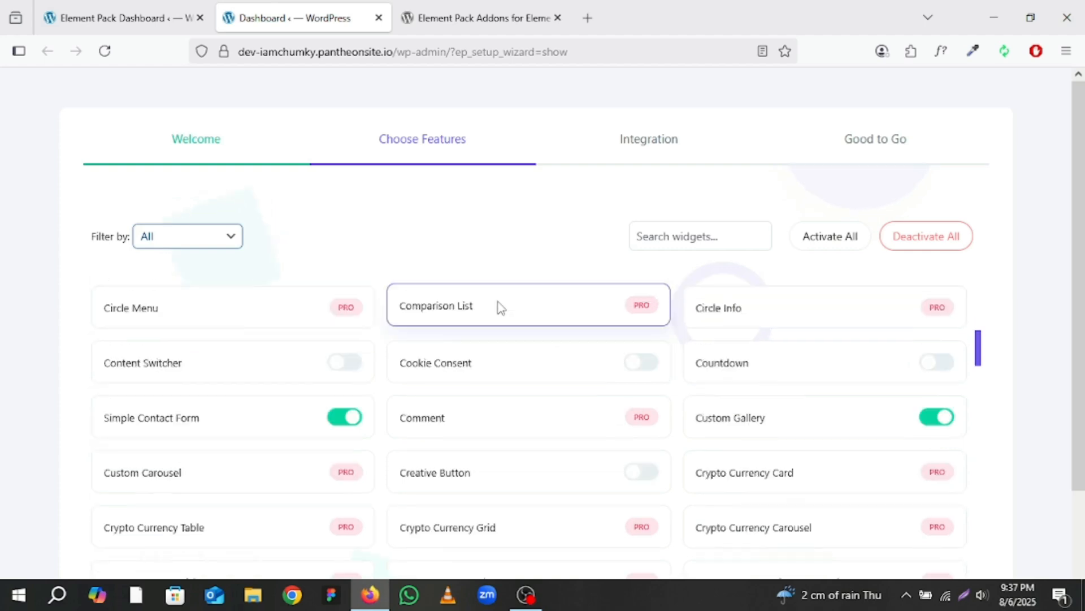
scroll(499, 307, up, 10)
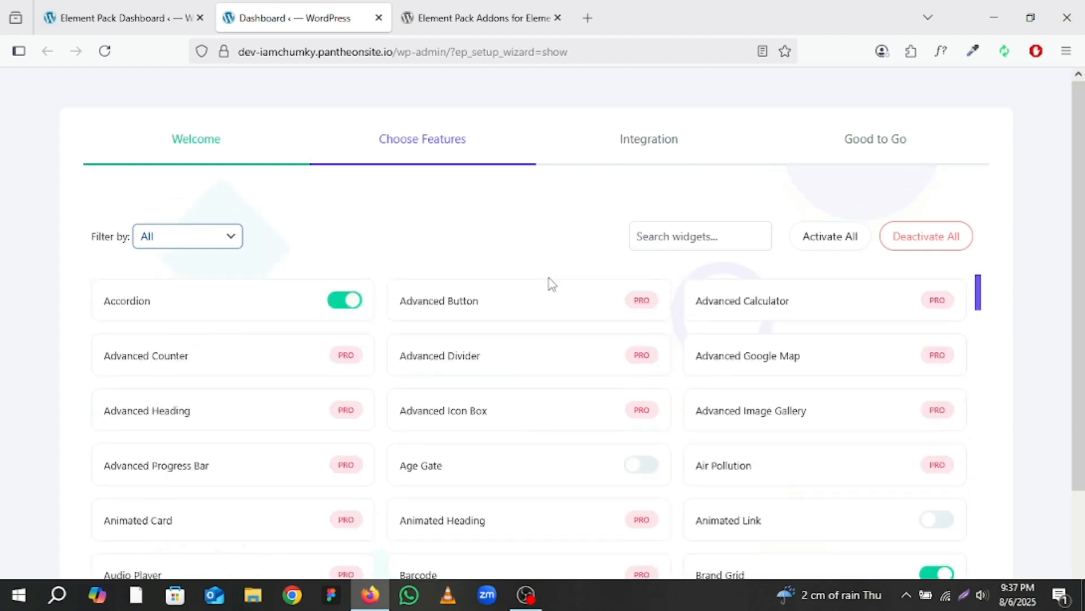
Step: Activate all available Element Pack widgets at once and check their switches through the list
click(828, 242)
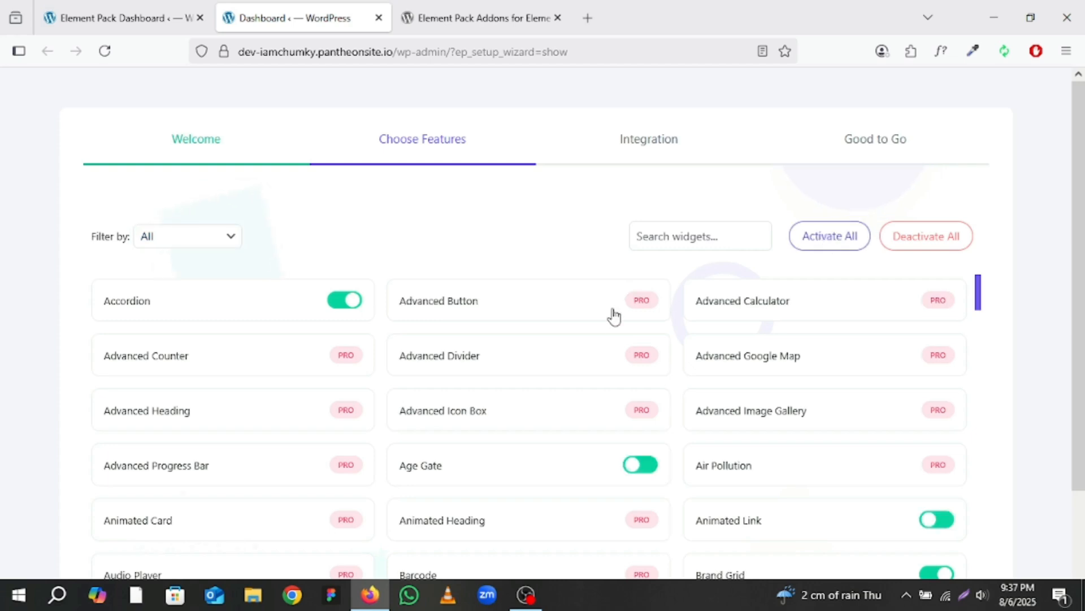
scroll(611, 322, down, 7)
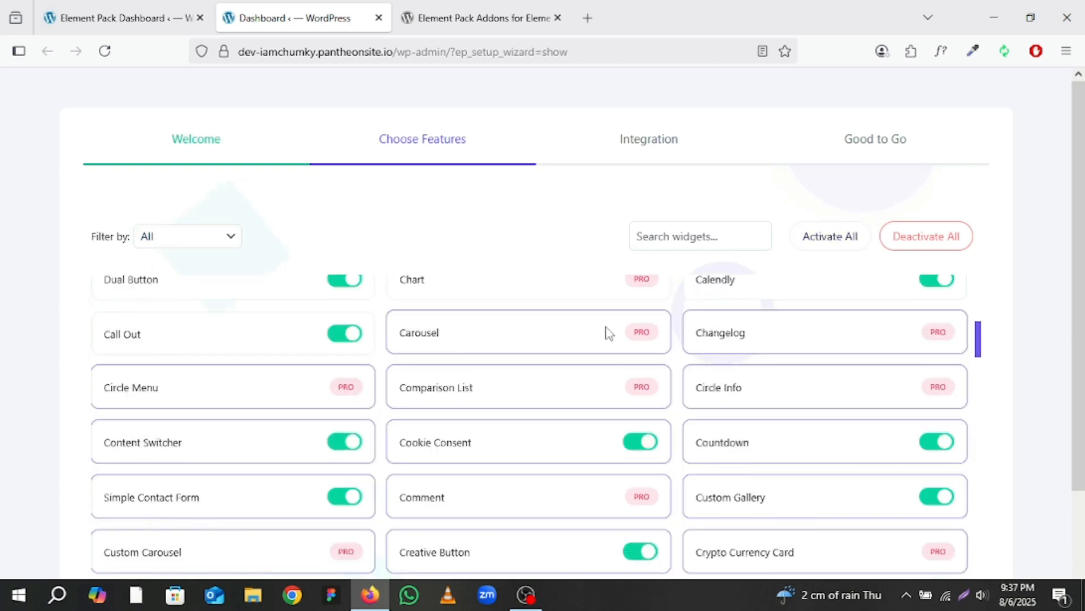
scroll(609, 332, down, 3)
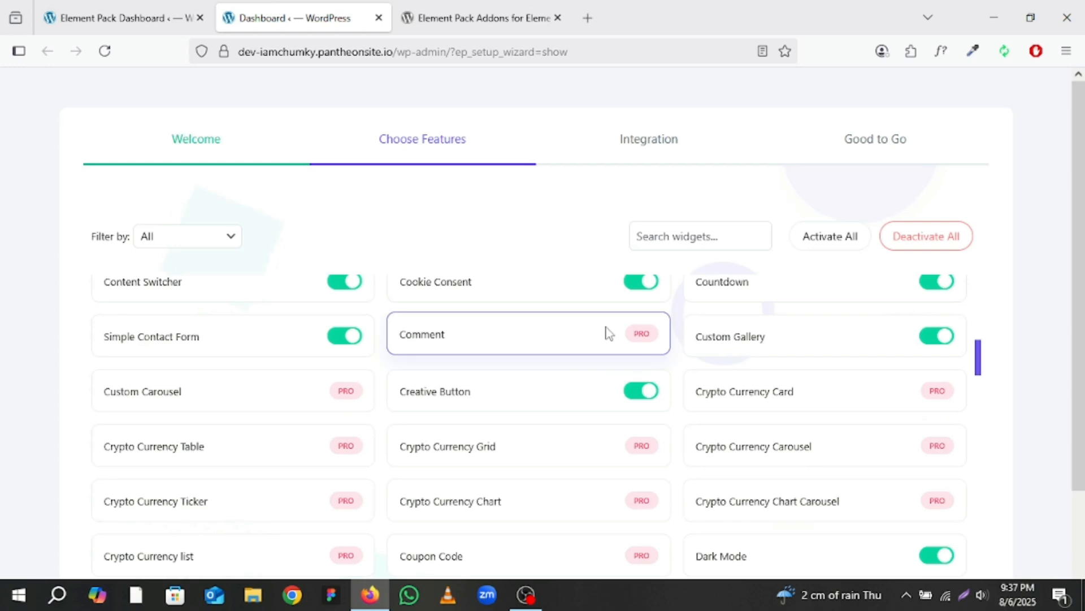
Step: Check the rest of the activated widgets list, save the selection and continue to the wizard's Integration stage
scroll(609, 332, down, 3)
scroll(609, 332, down, 12)
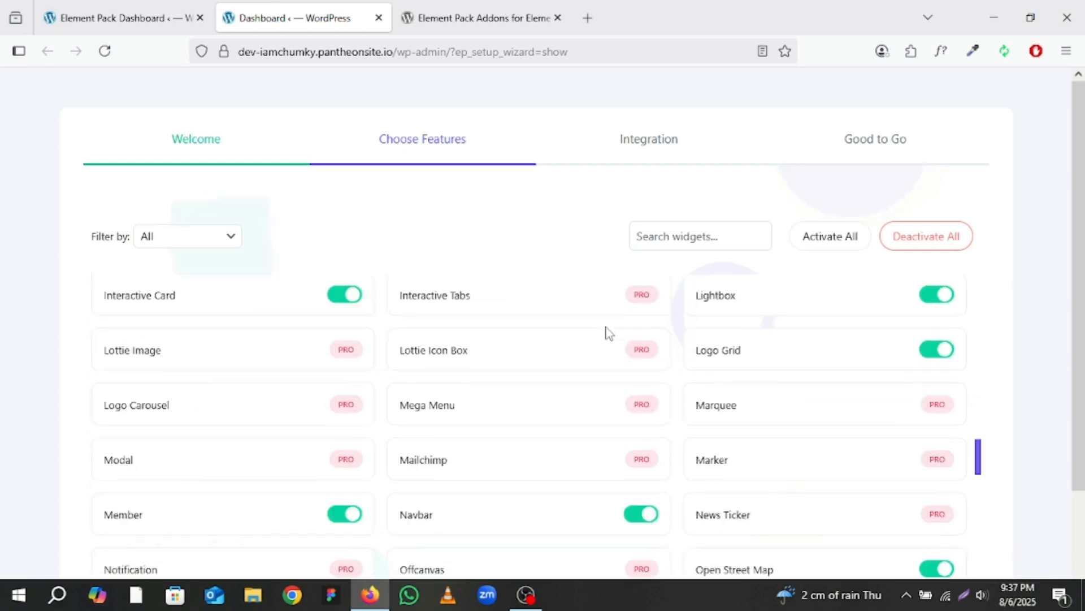
scroll(1042, 315, down, 3)
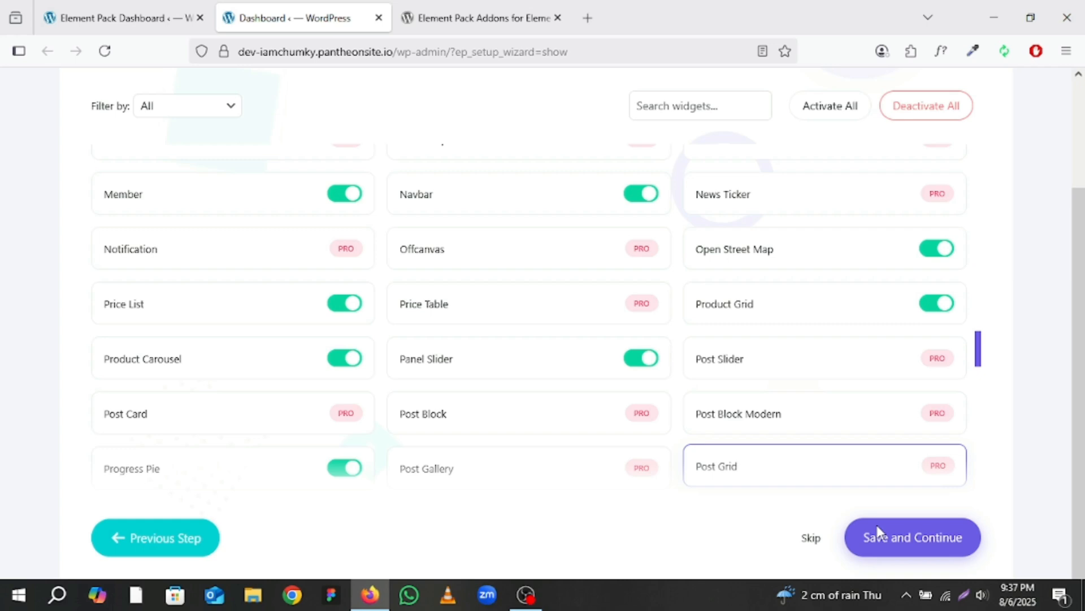
click(920, 541)
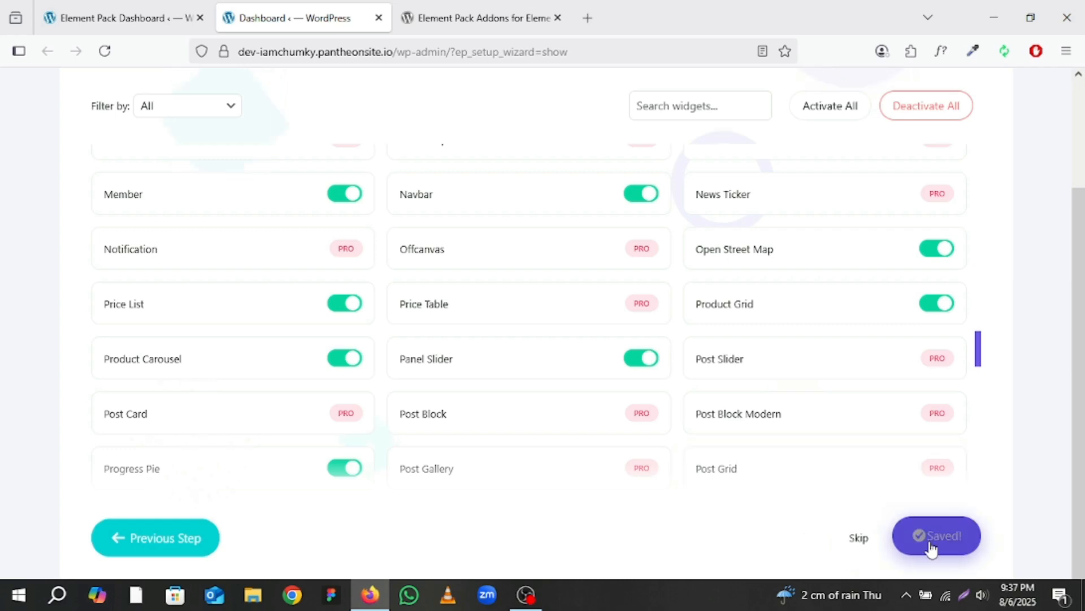
click(854, 541)
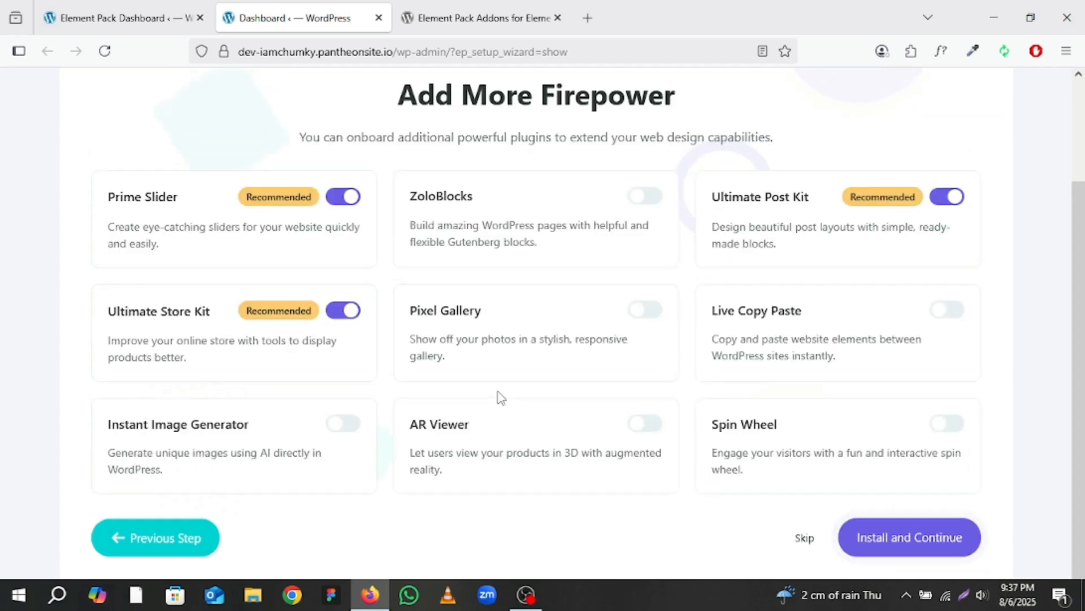
Step: Review the additional plugins offered under Add More Firepower and skip installing them
scroll(500, 397, up, 1)
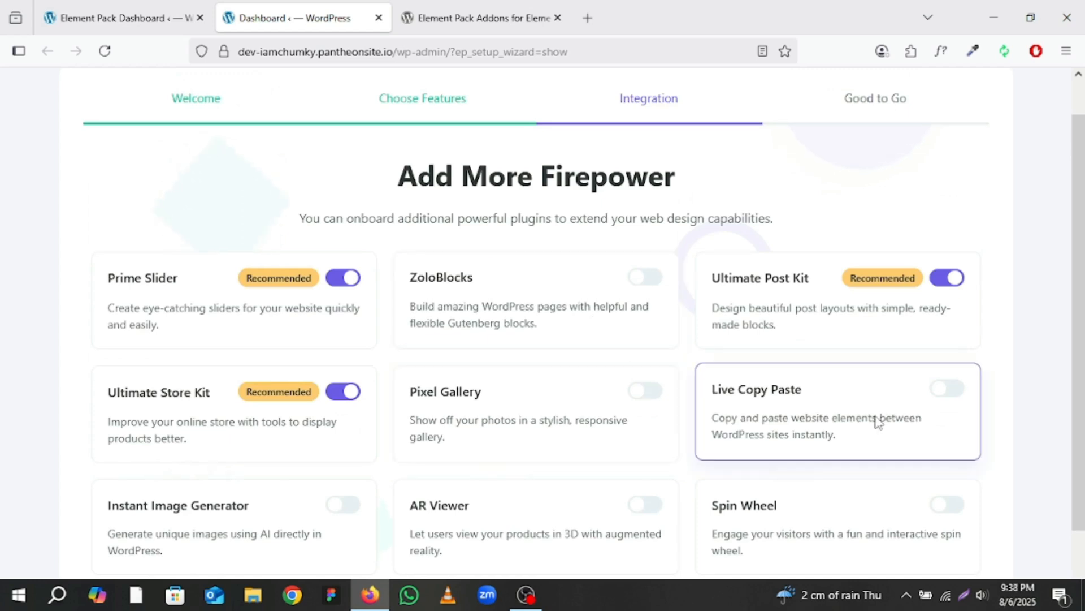
scroll(876, 422, down, 1)
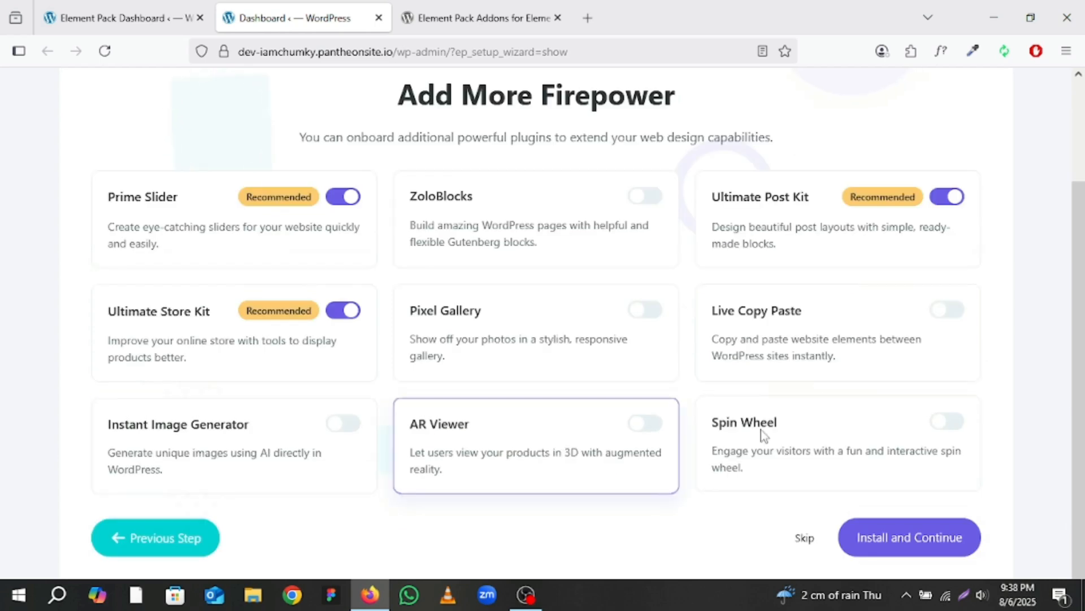
scroll(764, 436, up, 2)
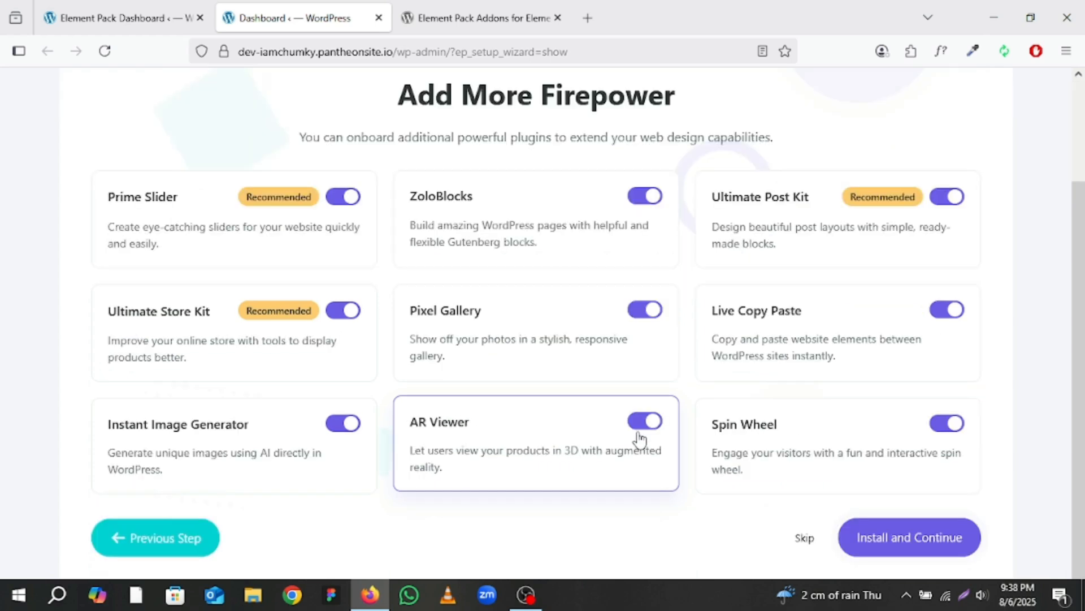
click(805, 538)
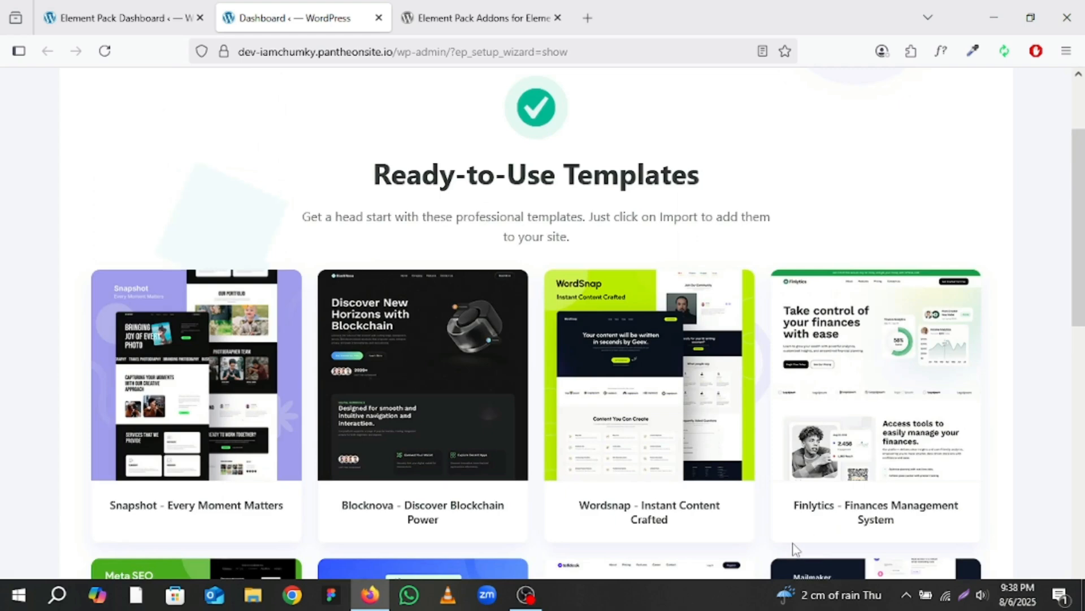
Step: Examine the ready-to-use templates and the helpful resources on the wizard's final page
mouse_move(619, 418)
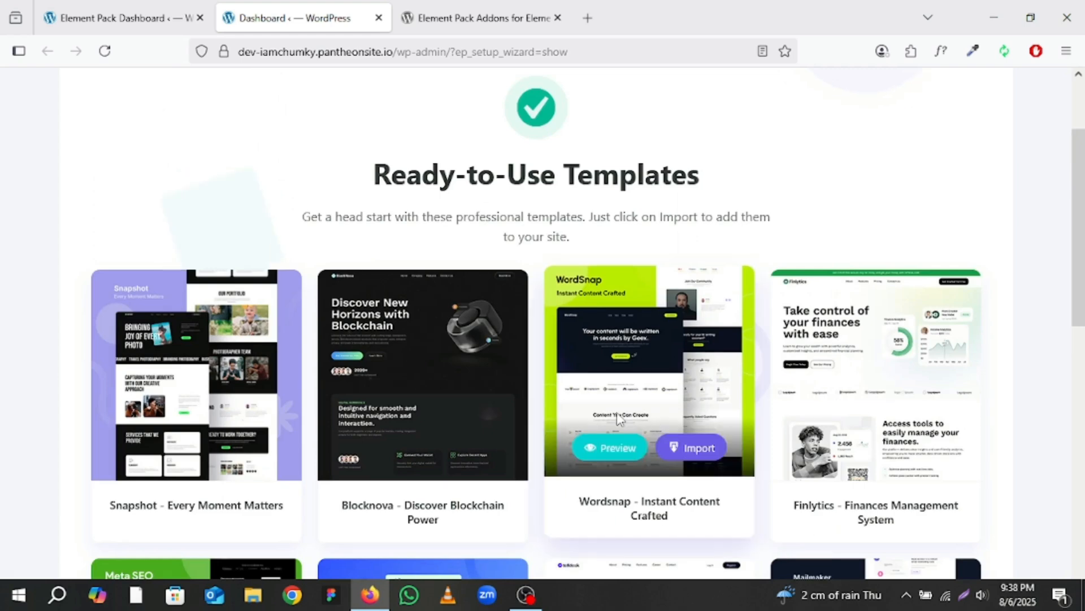
scroll(619, 418, down, 3)
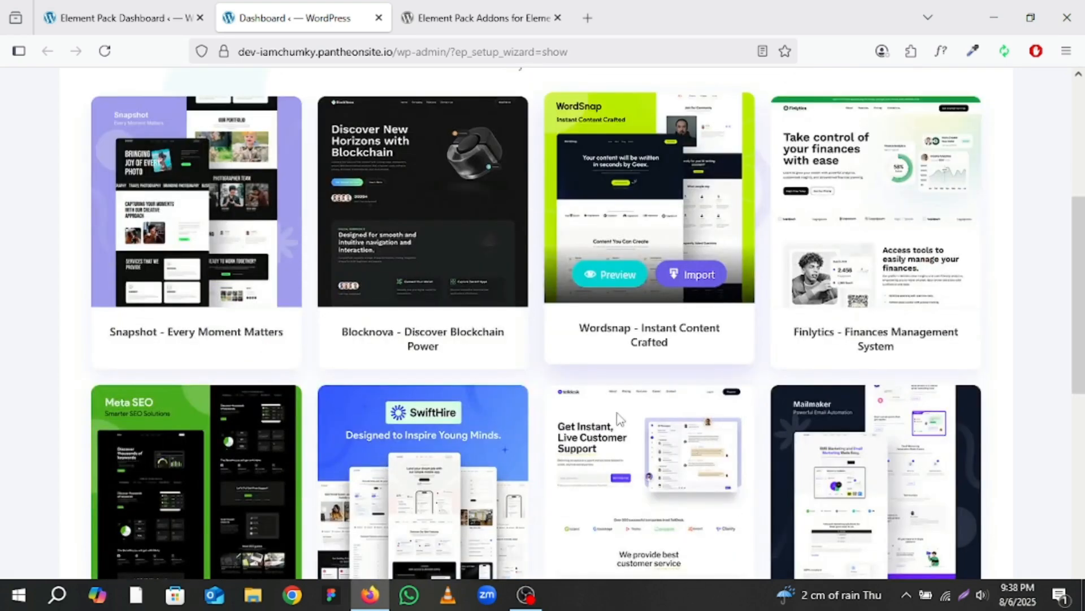
scroll(620, 419, down, 3)
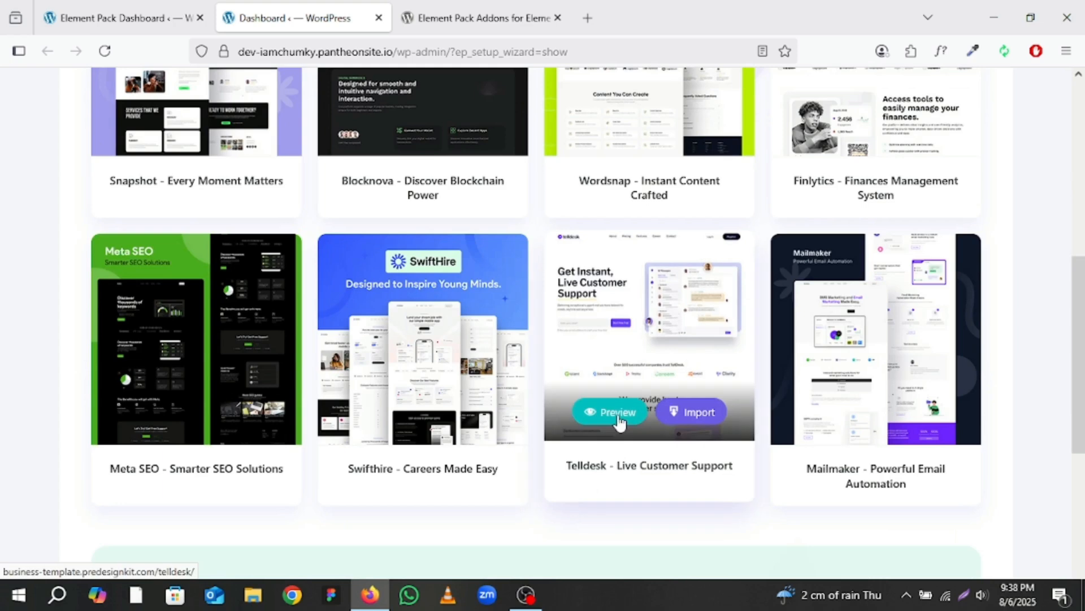
scroll(608, 414, up, 1)
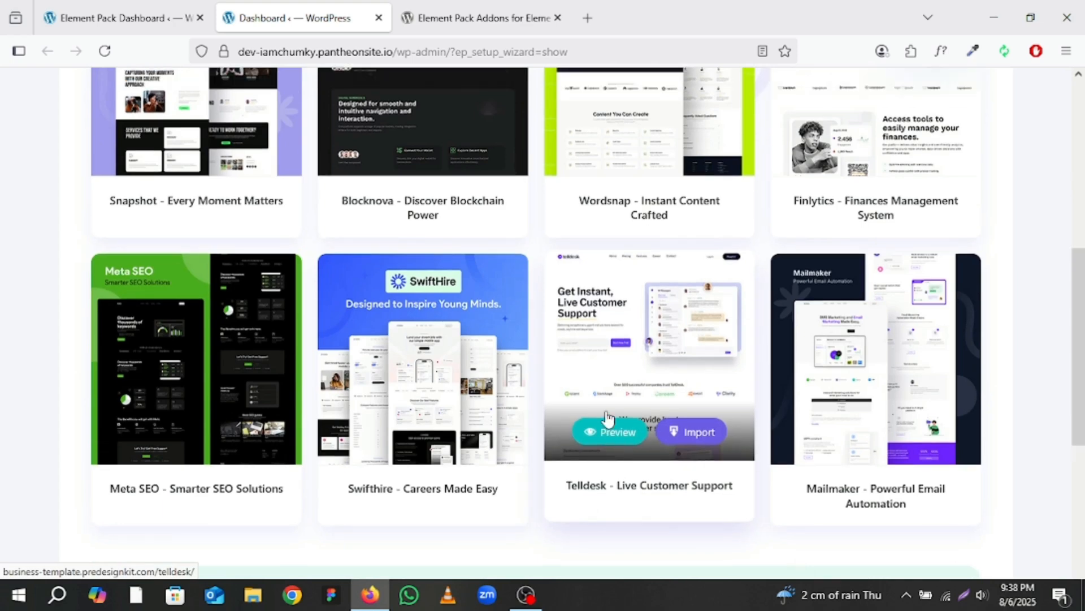
scroll(284, 390, up, 1)
scroll(288, 396, down, 6)
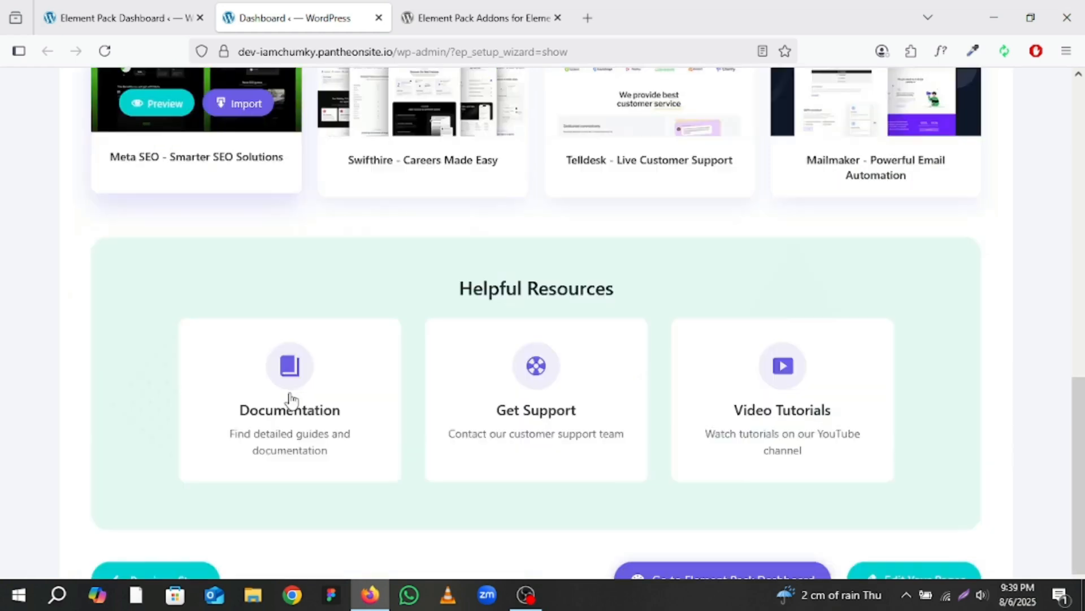
scroll(291, 401, down, 1)
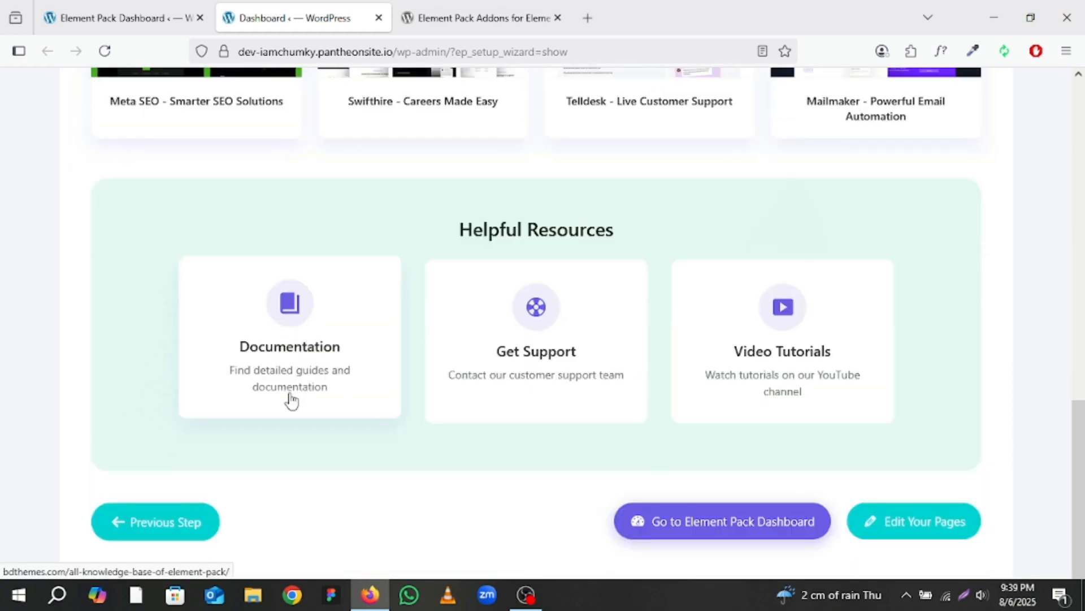
scroll(308, 384, up, 3)
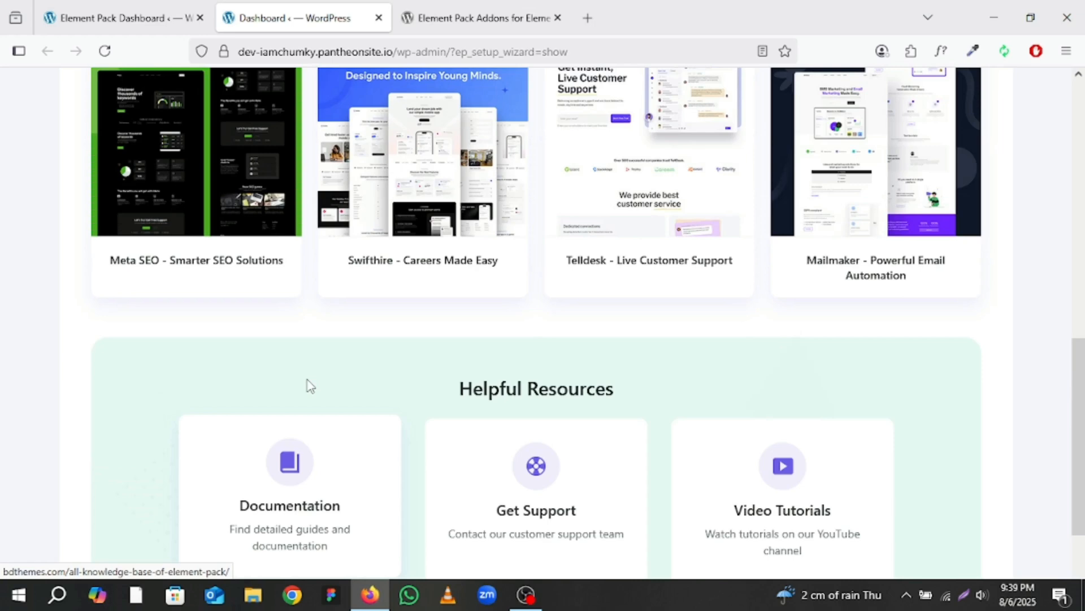
scroll(308, 380, up, 8)
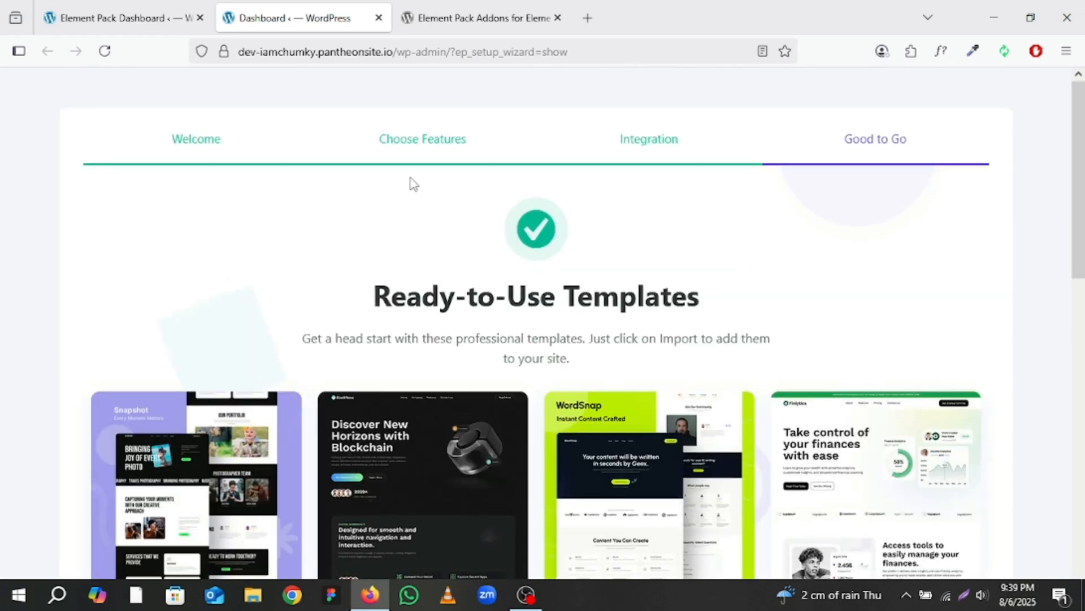
Step: Return to the Element Pack dashboard and look over its welcome and premium features sections
key(ctrl+shift+Tab)
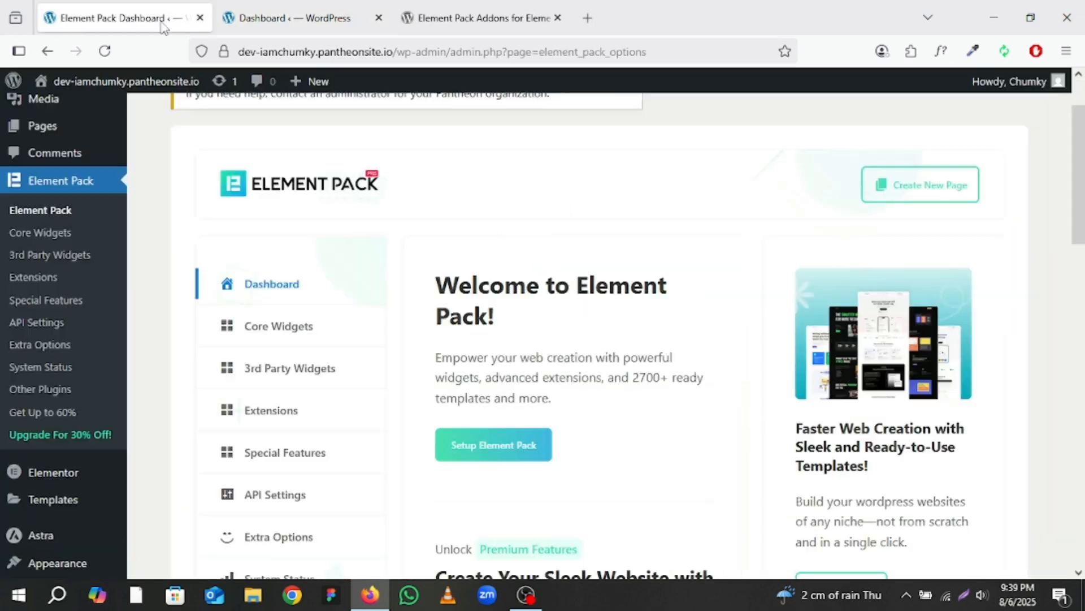
scroll(669, 322, down, 2)
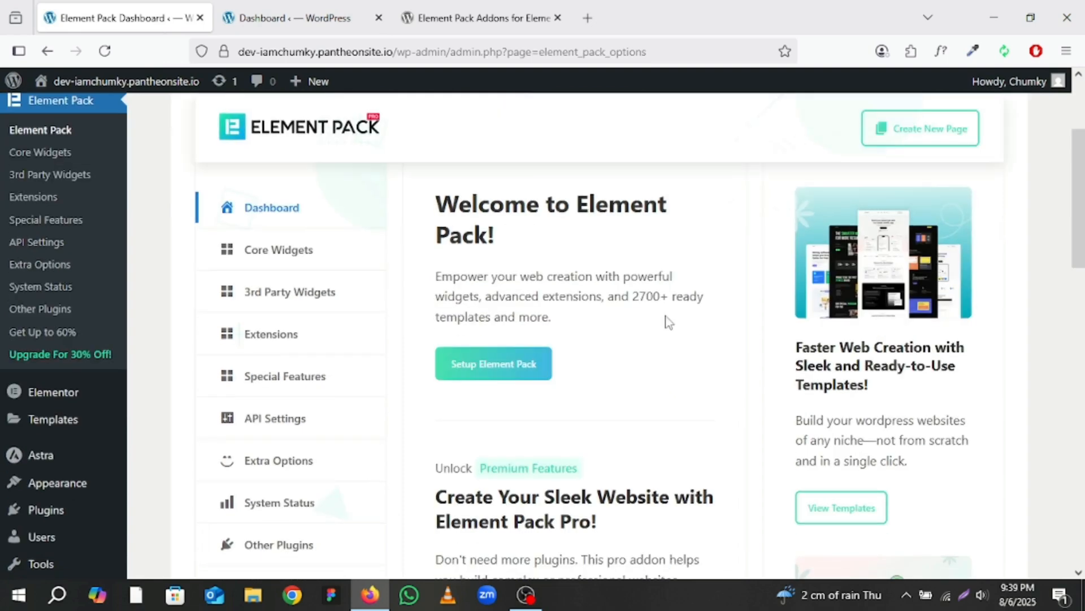
scroll(669, 322, down, 4)
scroll(668, 400, up, 7)
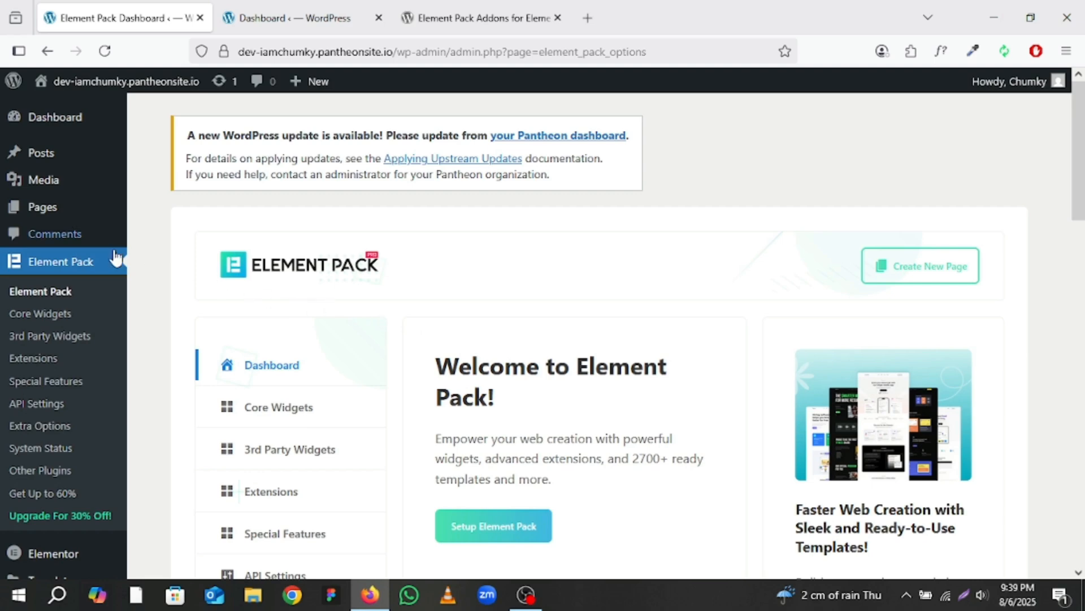
Step: Open the Home page for editing in a separate browser tab and launch it in Elementor
click(49, 208)
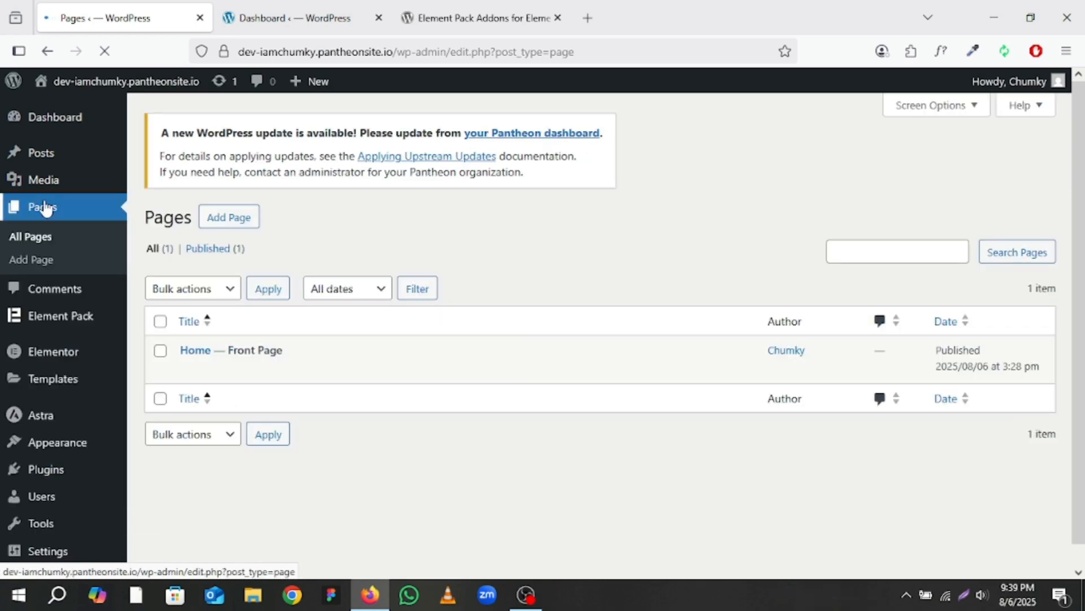
mouse_move(199, 374)
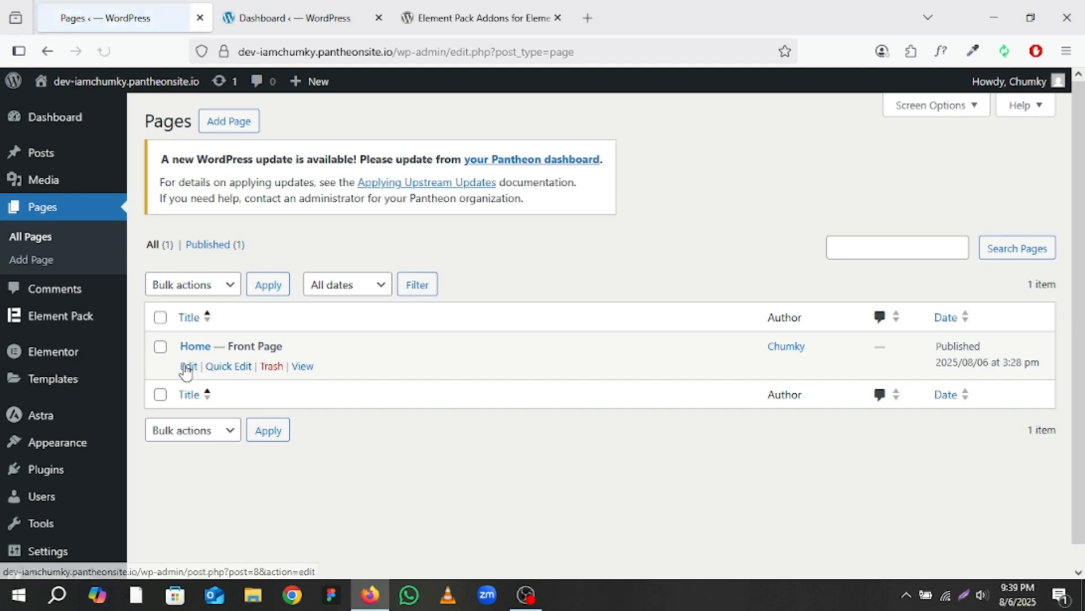
middle_click(186, 367)
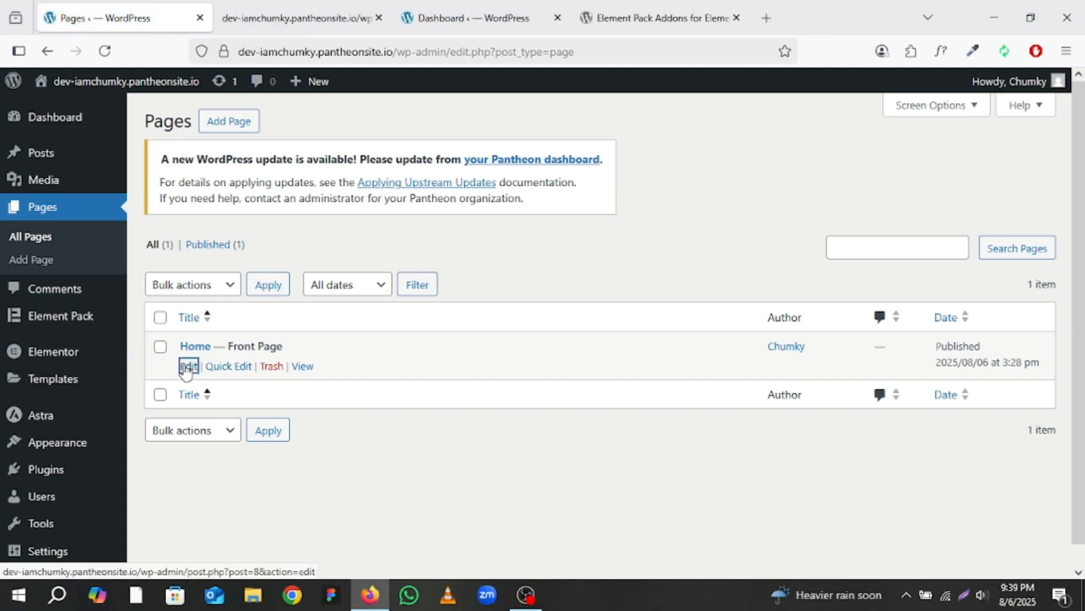
click(258, 6)
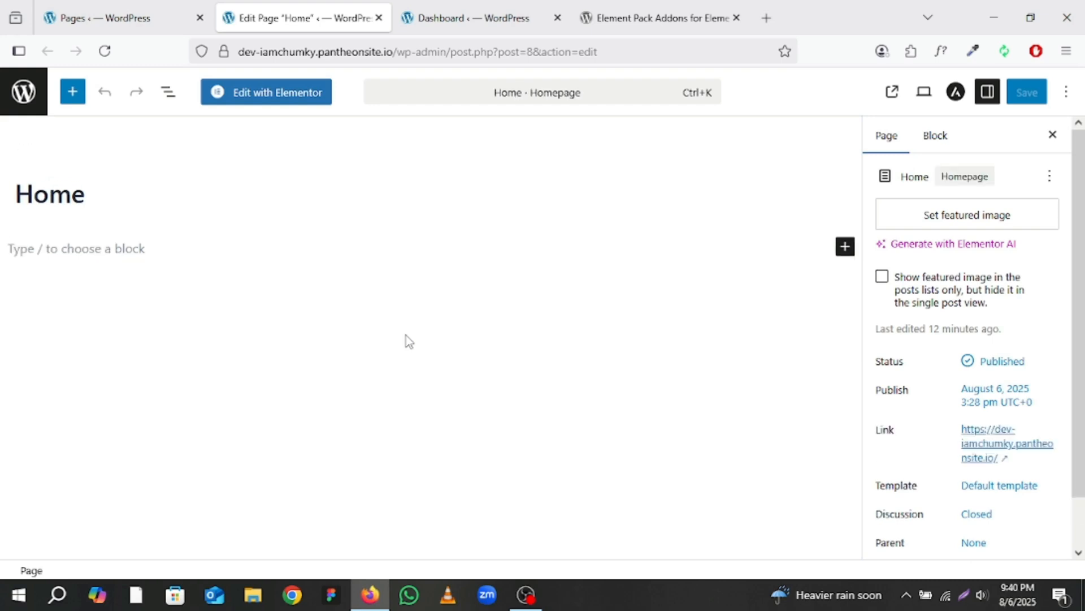
click(277, 93)
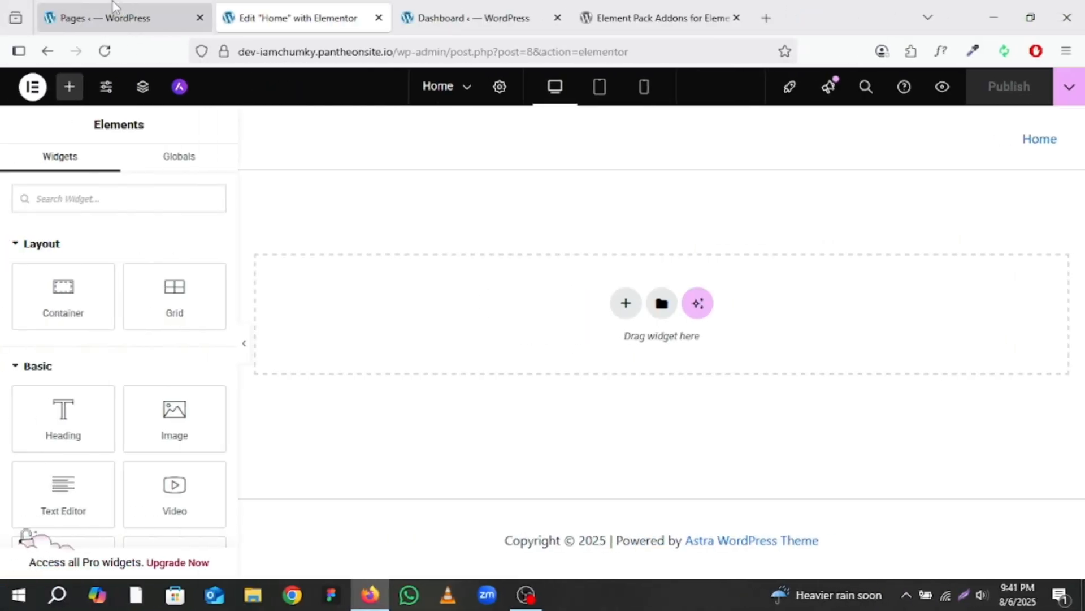
Step: Go back to the WordPress admin pages list and open Element Pack's Core Widgets settings
click(112, 3)
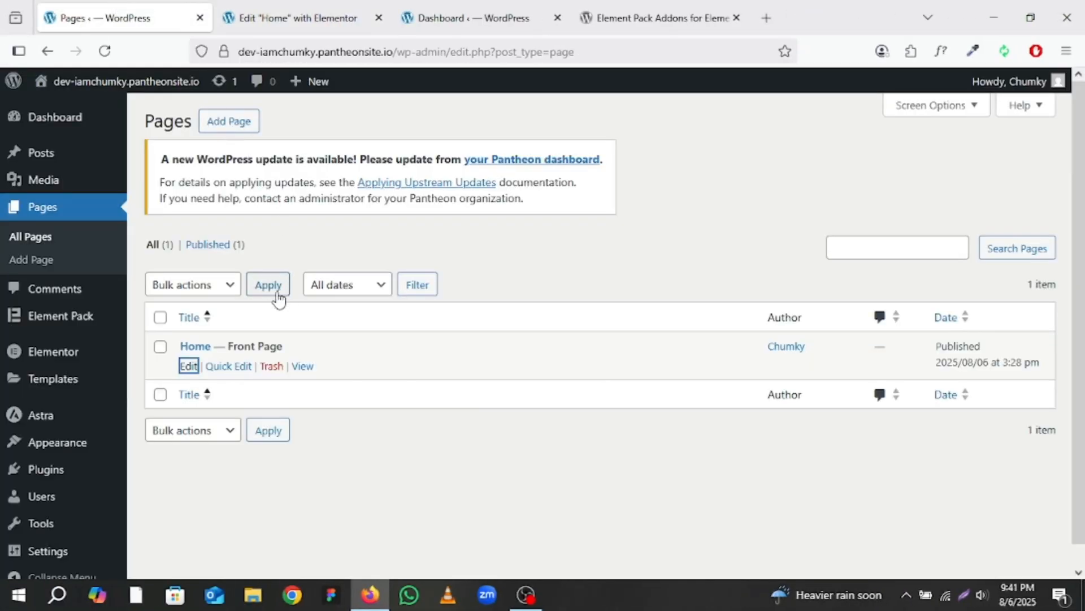
click(413, 463)
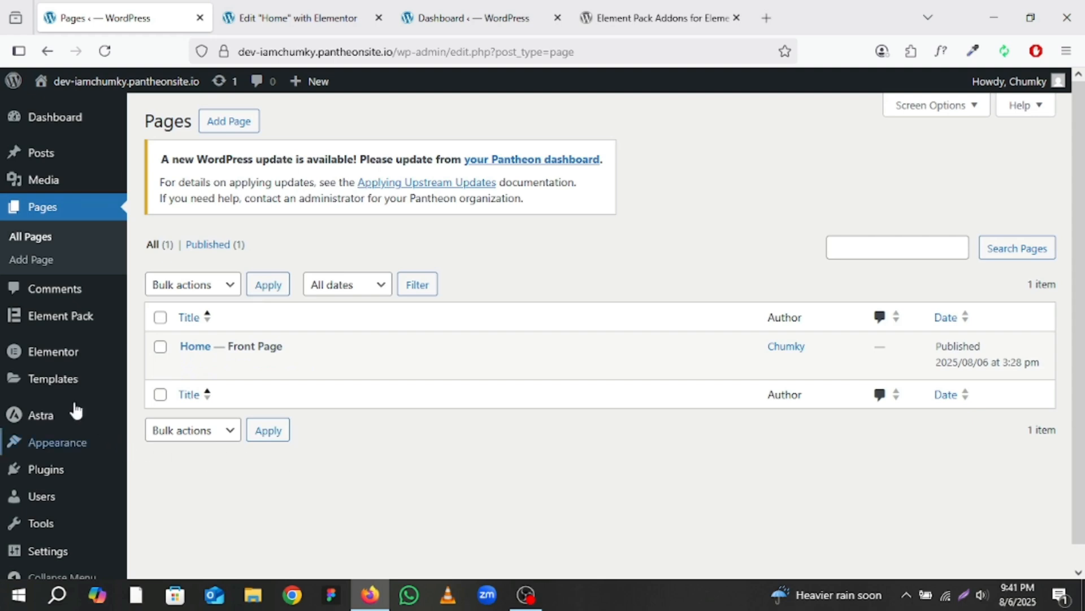
mouse_move(25, 321)
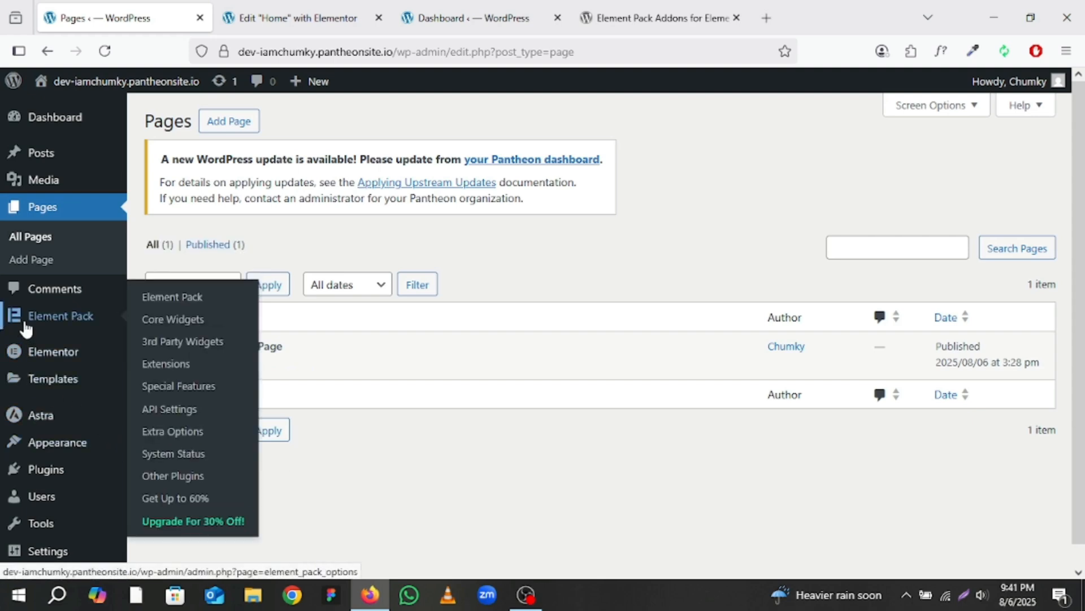
click(66, 318)
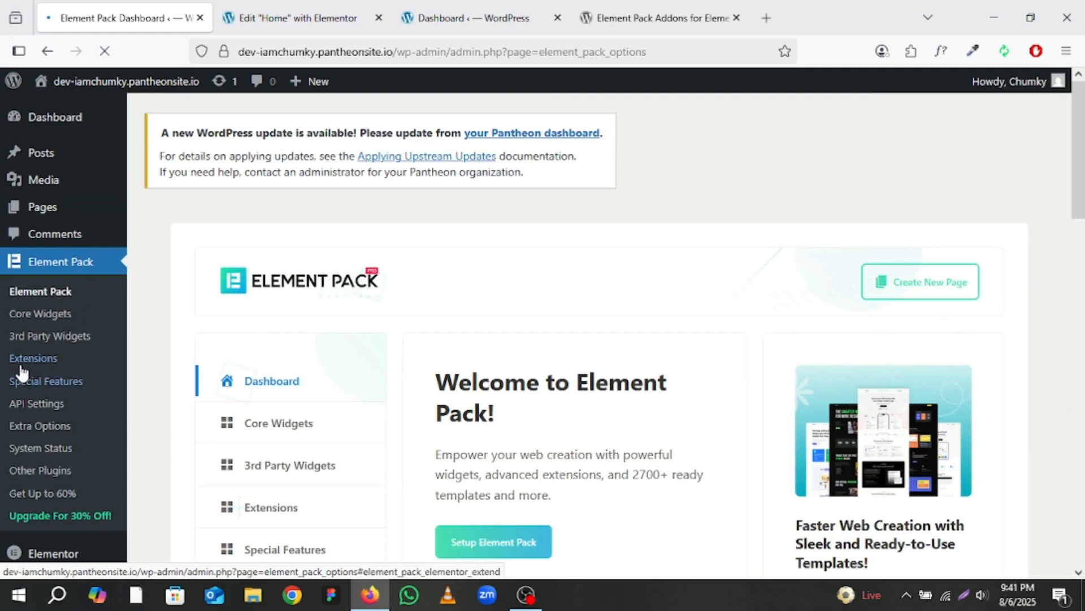
click(45, 315)
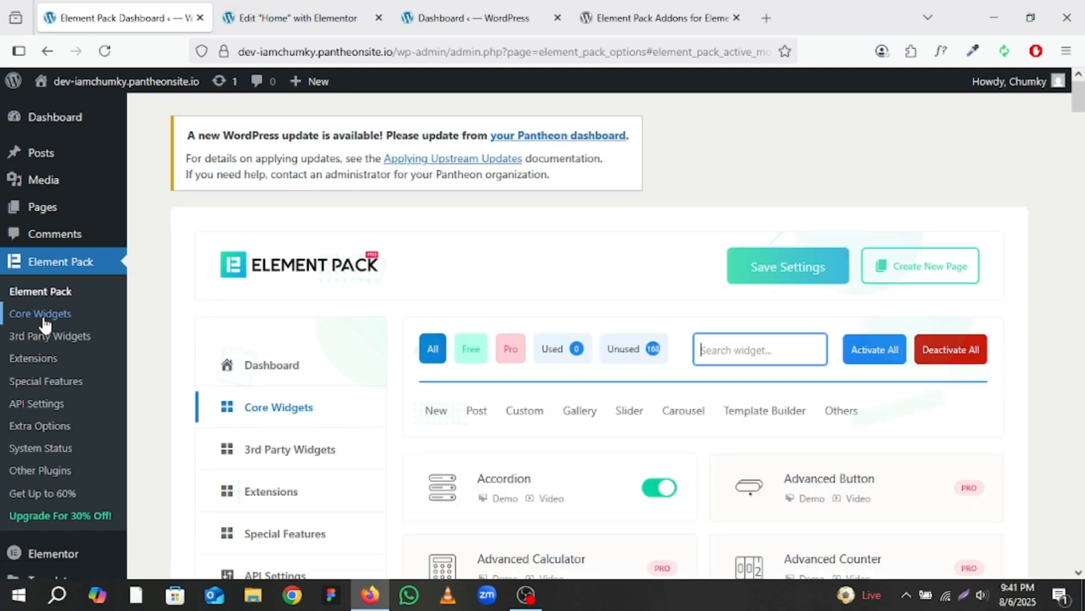
Step: Look through the core widgets and their switches, and activate all of them at once
scroll(662, 421, down, 1)
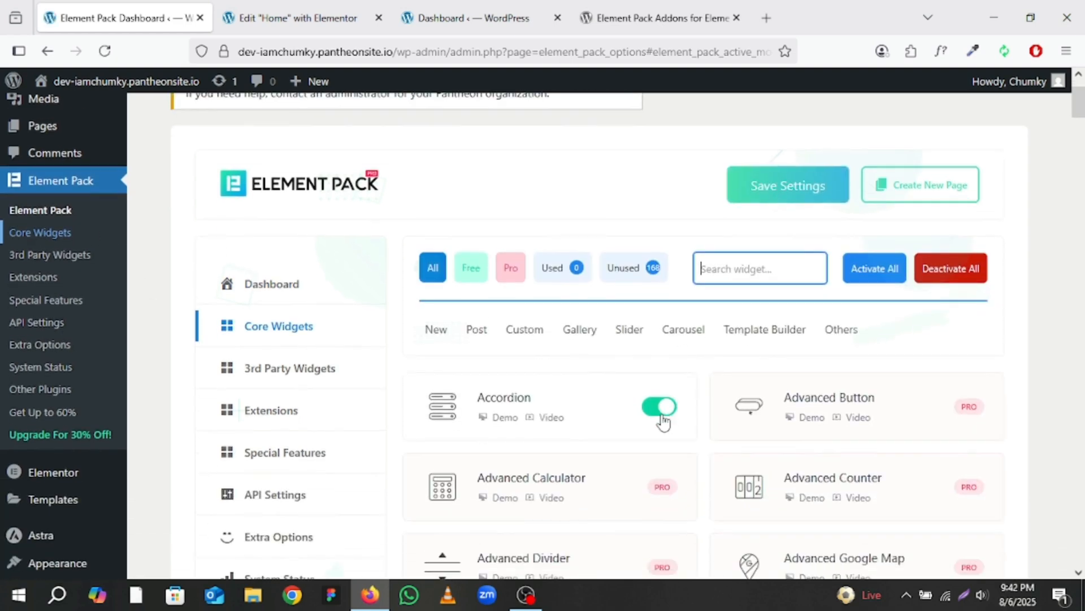
scroll(634, 427, down, 3)
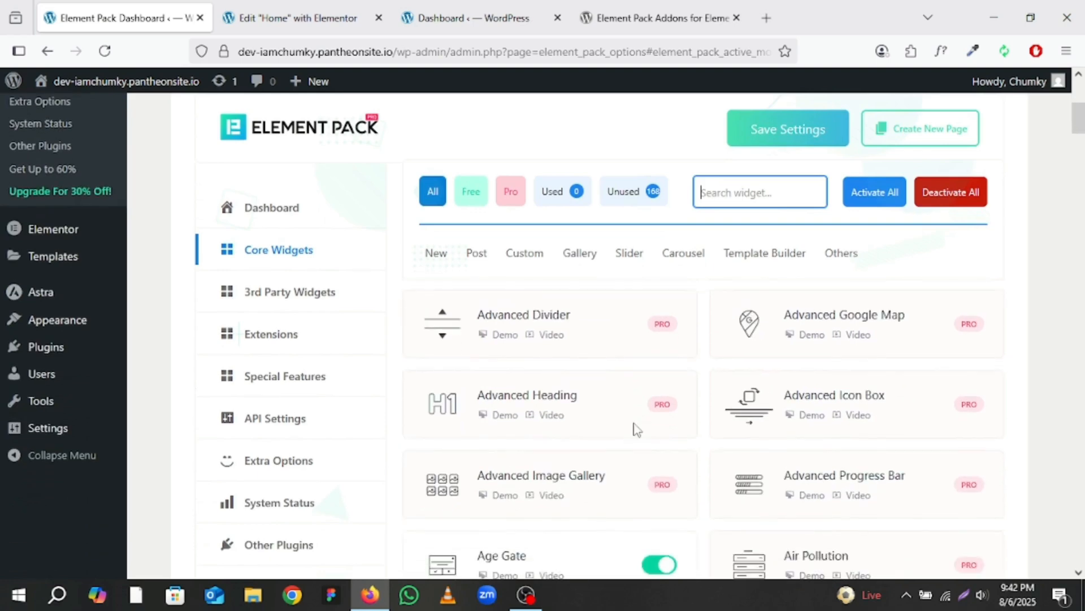
scroll(637, 430, down, 6)
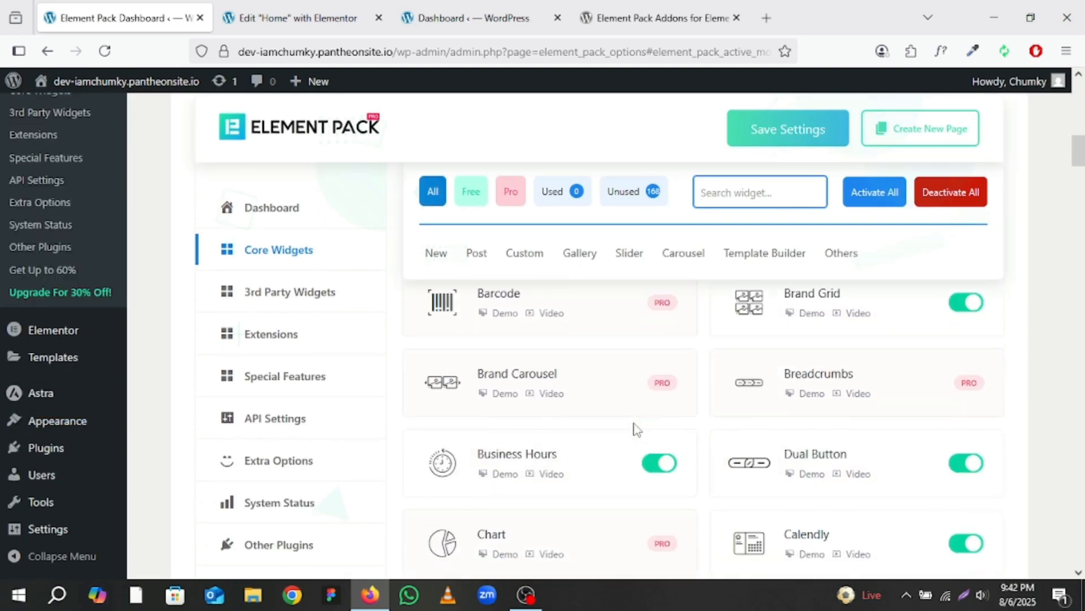
scroll(637, 430, down, 2)
scroll(637, 430, down, 6)
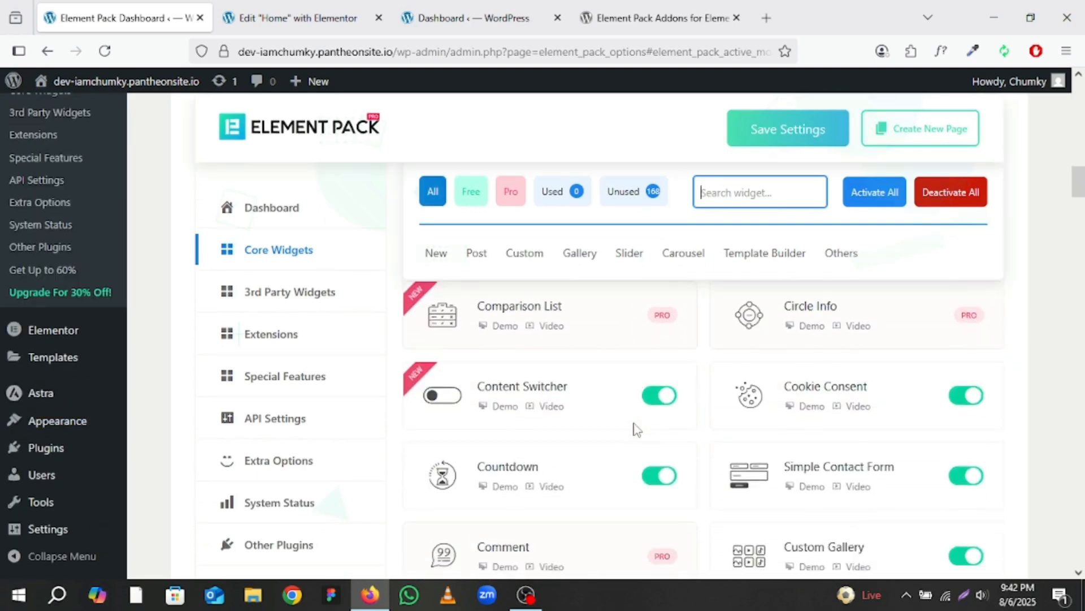
scroll(637, 430, down, 1)
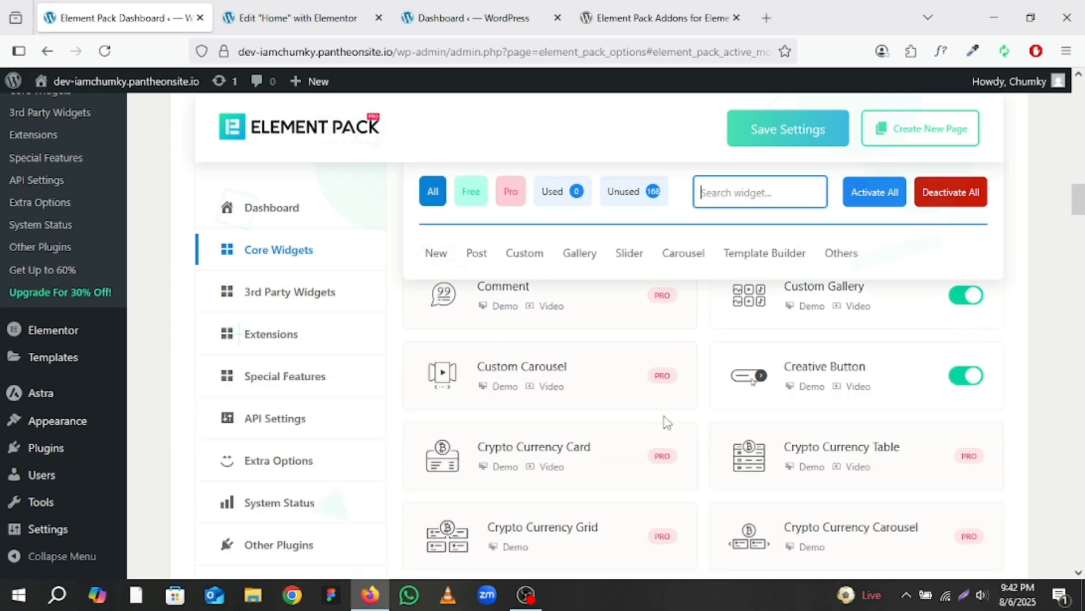
click(887, 193)
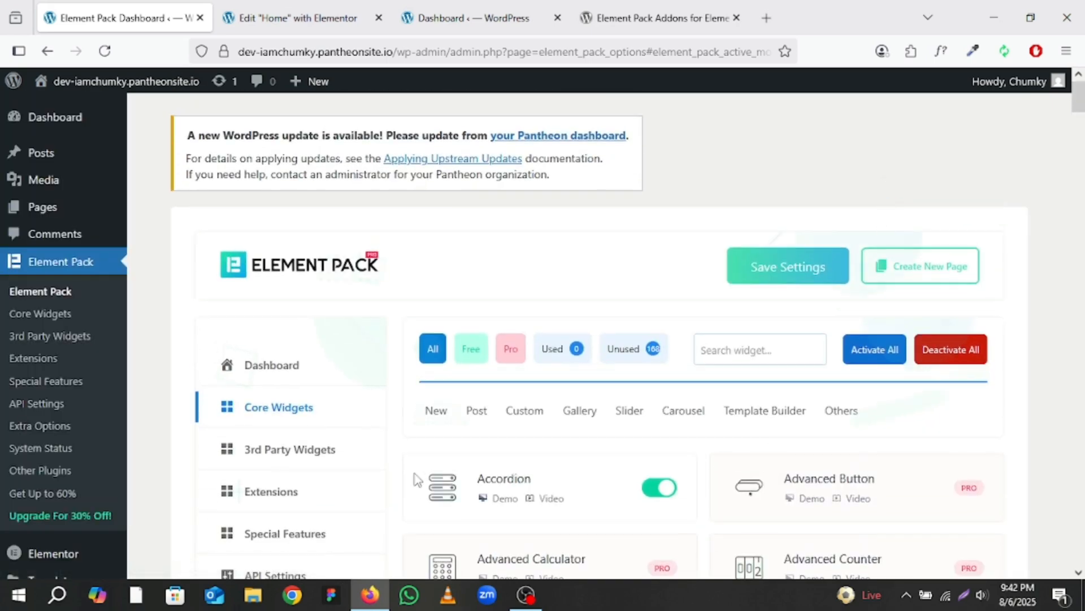
Step: Open Element Pack's 3rd Party Widgets settings and look through the list of available widgets
click(344, 455)
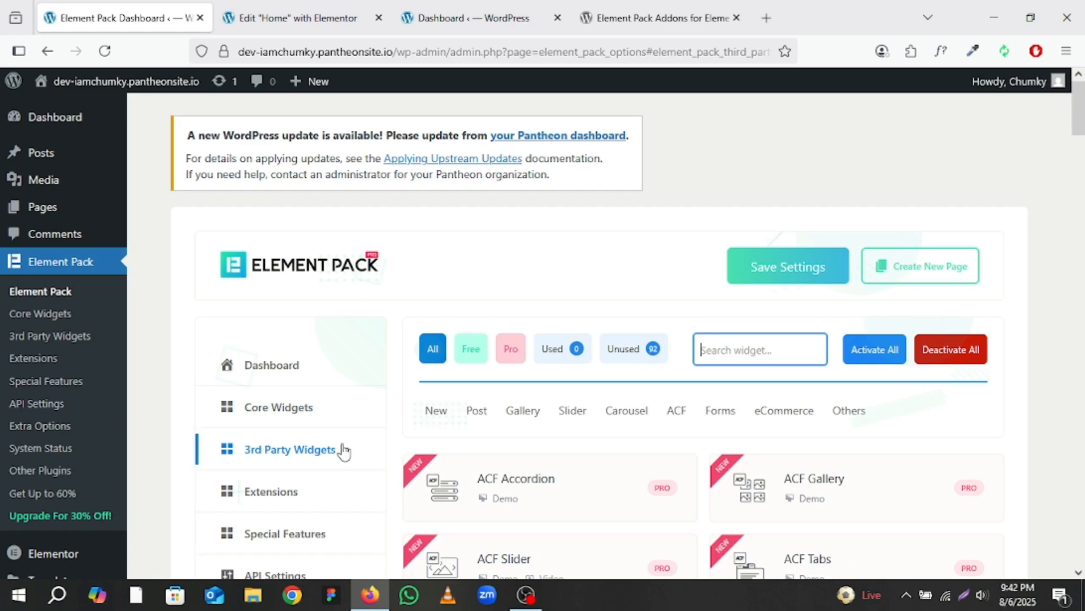
scroll(710, 458, down, 3)
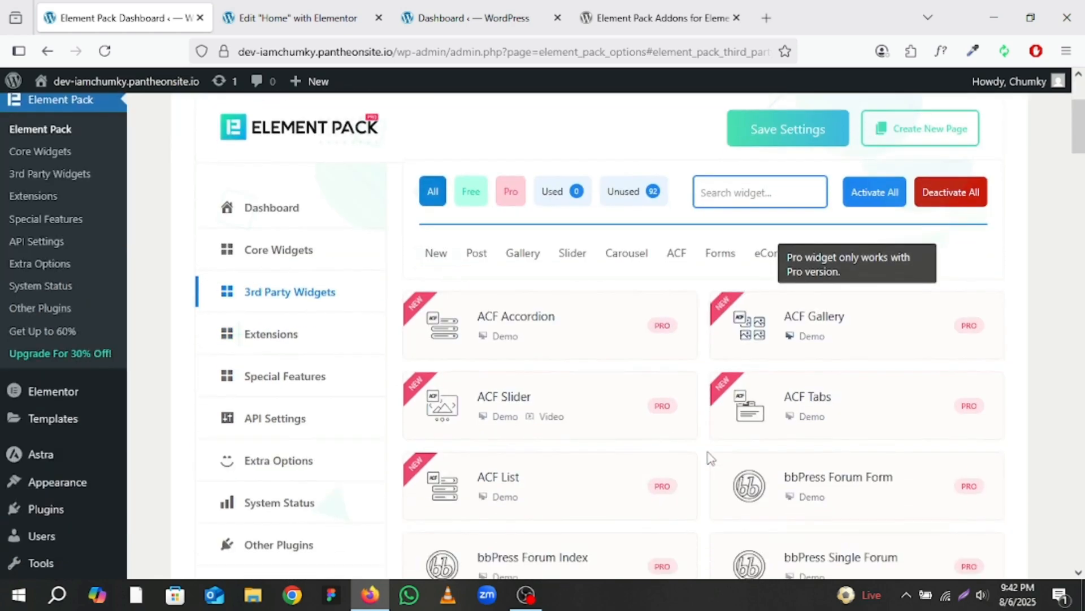
scroll(710, 458, down, 8)
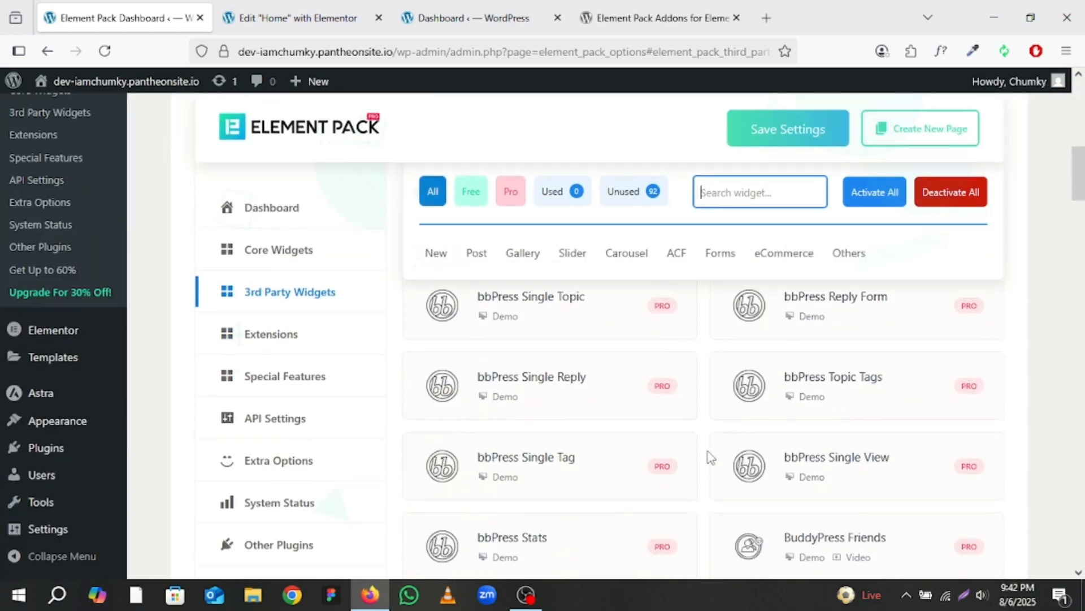
scroll(710, 458, down, 10)
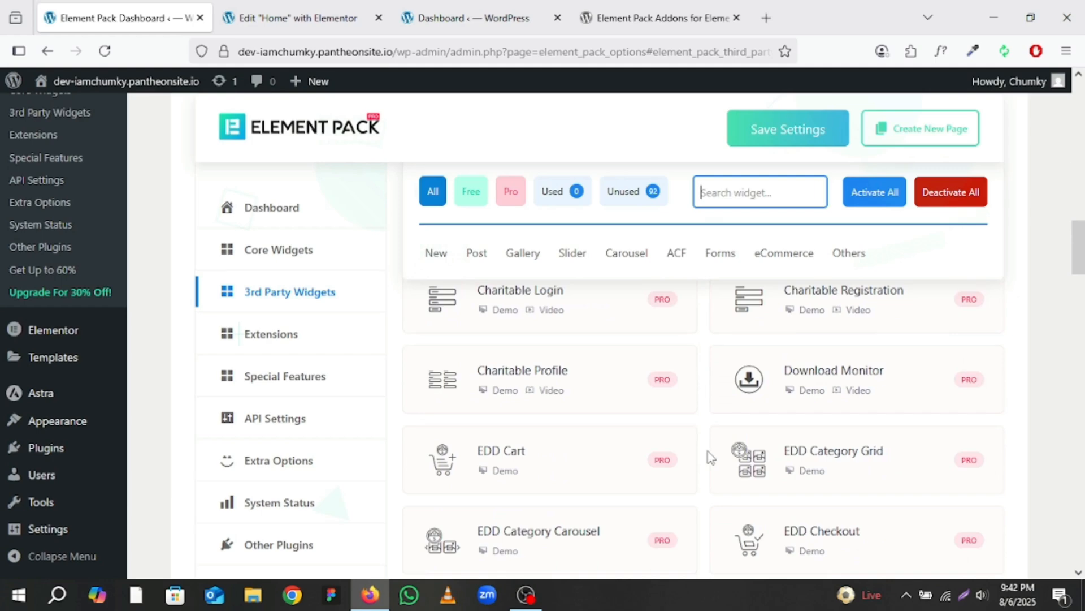
scroll(711, 457, down, 15)
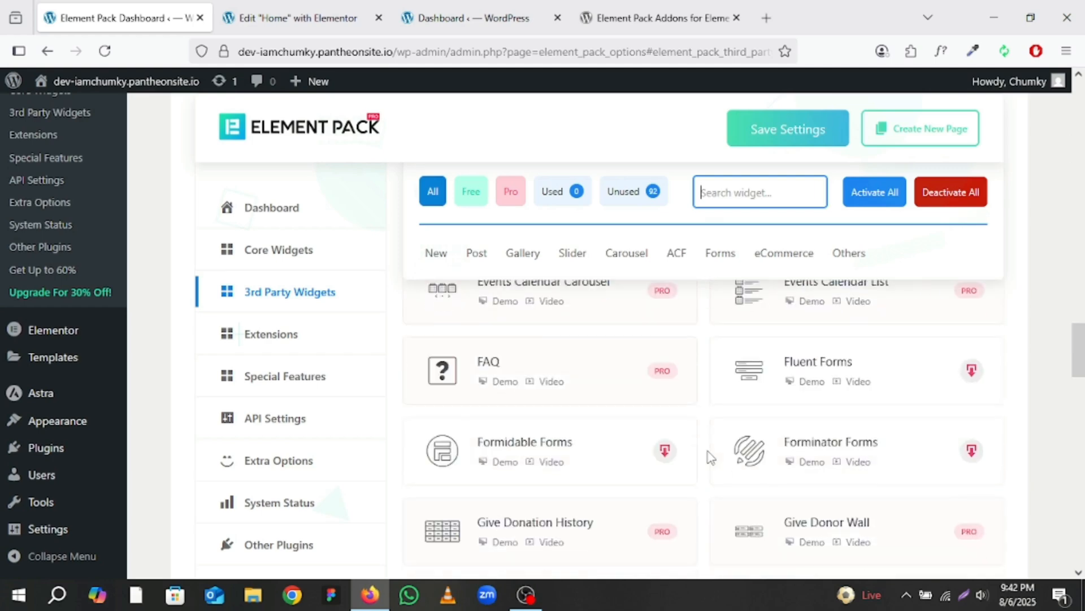
scroll(711, 458, down, 5)
scroll(710, 458, up, 7)
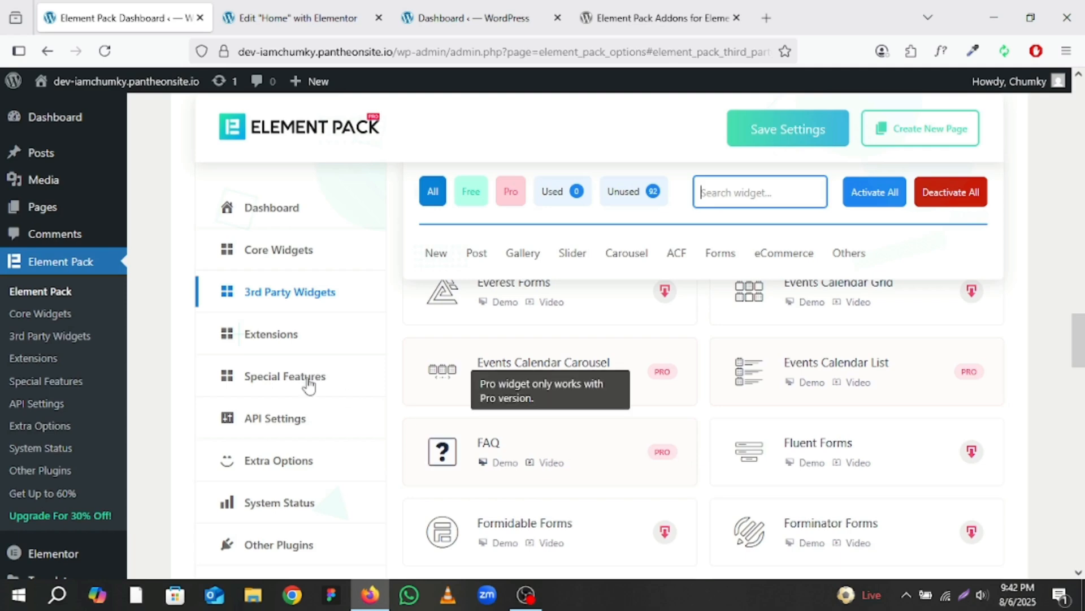
Step: Open Element Pack's Extensions settings and activate all available extensions at once
click(271, 338)
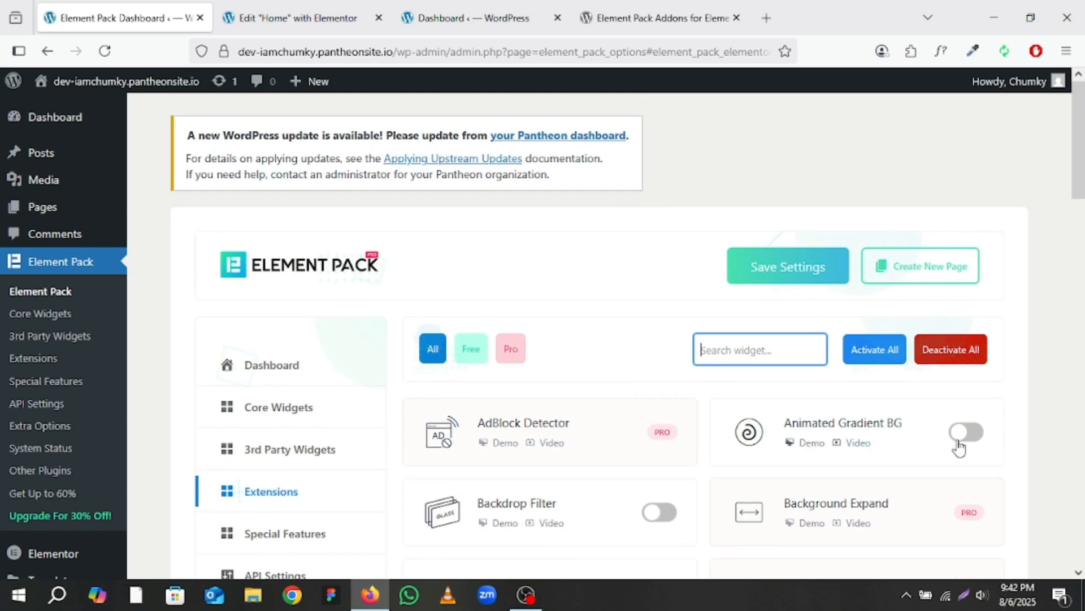
scroll(695, 516, down, 2)
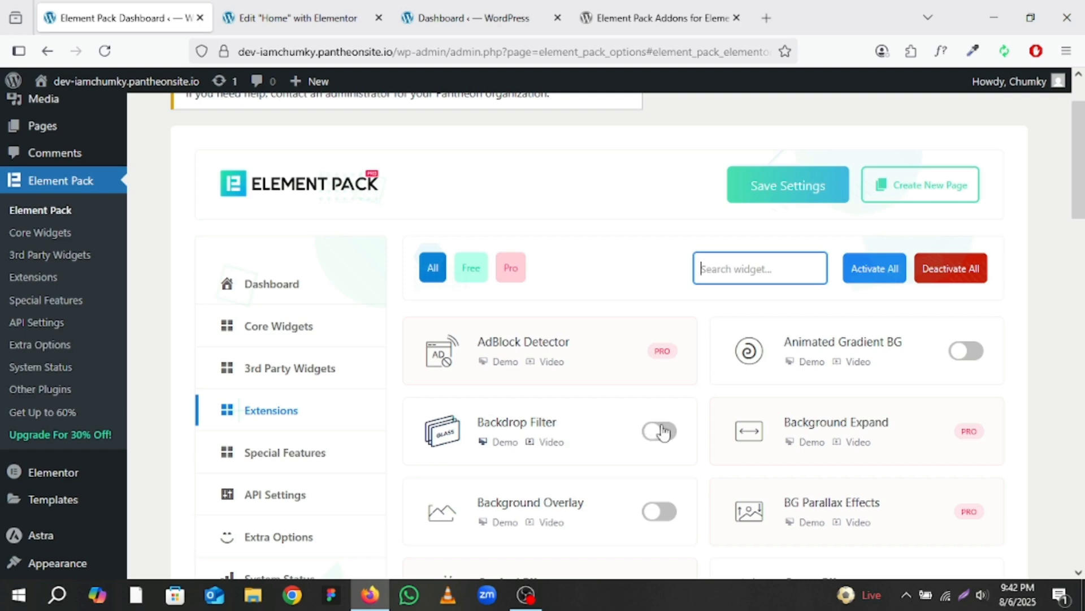
scroll(726, 431, down, 4)
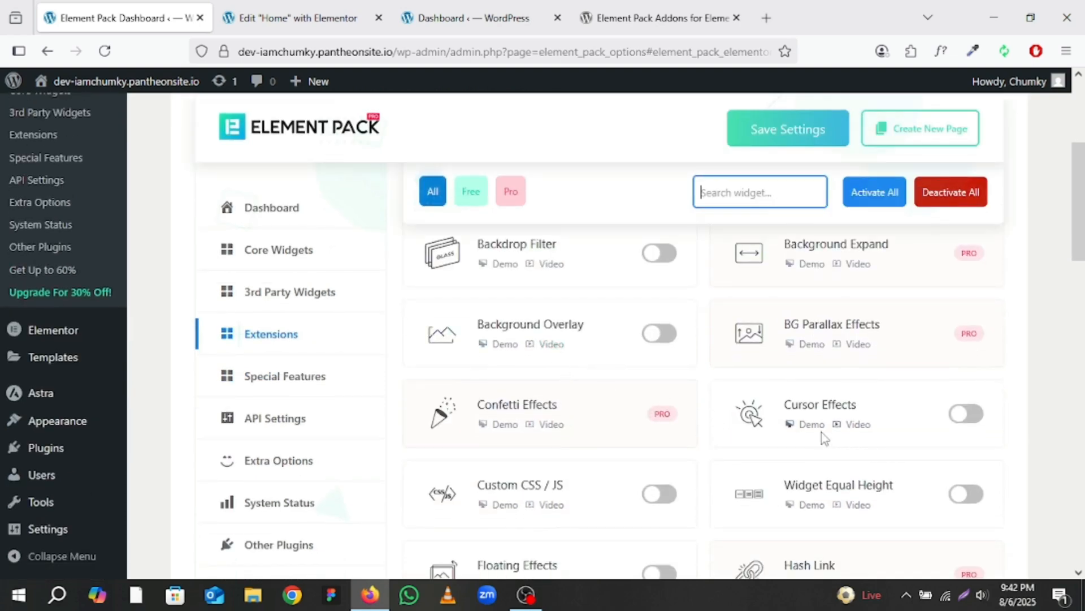
click(870, 191)
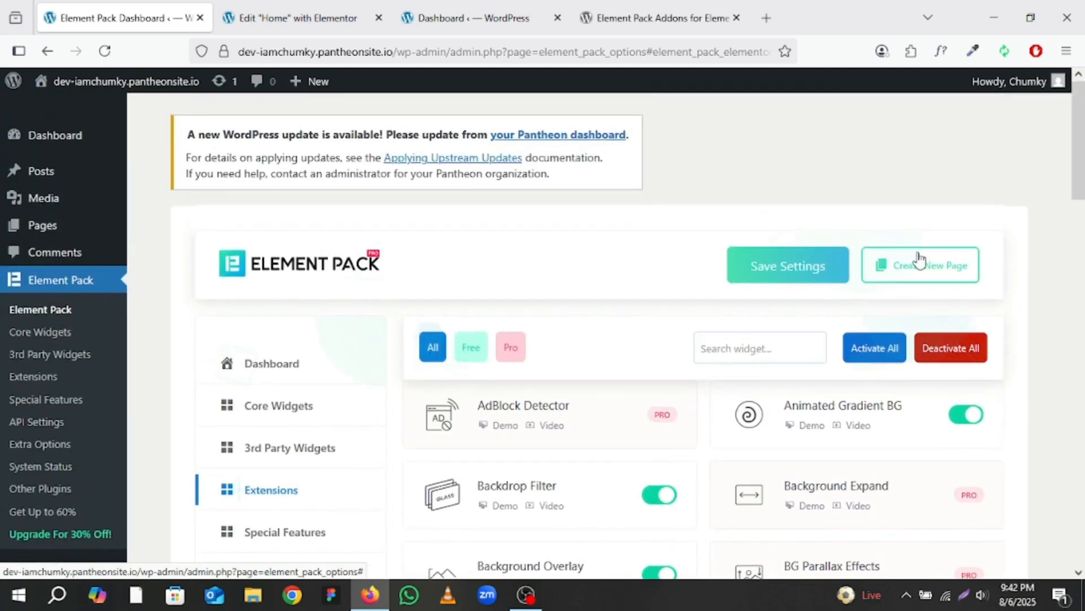
scroll(771, 463, down, 9)
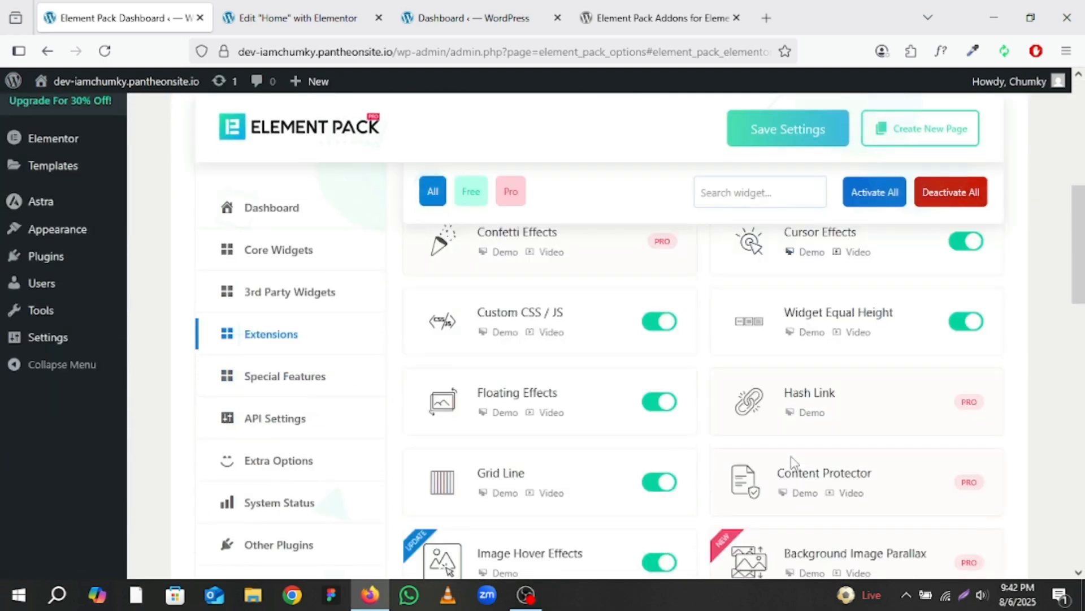
Step: In Special Features, enable Asset Manager, Live Copy/Paste, Template Library (in Editor) and Duplicator
click(280, 382)
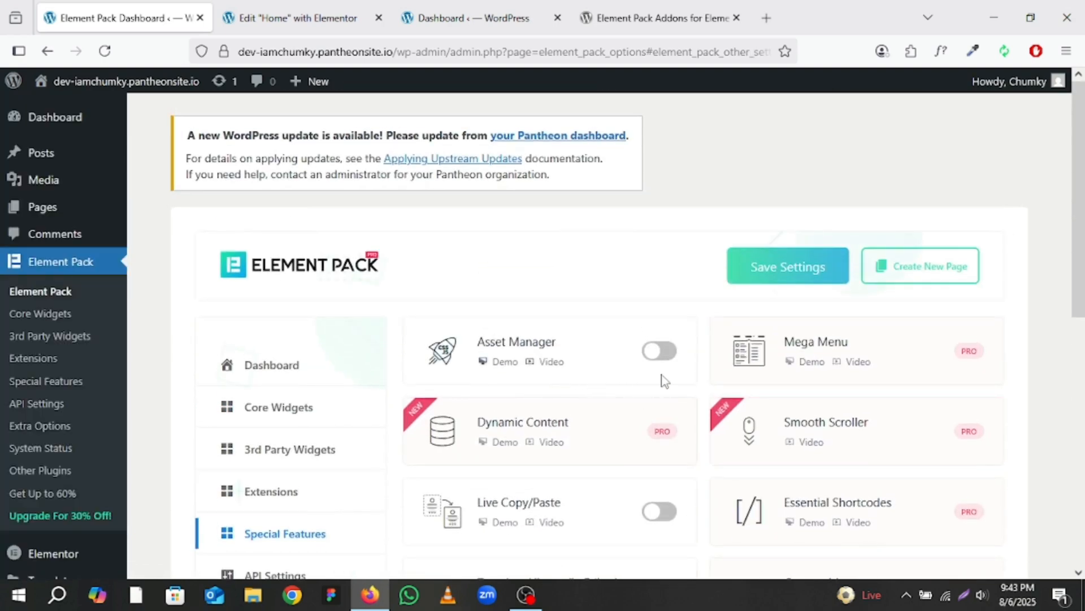
scroll(661, 383, down, 2)
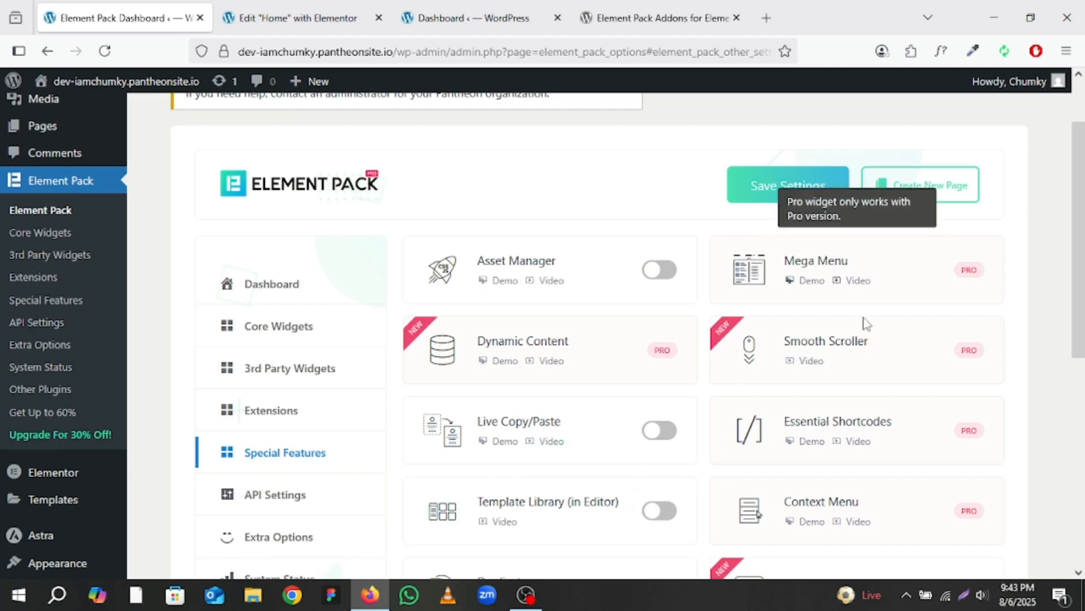
scroll(862, 347, up, 2)
click(660, 351)
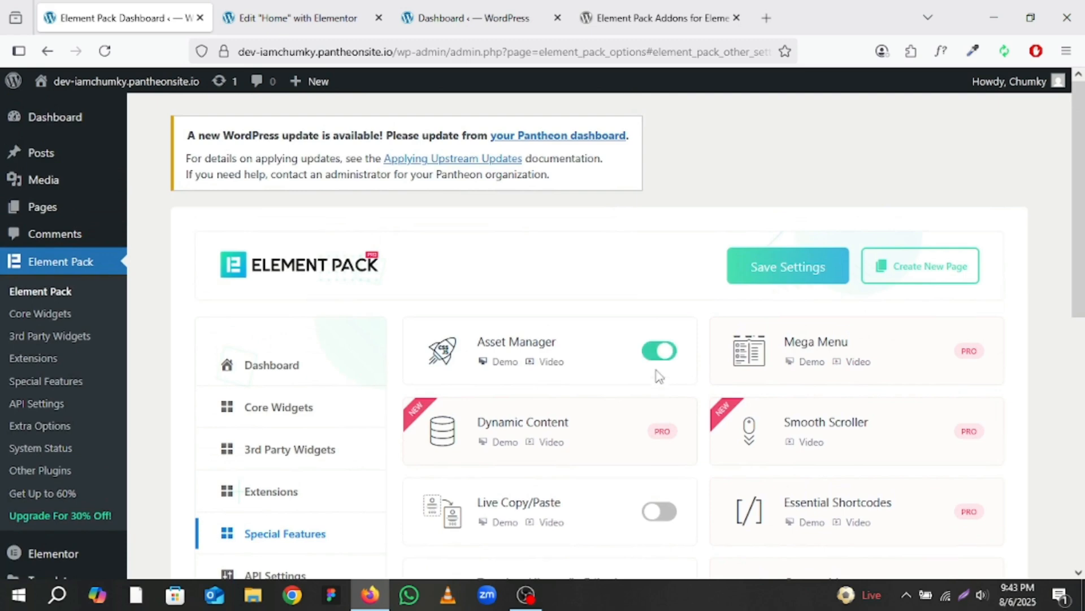
click(657, 513)
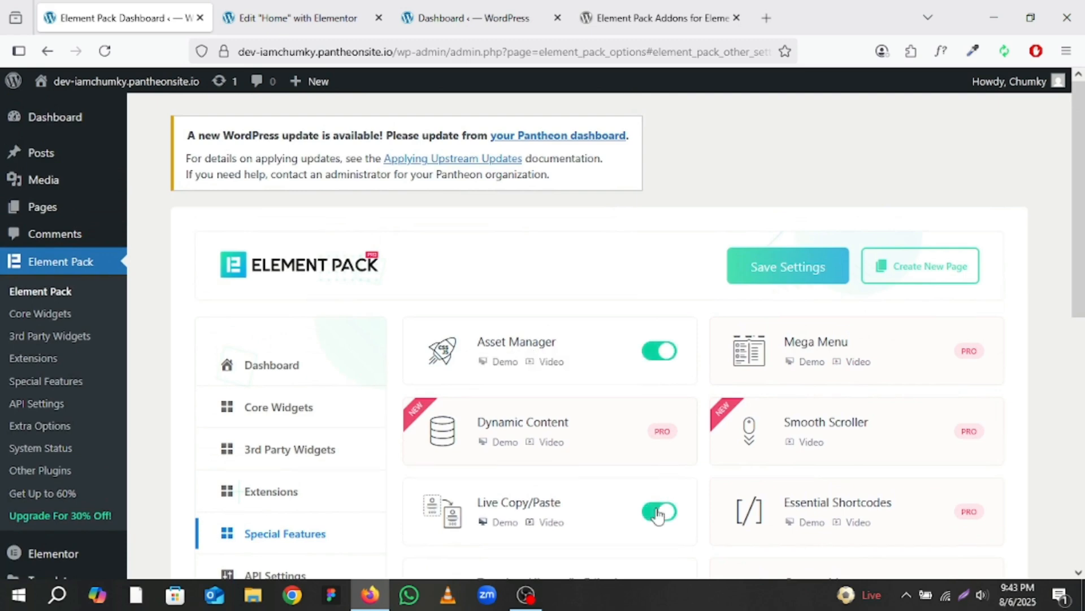
scroll(657, 512, down, 4)
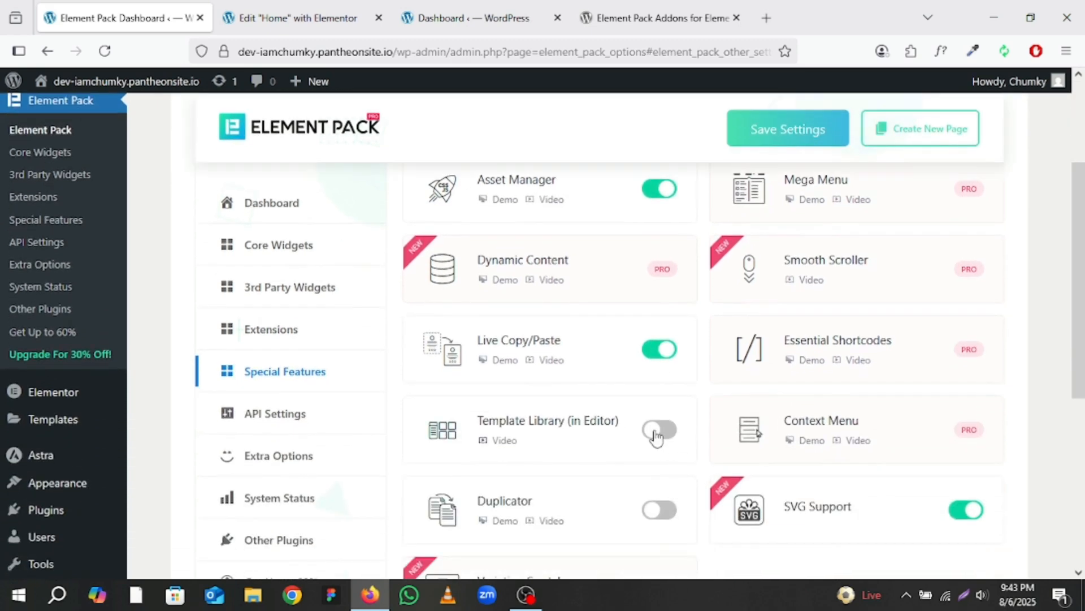
click(659, 430)
scroll(656, 437, down, 2)
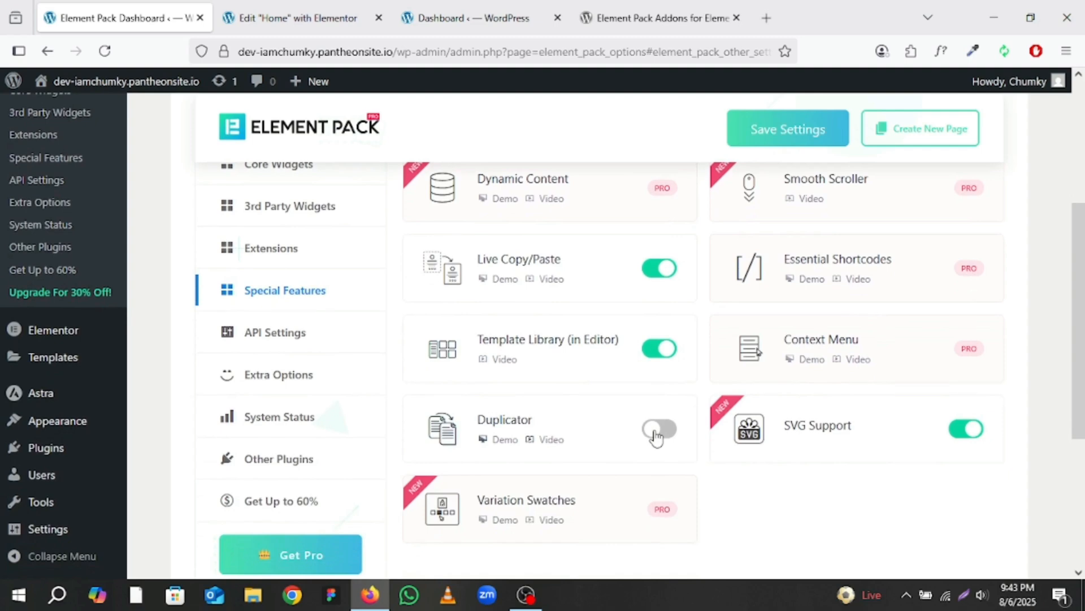
click(655, 437)
scroll(655, 437, down, 3)
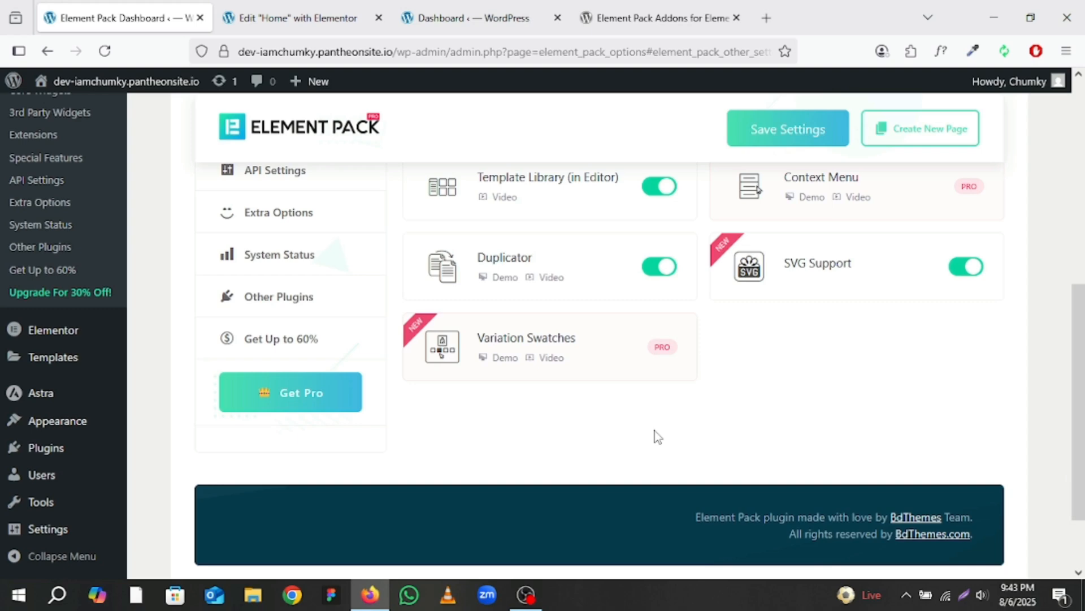
Step: Review the Special Features switches, save the Element Pack settings and dismiss the notification
scroll(655, 437, down, 2)
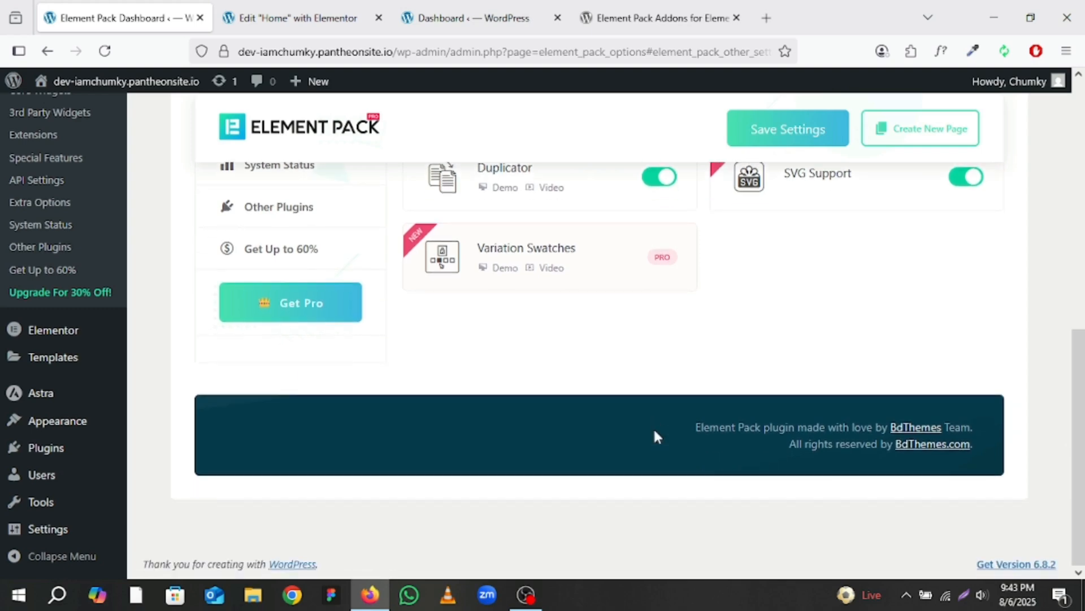
scroll(656, 437, up, 4)
scroll(656, 435, up, 5)
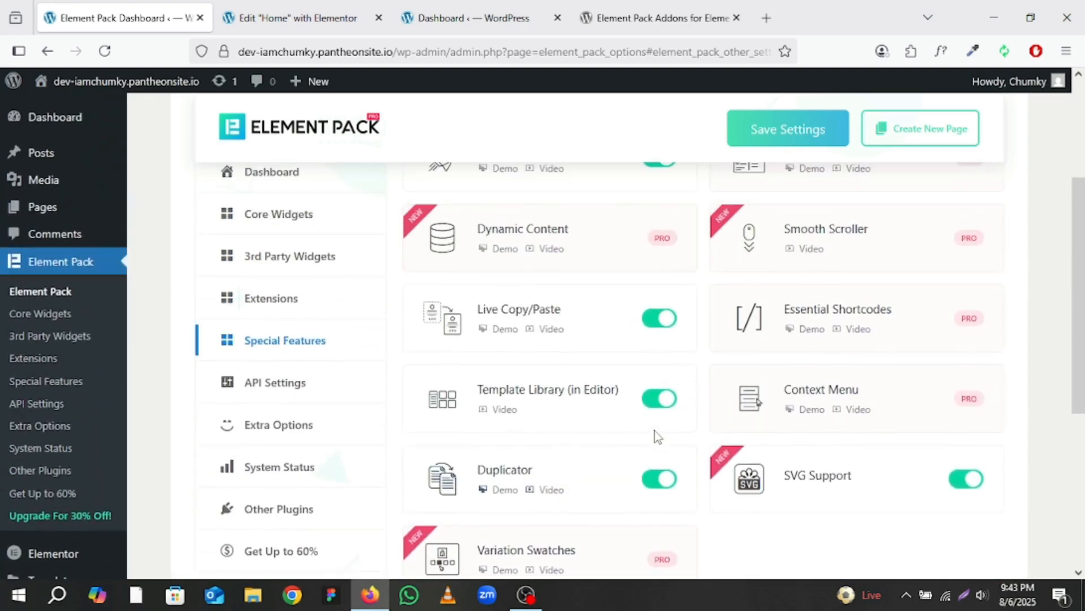
scroll(785, 389, down, 4)
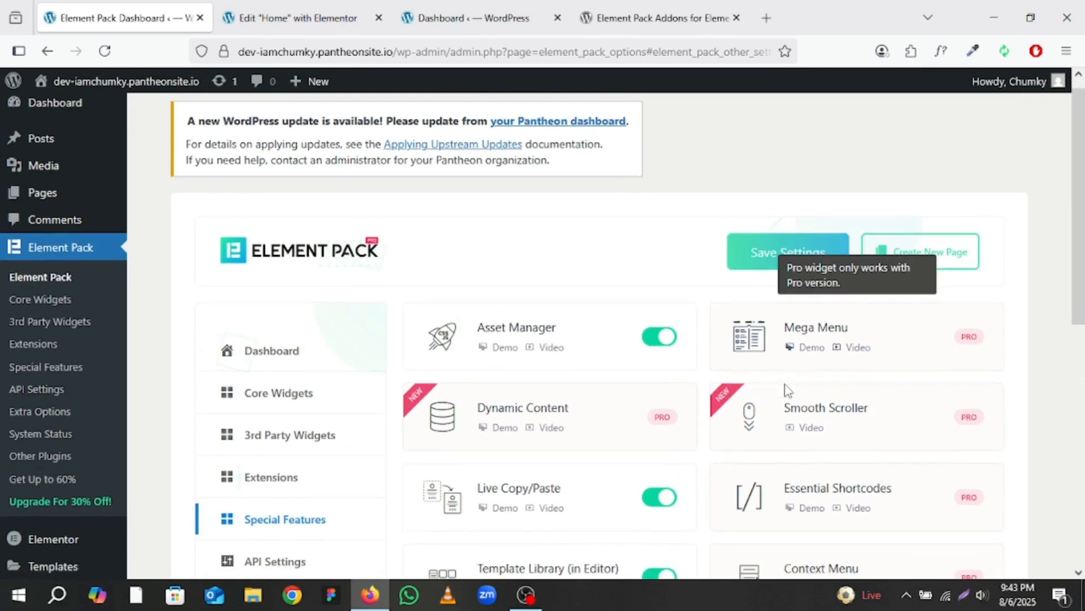
scroll(788, 389, up, 4)
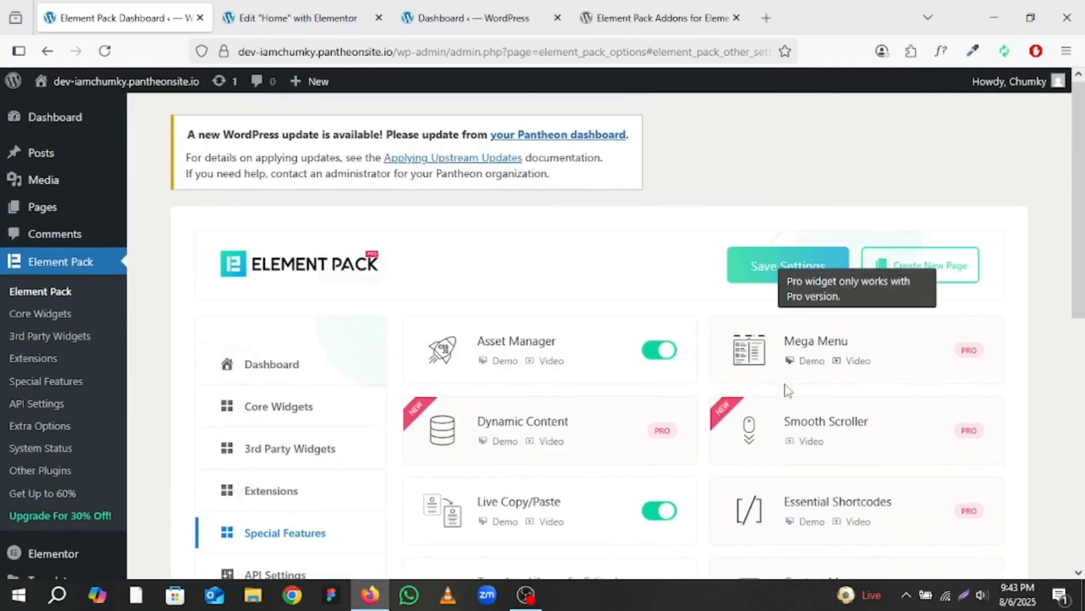
click(752, 280)
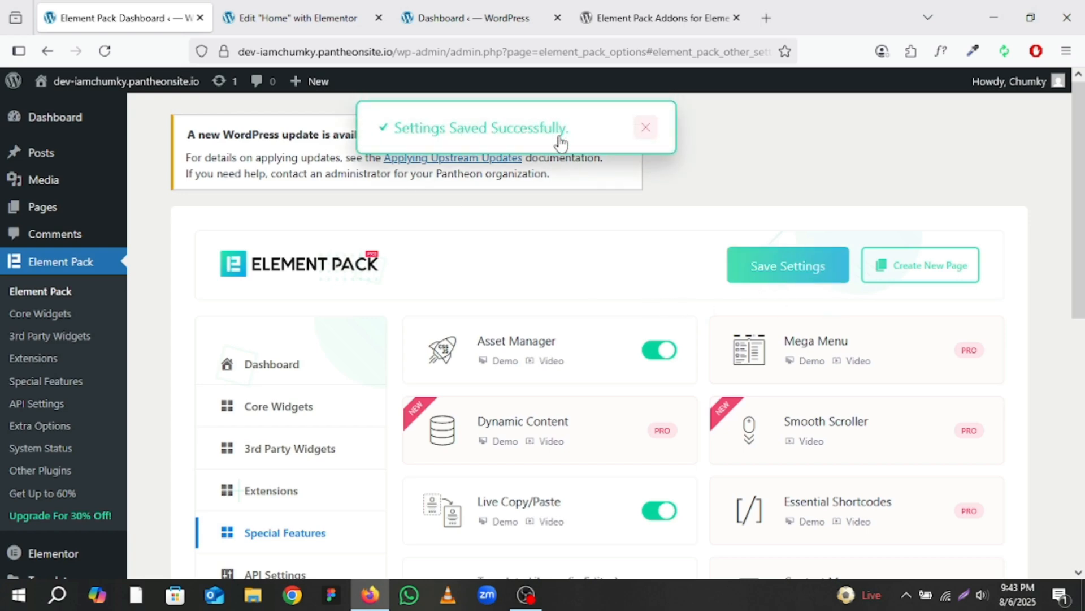
click(646, 127)
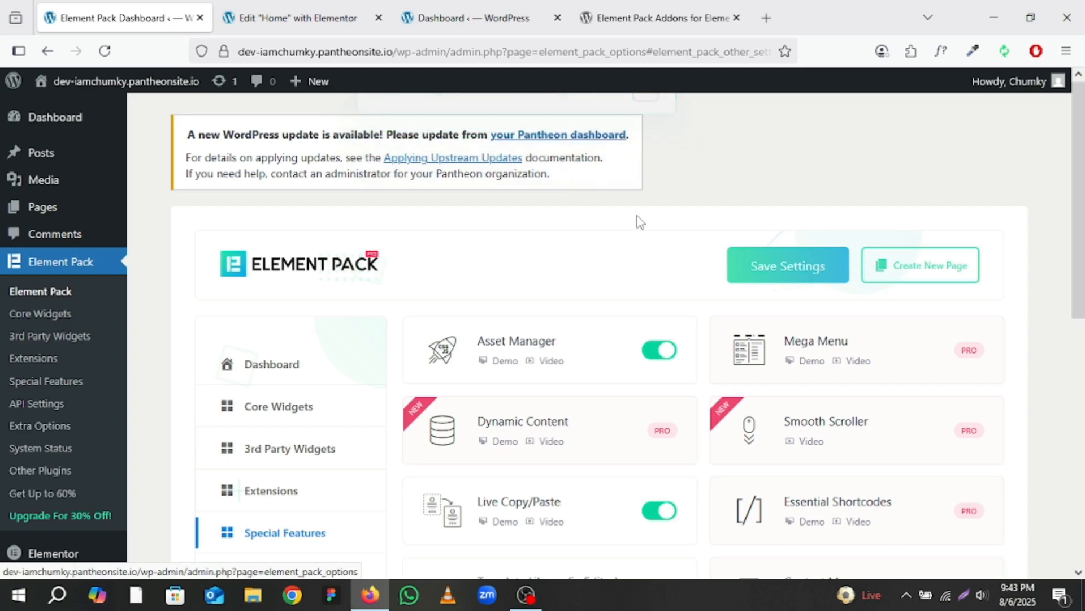
Step: Open API Settings and look through the reCAPTCHA, contact form, Twitter, MapBox and Facebook access fields
scroll(368, 478, down, 2)
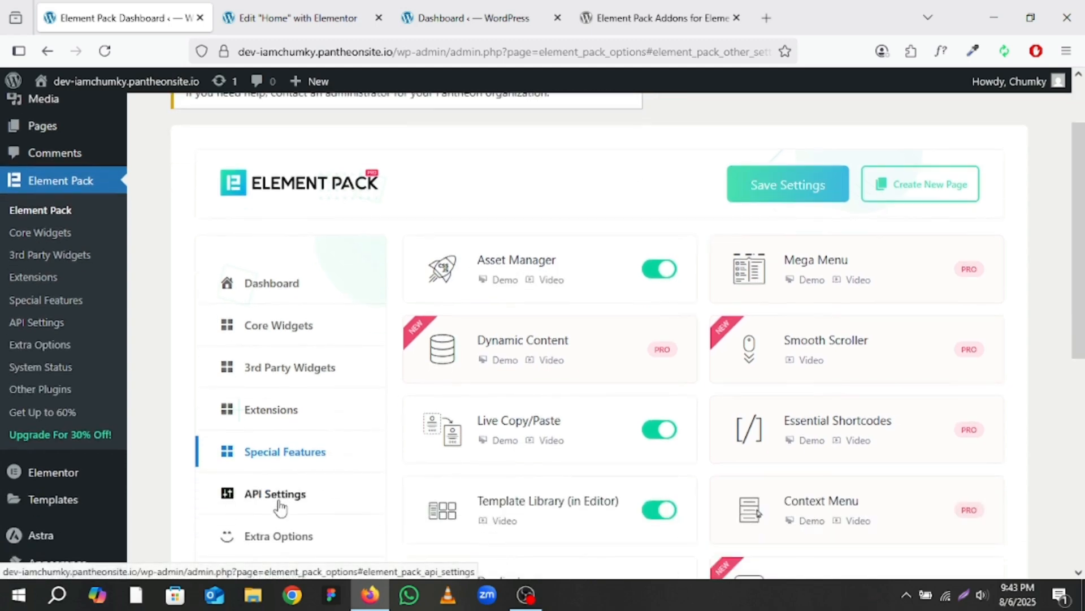
click(280, 507)
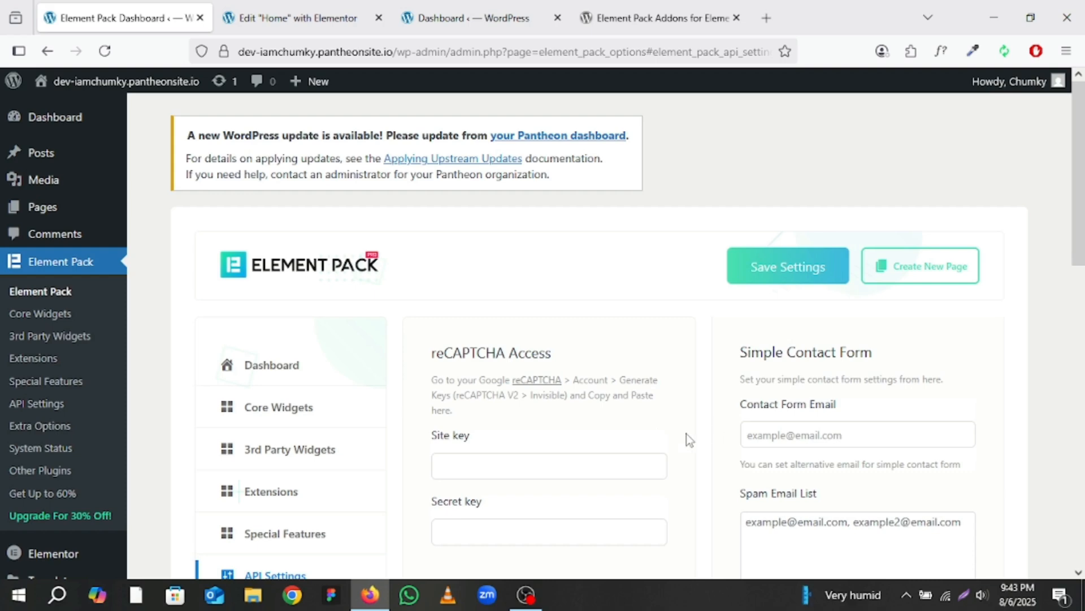
scroll(686, 434, down, 2)
scroll(686, 440, down, 8)
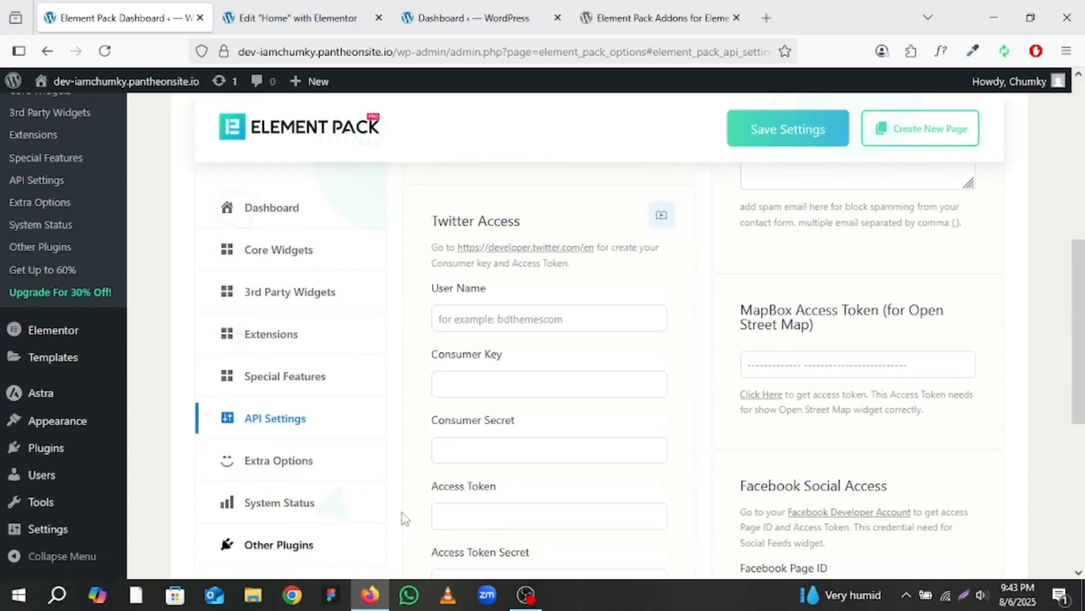
scroll(525, 481, down, 4)
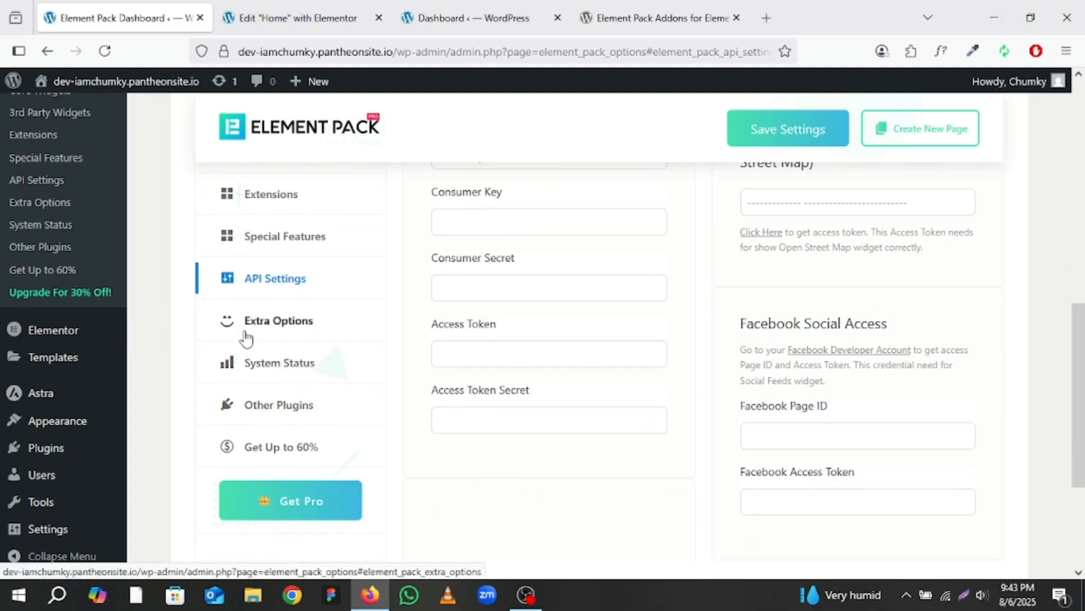
Step: Open Extra Options and examine the header and footer code injection areas and the page and post exclusion settings
click(274, 338)
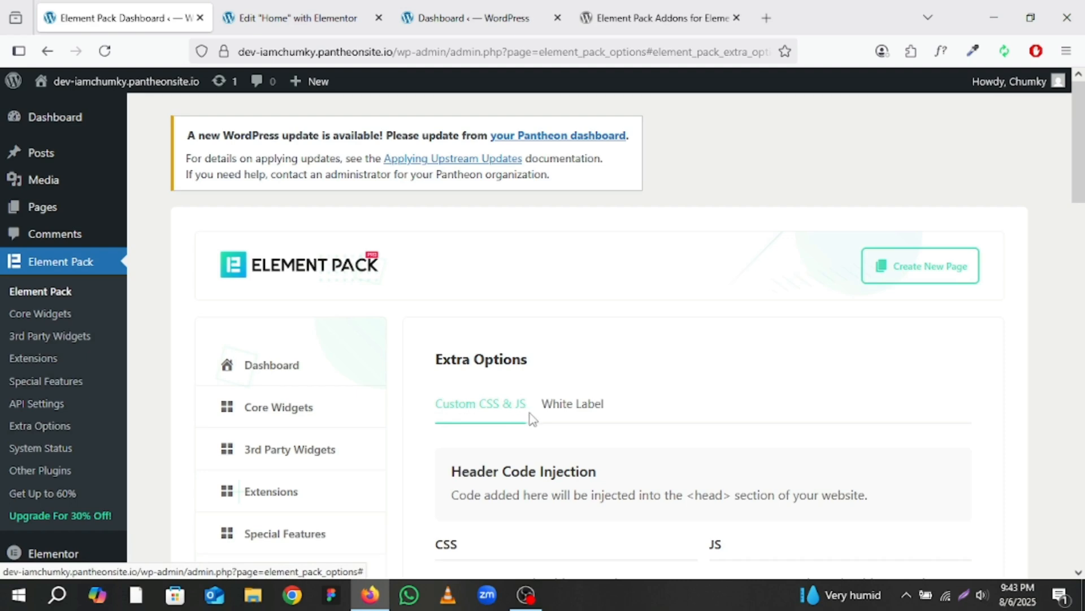
scroll(531, 418, down, 3)
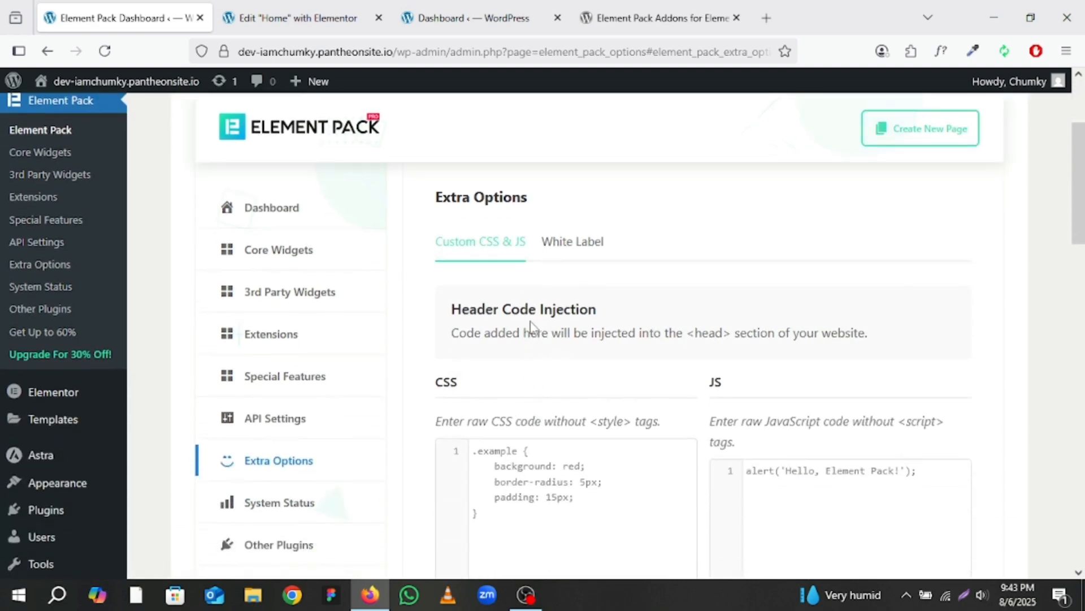
scroll(561, 464, down, 2)
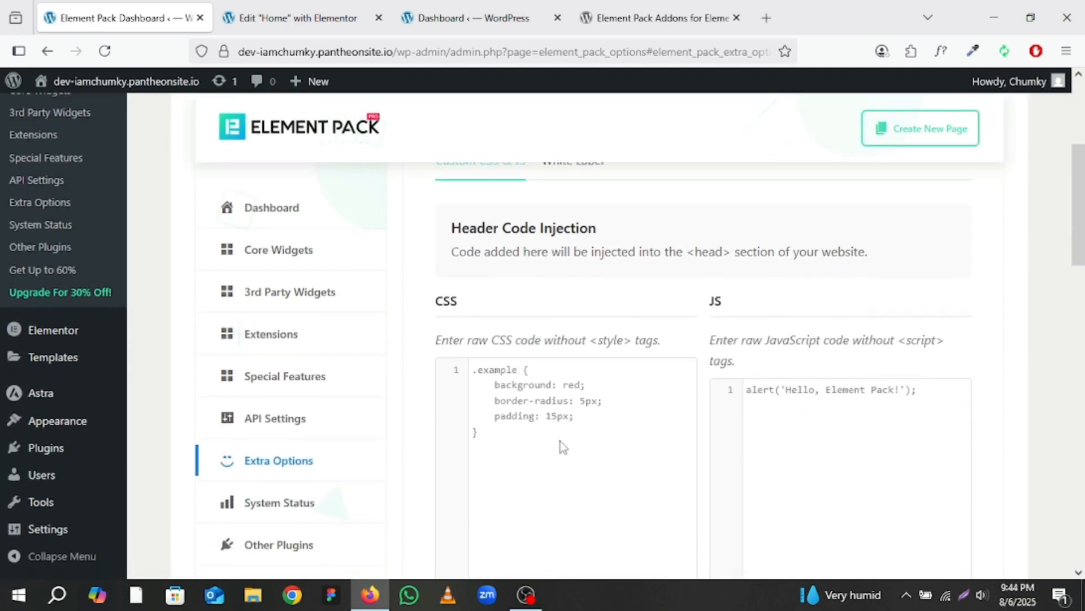
scroll(750, 445, down, 3)
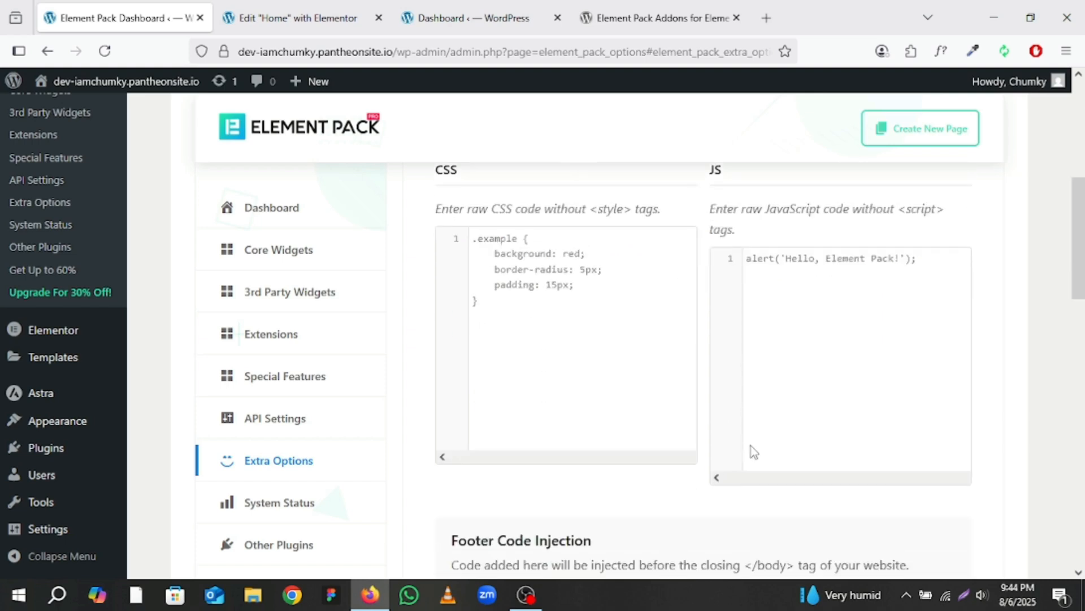
scroll(751, 430, down, 2)
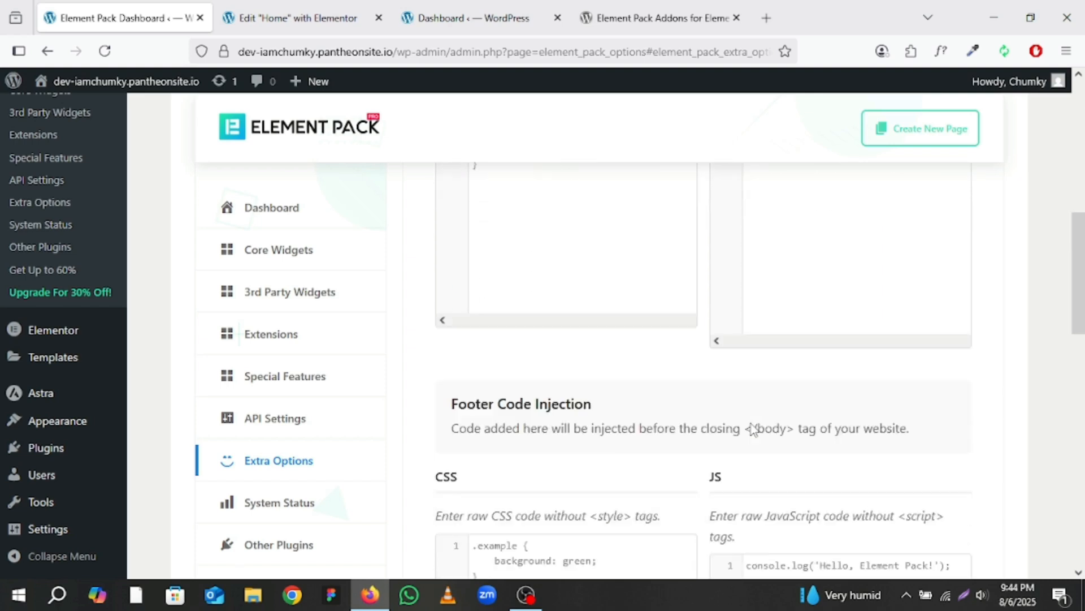
scroll(618, 412, down, 3)
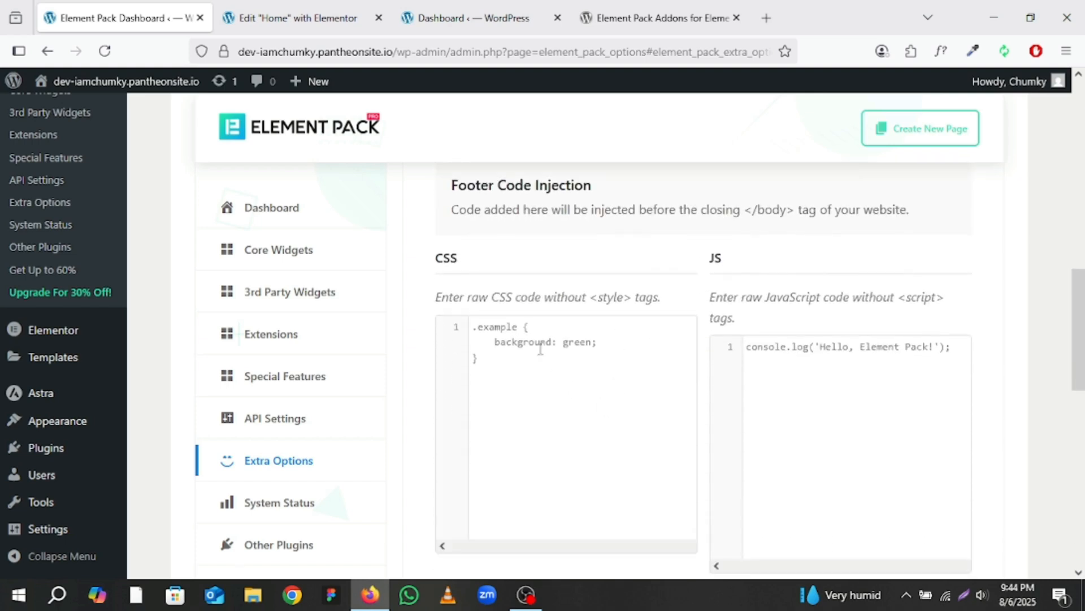
scroll(540, 348, down, 5)
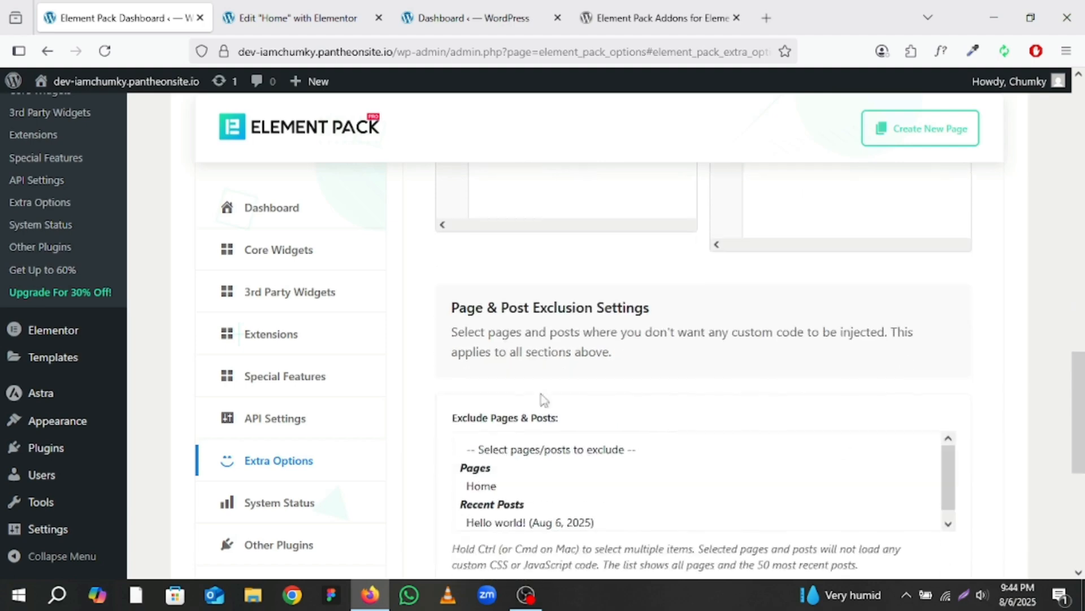
Step: Review the list of pages and posts available for exclusion and the save and reset options for custom code
scroll(536, 438, down, 1)
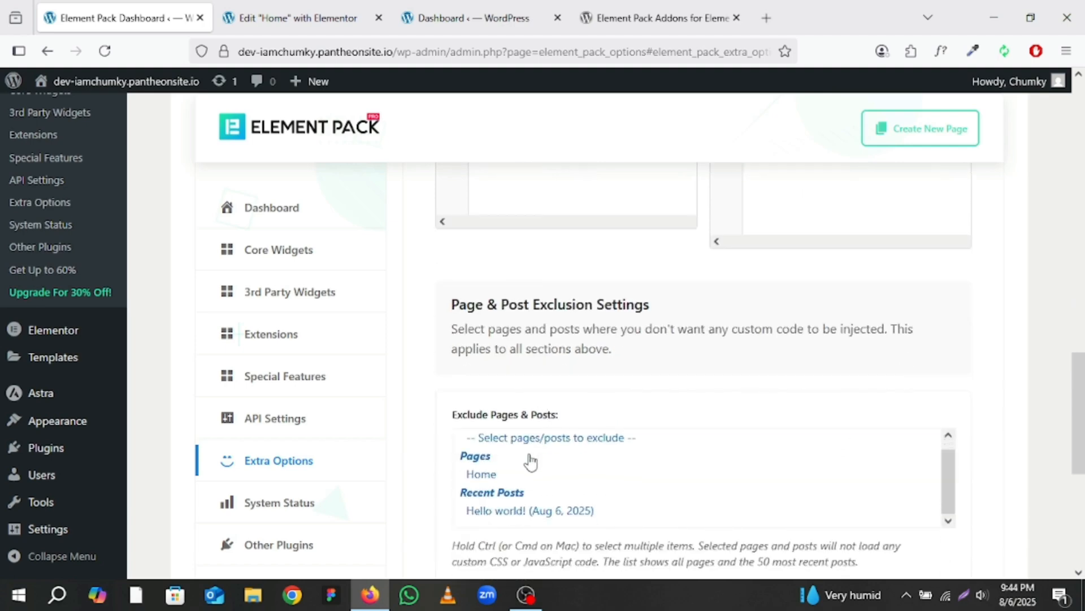
scroll(545, 499, down, 1)
scroll(549, 503, down, 2)
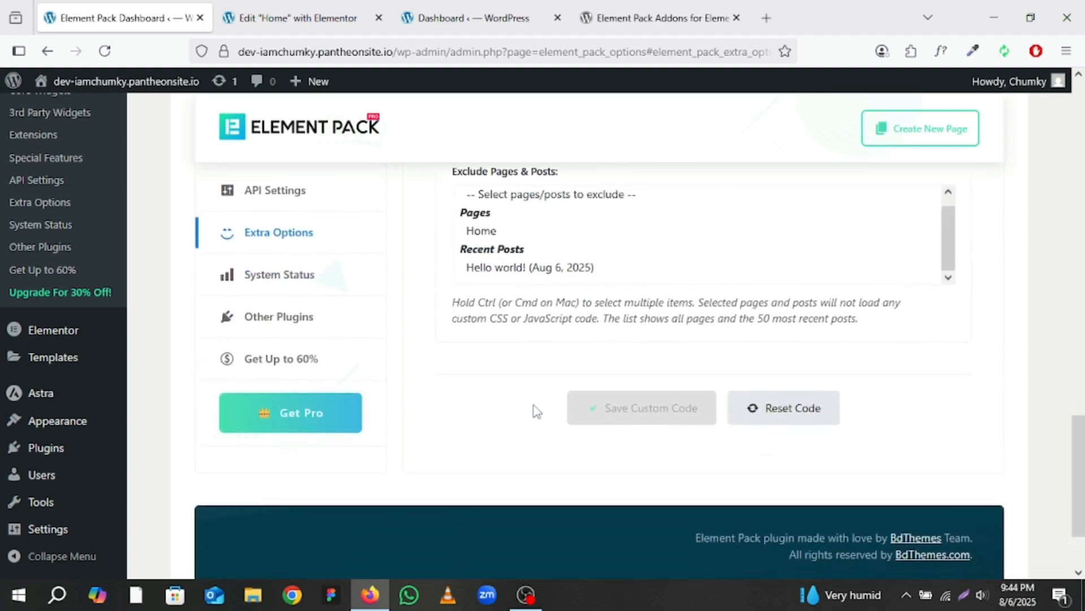
scroll(536, 408, up, 10)
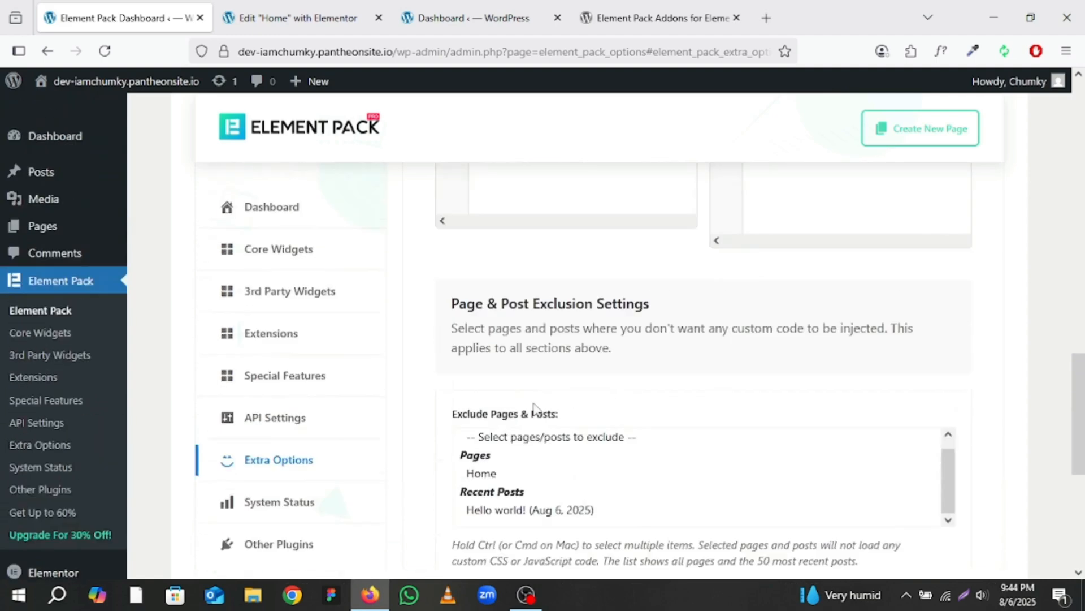
scroll(535, 403, up, 5)
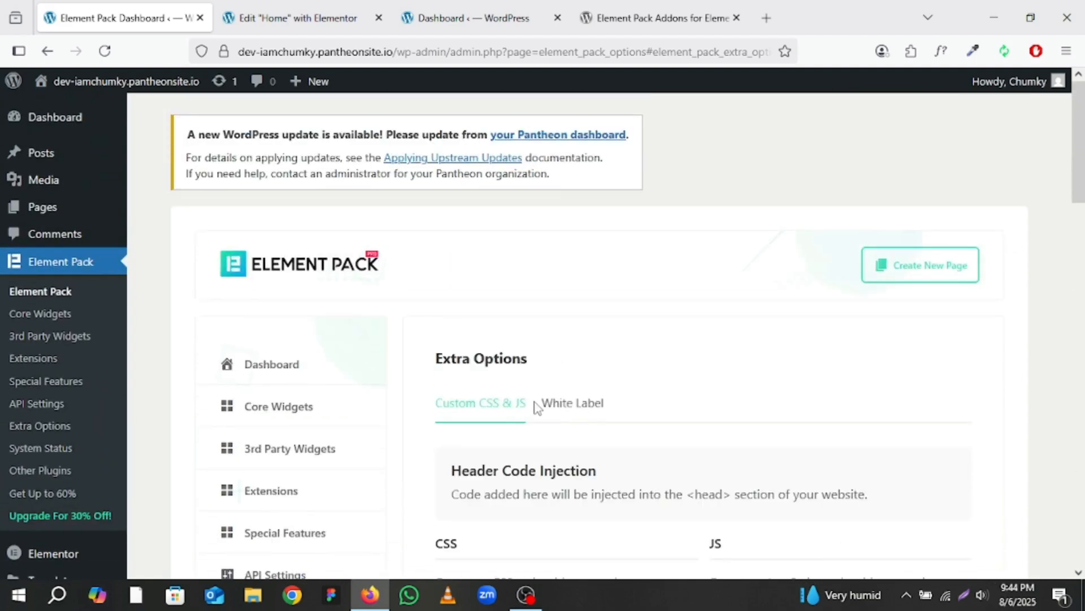
Step: Switch to the Home page in the Elementor editor, reload it and dismiss the productivity checklist
click(300, 18)
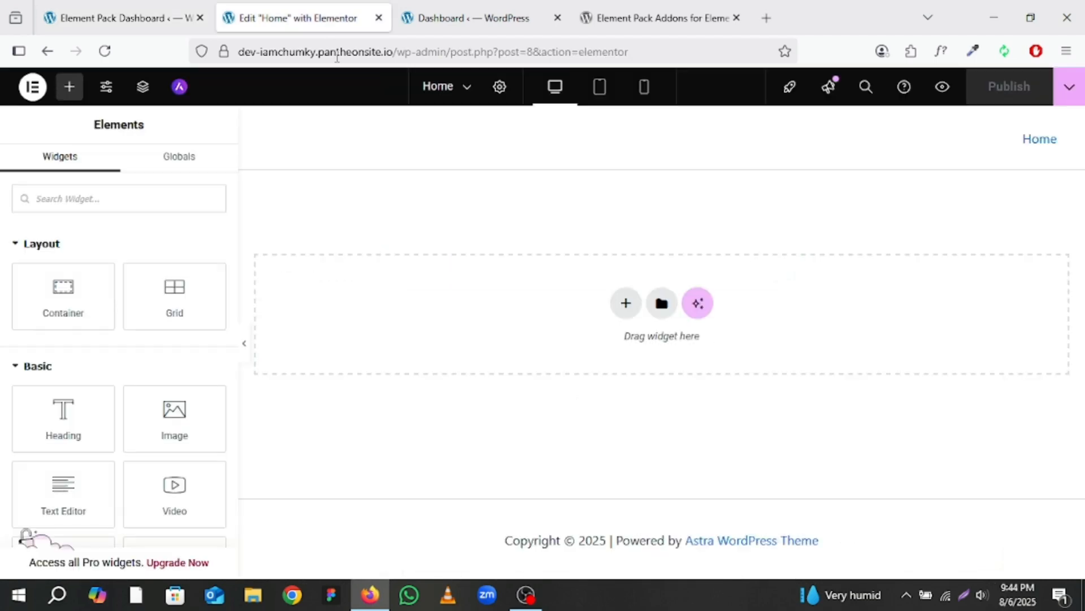
click(105, 51)
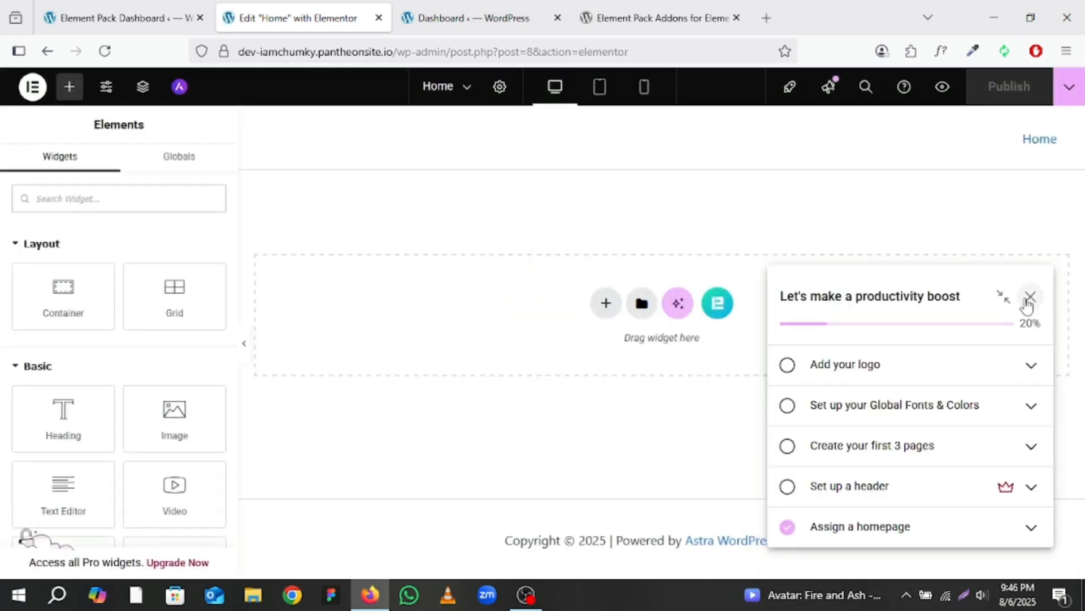
click(1027, 298)
click(1015, 222)
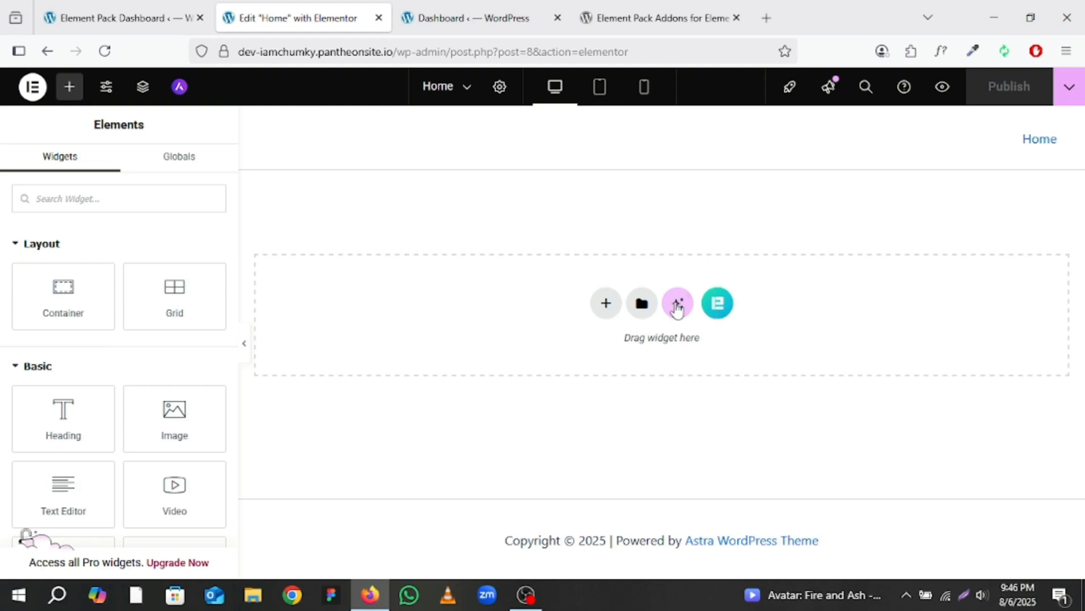
Step: Open the Element Pack template library from the empty canvas section and browse the Ready Pages templates
click(718, 304)
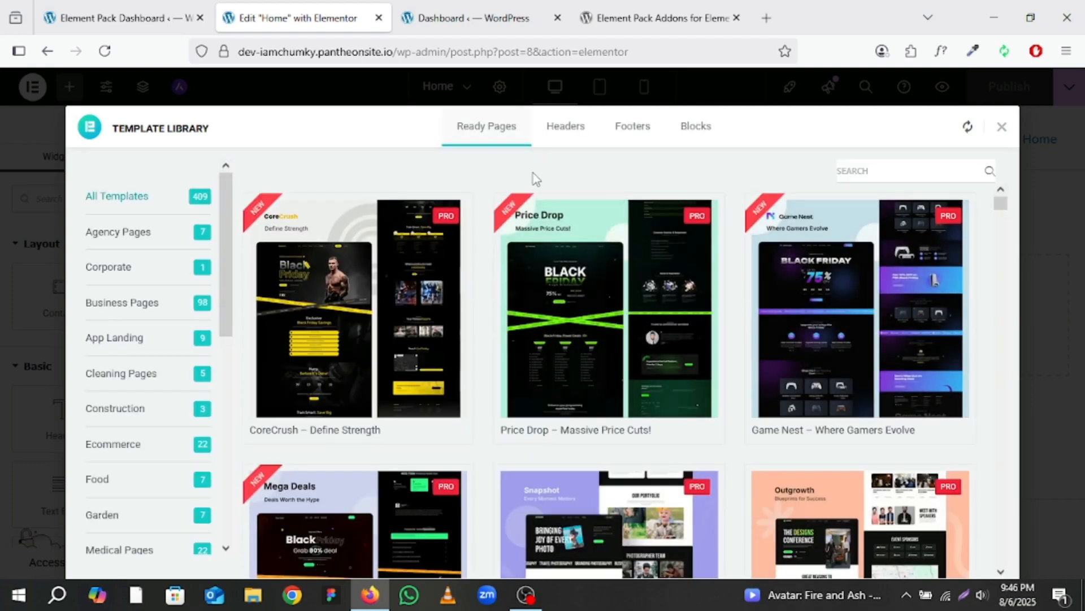
scroll(565, 304, down, 10)
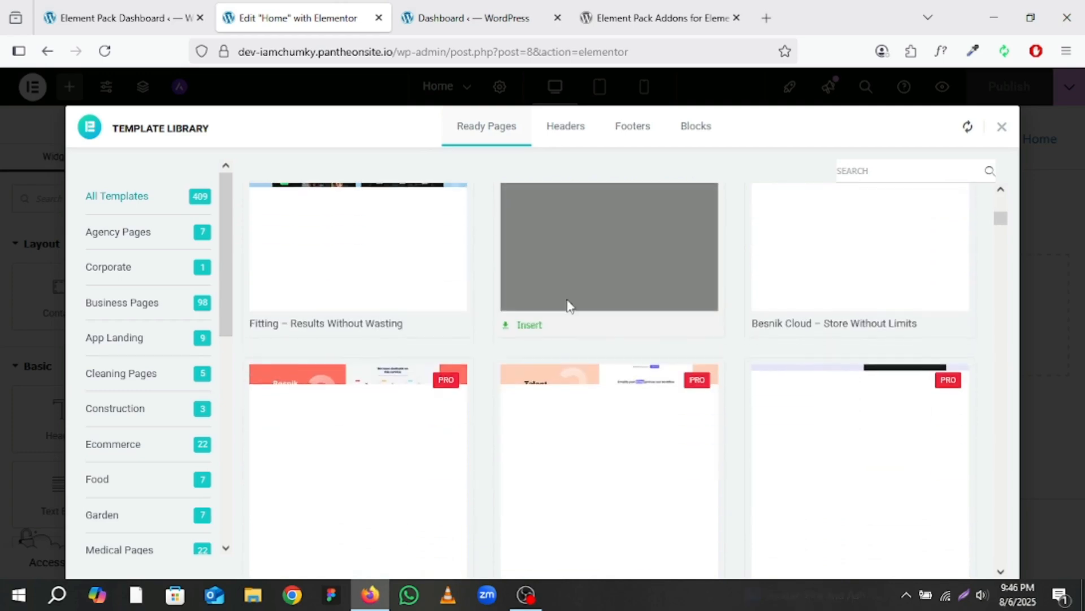
scroll(568, 305, down, 15)
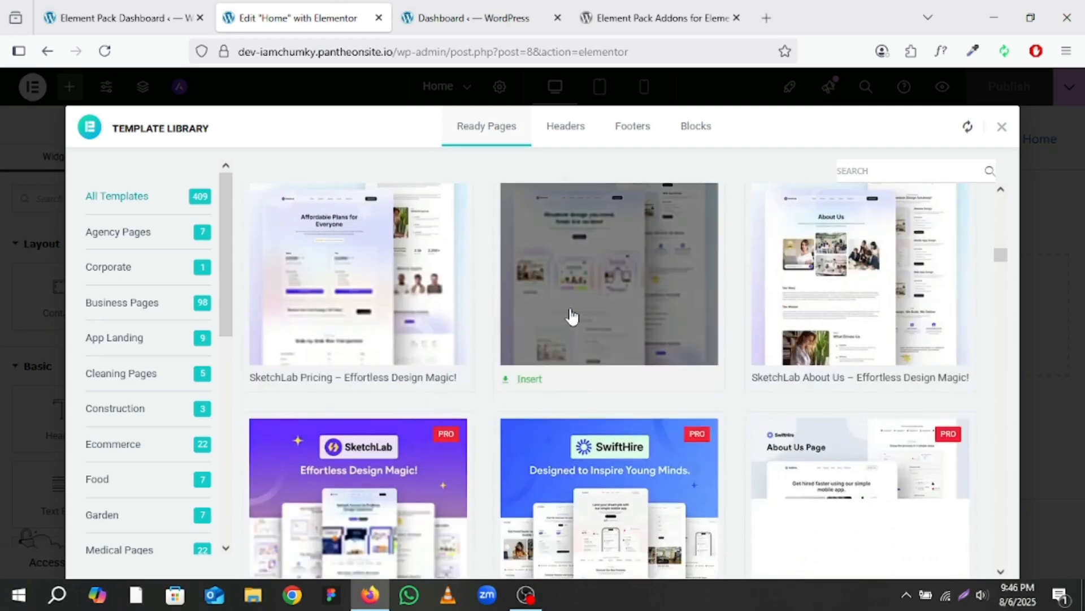
scroll(572, 319, down, 15)
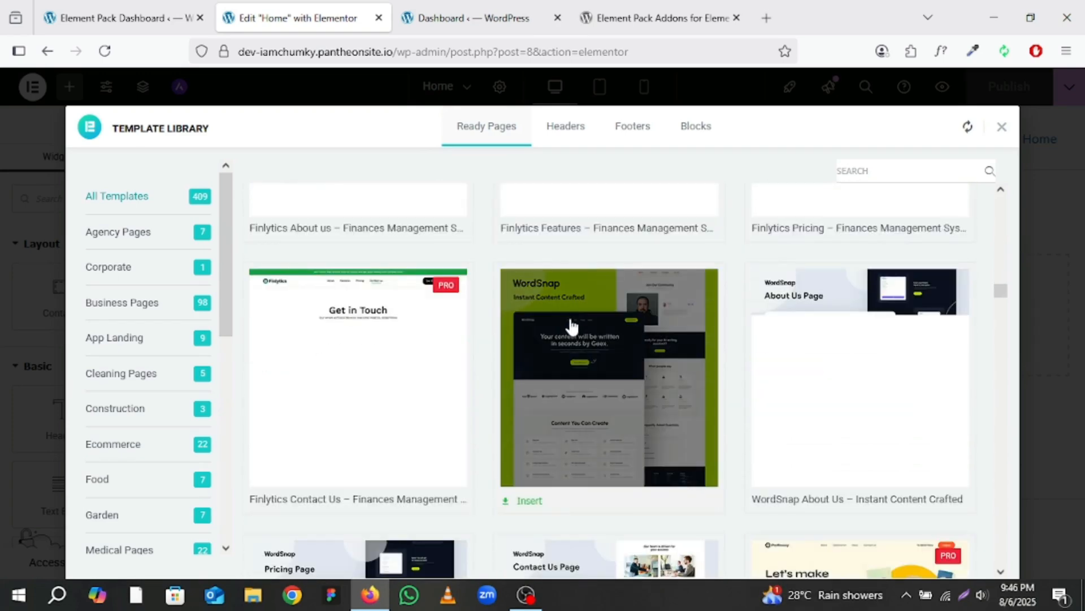
scroll(572, 334, up, 3)
scroll(572, 333, down, 2)
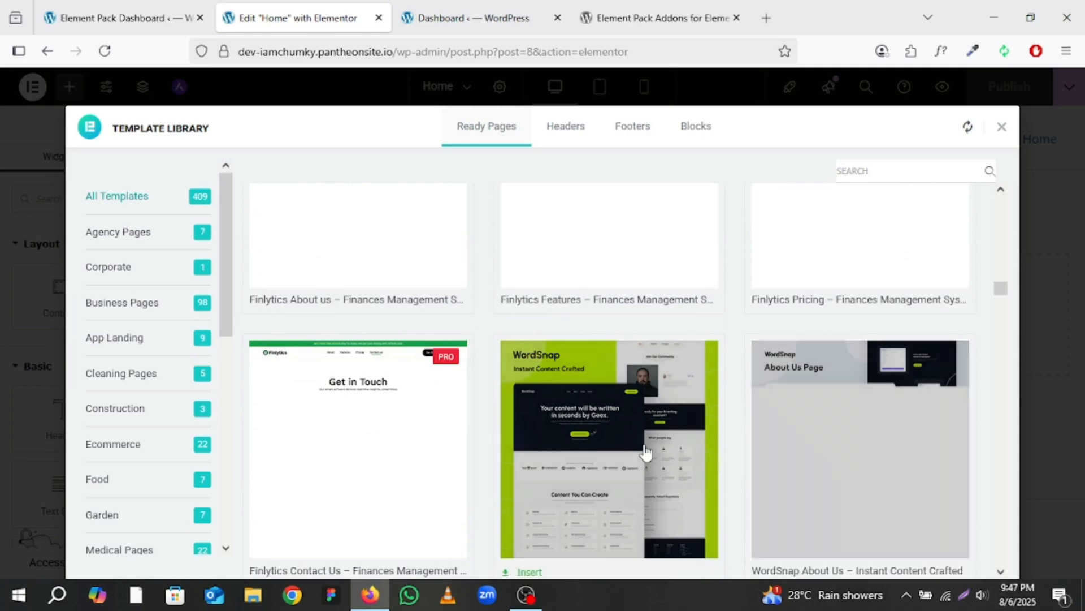
scroll(647, 452, down, 3)
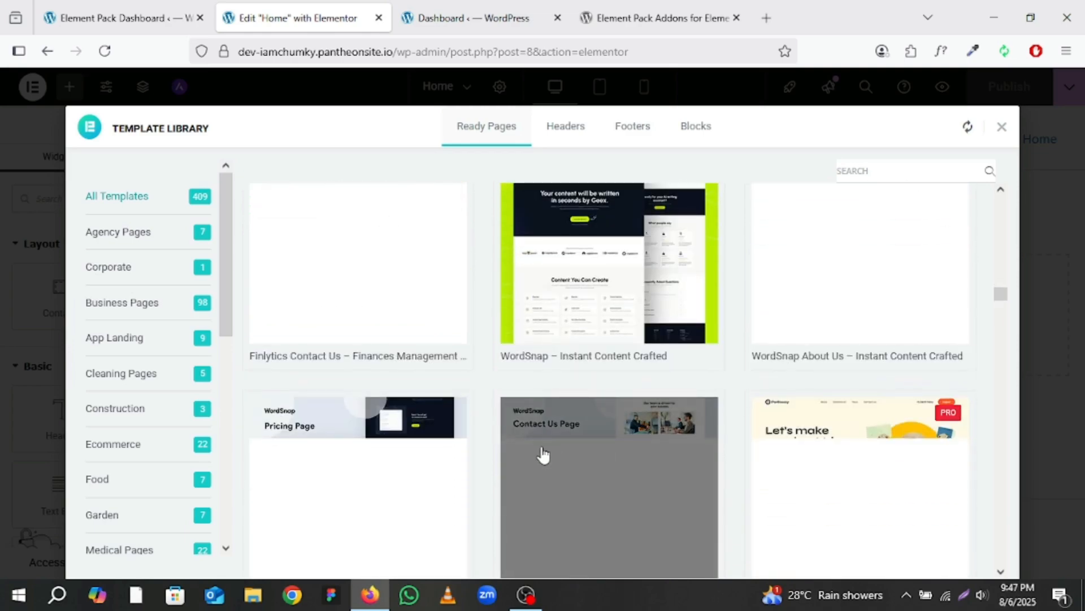
scroll(381, 448, down, 3)
scroll(380, 448, up, 8)
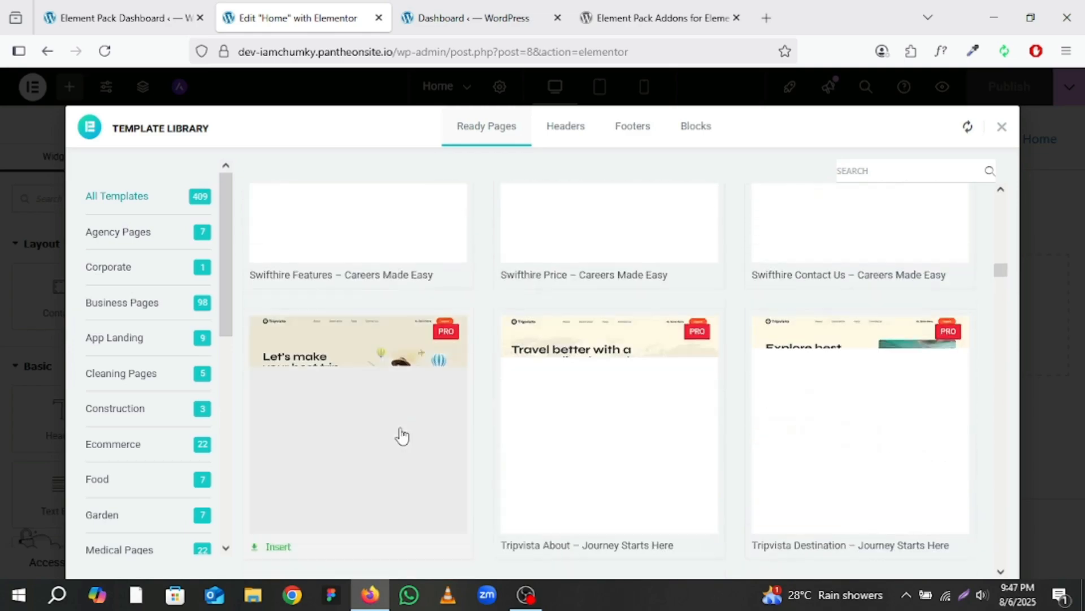
scroll(402, 435, up, 15)
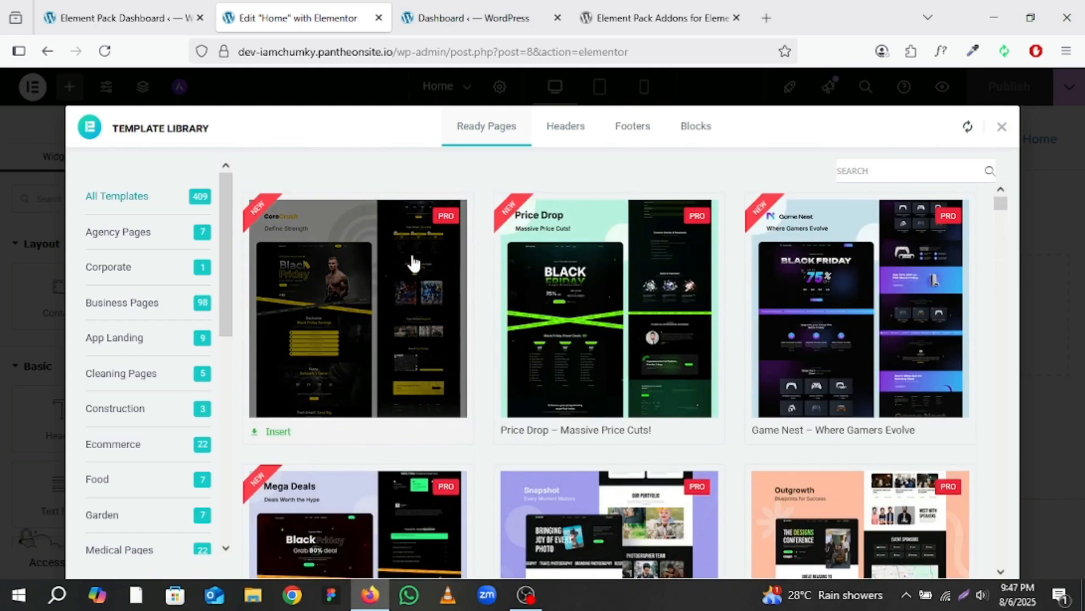
Step: Browse the Headers templates in the Element Pack template library
click(572, 129)
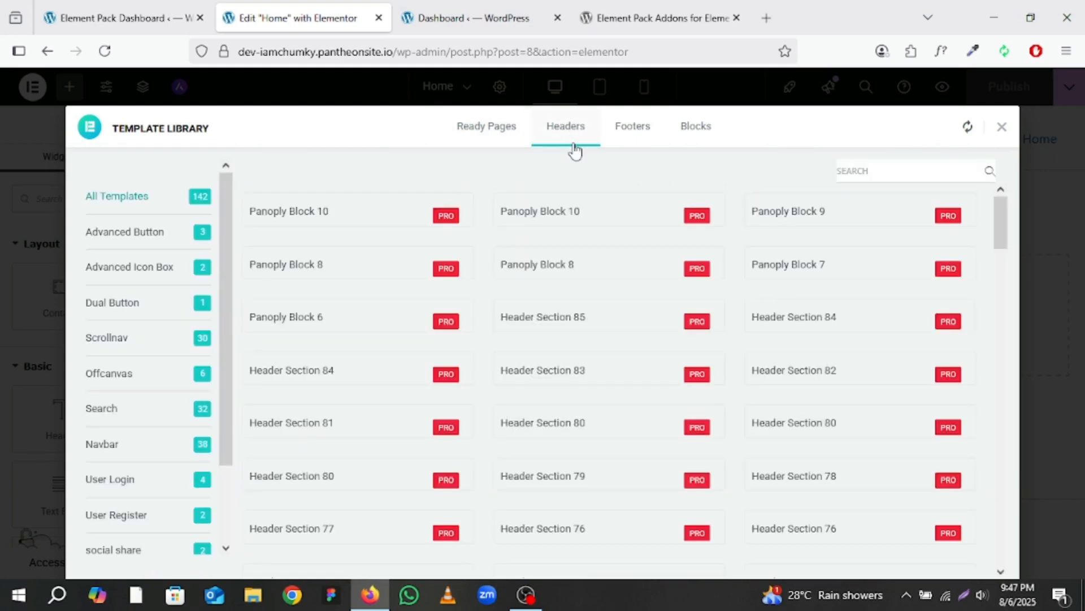
scroll(592, 228, down, 20)
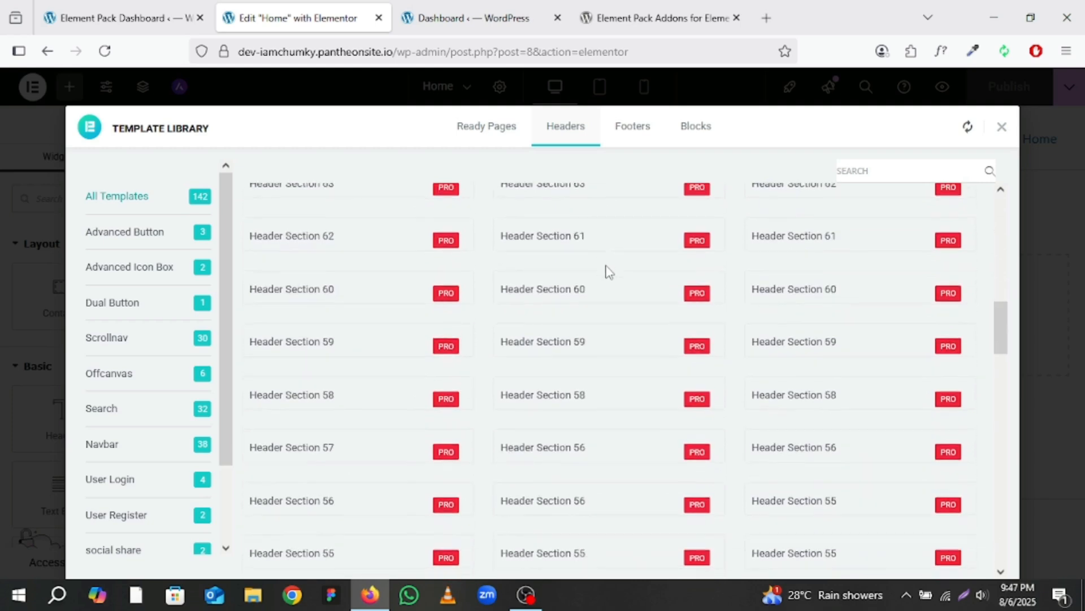
scroll(615, 278, down, 2)
scroll(617, 285, up, 9)
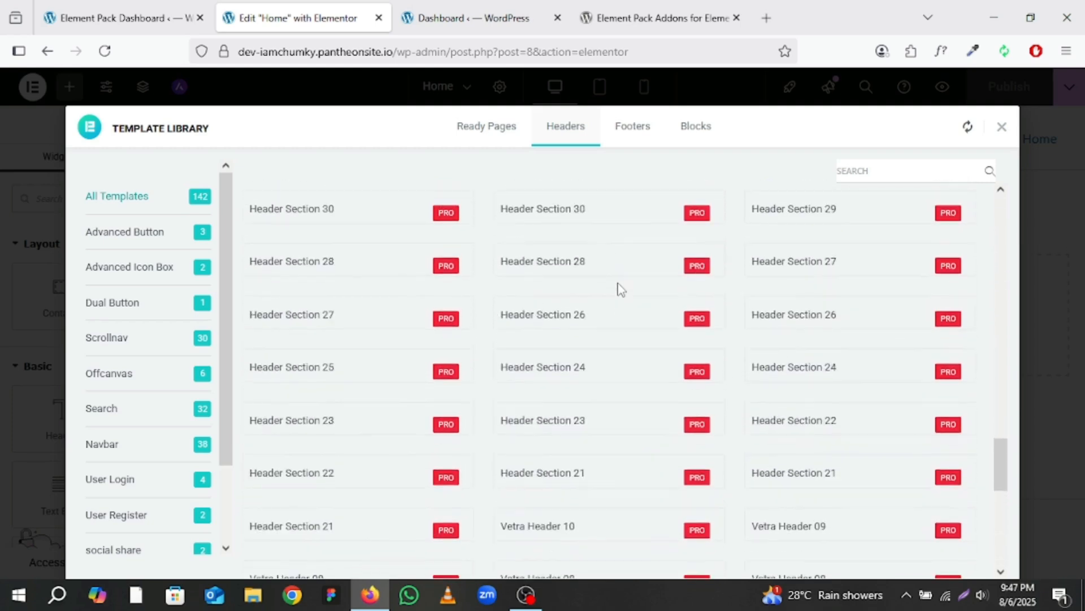
scroll(619, 285, down, 9)
scroll(623, 286, up, 15)
scroll(624, 289, up, 10)
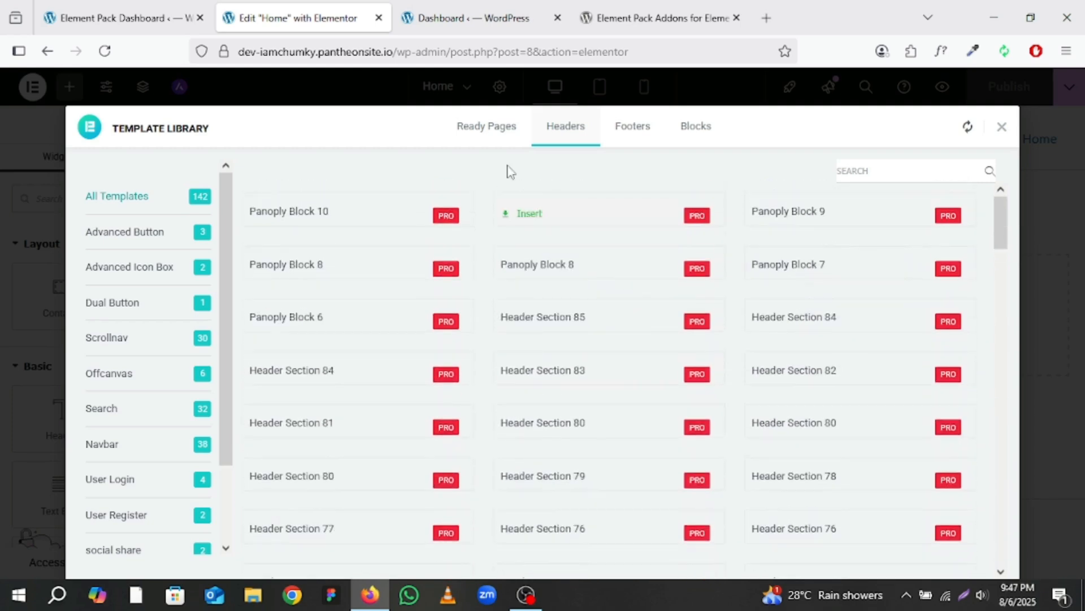
Step: Look through the Footers templates in the library, comparing the free and PRO footer sections
click(648, 127)
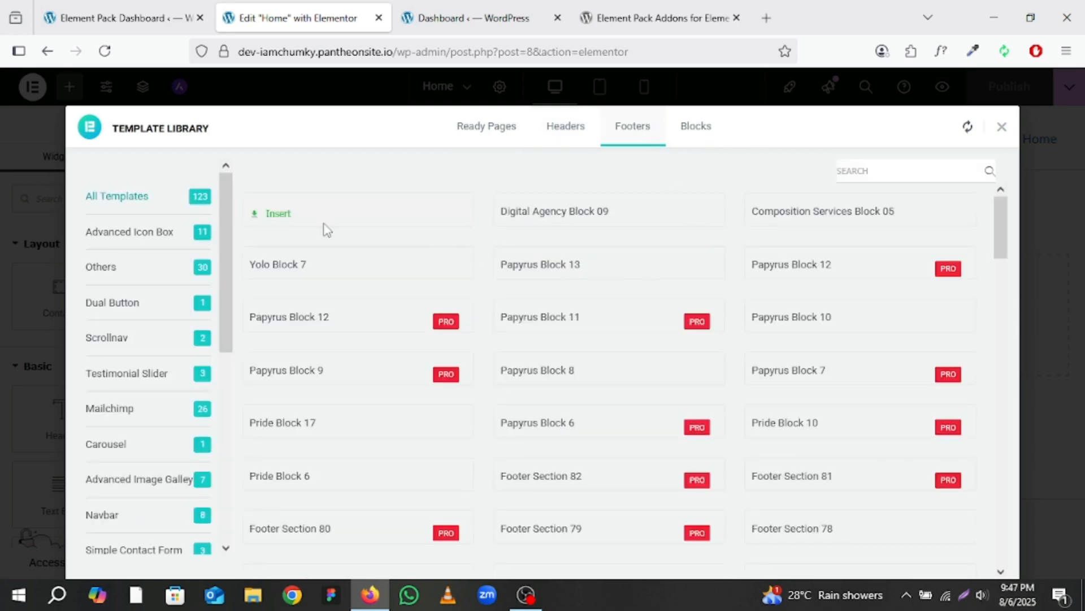
scroll(819, 252, down, 3)
scroll(819, 252, up, 2)
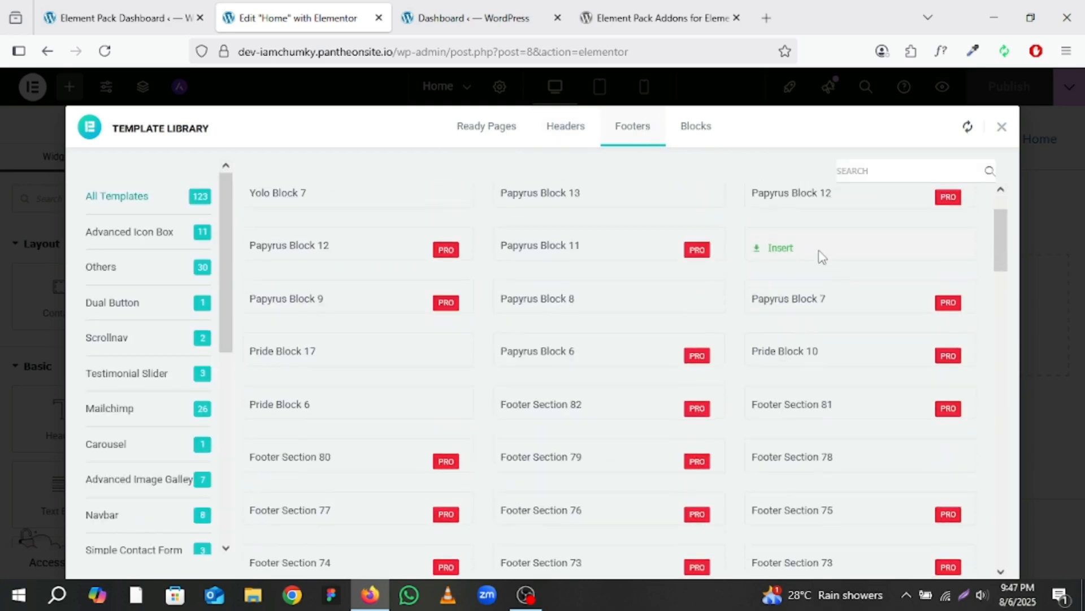
scroll(655, 284, down, 15)
scroll(655, 284, down, 10)
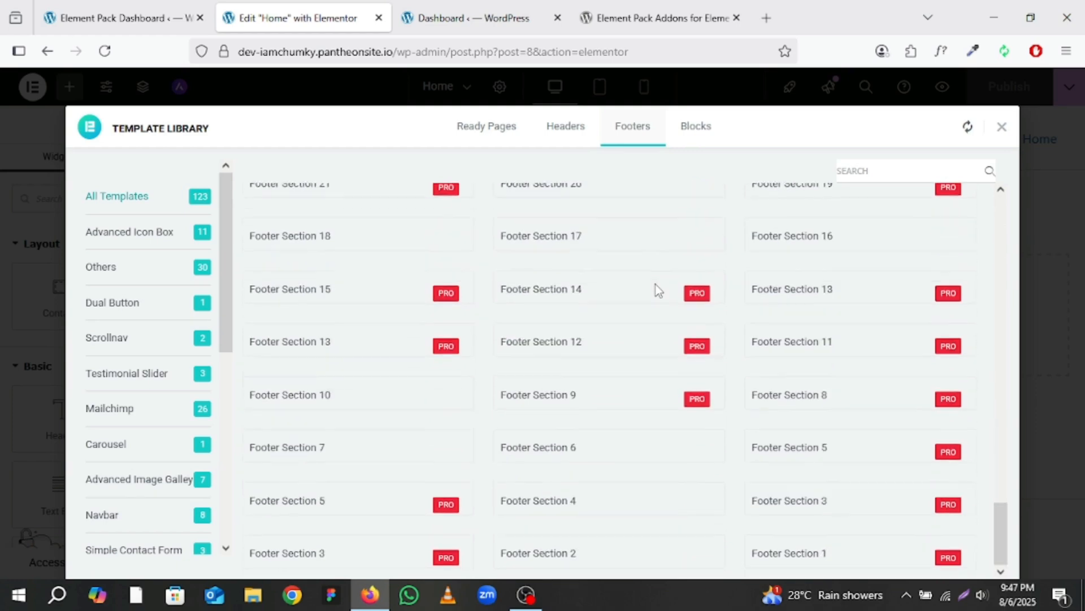
Step: Browse the Blocks templates in the library, then close the library without inserting anything
click(703, 136)
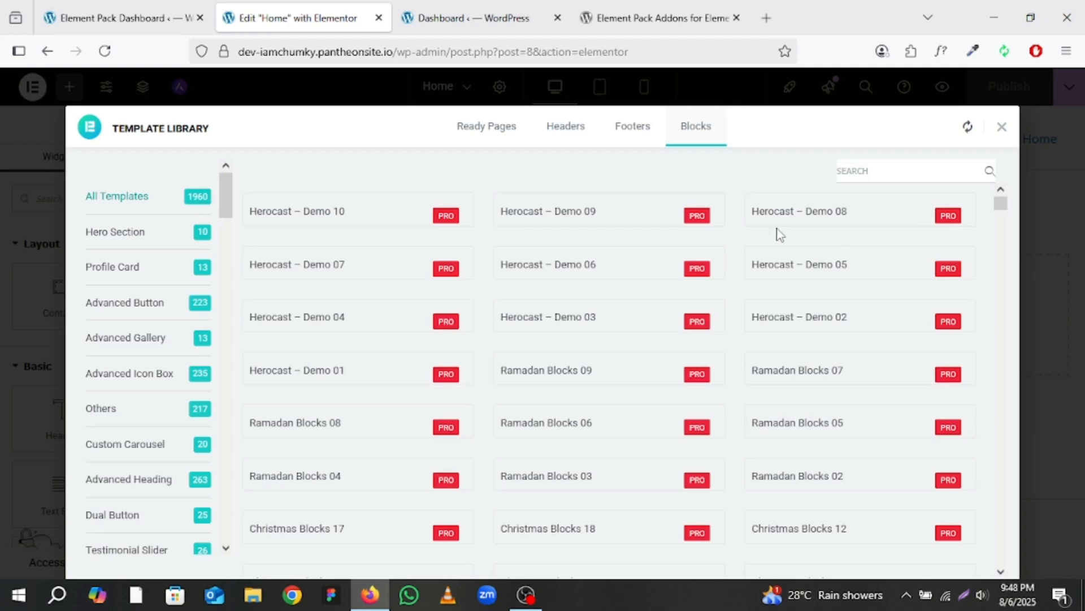
scroll(555, 259, down, 15)
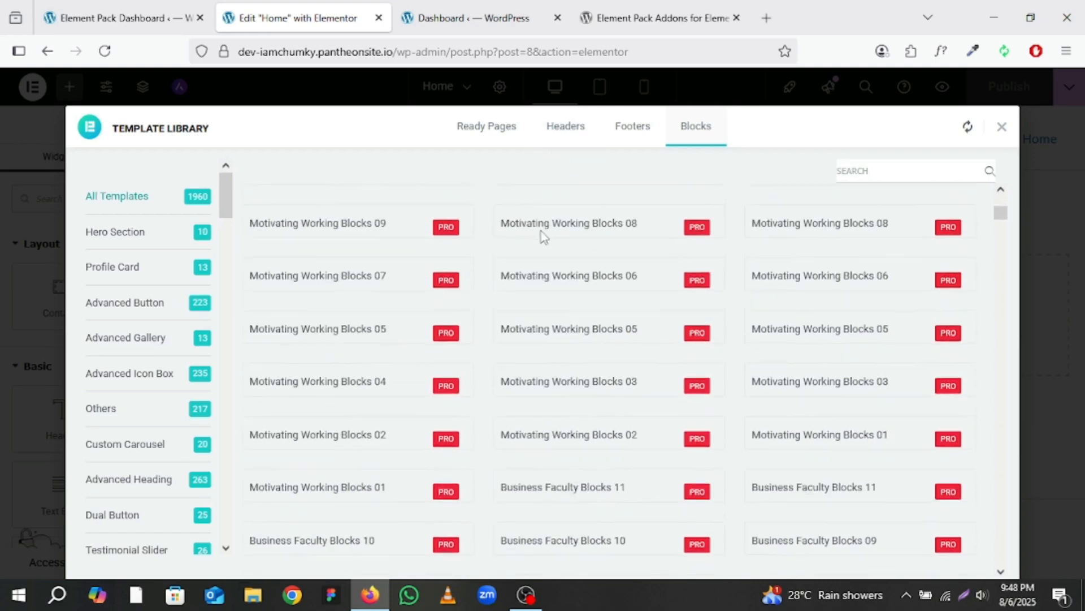
scroll(542, 236, down, 10)
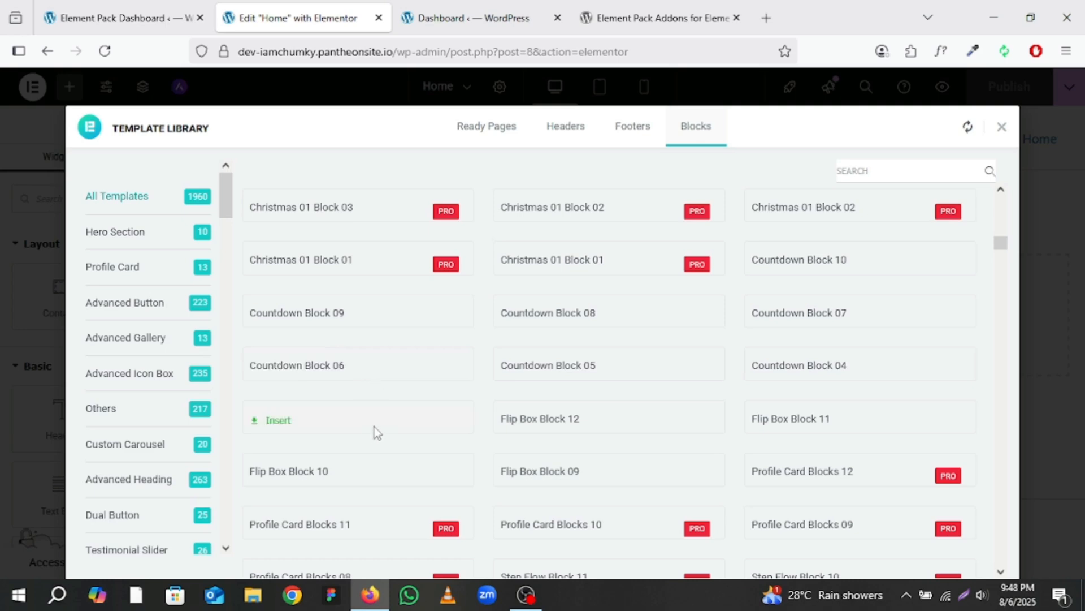
scroll(825, 402, down, 10)
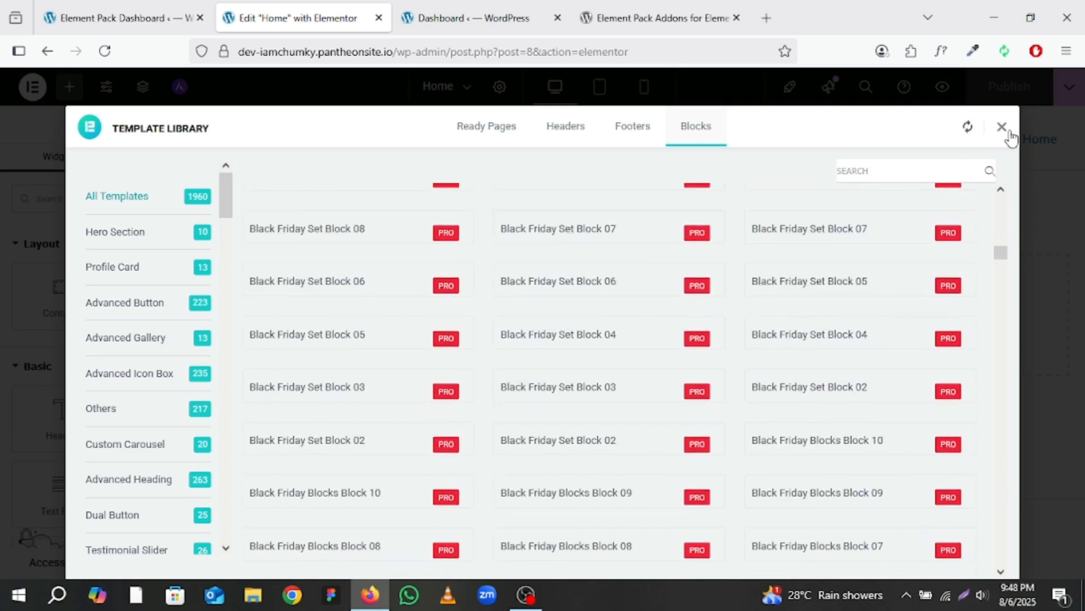
click(1002, 127)
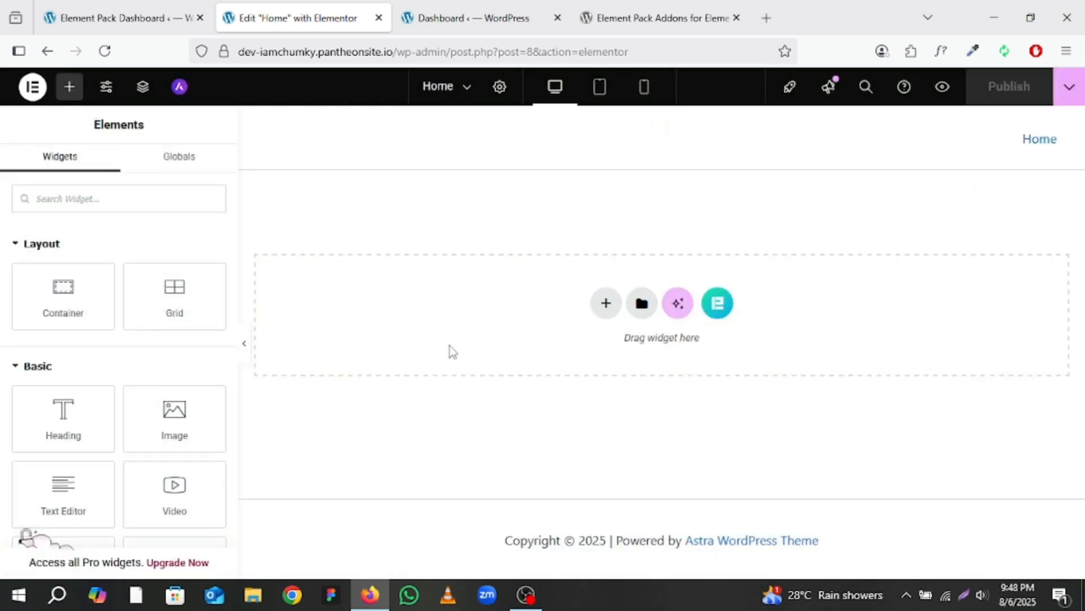
Step: Collapse the Layout, Basic, Pro, General and Link In Bio widget categories
click(17, 243)
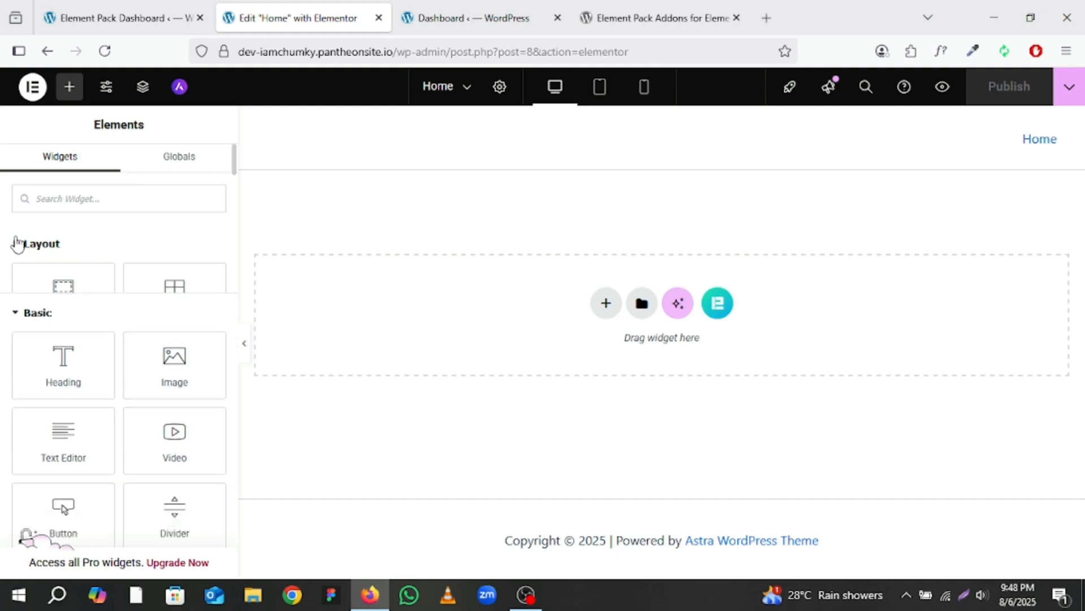
click(21, 286)
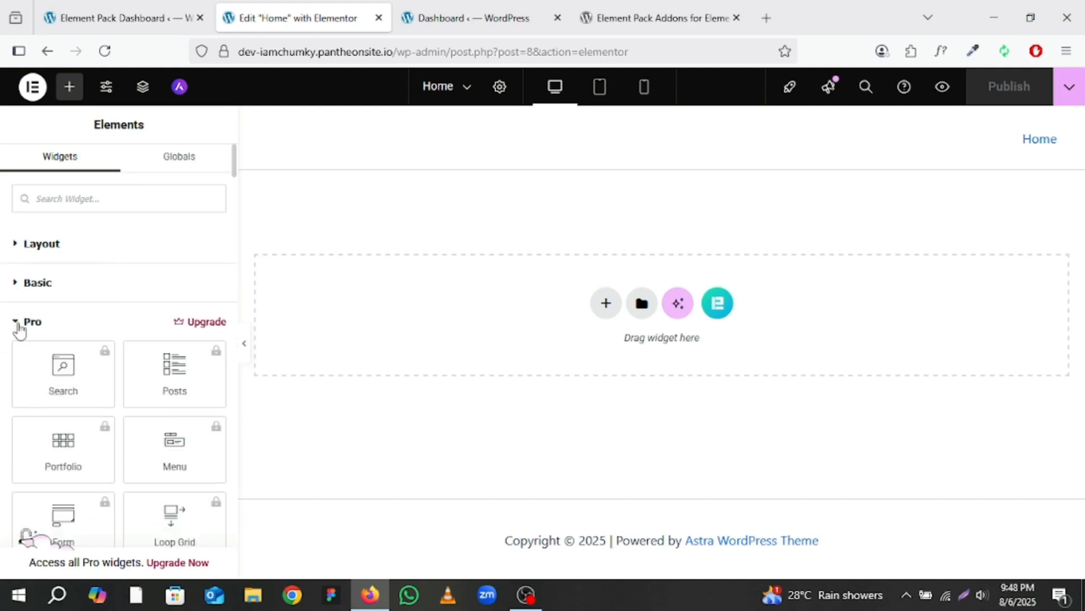
click(18, 325)
click(21, 362)
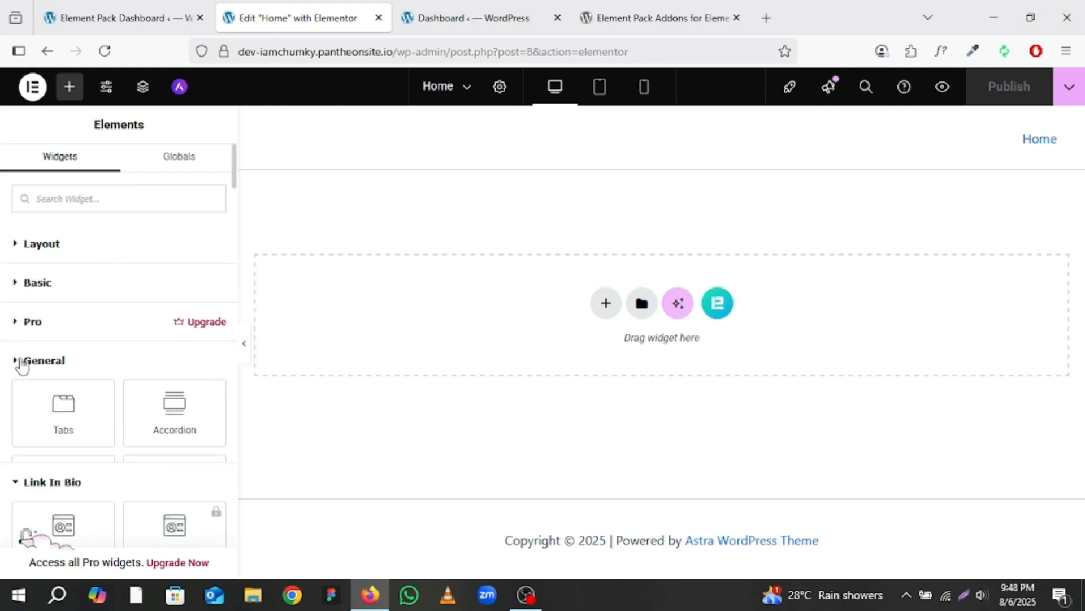
click(21, 401)
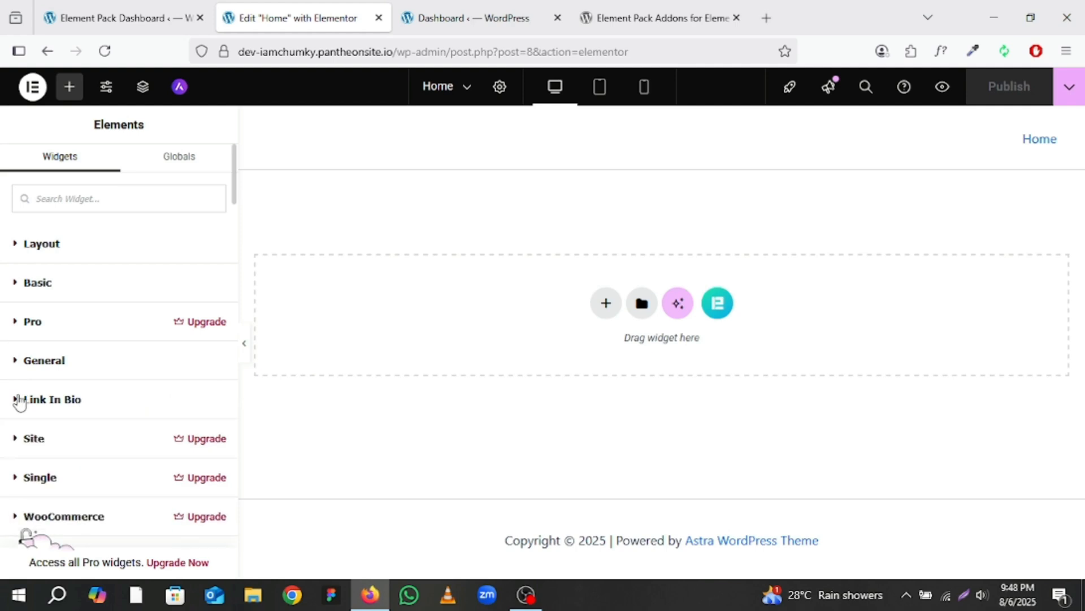
Step: Look through all the widgets listed in the Element Pack category of the Elementor editor
scroll(18, 399, down, 4)
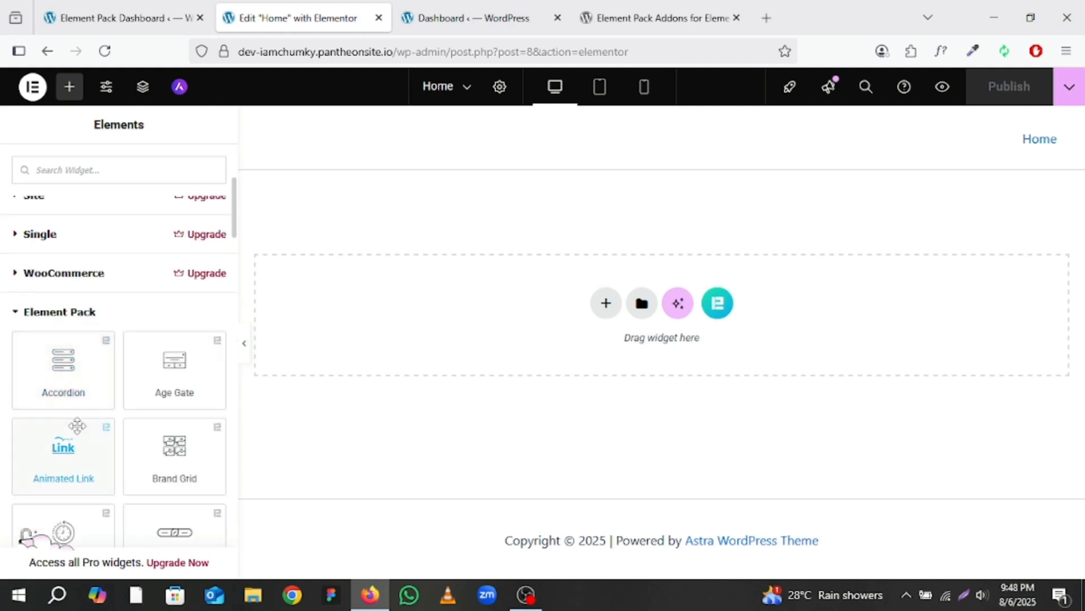
scroll(75, 426, down, 1)
scroll(148, 429, down, 2)
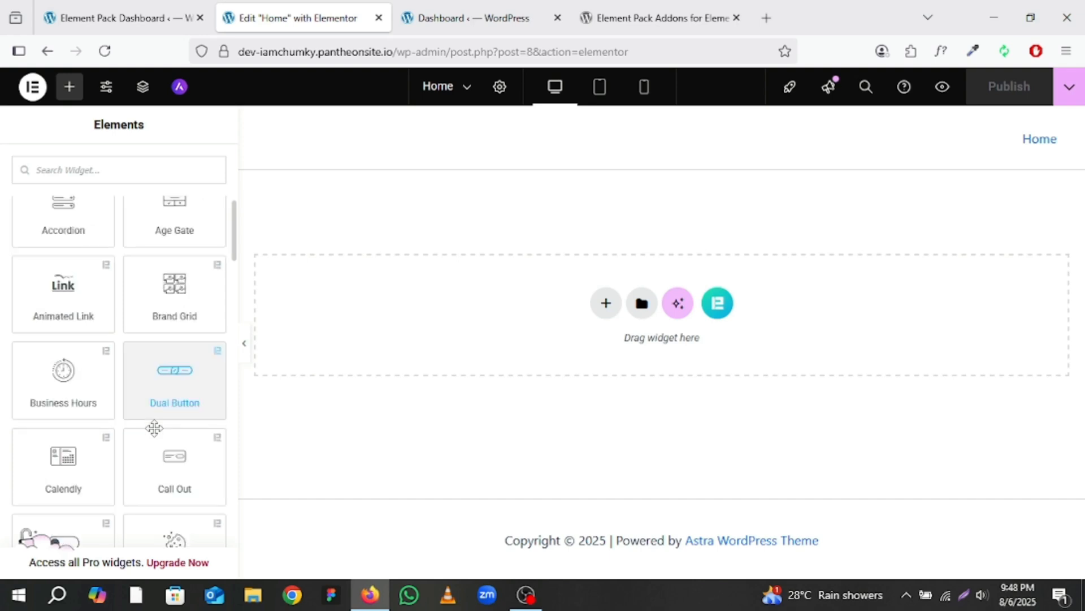
scroll(157, 436, down, 15)
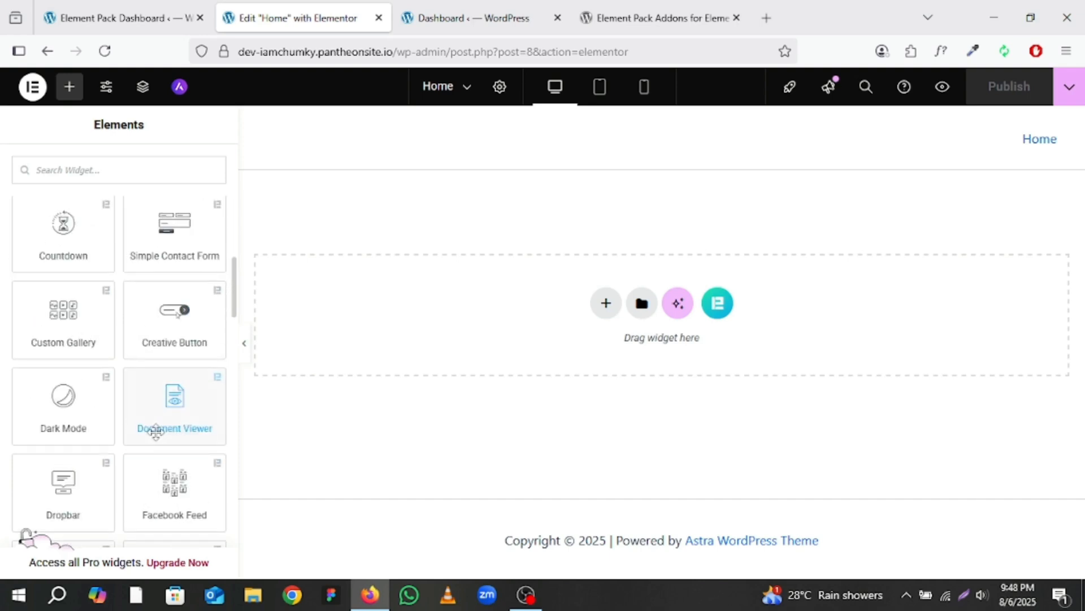
scroll(156, 432, down, 10)
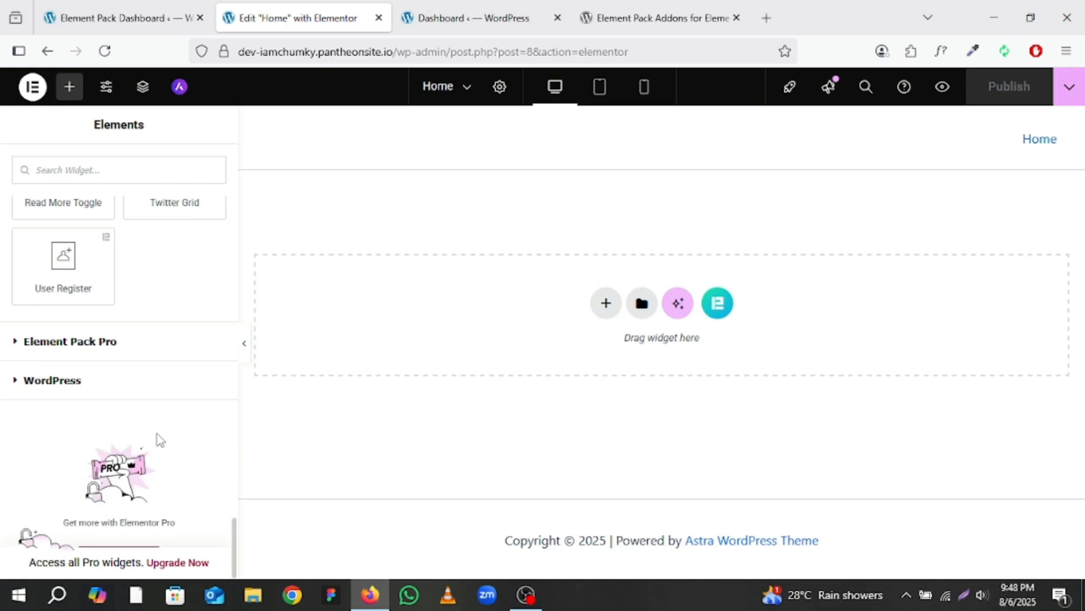
Step: Add the Element Pack Accordion widget to the page and test expanding and collapsing its second item
scroll(103, 351, up, 8)
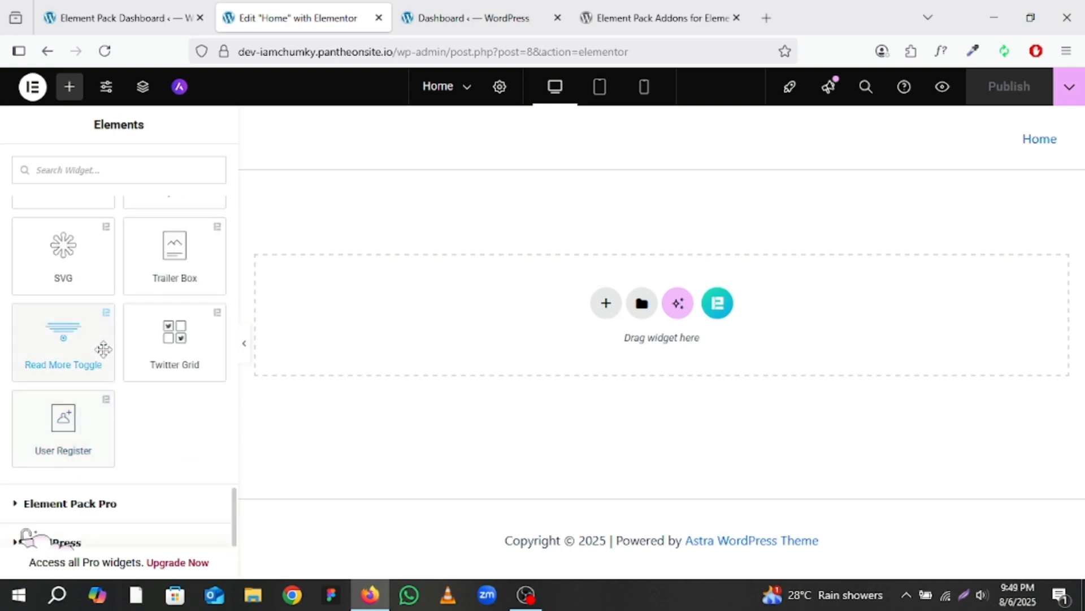
scroll(103, 352, up, 10)
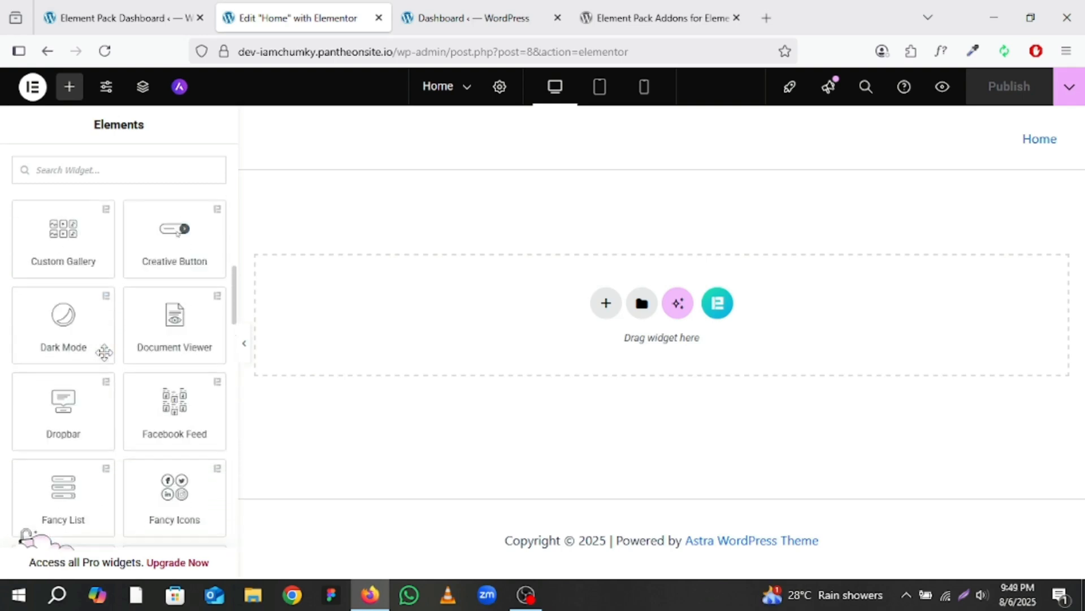
scroll(104, 356, up, 4)
scroll(104, 355, down, 6)
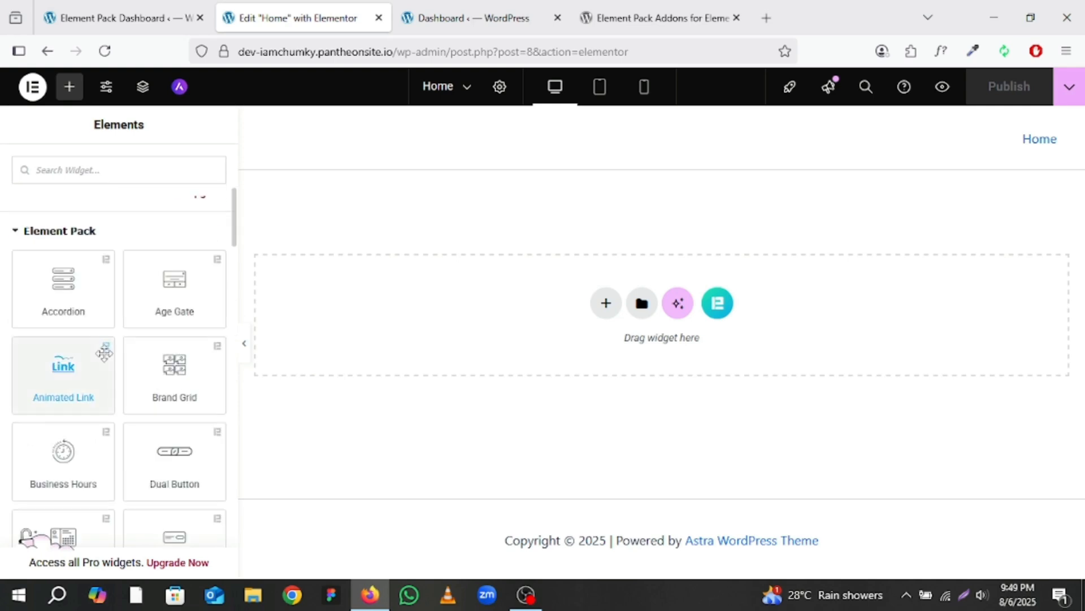
drag(63, 293, 554, 272)
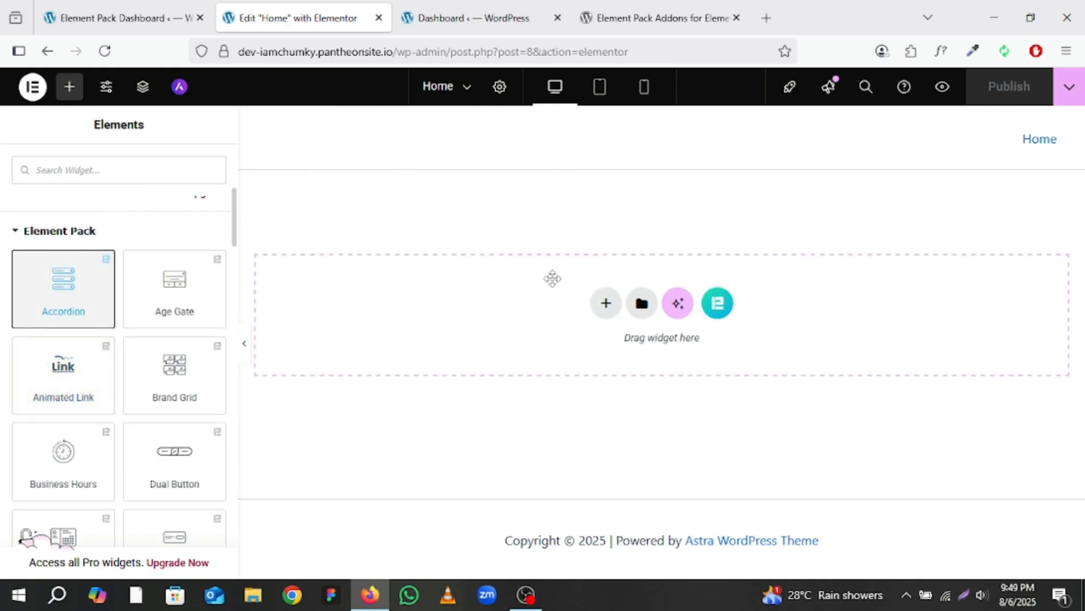
click(83, 311)
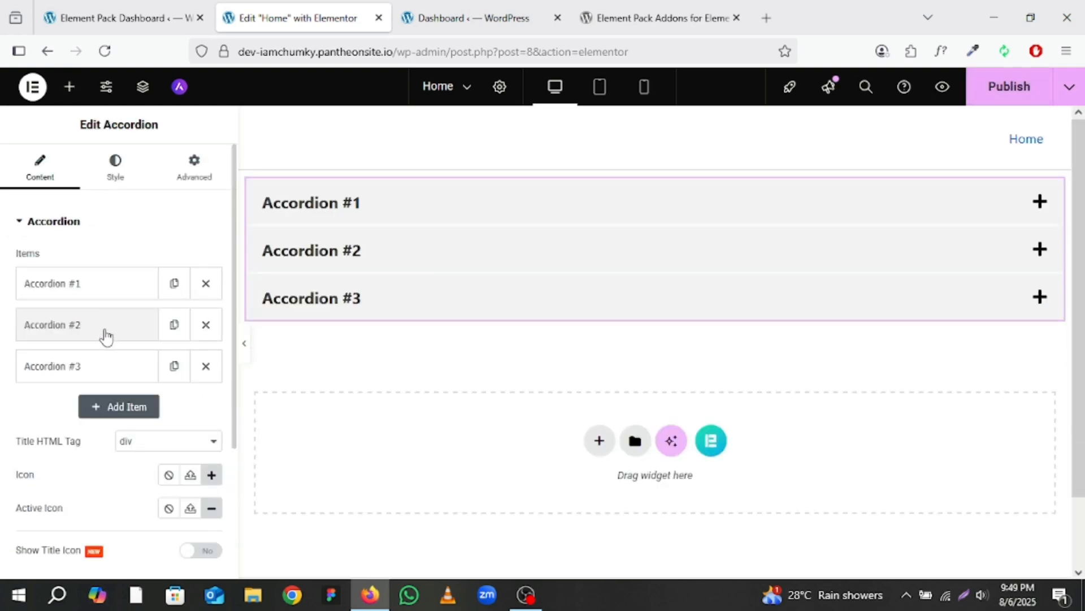
click(1043, 257)
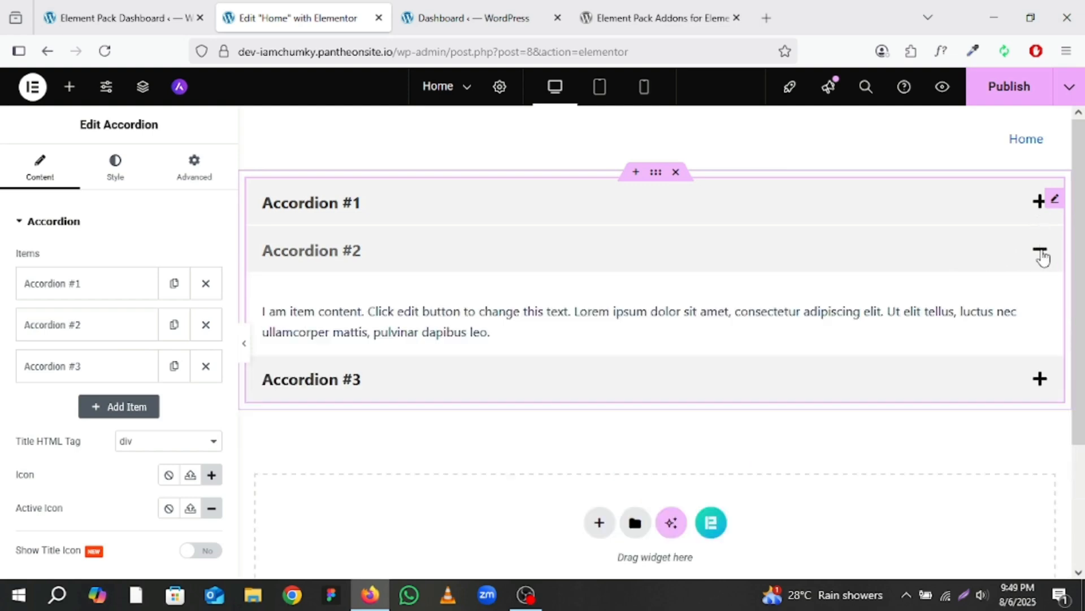
click(1043, 257)
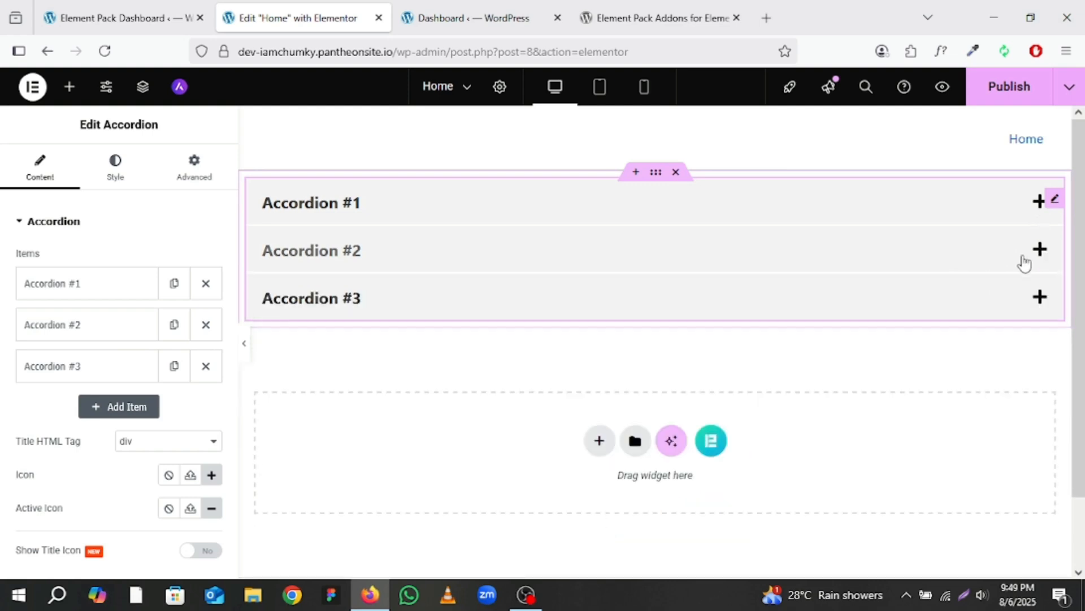
Step: Rename the first accordion item "Our service" and review its content text
click(68, 291)
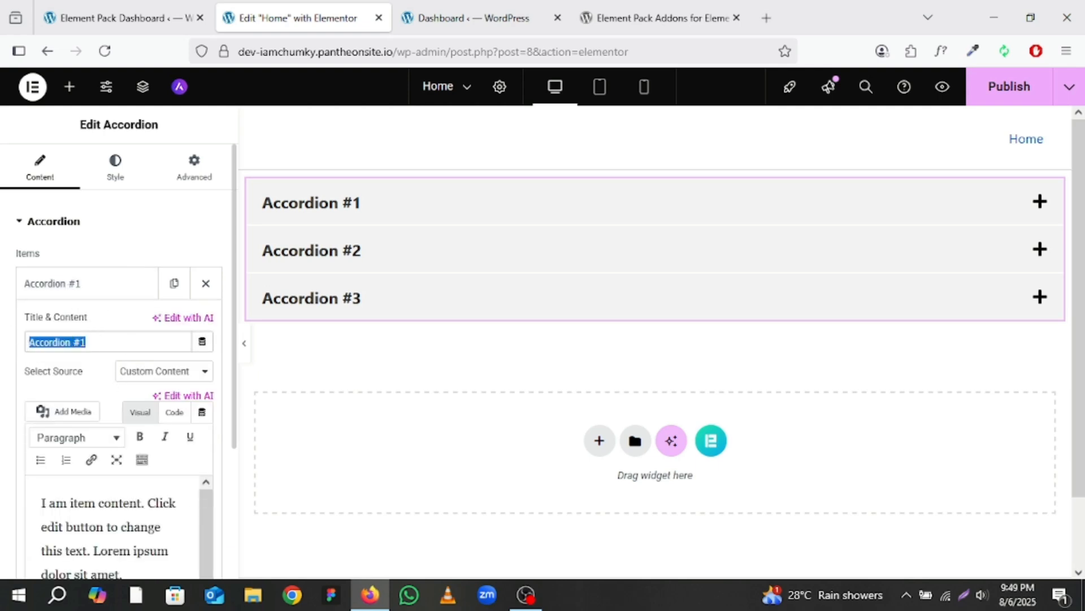
text(Our service)
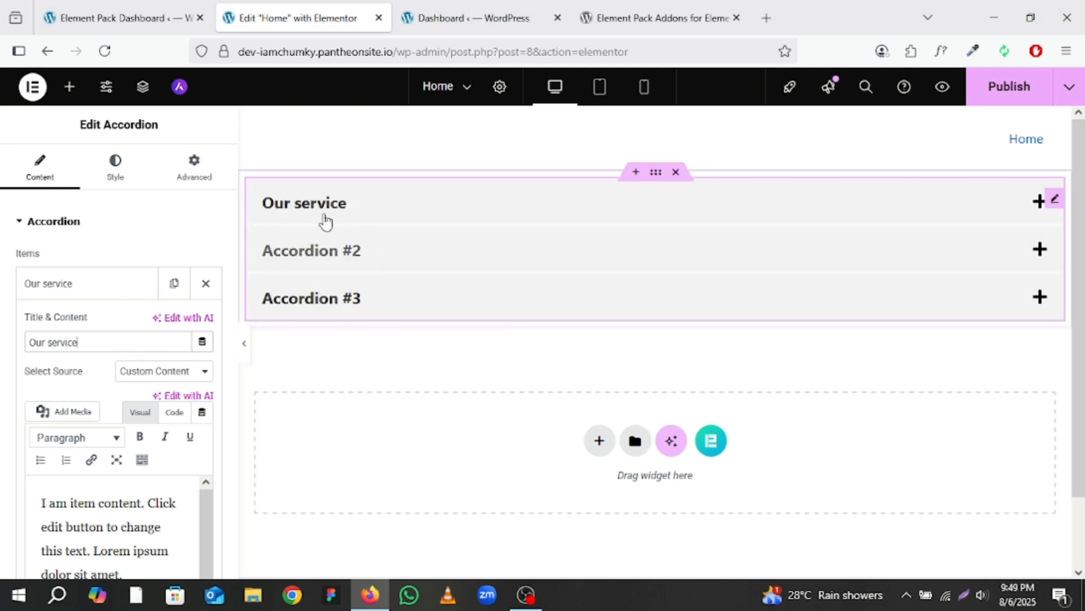
scroll(30, 343, down, 3)
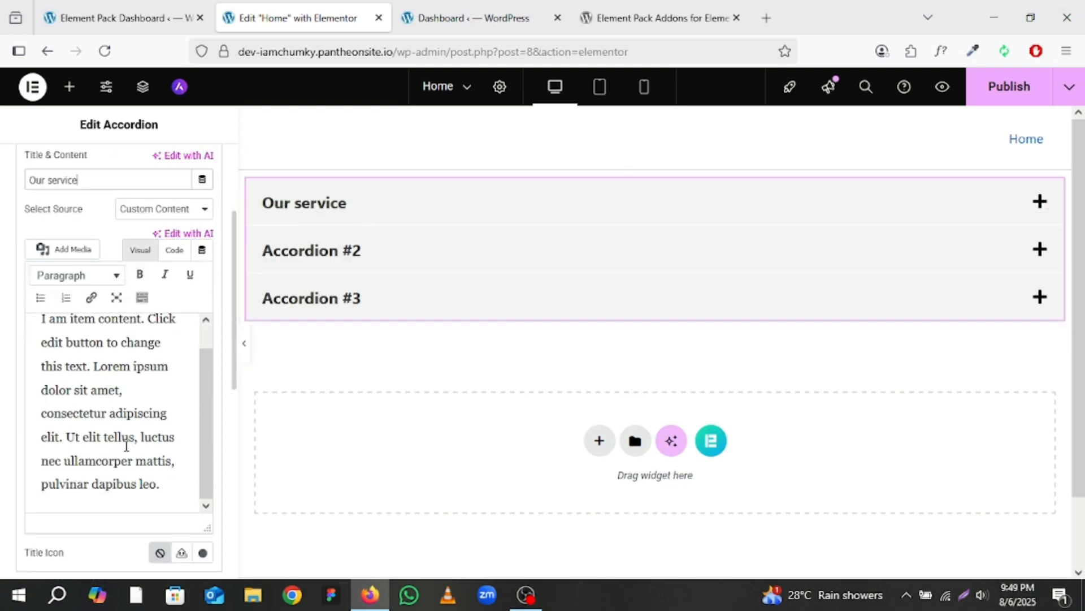
scroll(125, 446, up, 1)
scroll(125, 446, down, 1)
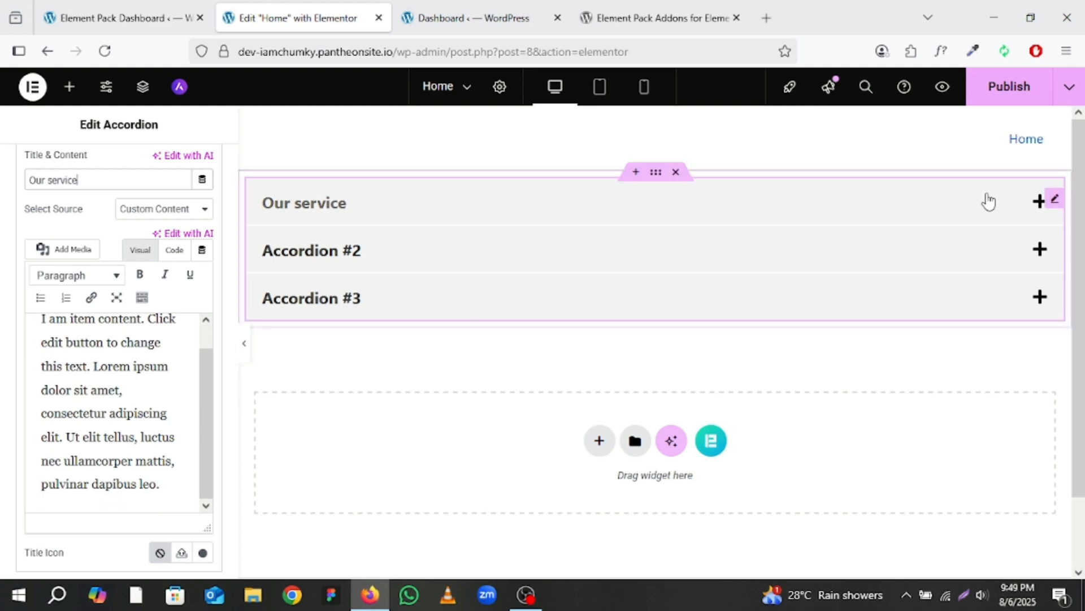
Step: Test expanding and collapsing the "Our service" item in the page preview
click(1039, 203)
drag(443, 265, 504, 265)
drag(1040, 210, 1034, 215)
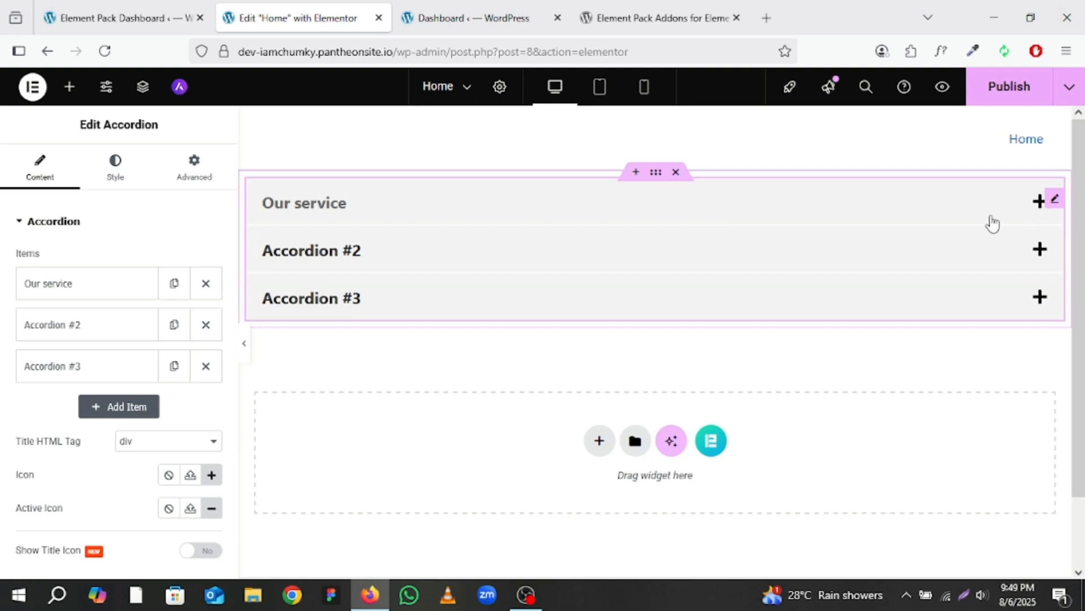
click(992, 222)
click(1040, 202)
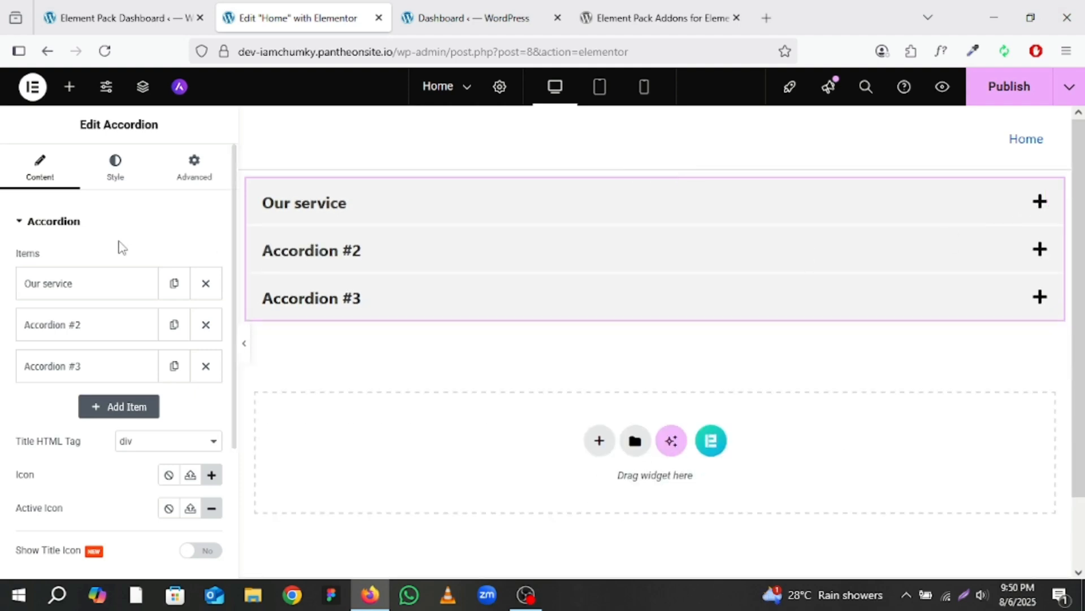
Step: Try Elementor Template as the content source of the "Our service" item, then return it to Custom Content
click(118, 285)
scroll(149, 304, down, 2)
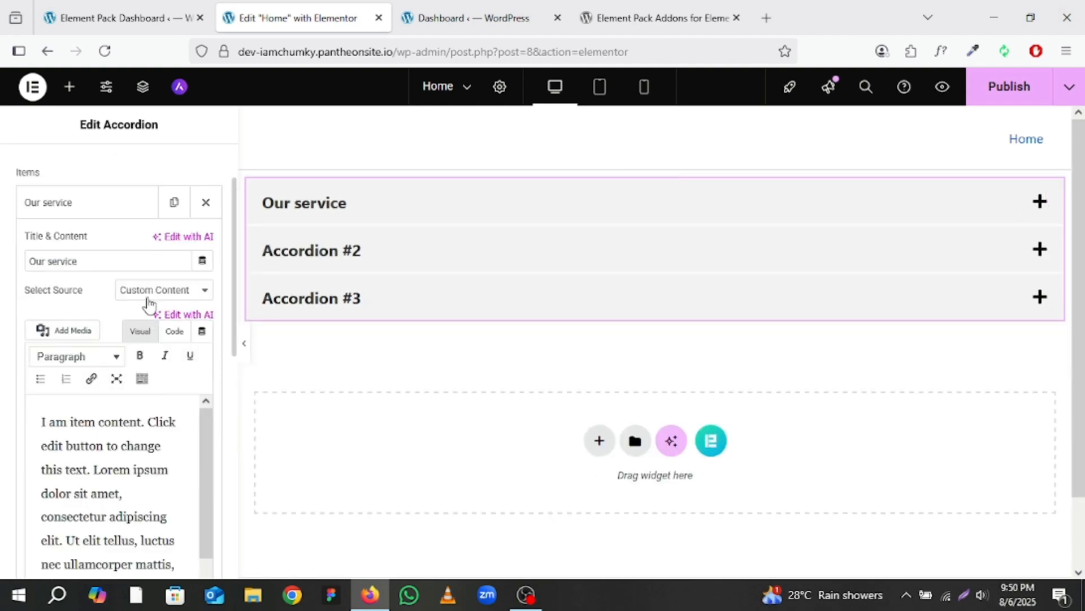
click(152, 290)
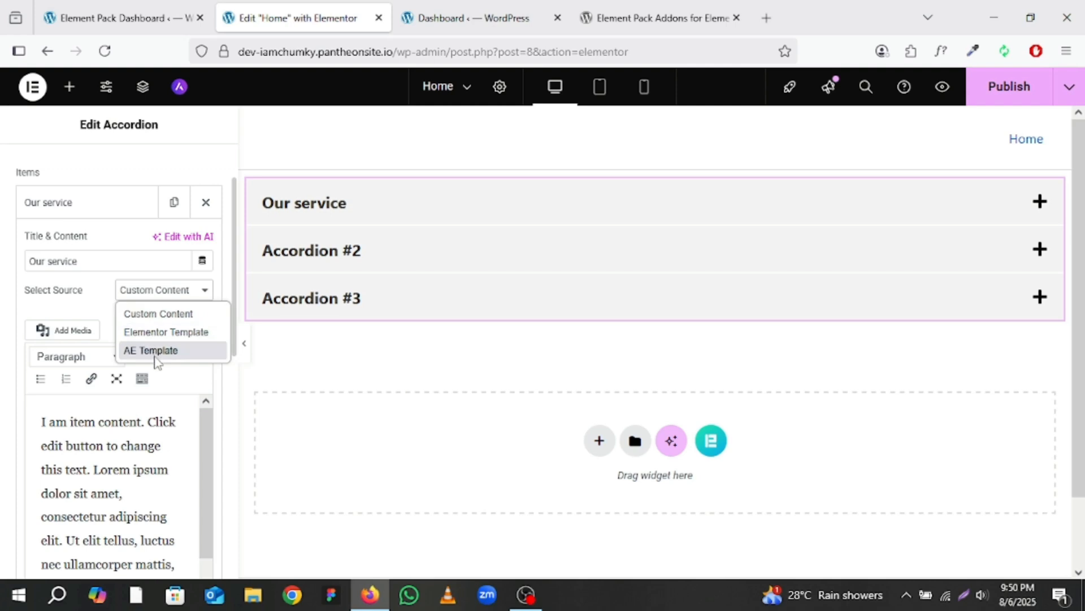
click(146, 332)
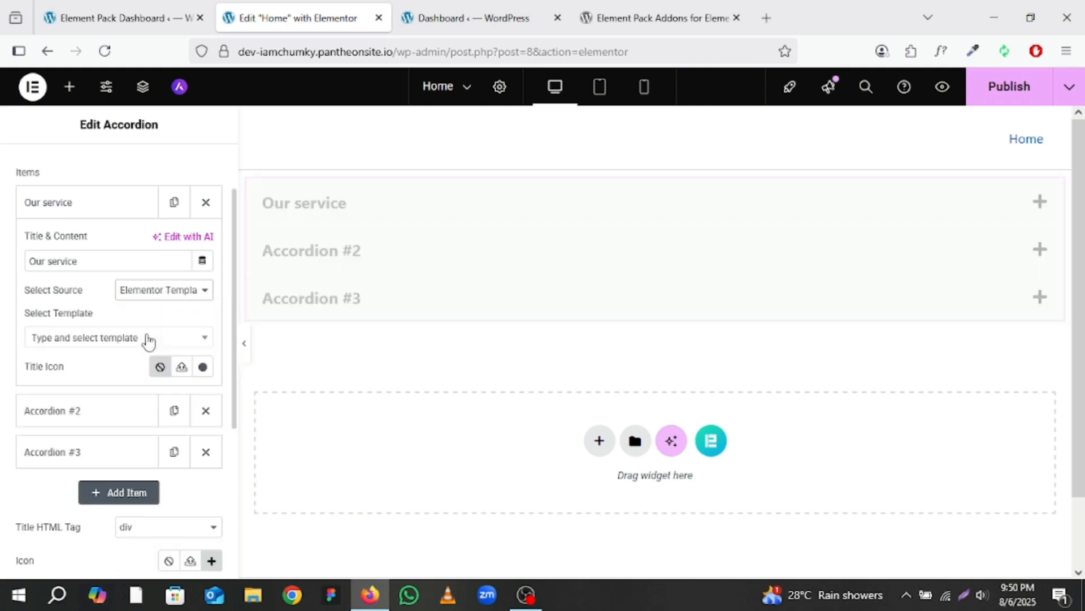
click(117, 341)
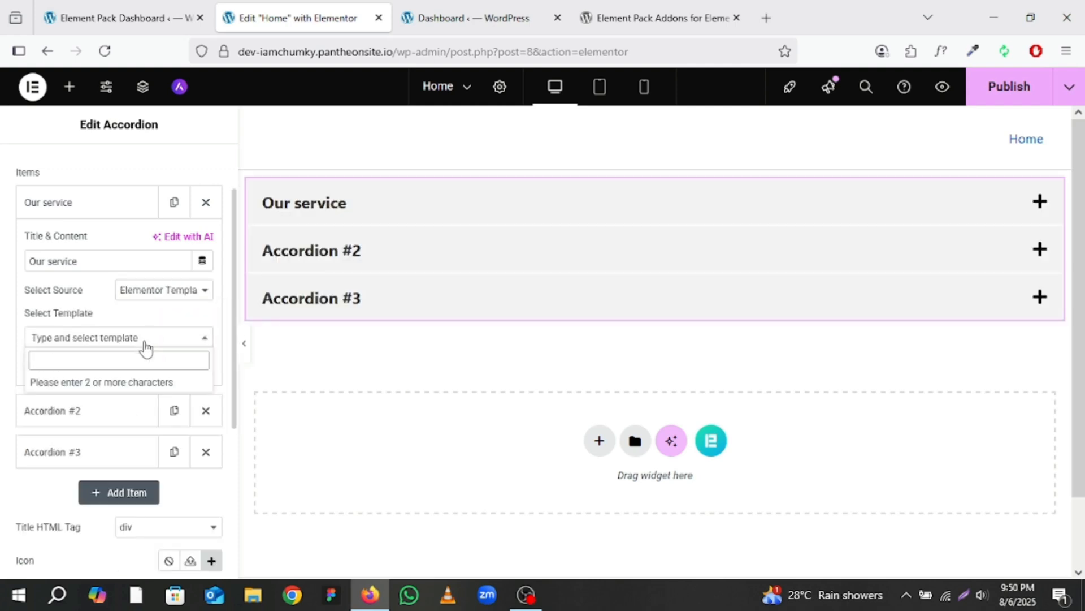
click(166, 344)
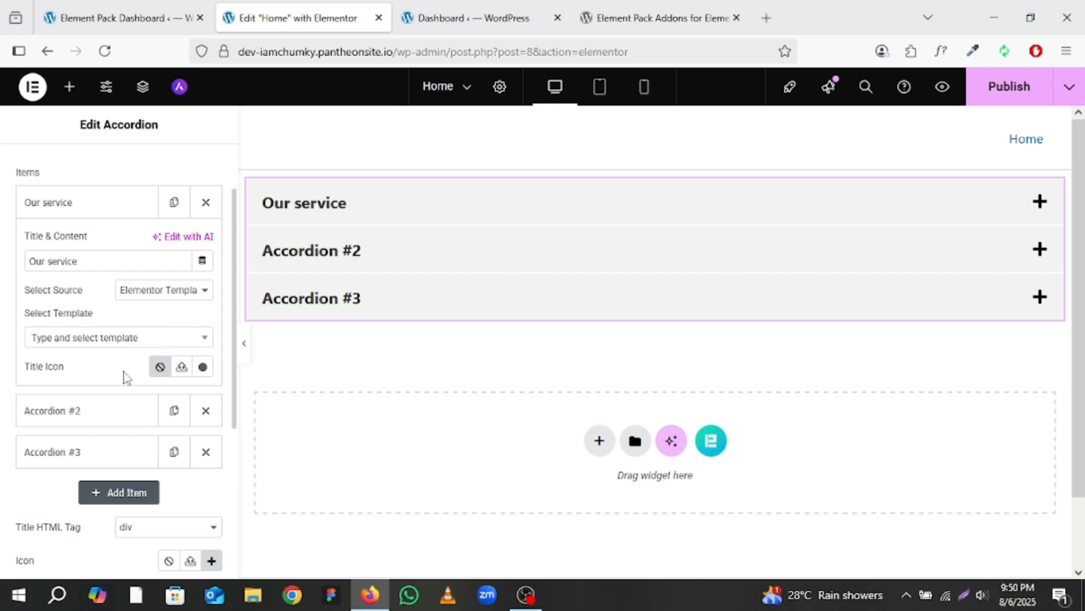
click(195, 292)
click(177, 320)
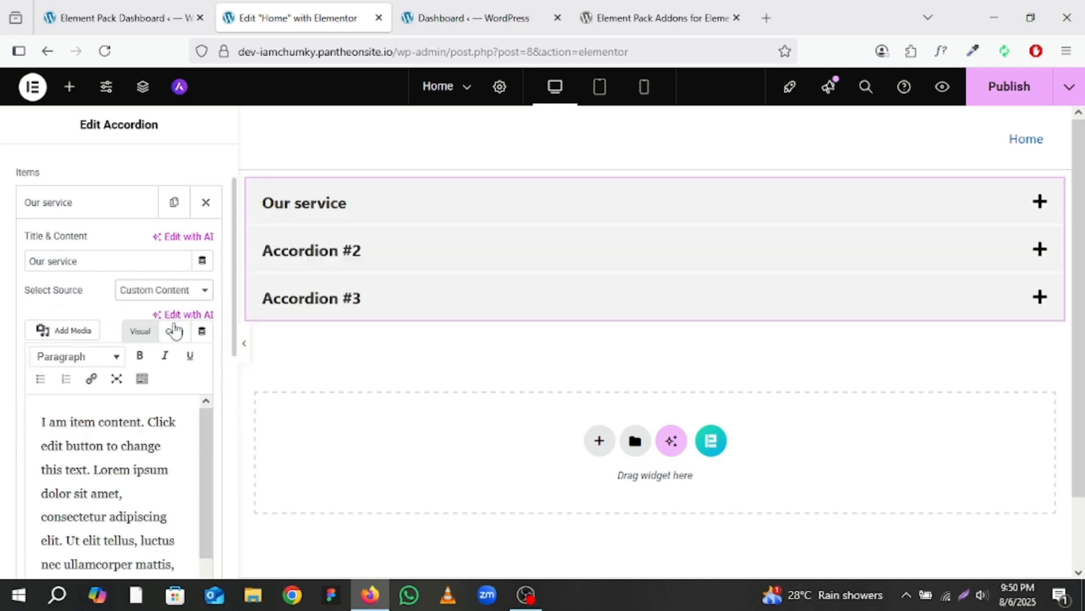
Step: Review the content editor and title icon options of the "Our service" item, then collapse its settings
scroll(207, 361, down, 3)
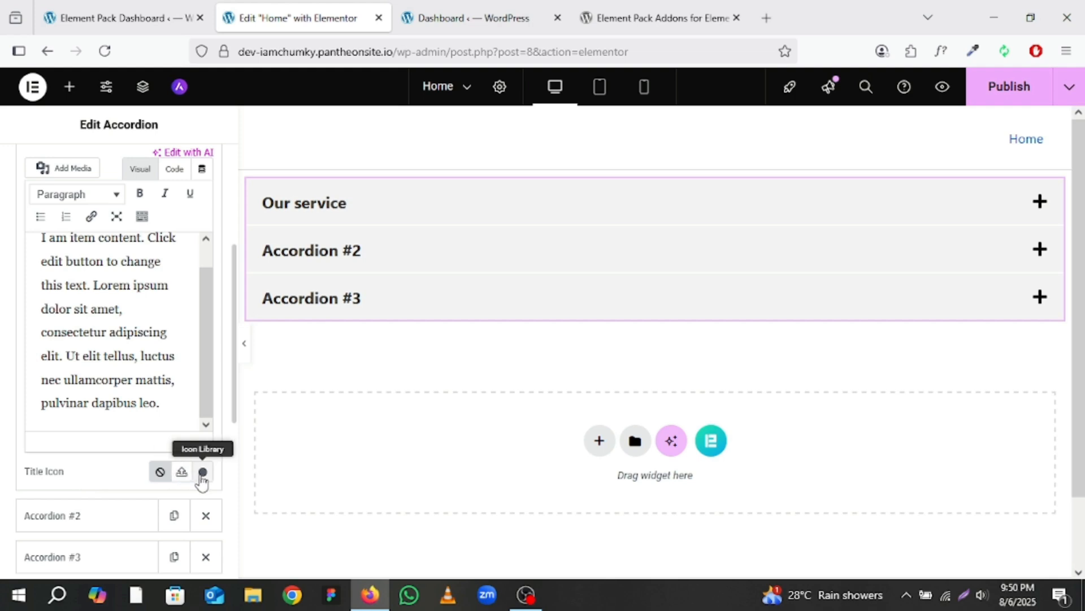
scroll(176, 325, up, 3)
scroll(81, 222, down, 3)
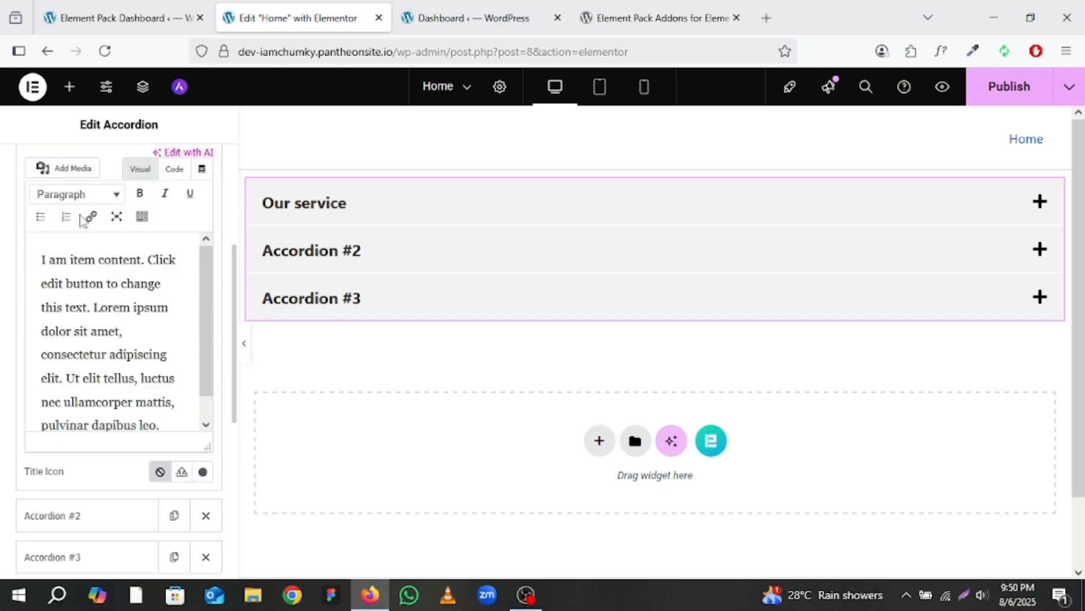
scroll(79, 219, up, 3)
click(101, 208)
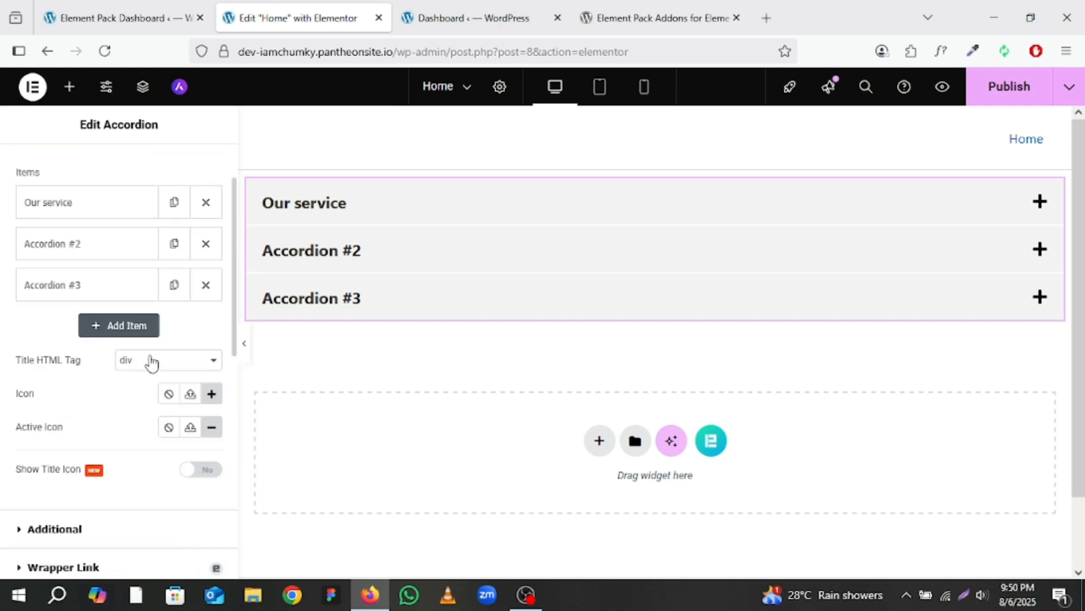
Step: Compare the H2, H4, div and H3 title HTML tags on the accordion, then set the tag to H4
click(151, 362)
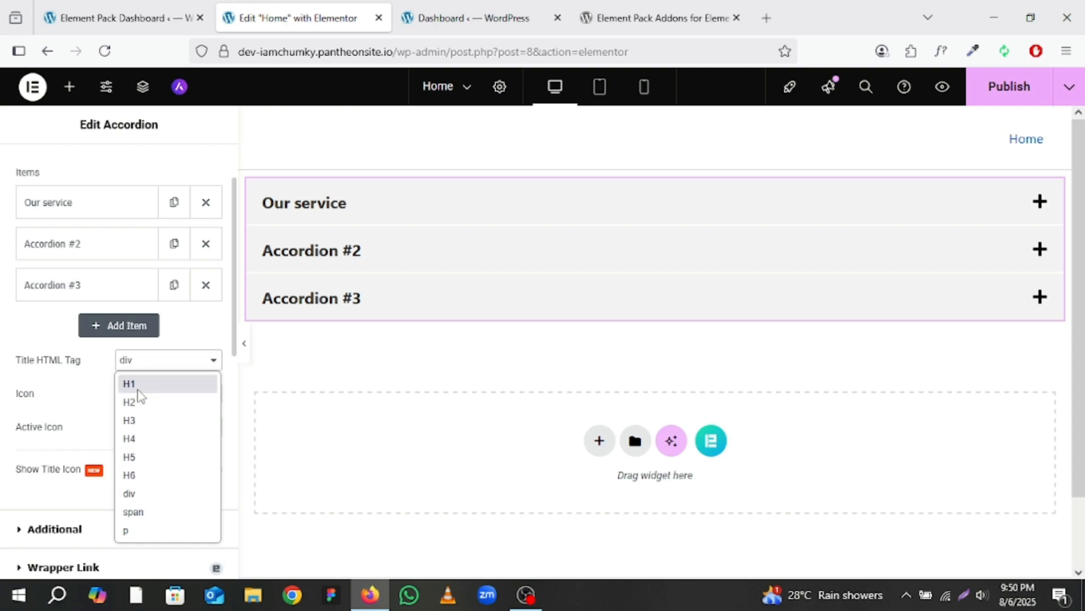
click(136, 402)
click(171, 367)
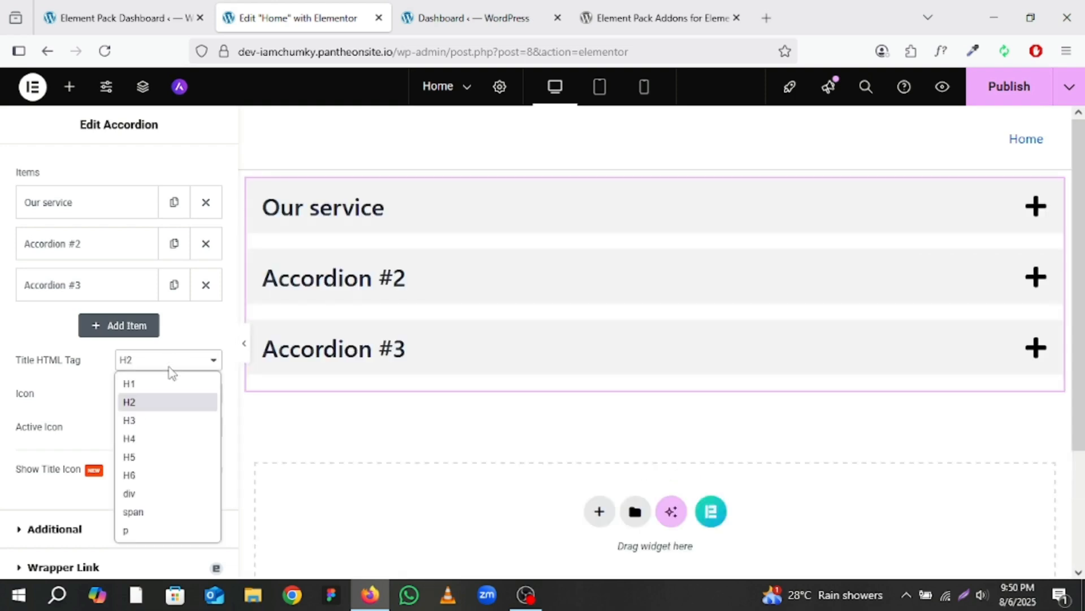
click(143, 439)
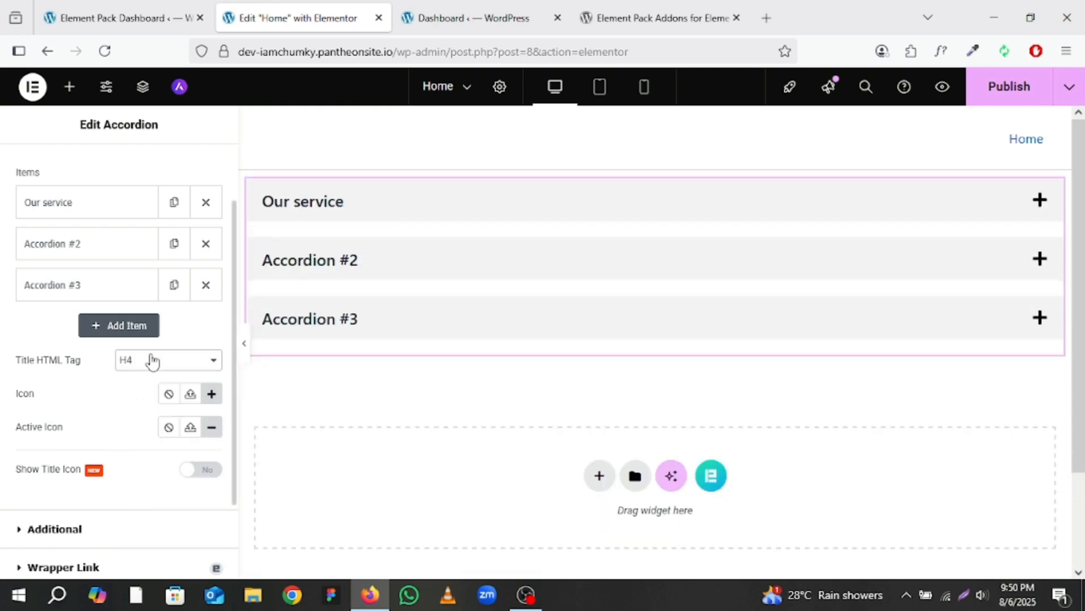
click(151, 362)
click(145, 494)
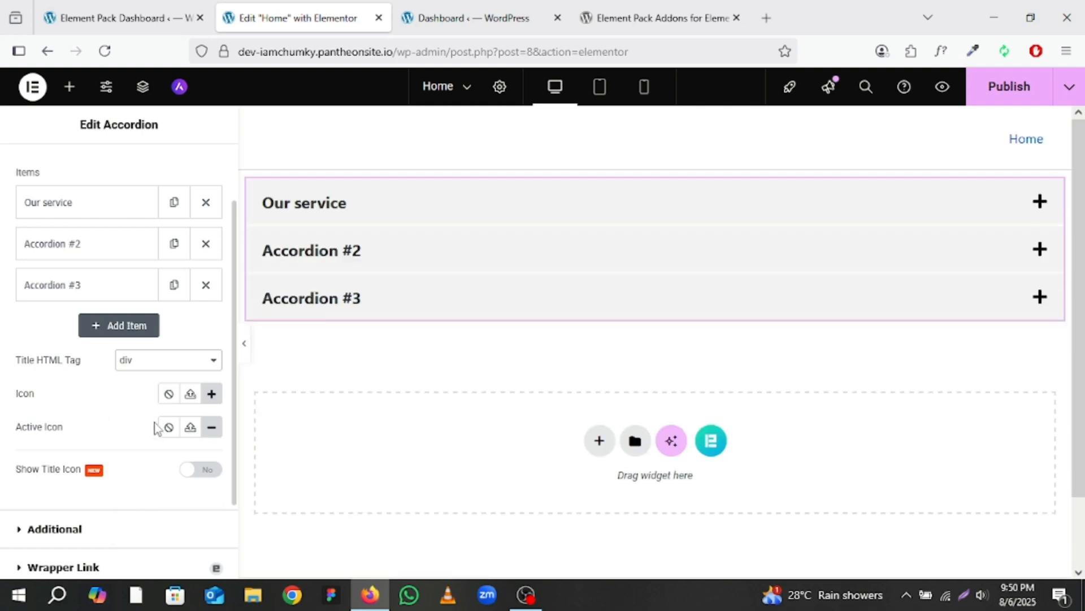
click(168, 363)
click(150, 423)
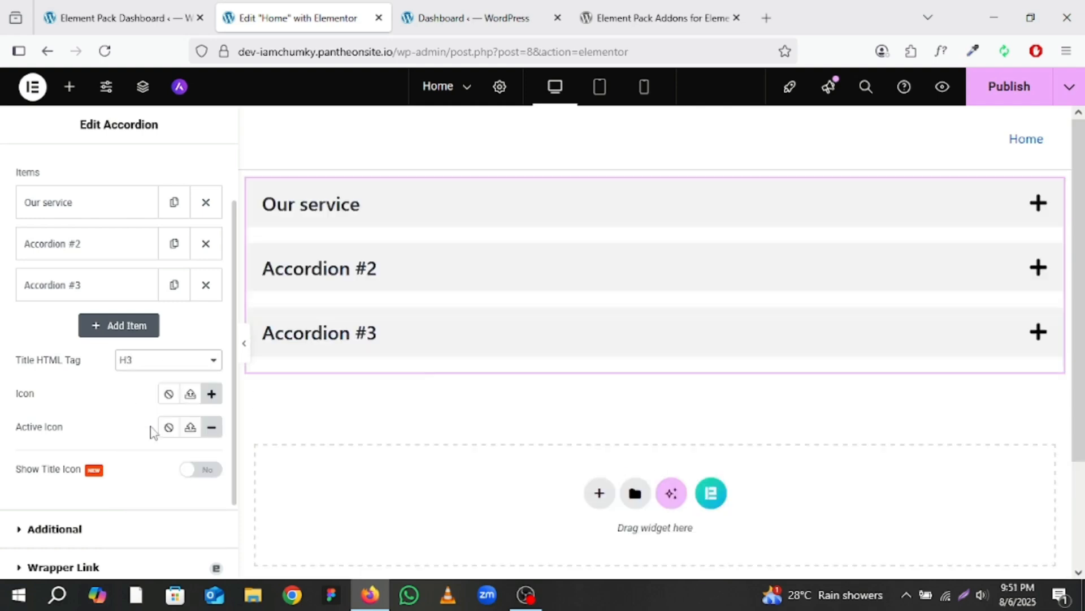
click(160, 373)
click(151, 438)
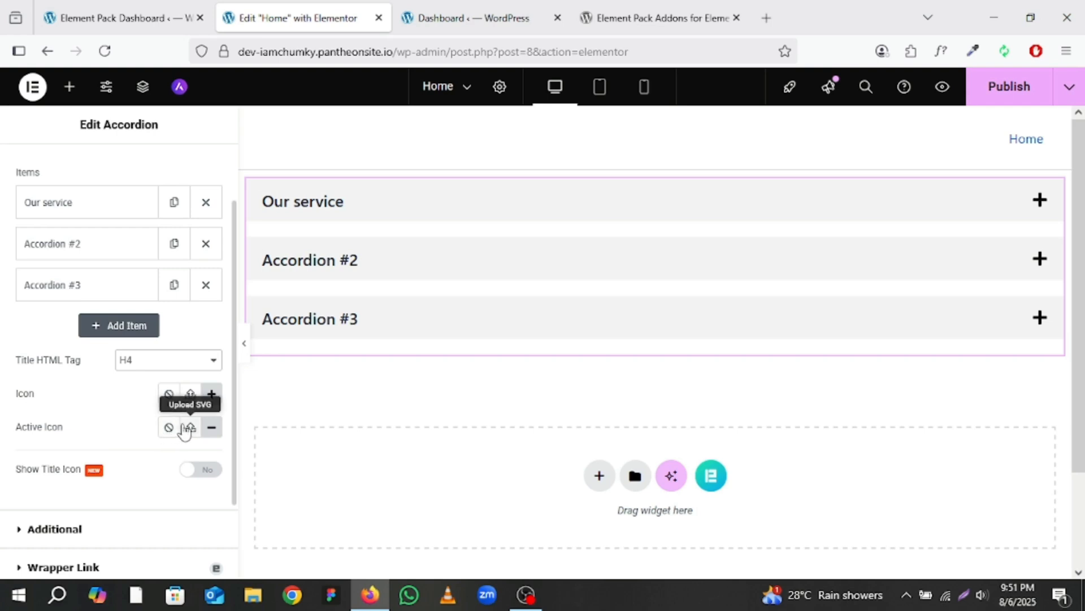
Step: Try switching on the accordion's Show Title Icon option, then switch it off again
scroll(190, 452, down, 3)
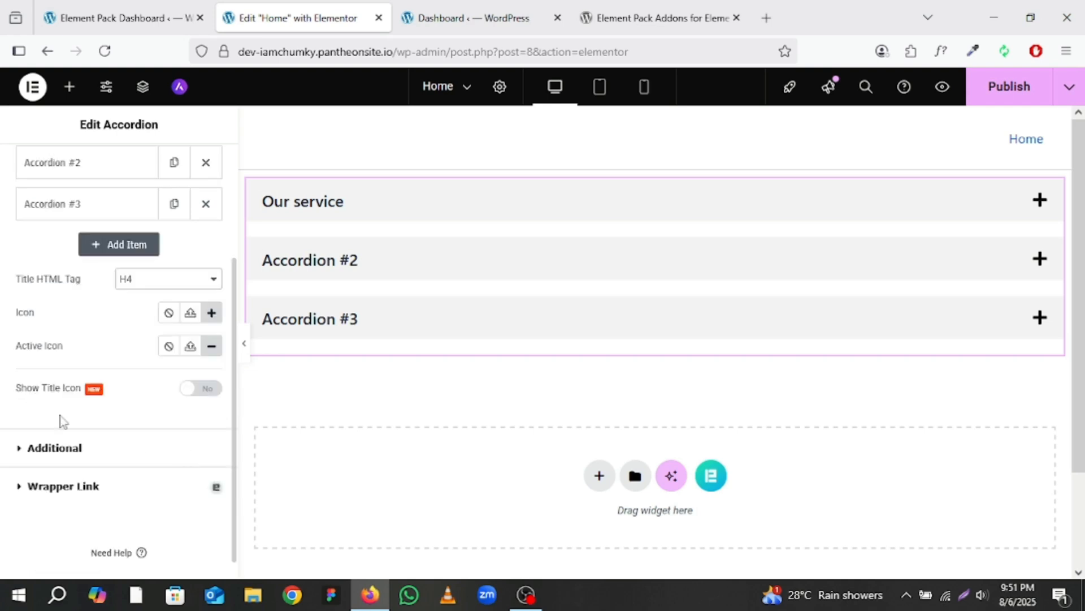
click(200, 392)
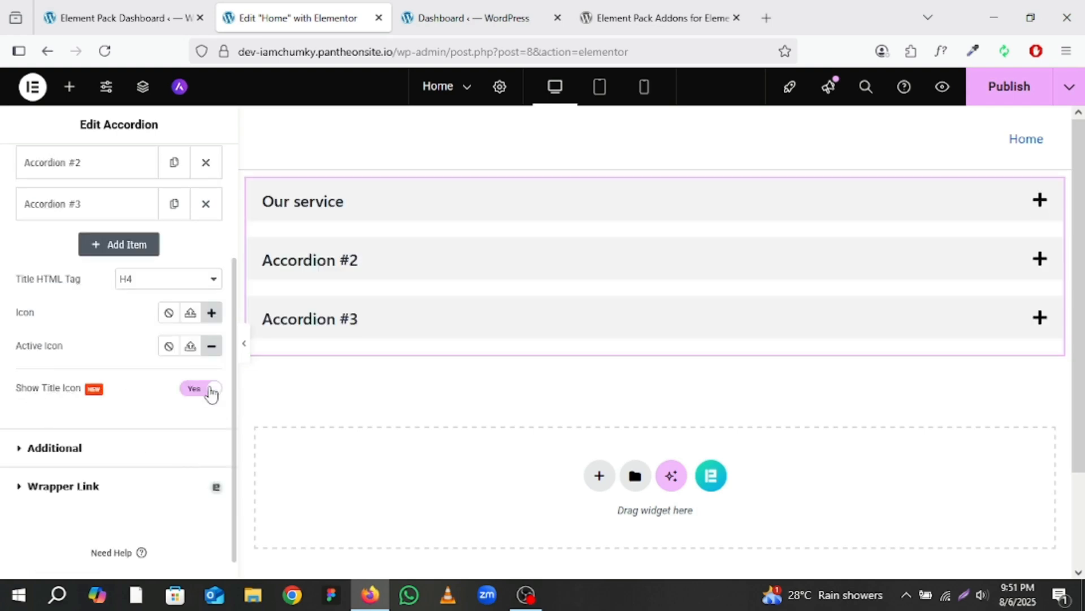
click(210, 391)
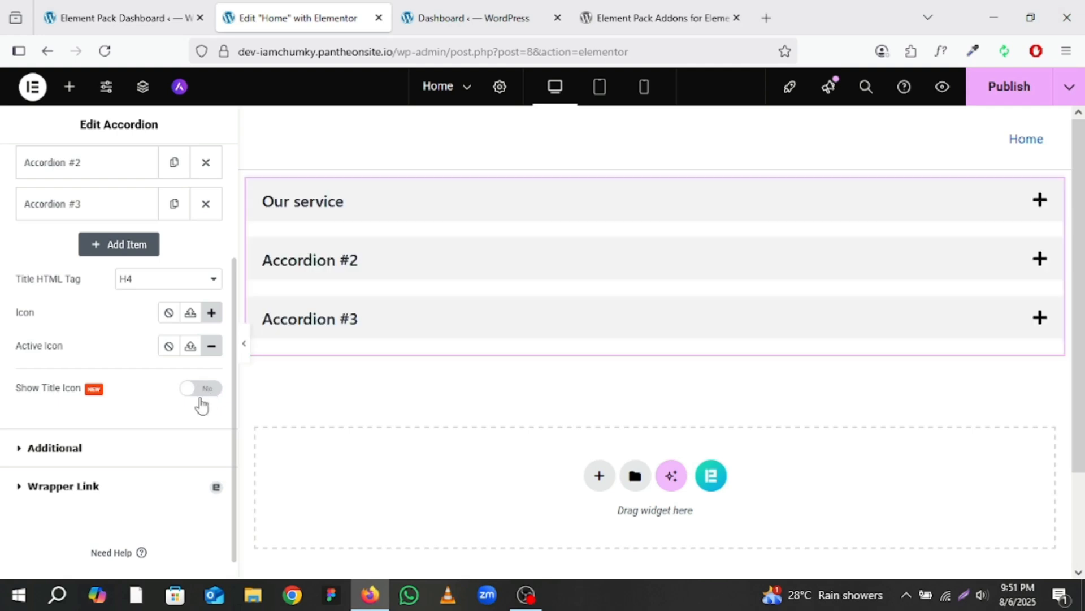
Step: Review the accordion's Additional settings, including Collapsible All Item, Multiple Open, Active Item No and Schema Active
click(46, 448)
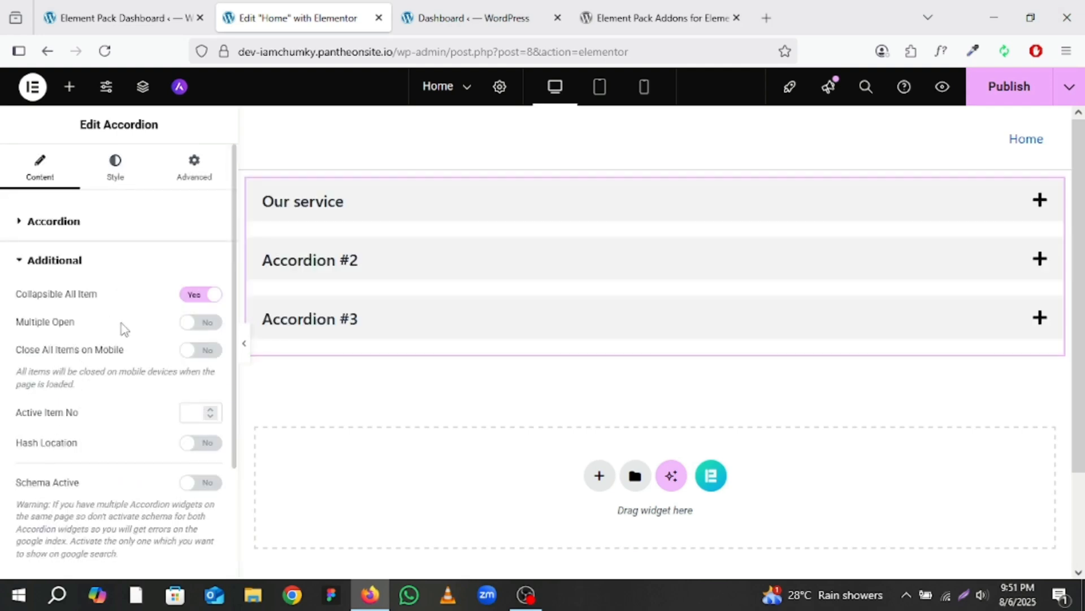
scroll(172, 355, down, 3)
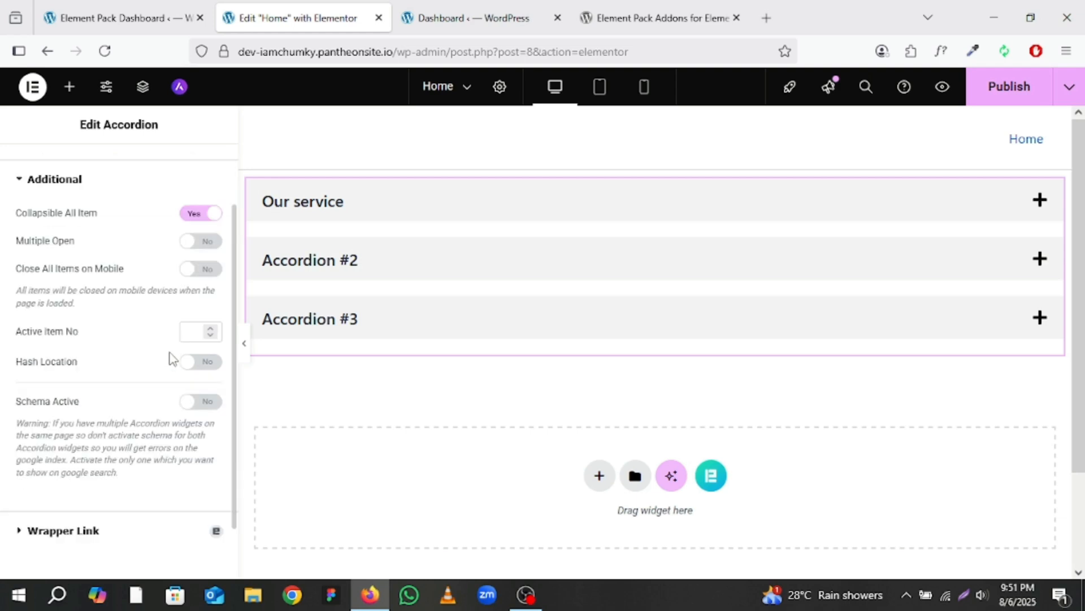
scroll(175, 367, down, 2)
scroll(173, 373, up, 5)
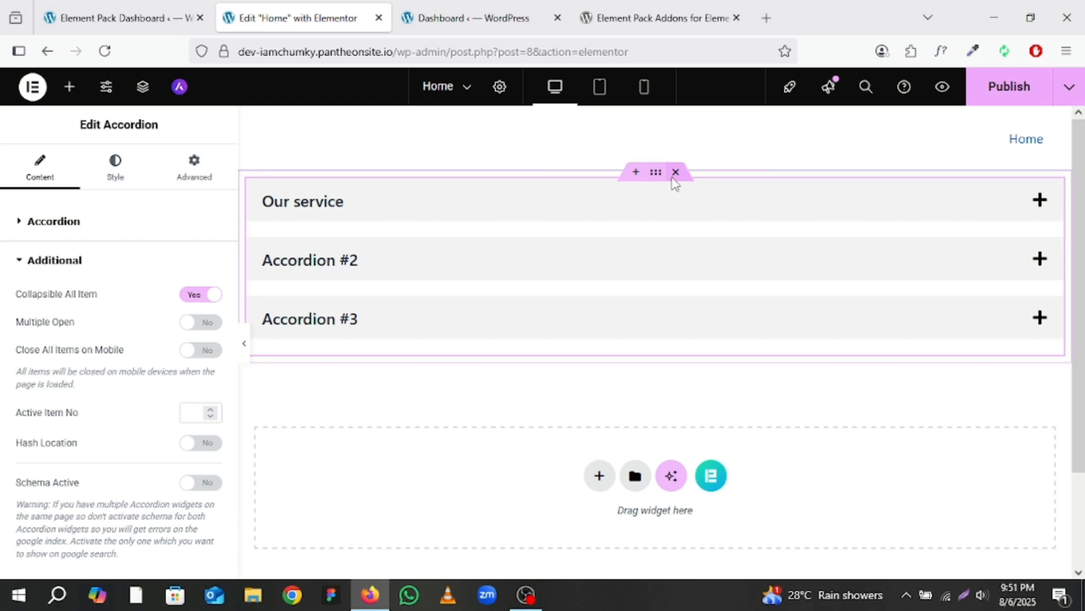
Step: Delete the container holding the accordion from the page and return to the Element Pack widgets
click(675, 172)
scroll(124, 328, down, 4)
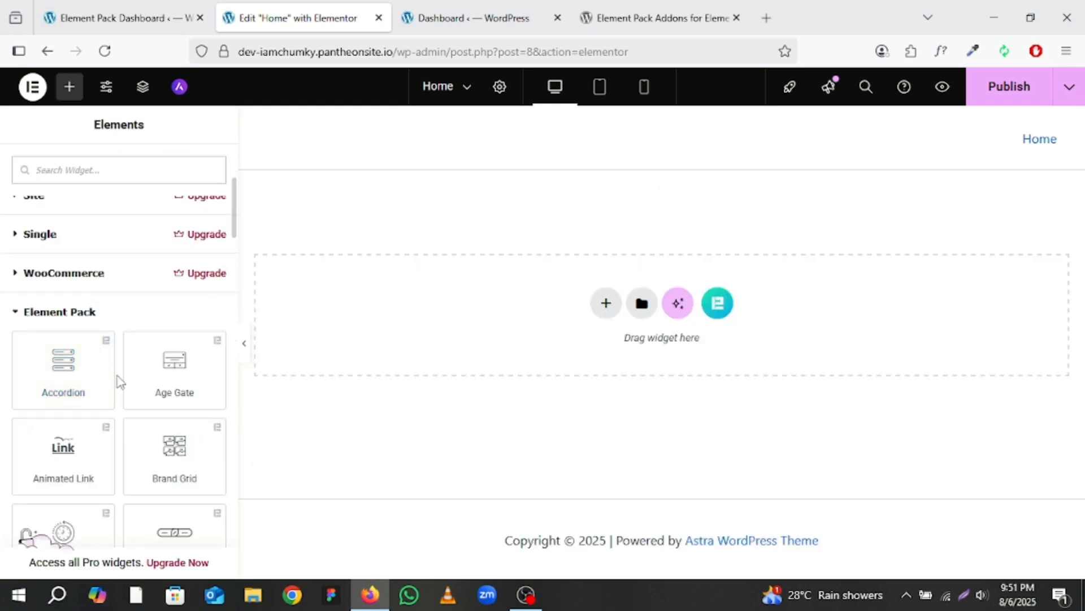
Step: Add the Animated Link widget to the page and delete the empty container above it
scroll(121, 382, down, 2)
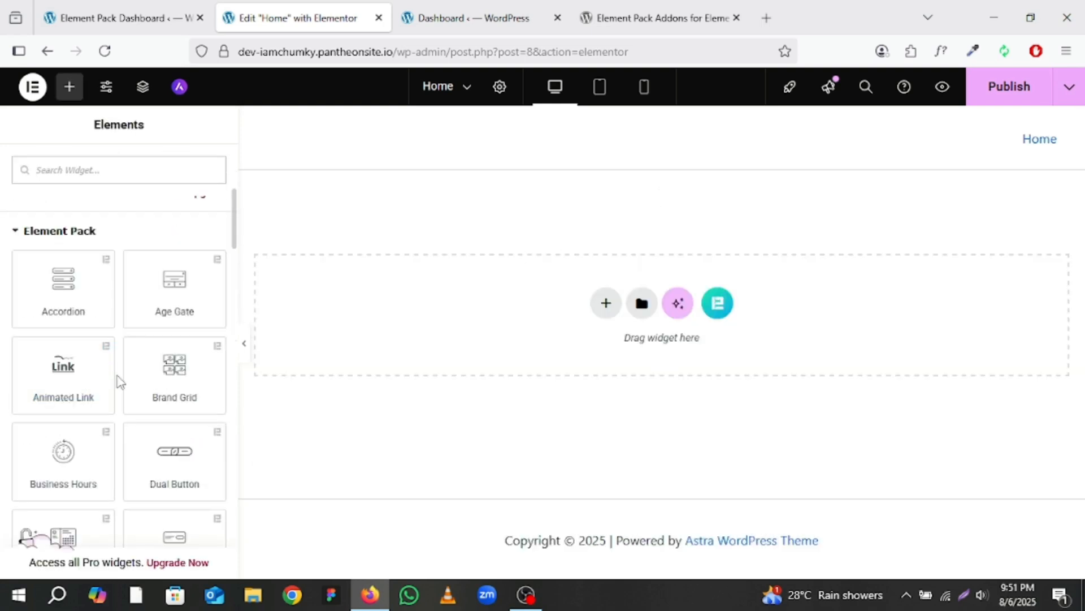
click(36, 384)
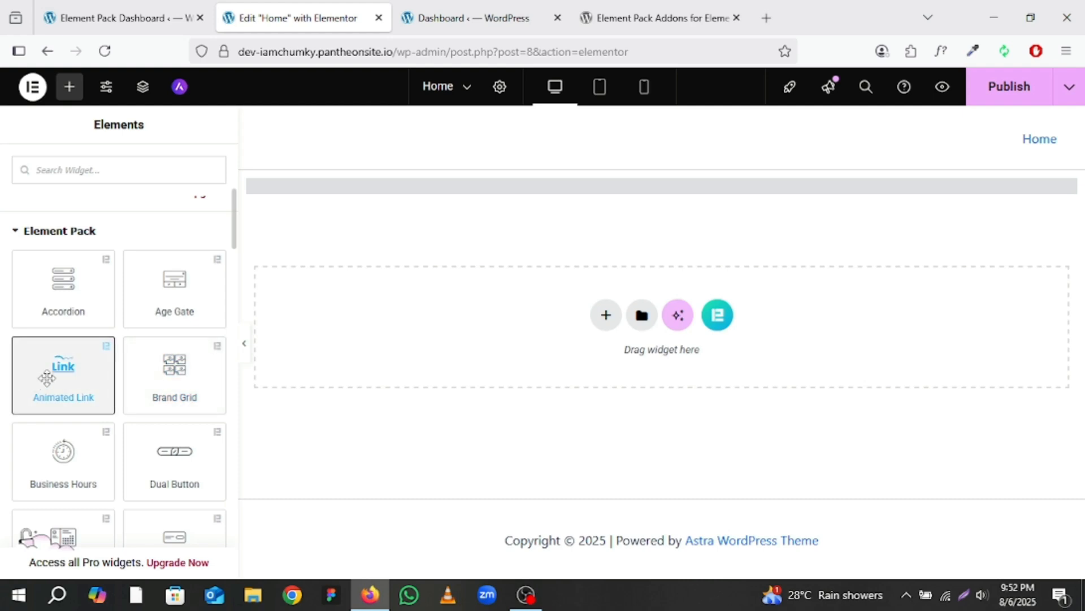
click(57, 380)
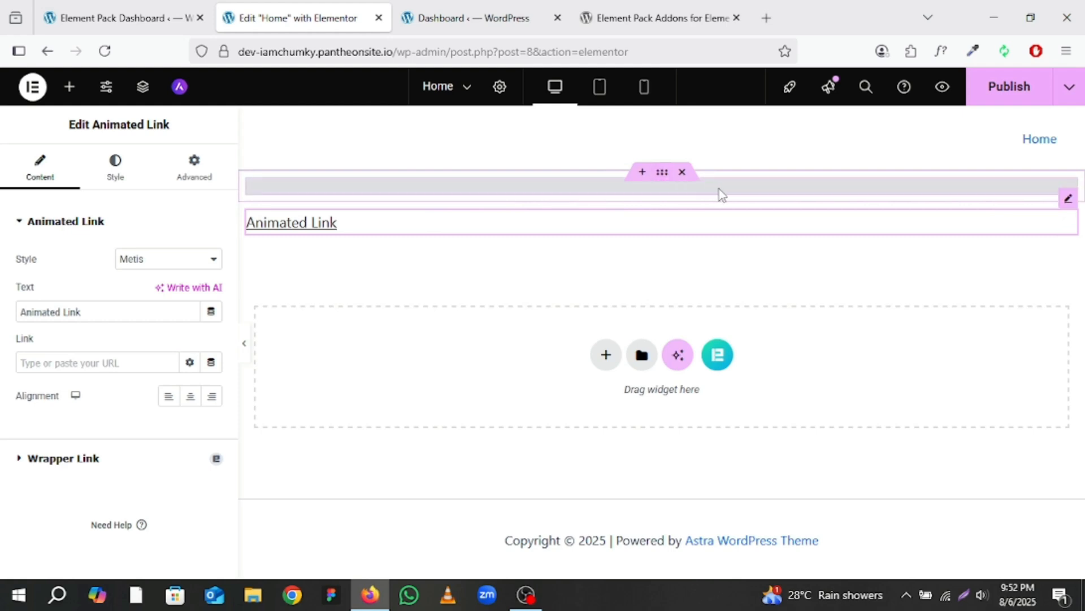
click(682, 172)
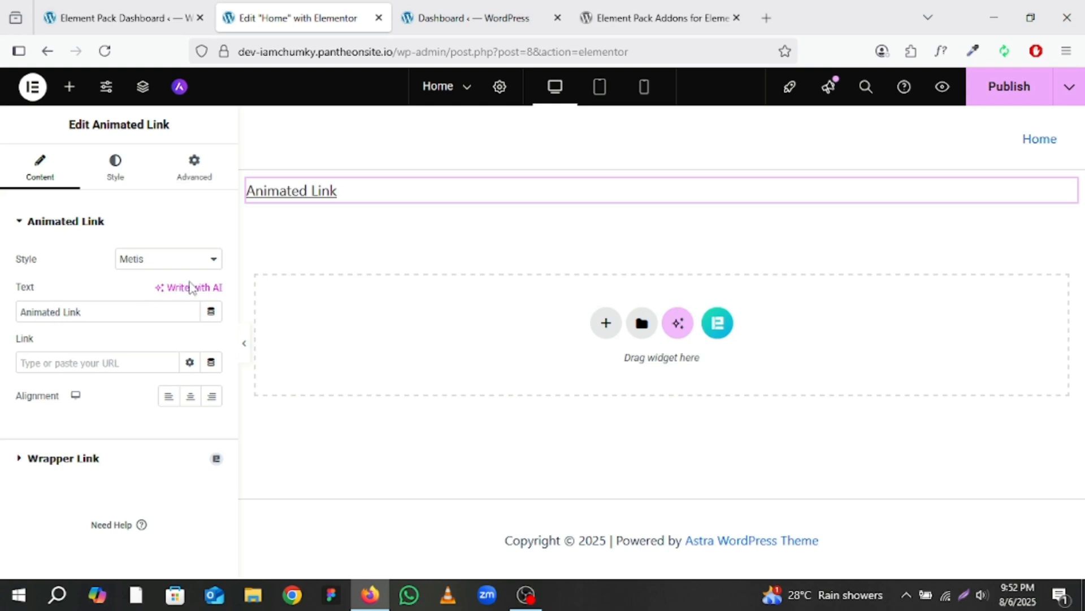
Step: Set the animated link's URL to # and its style to Carpo
click(63, 360)
text(#)
click(147, 263)
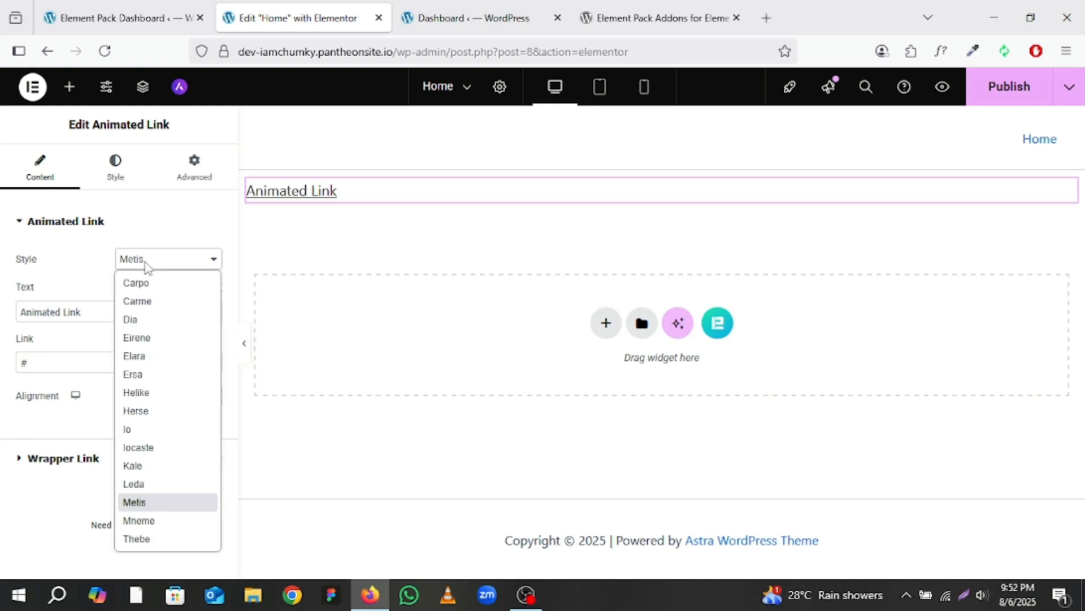
click(169, 224)
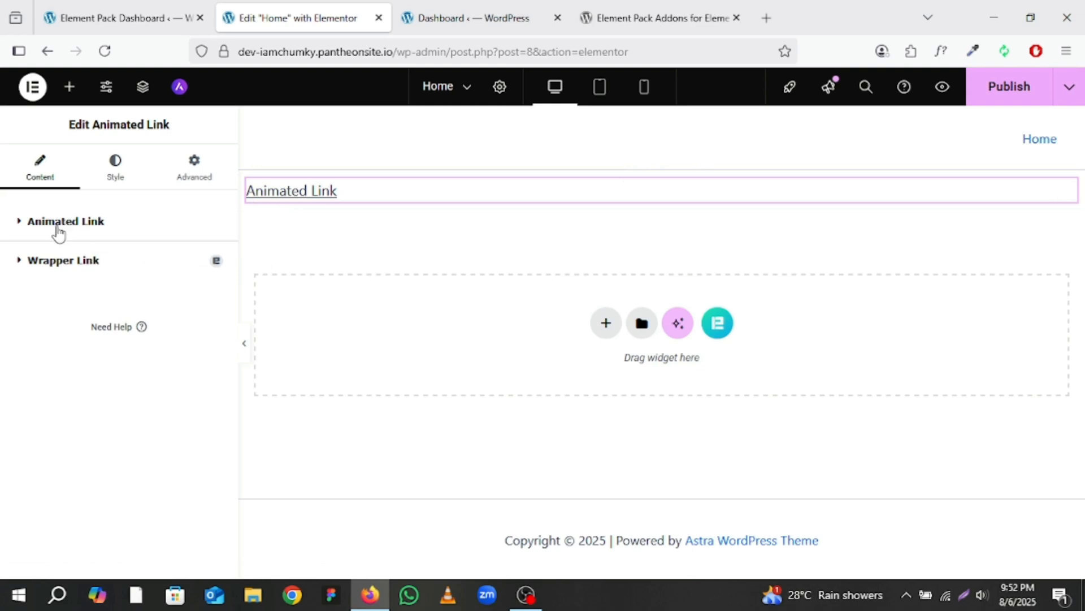
click(19, 229)
click(159, 260)
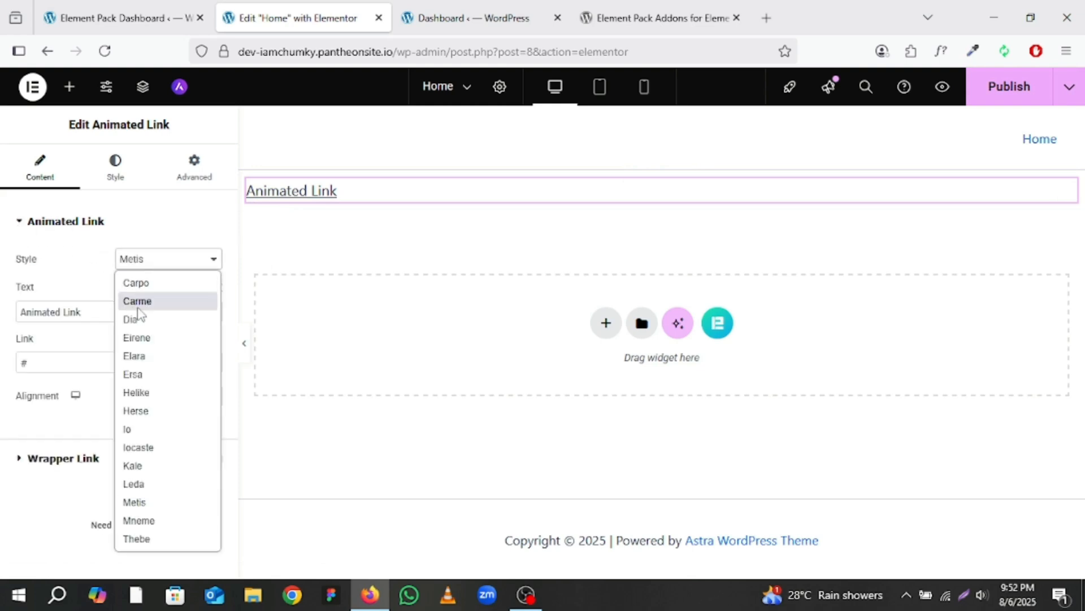
click(139, 284)
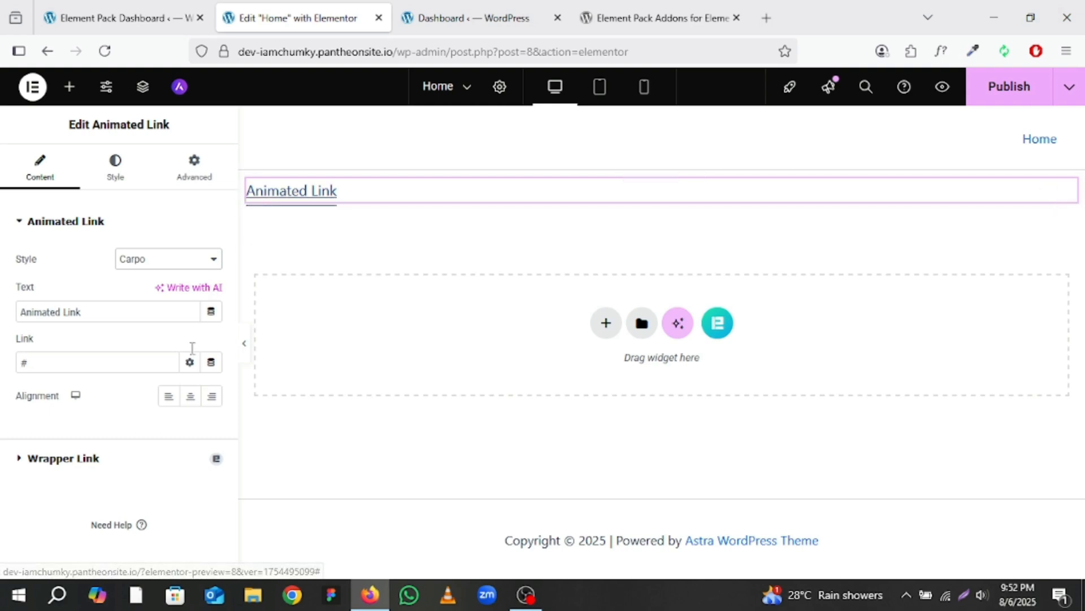
Step: Center the animated link and check its Wrapper Link settings
click(198, 403)
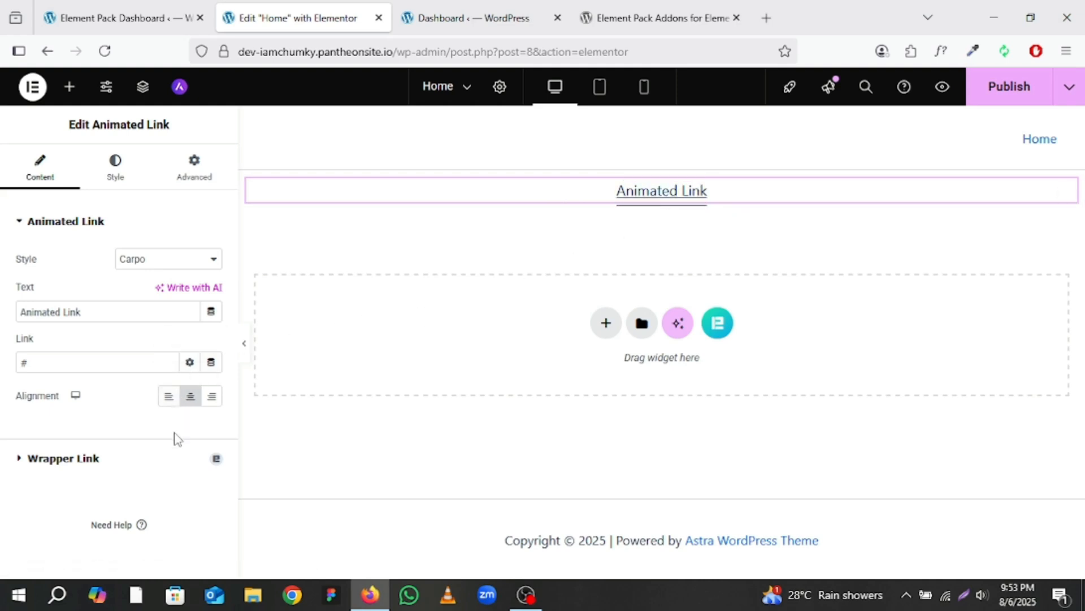
click(189, 462)
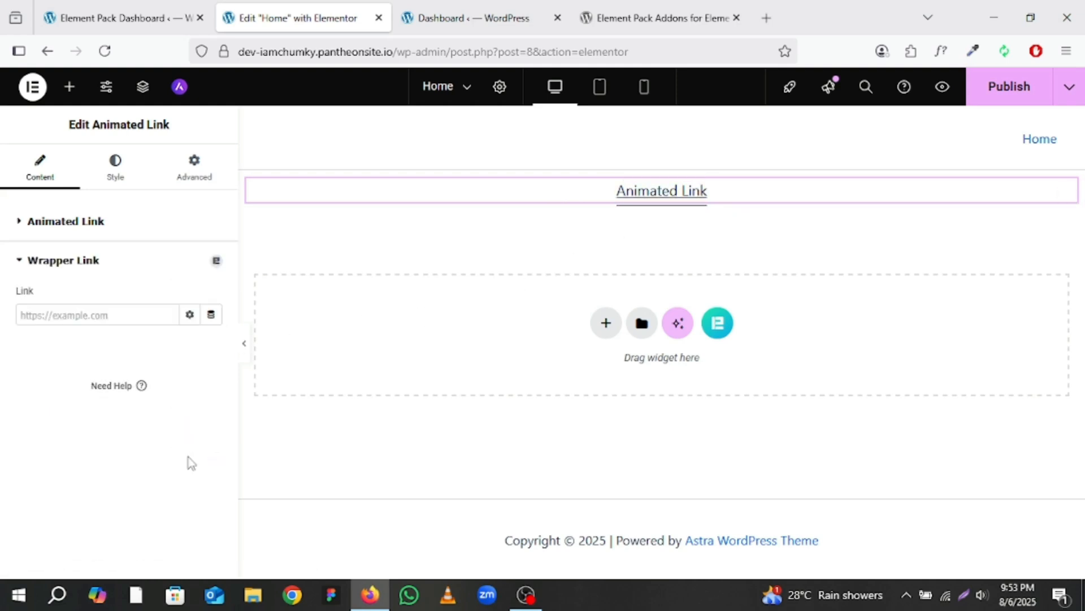
click(76, 270)
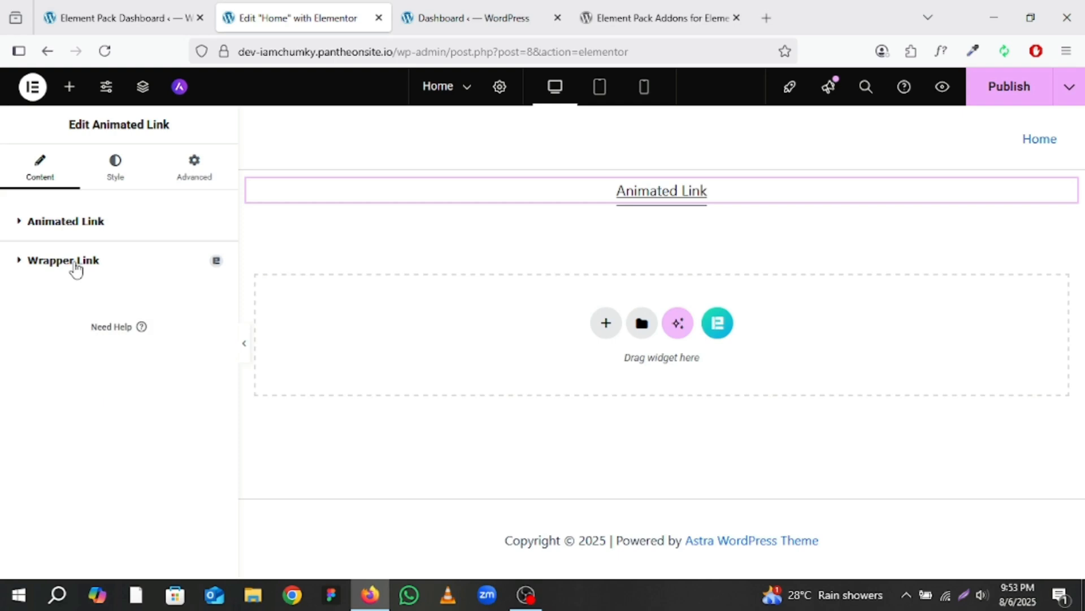
Step: Compare the Carme, Eirene and Iocaste styles on the animated link, then set the style to Leda
click(50, 224)
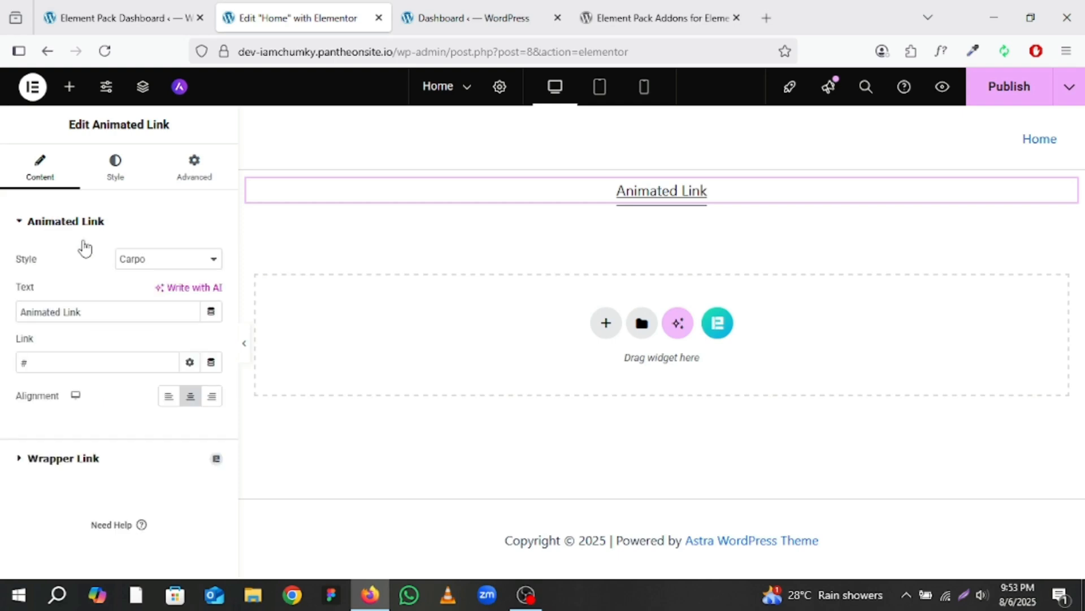
click(167, 266)
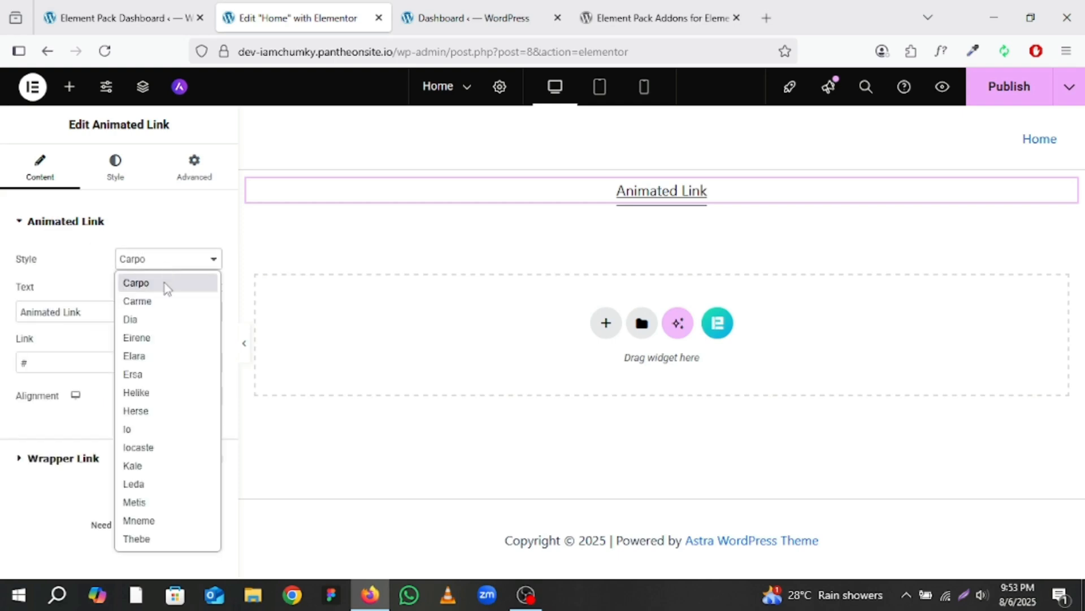
click(157, 301)
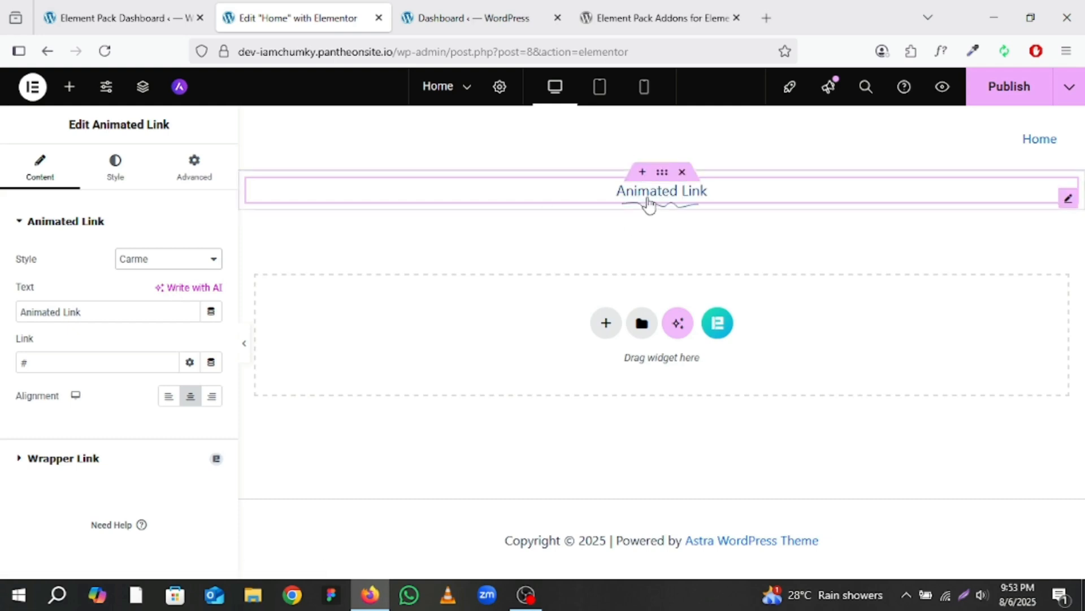
click(180, 258)
click(156, 332)
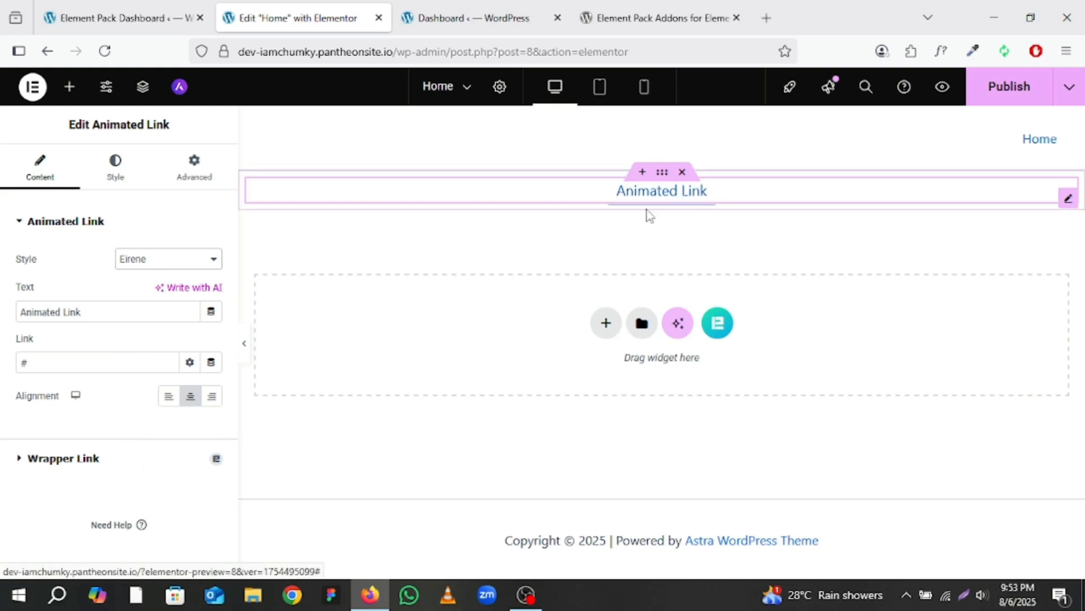
click(168, 260)
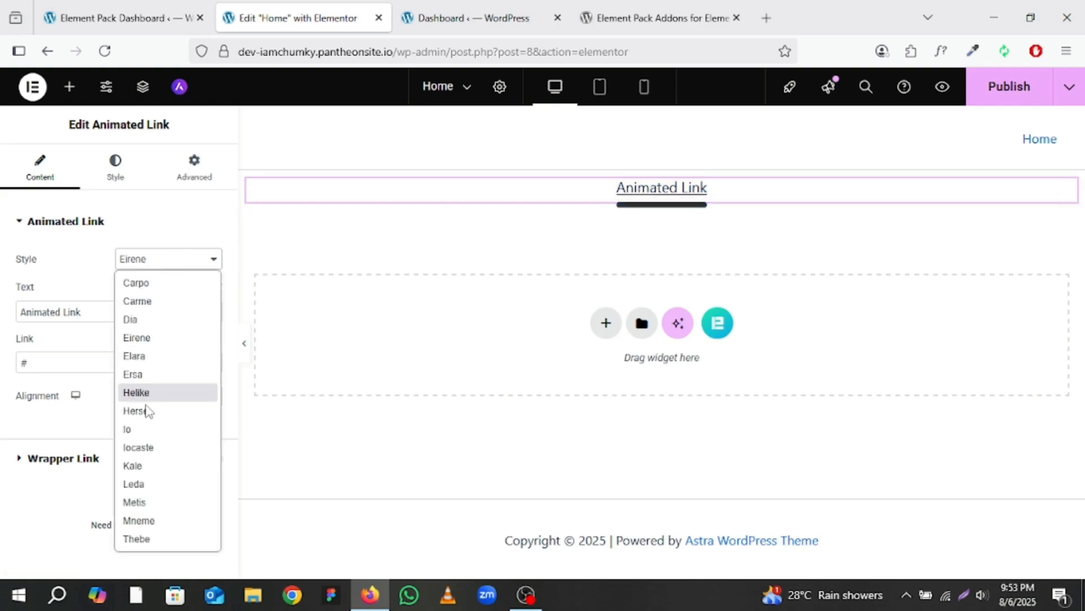
click(164, 447)
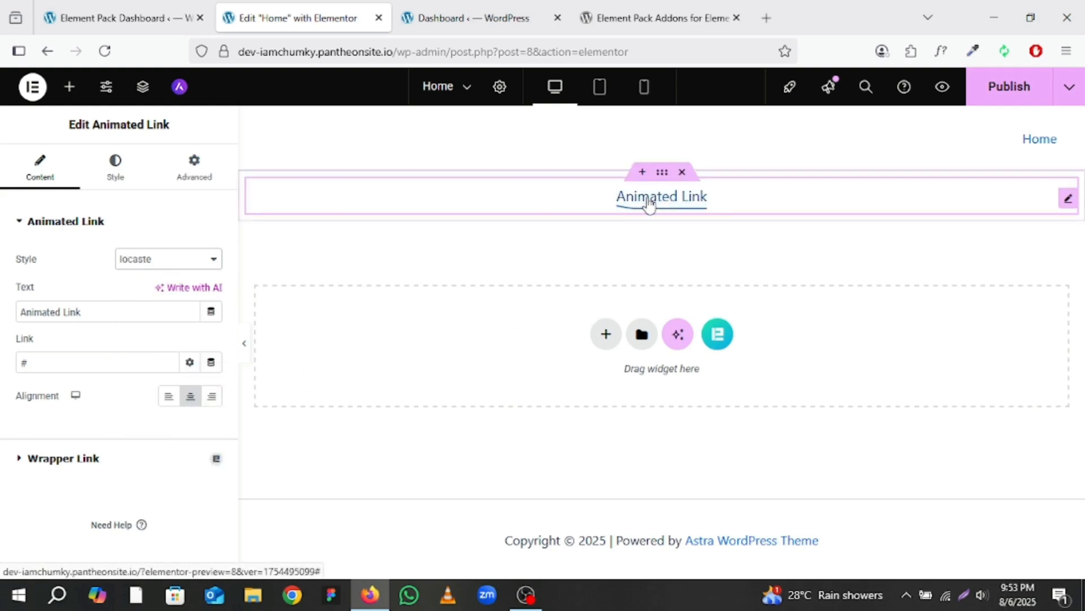
click(159, 263)
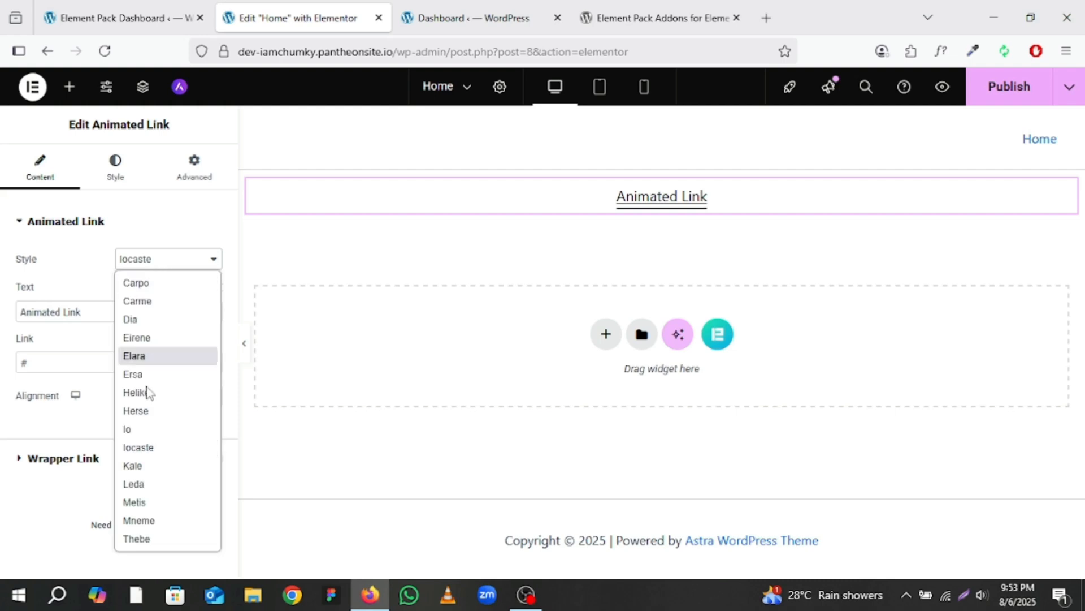
click(136, 484)
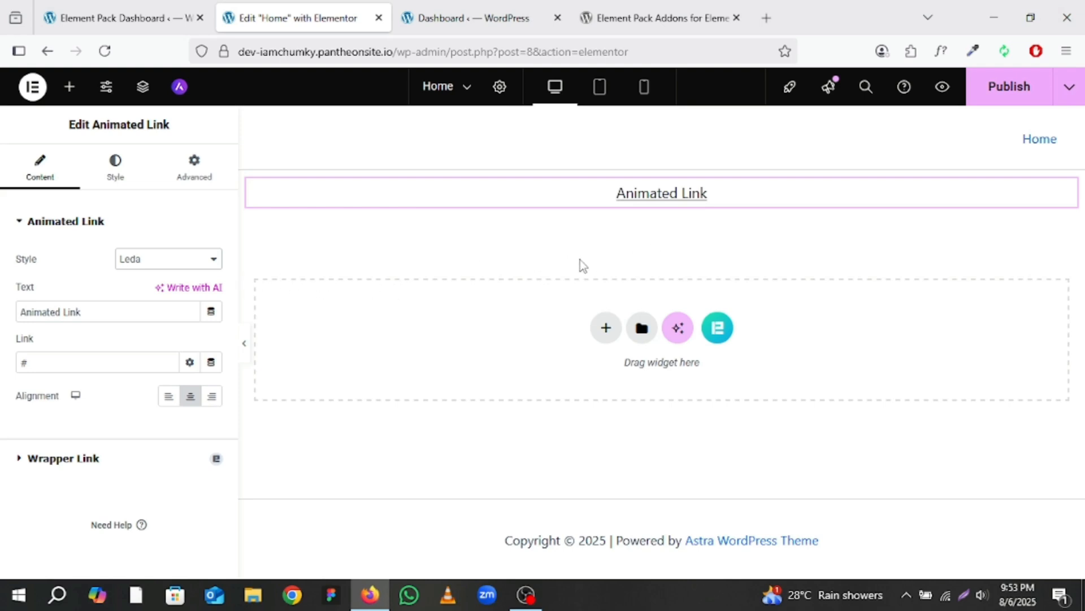
Step: Review the animated link's Style options and its Advanced setting sections
click(128, 187)
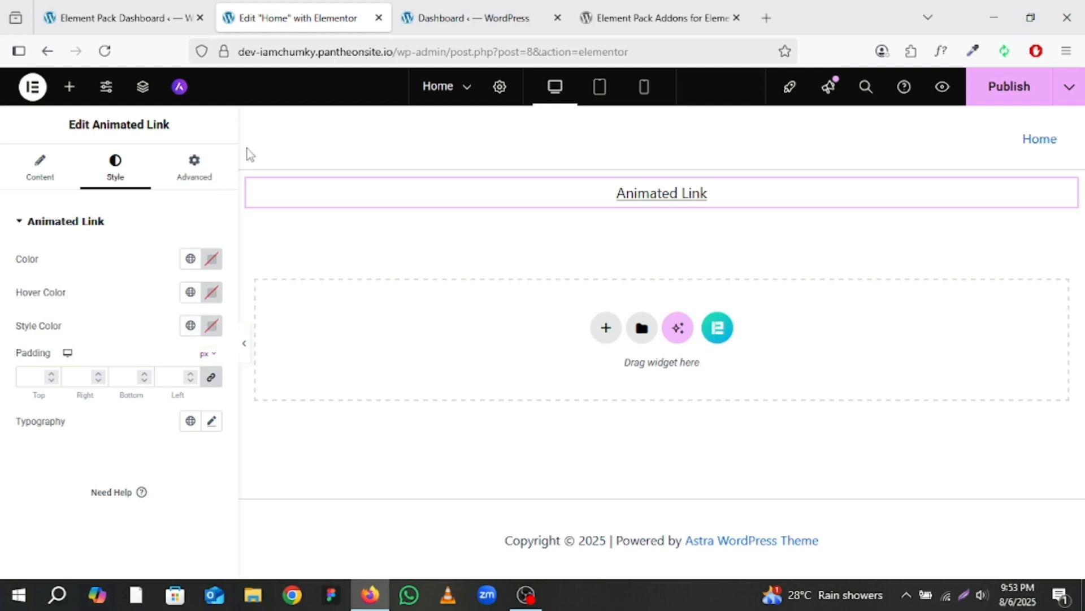
click(193, 175)
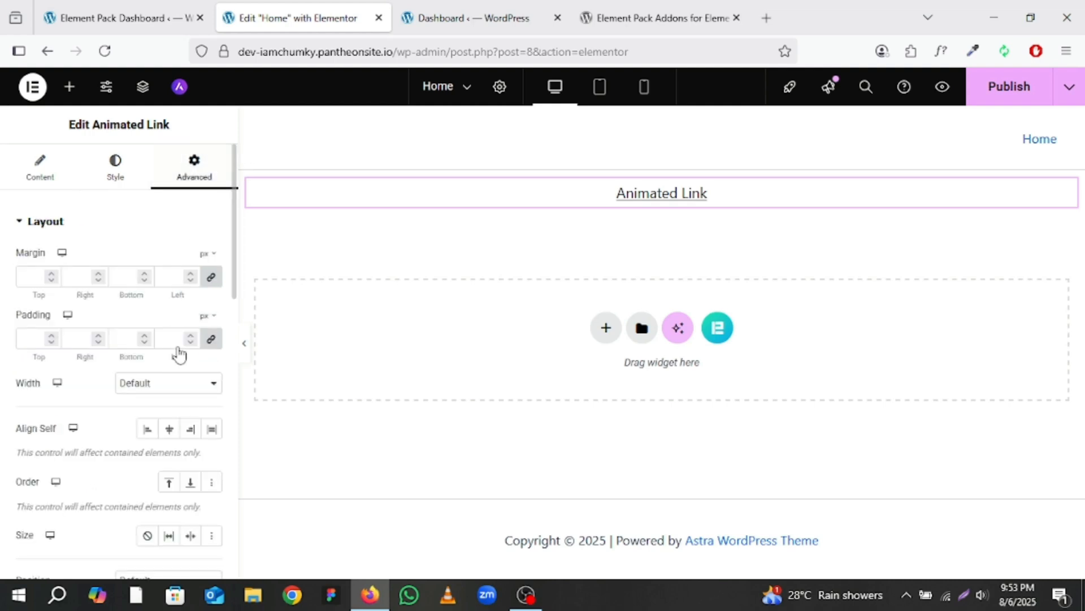
scroll(201, 362, down, 9)
scroll(204, 371, down, 3)
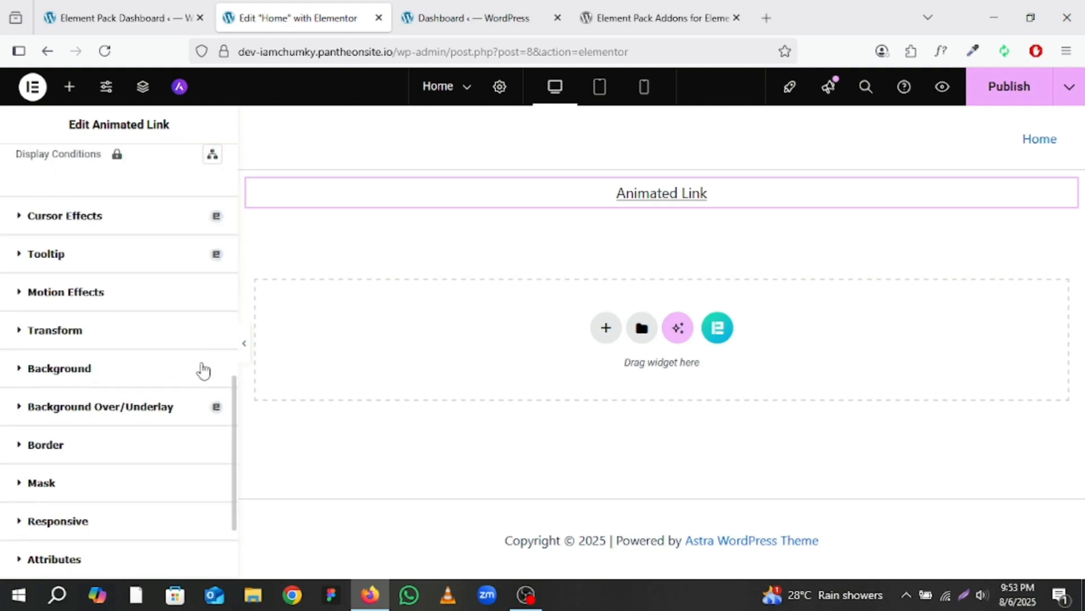
Step: Enable Background Over/Underlay for the animated link with a Classic background in the Theme Brand color
click(178, 420)
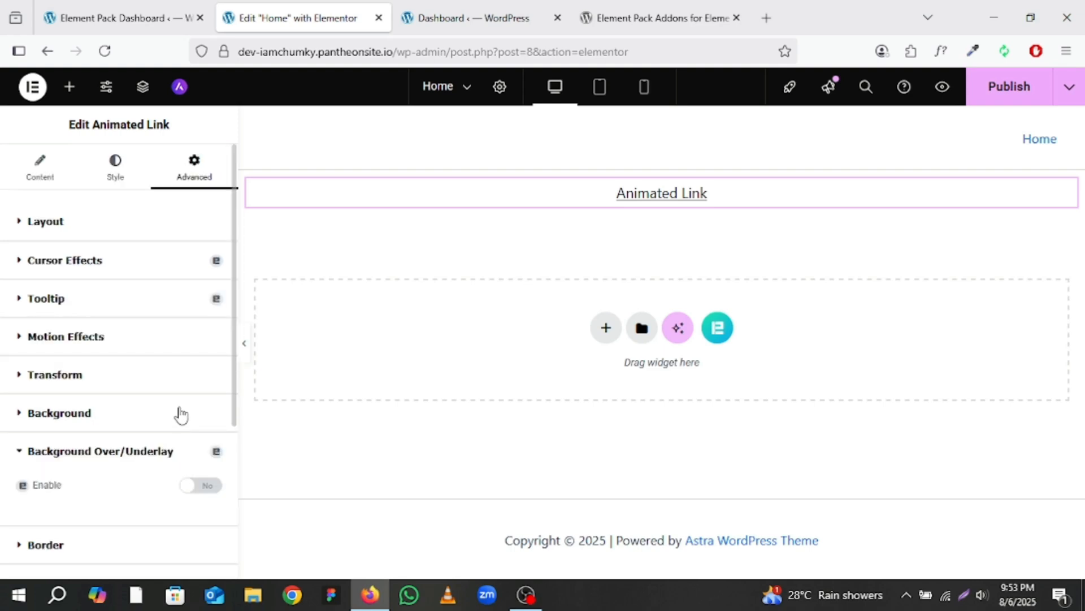
scroll(180, 419, down, 3)
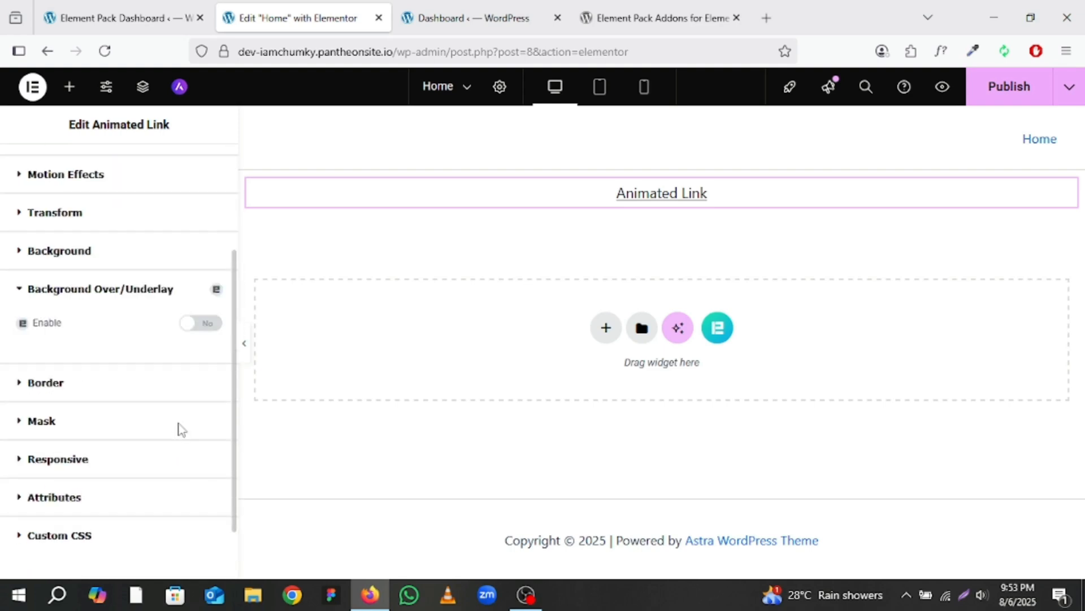
click(195, 325)
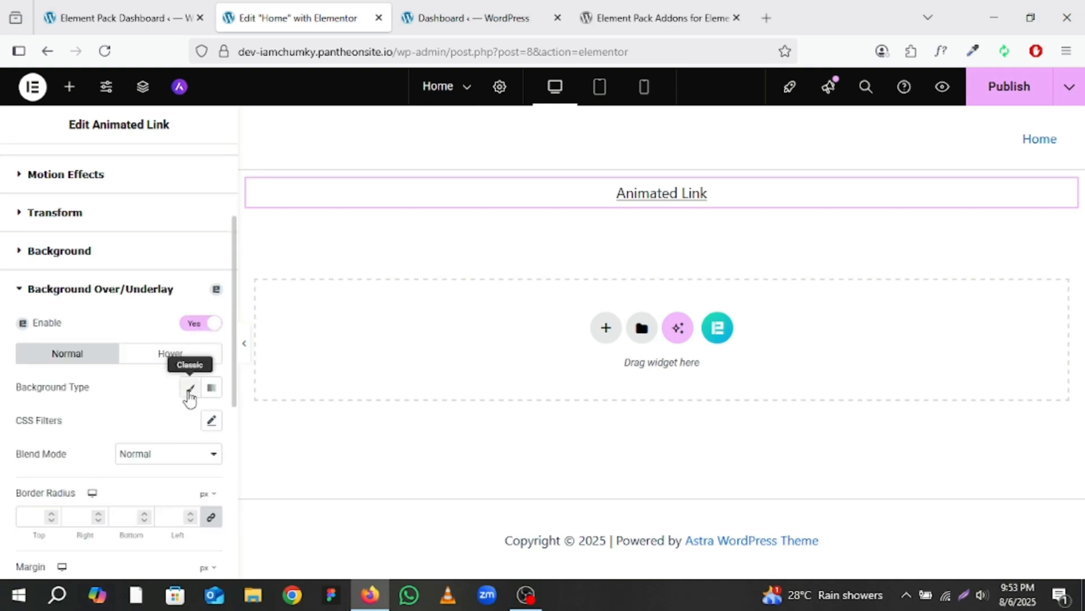
click(191, 387)
click(191, 421)
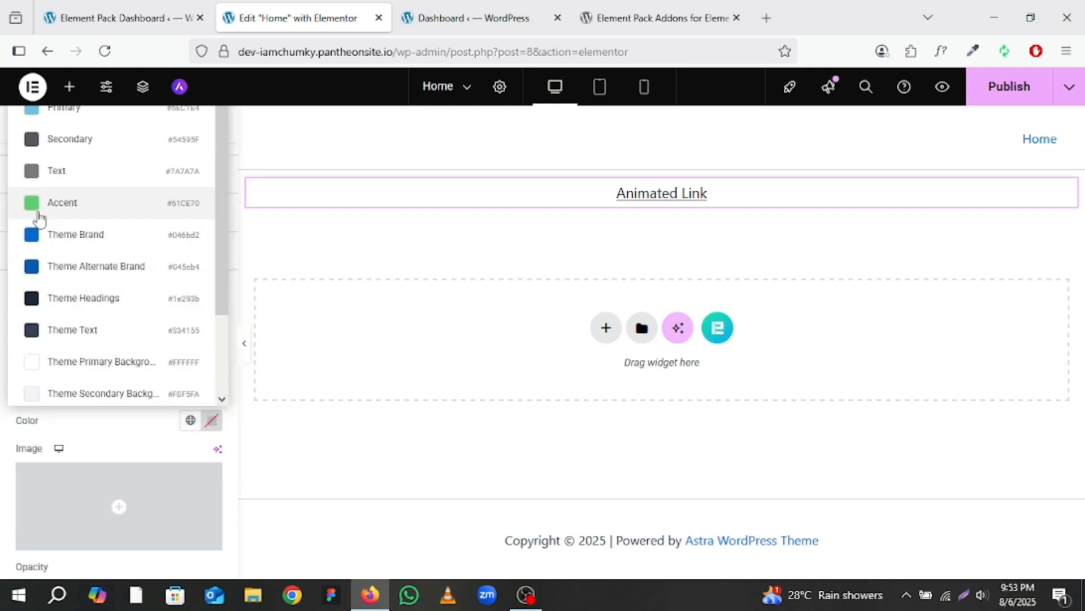
click(32, 234)
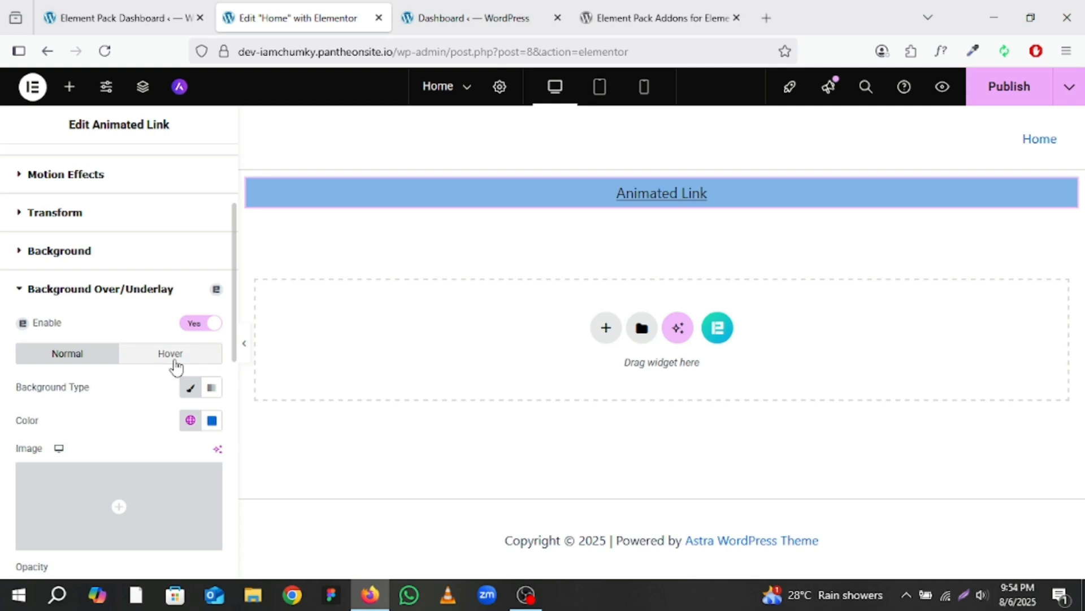
Step: Set the opacity of the animated link's background overlay to 0.57
scroll(162, 430, down, 2)
scroll(135, 444, down, 2)
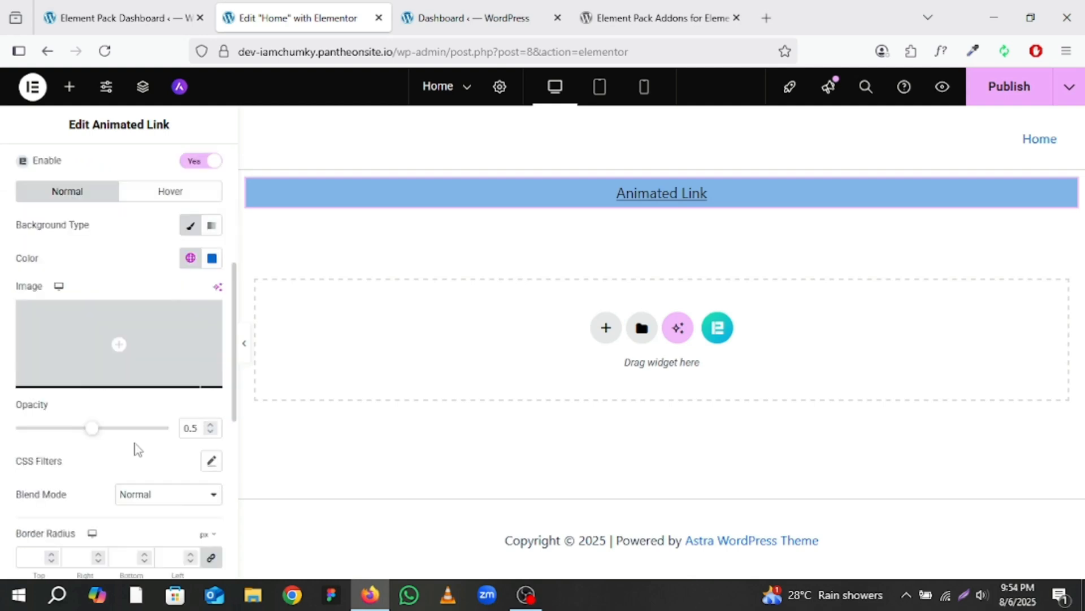
mouse_move(98, 430)
mouse_down()
mouse_move(186, 419)
mouse_move(80, 426)
mouse_move(206, 421)
mouse_move(109, 436)
mouse_up()
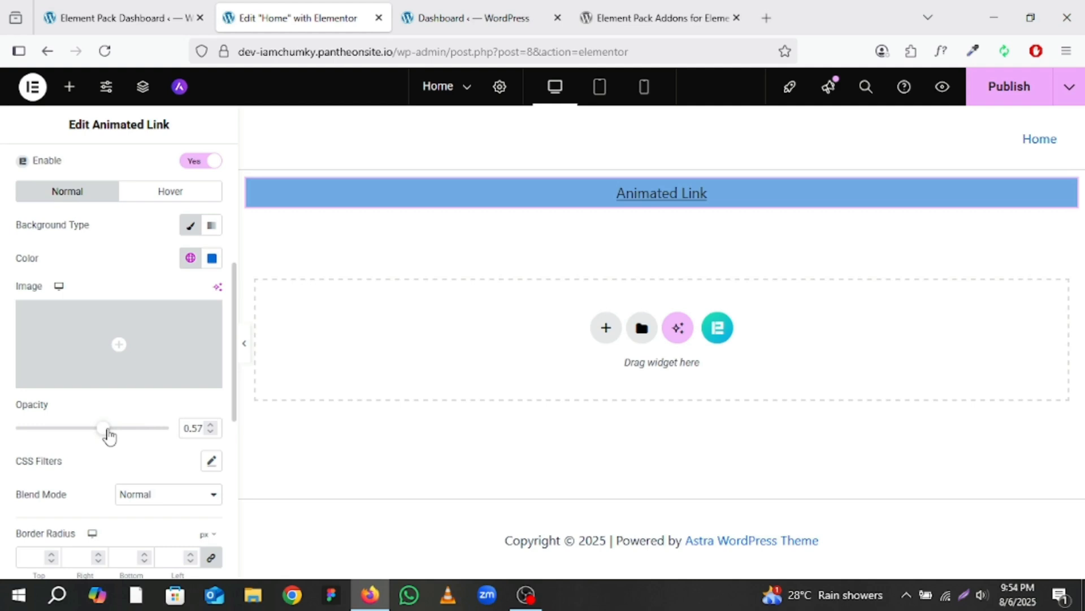
Step: Try the Saturation blend mode on the background overlay, then set the blend mode to Overlay
scroll(167, 483, down, 2)
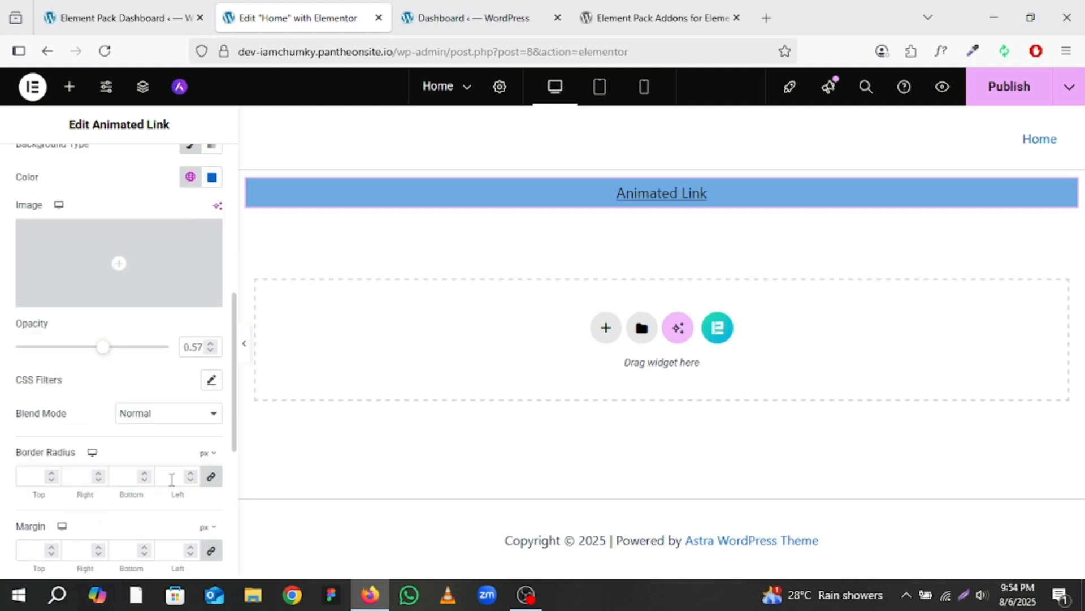
click(168, 420)
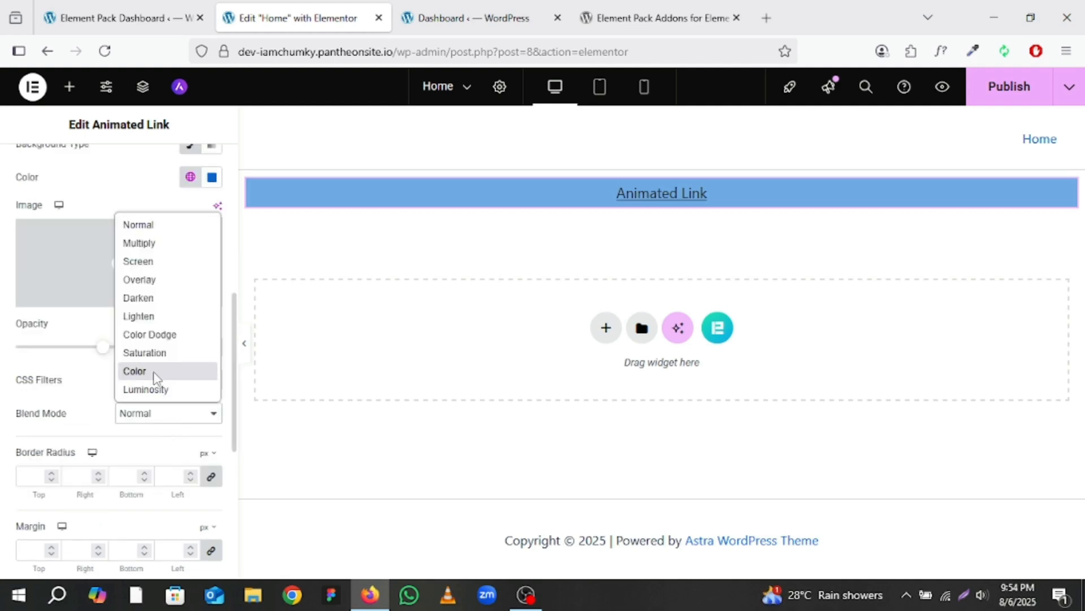
click(148, 352)
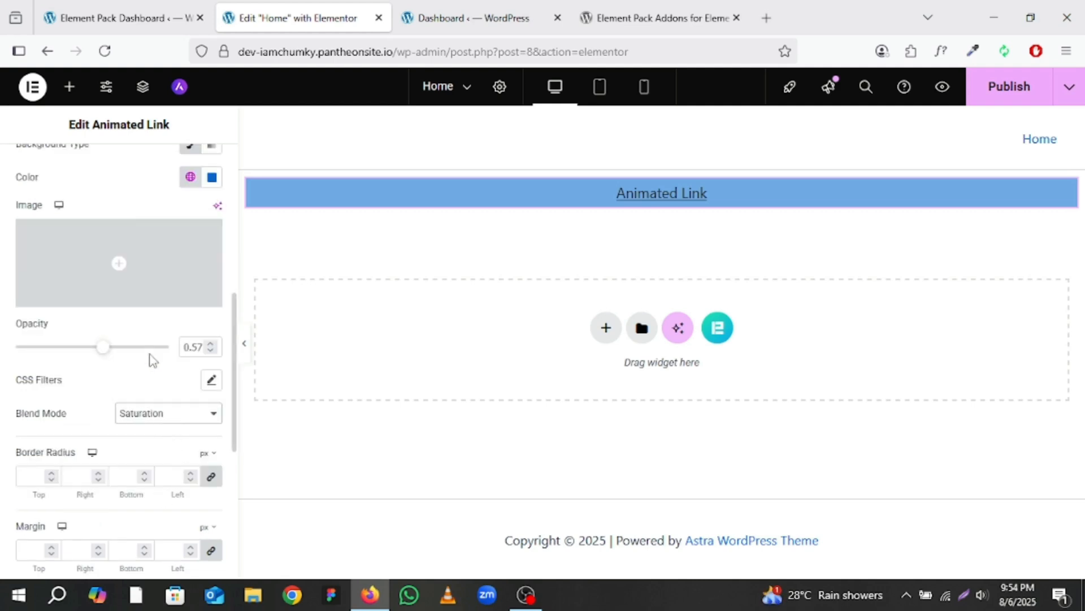
click(169, 421)
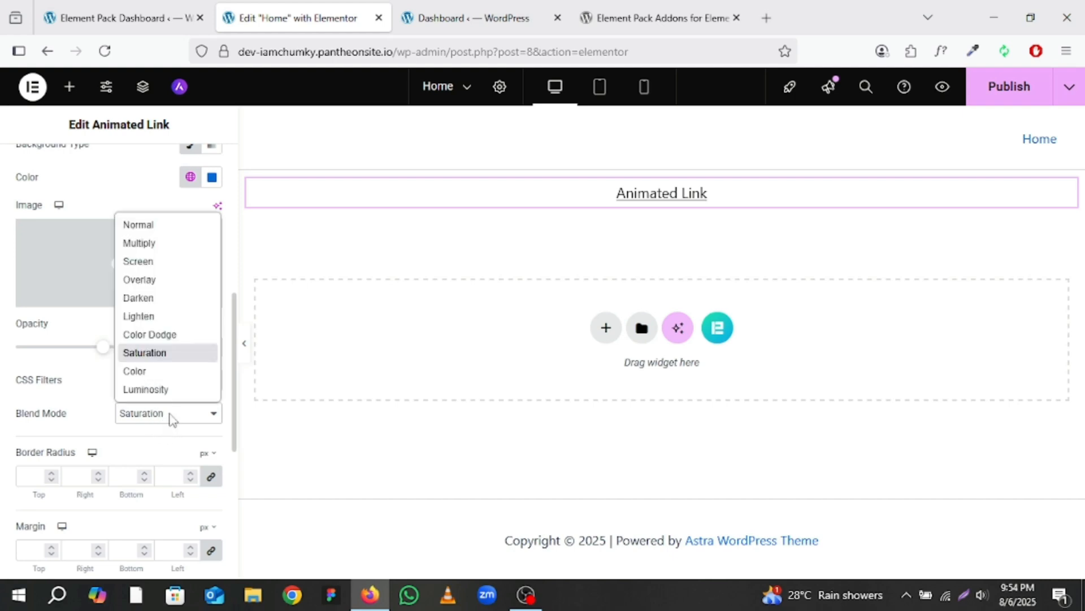
click(153, 282)
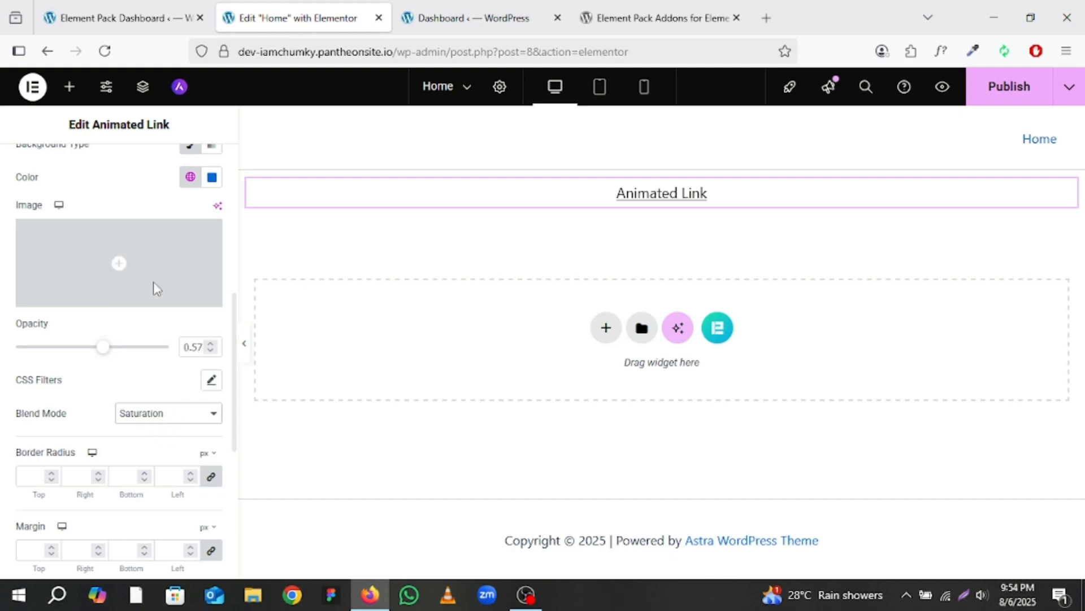
scroll(120, 459, down, 2)
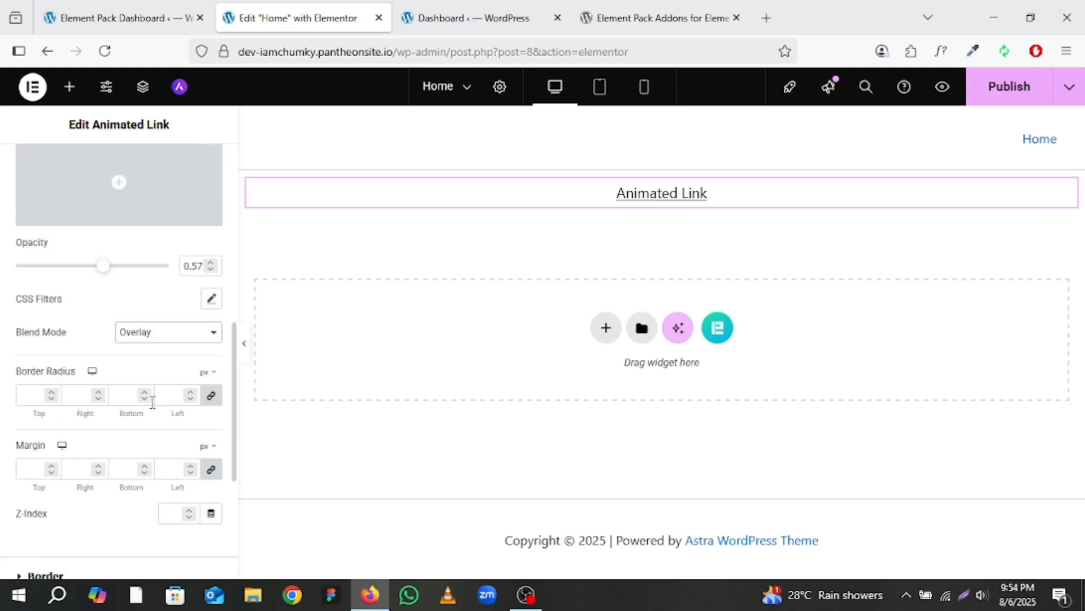
Step: Set the blend mode of the animated link's background overlay to Normal
click(168, 334)
click(160, 355)
scroll(155, 426, down, 2)
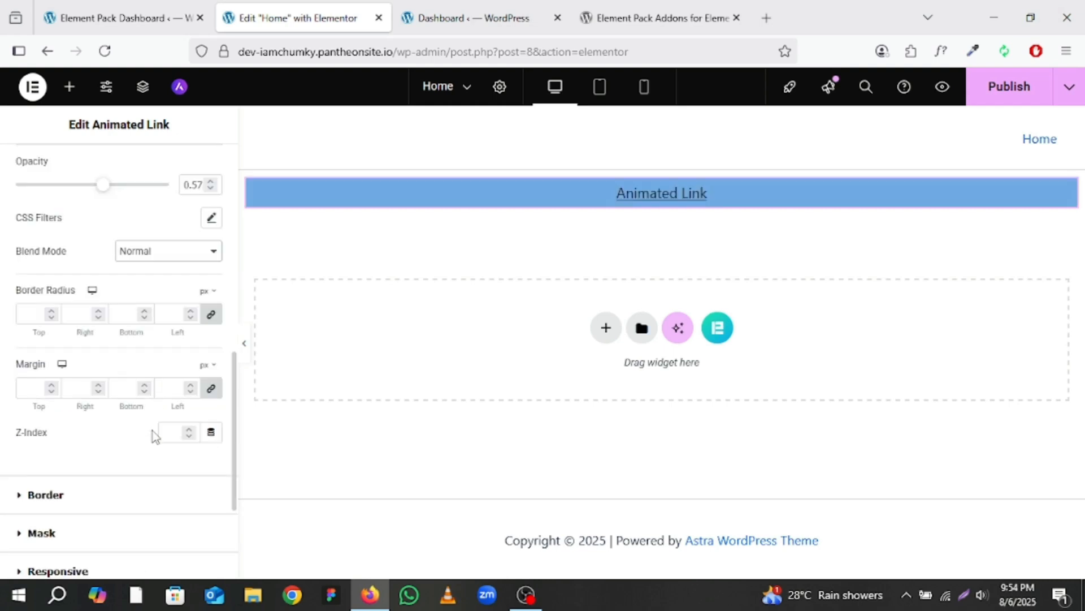
Step: Give the background overlay's hover state a Classic background in the Accent color
scroll(156, 435, up, 8)
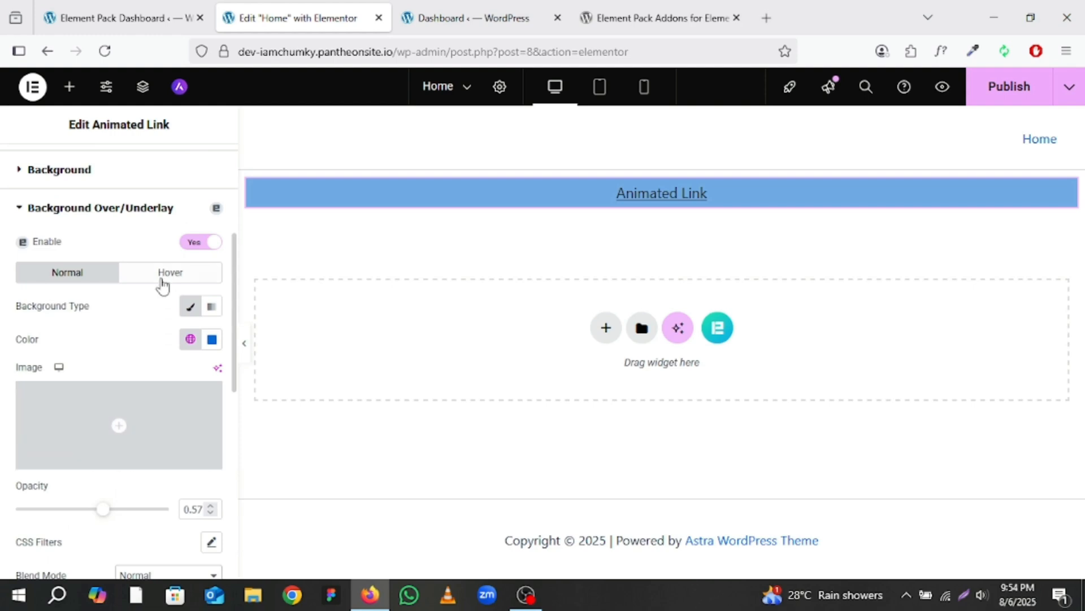
click(162, 280)
click(190, 306)
click(190, 339)
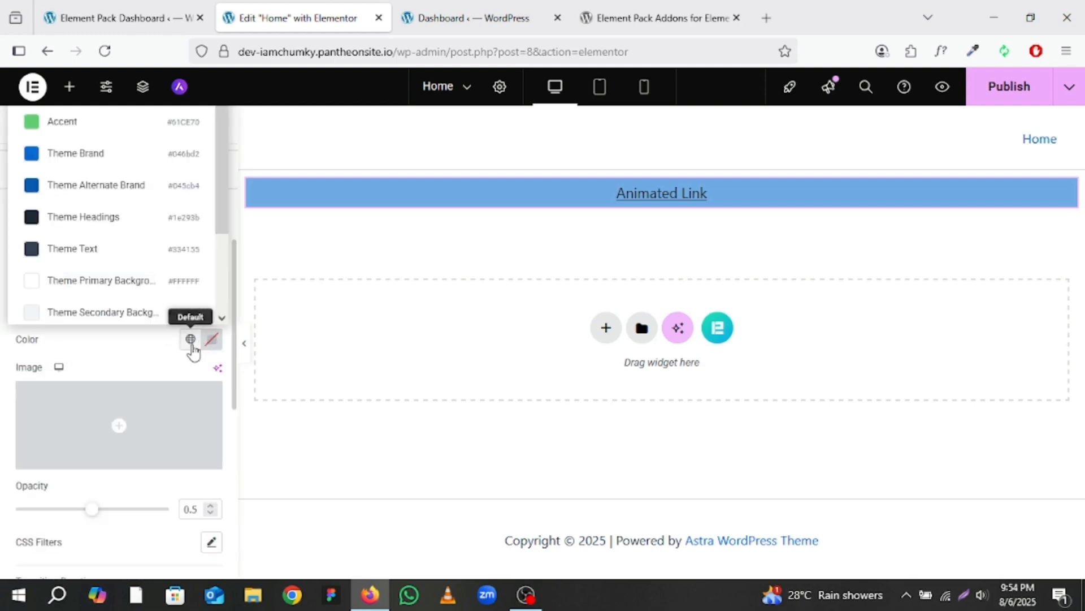
click(80, 126)
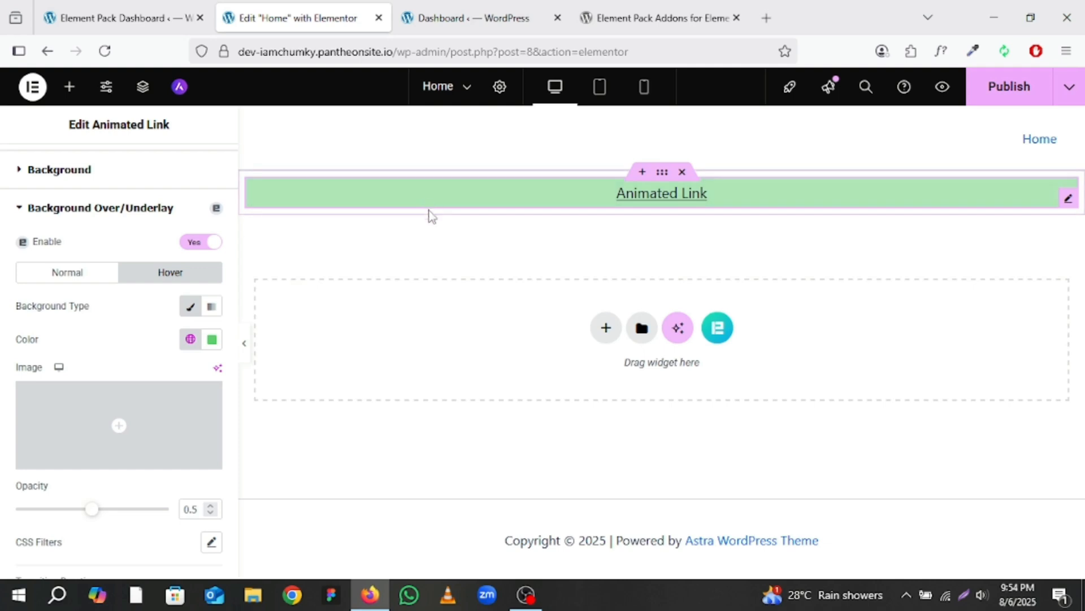
Step: Set the transition duration of the overlay's hover state to 0.9 and close the Background Over/Underlay settings
scroll(177, 436, down, 2)
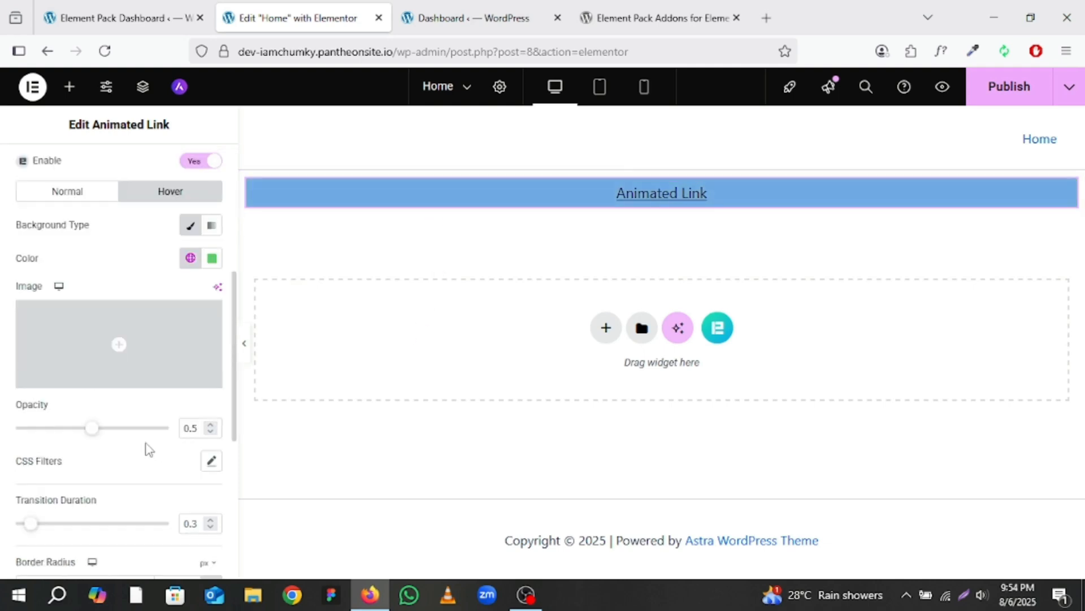
scroll(121, 450, down, 2)
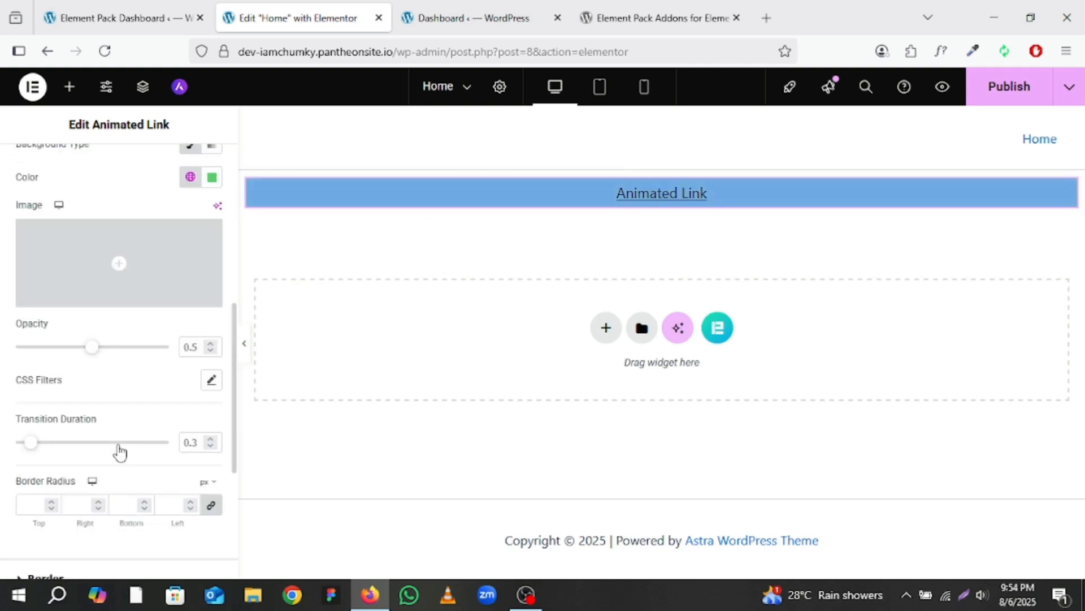
drag(33, 445, 35, 446)
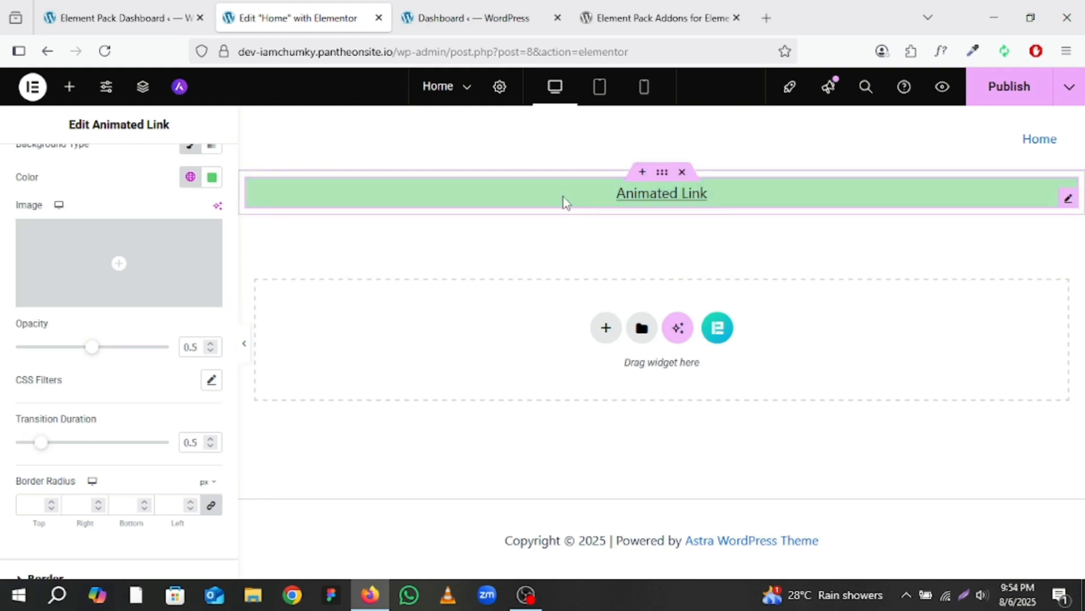
click(212, 441)
click(212, 441)
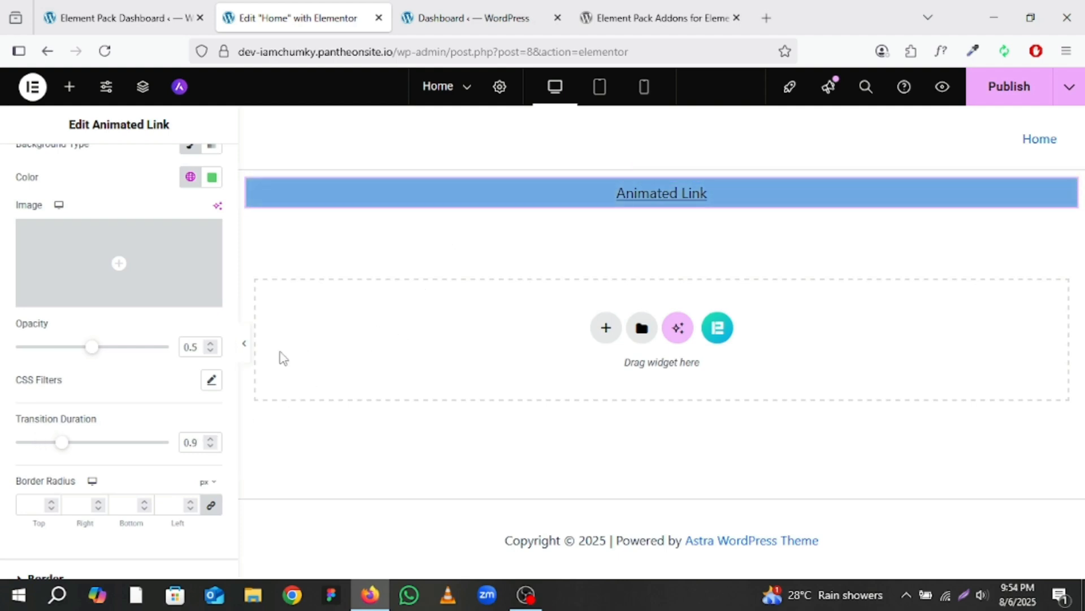
scroll(143, 402, down, 2)
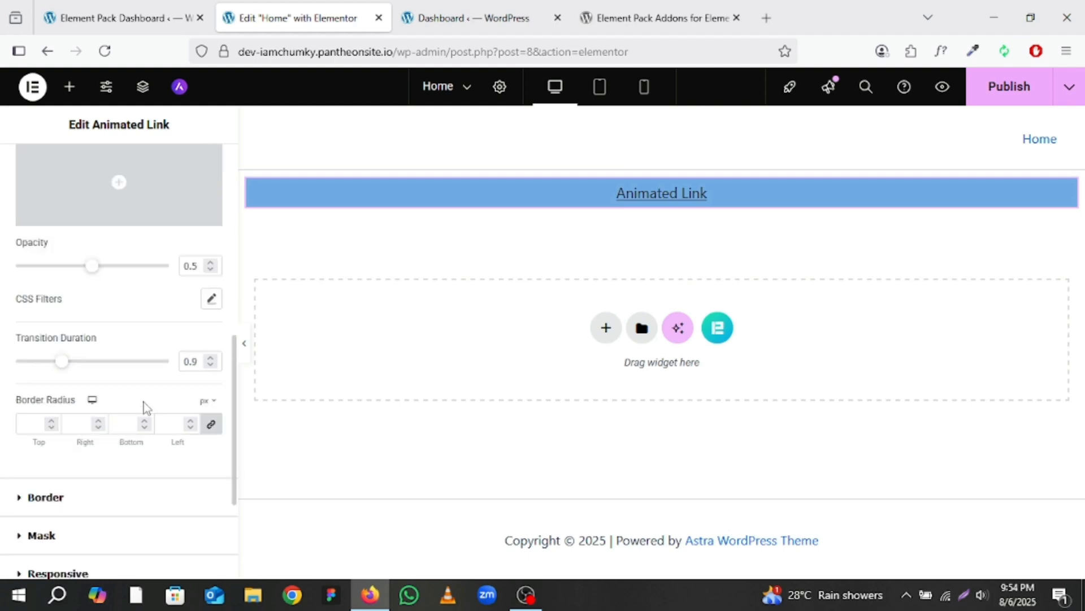
scroll(144, 402, down, 3)
scroll(148, 396, up, 8)
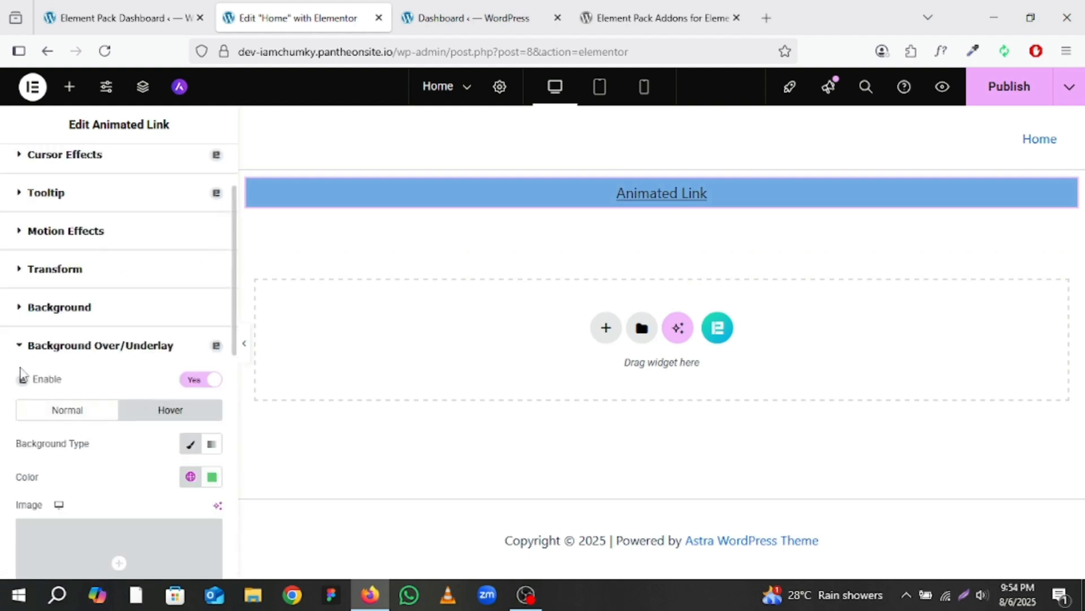
click(19, 347)
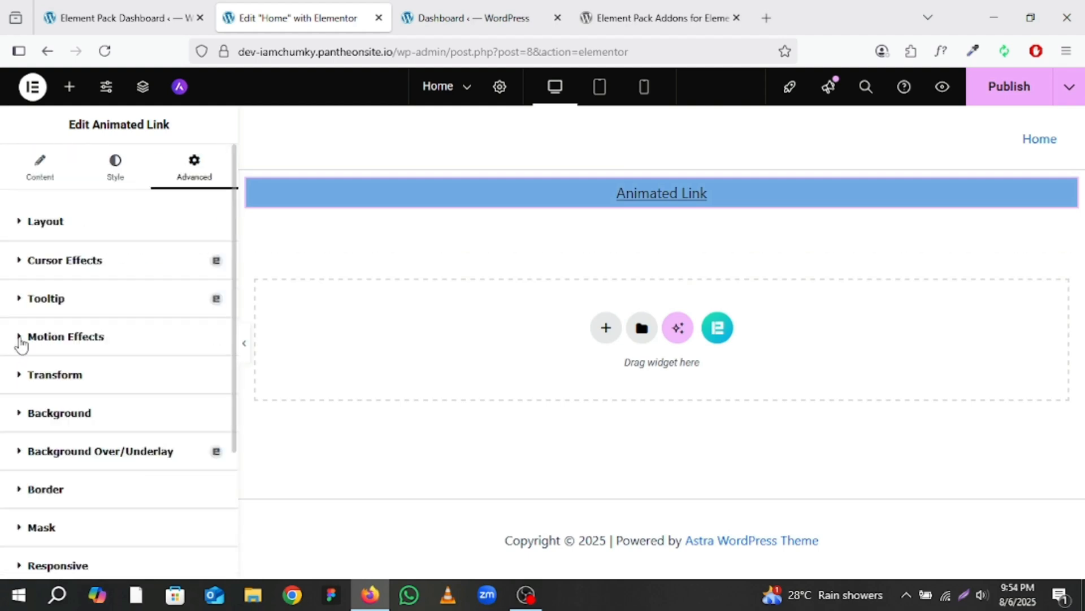
Step: Enable the tooltip for the animated link and set its placement to Top Start
click(97, 307)
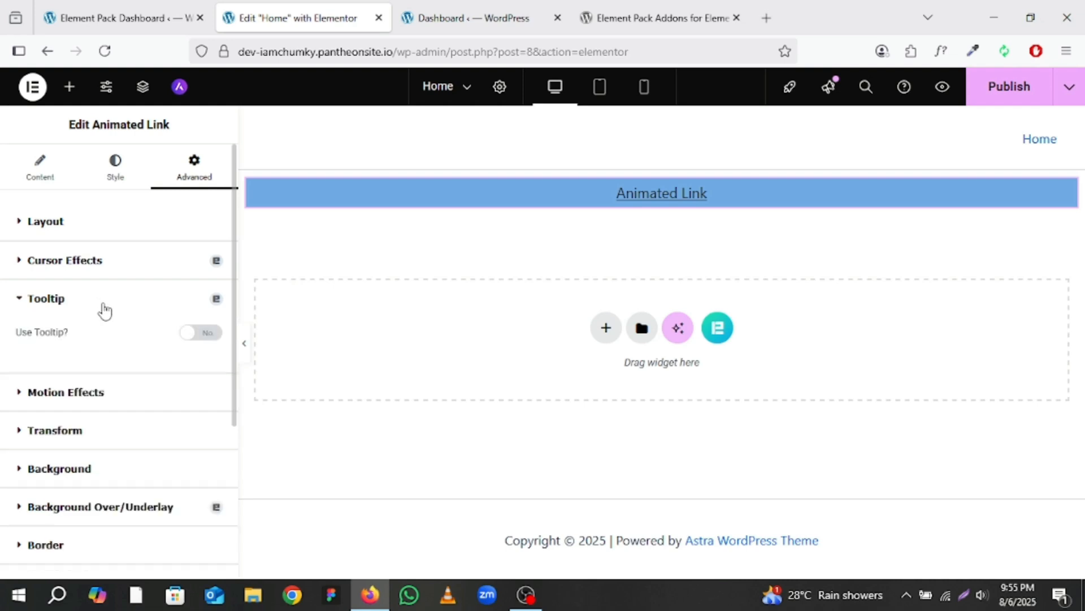
click(192, 339)
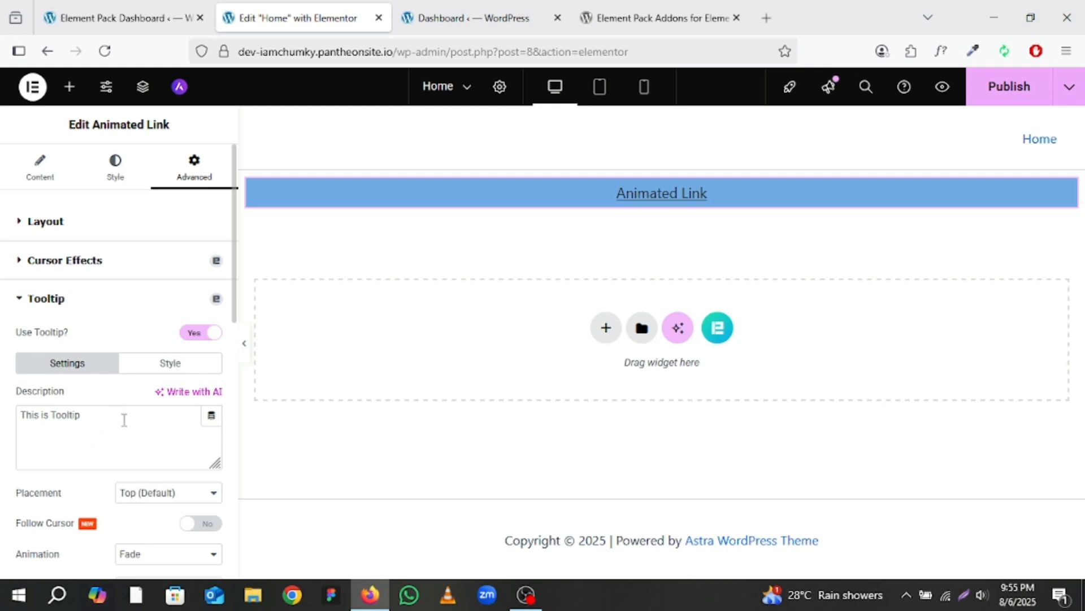
click(150, 497)
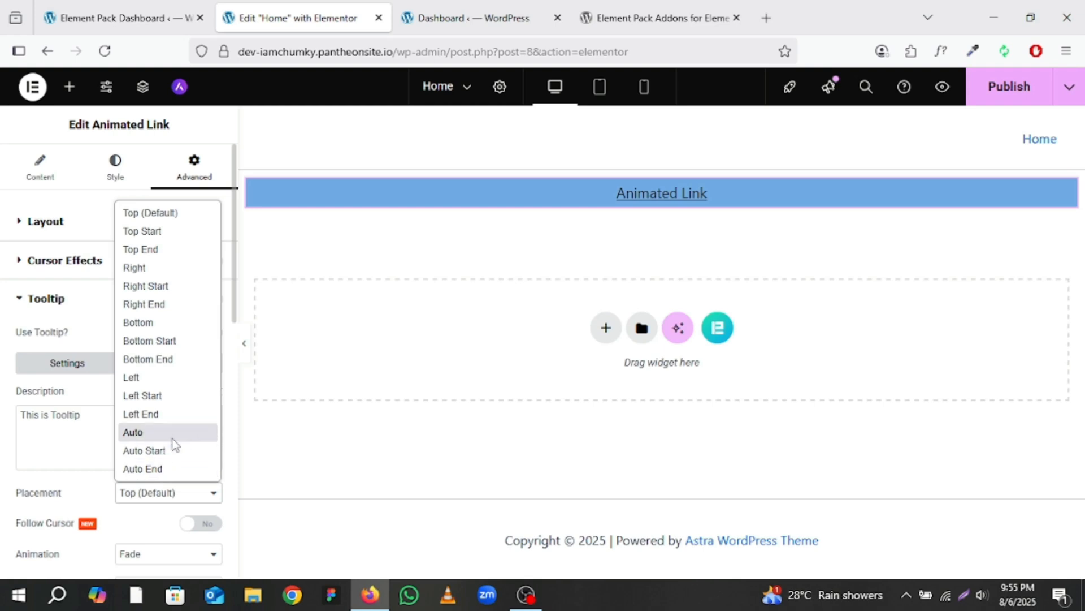
click(158, 231)
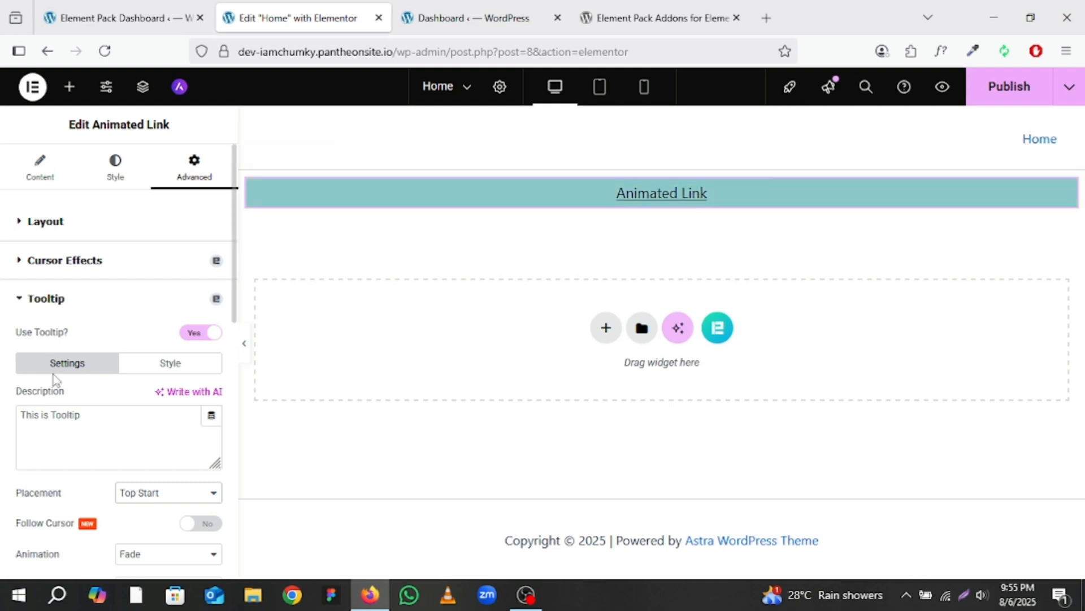
Step: Turn on Follow Cursor for the tooltip and preview it on the animated link
scroll(148, 458, down, 2)
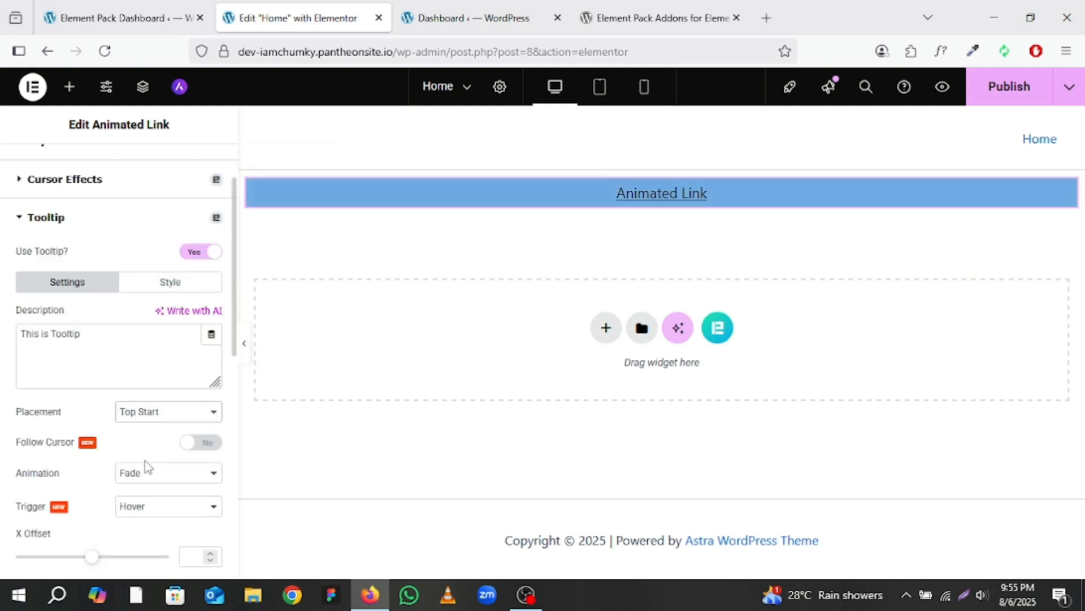
click(202, 445)
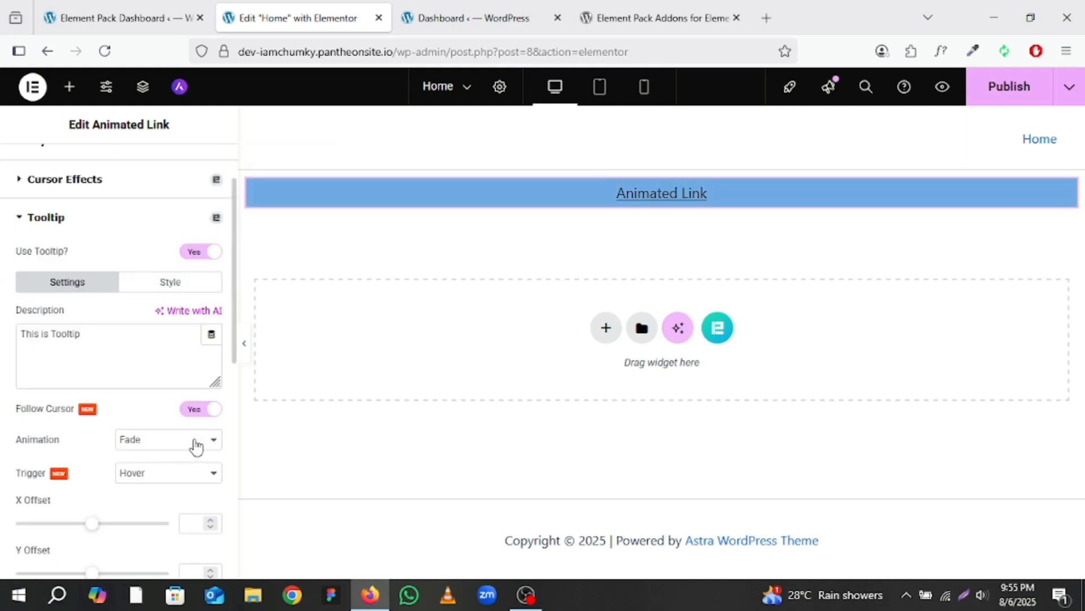
mouse_move(347, 182)
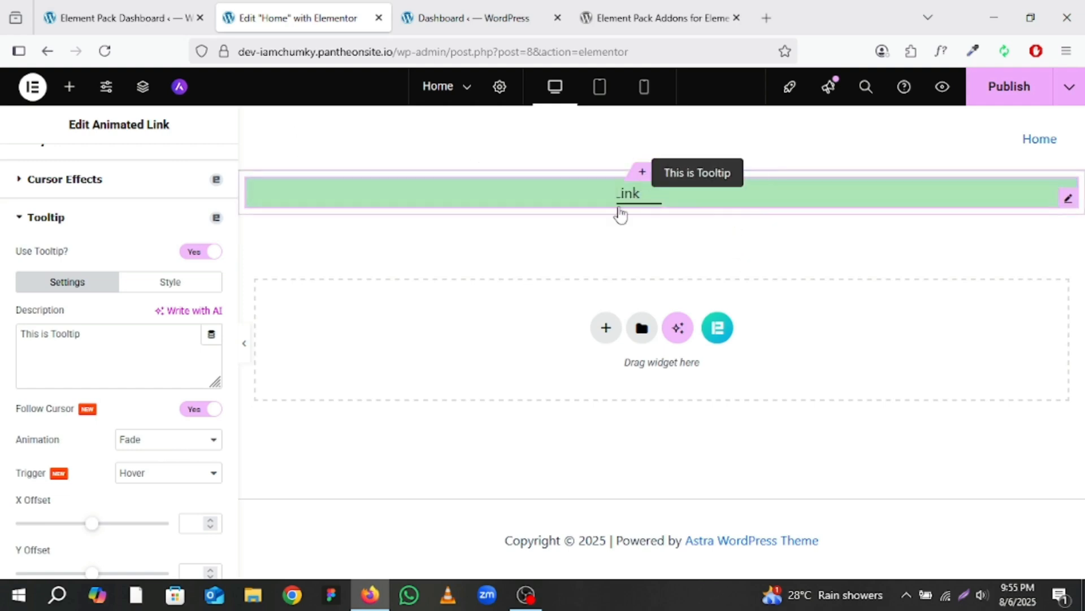
Step: Try the Shift-Away tooltip animation, then set the animation to Fill Effect
click(153, 445)
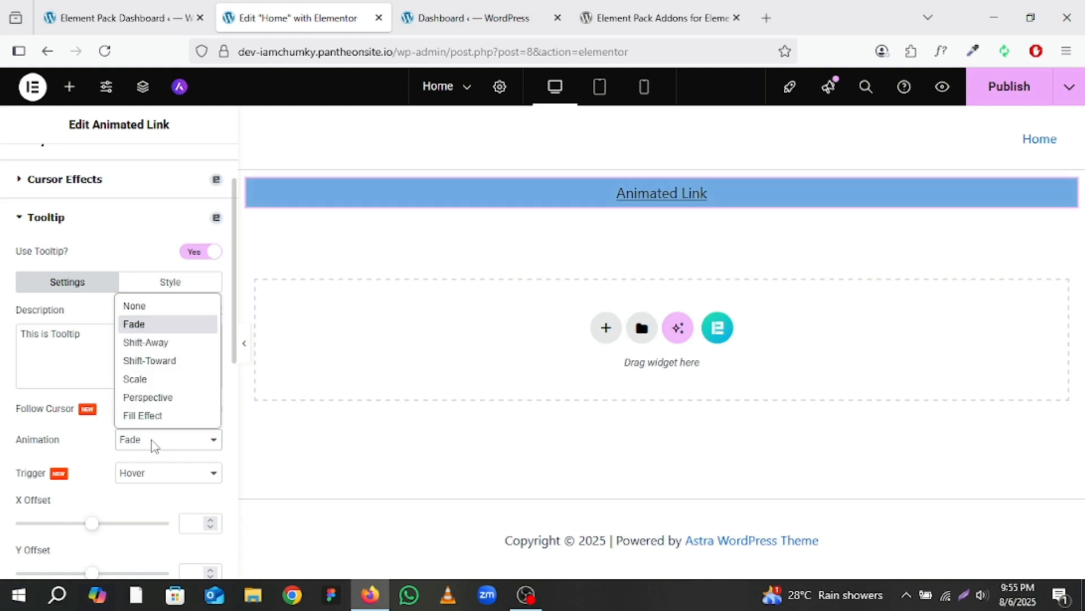
click(151, 349)
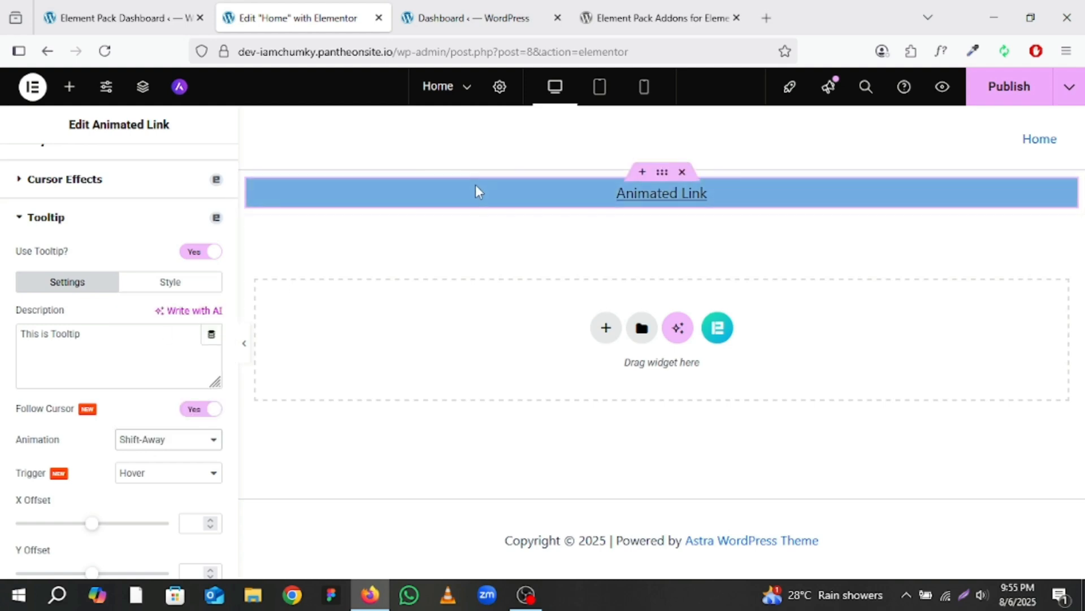
click(196, 444)
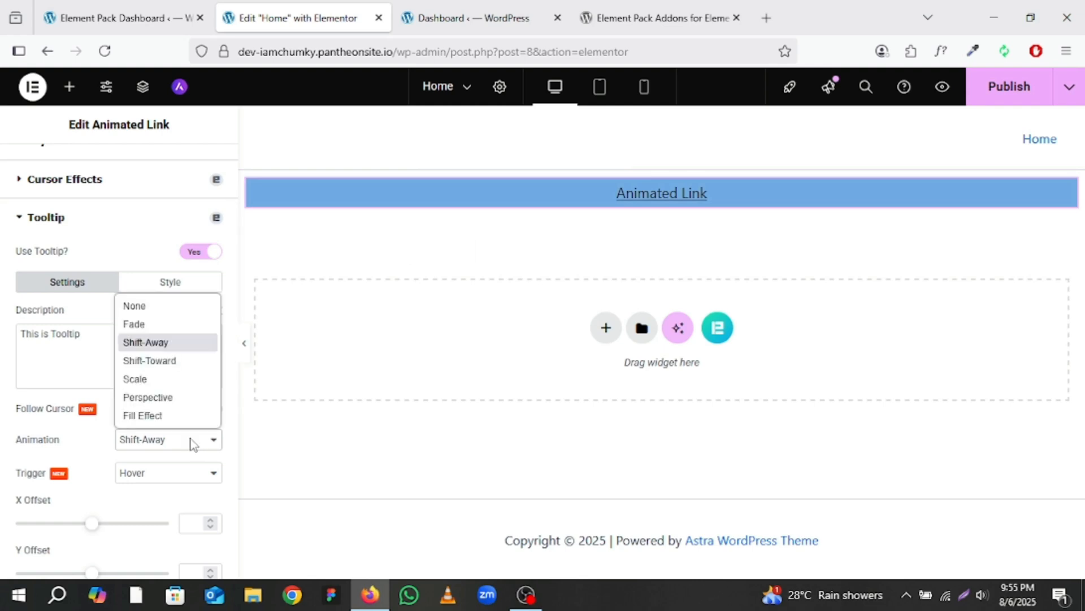
click(150, 414)
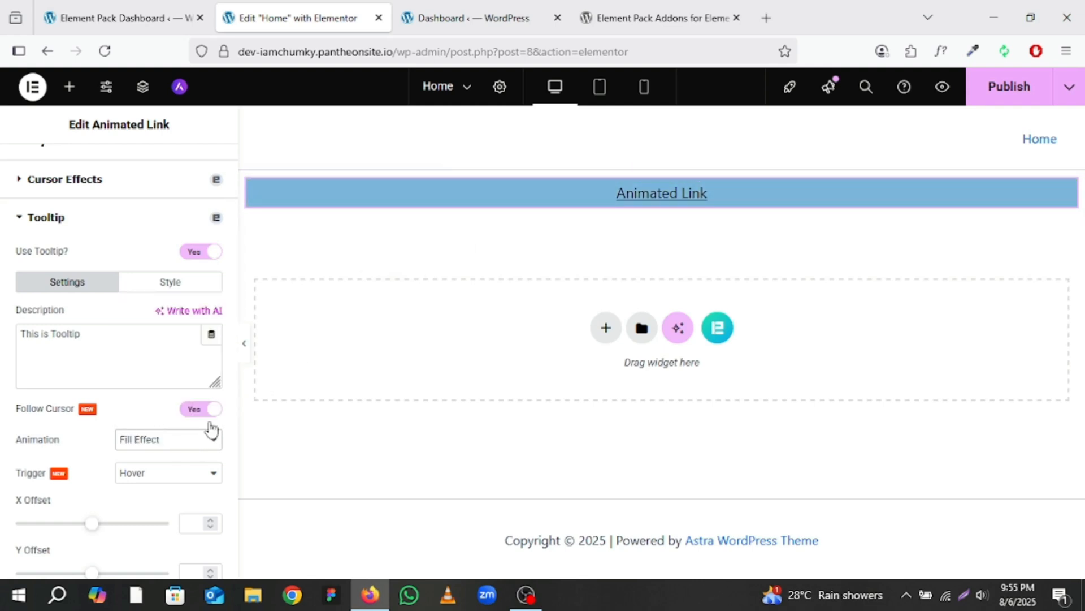
Step: Set the tooltip's trigger to Click and test it on the animated link
click(160, 475)
click(161, 515)
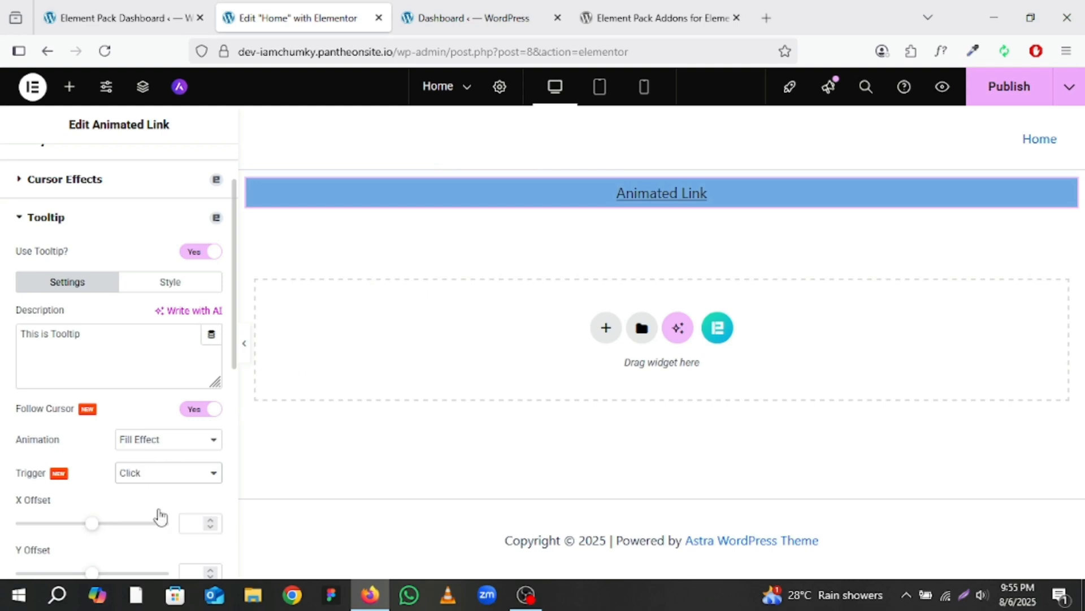
click(446, 191)
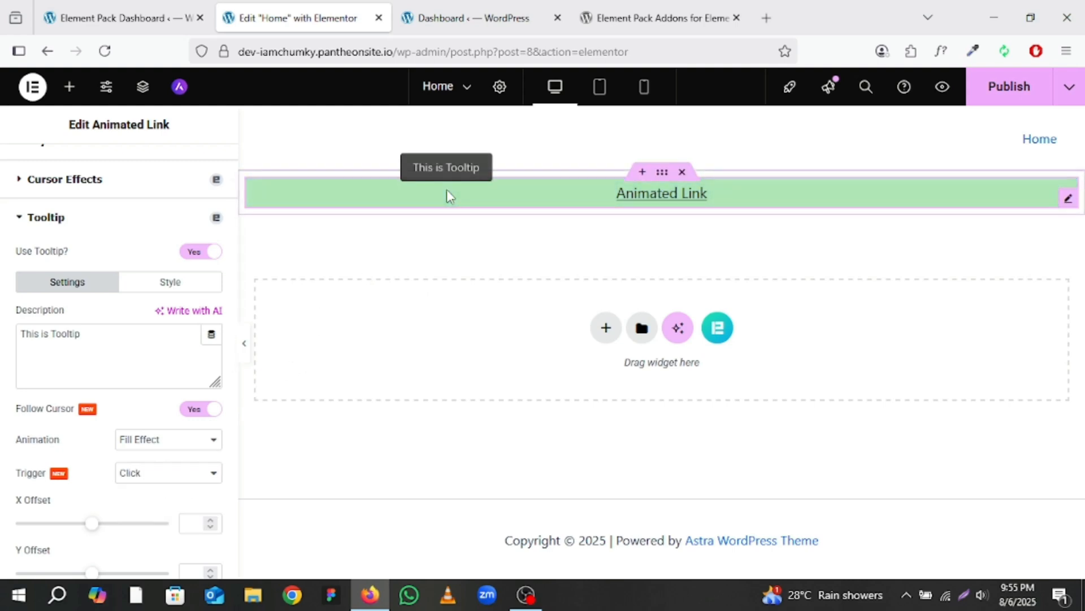
click(419, 187)
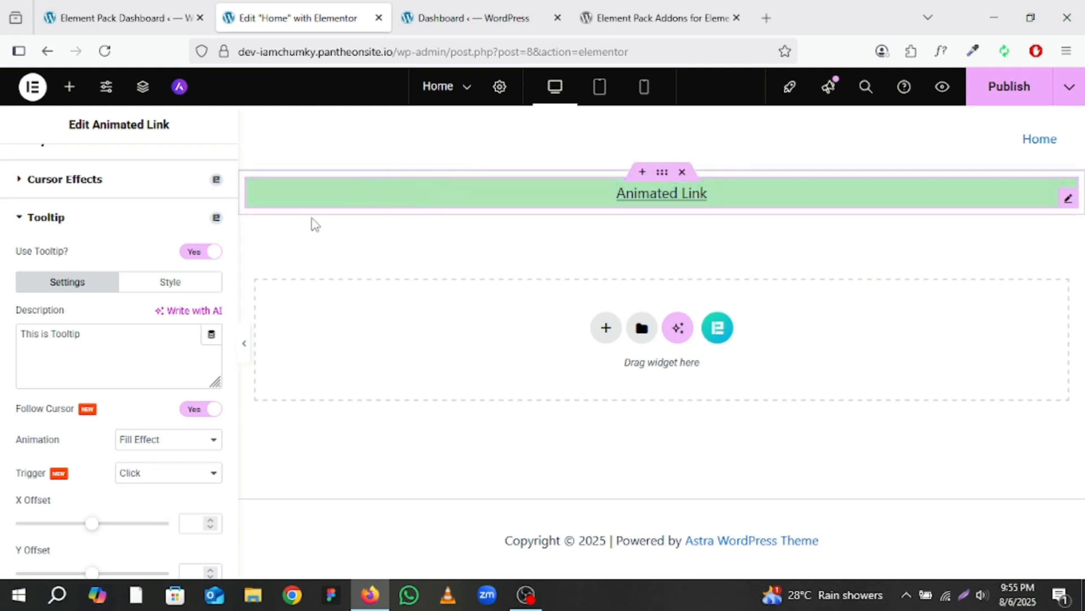
Step: Try the Custom Trigger option for the tooltip, then set the trigger to Hover
click(130, 472)
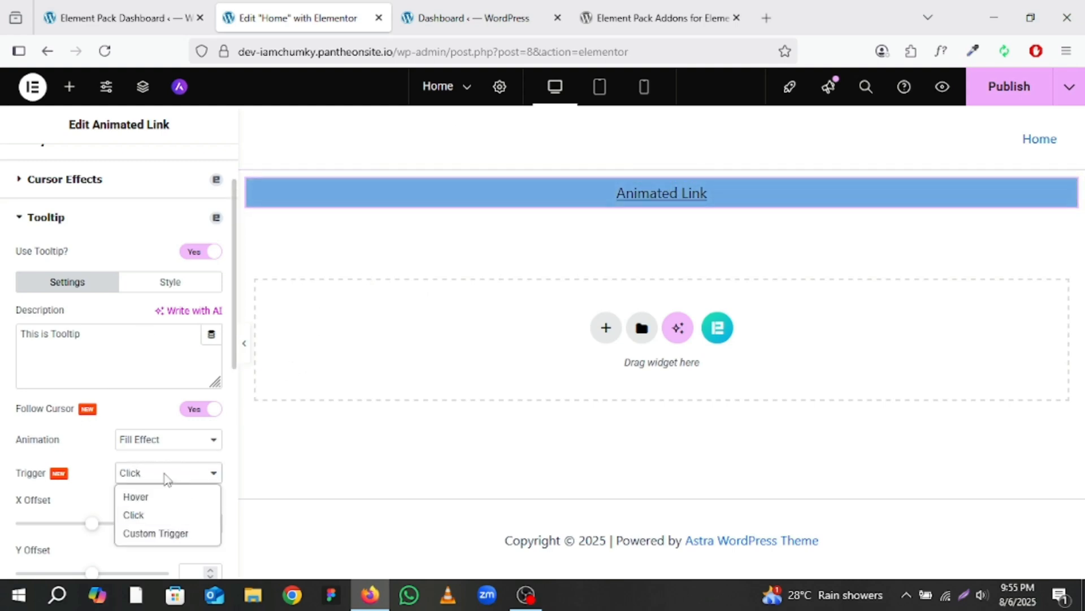
click(156, 531)
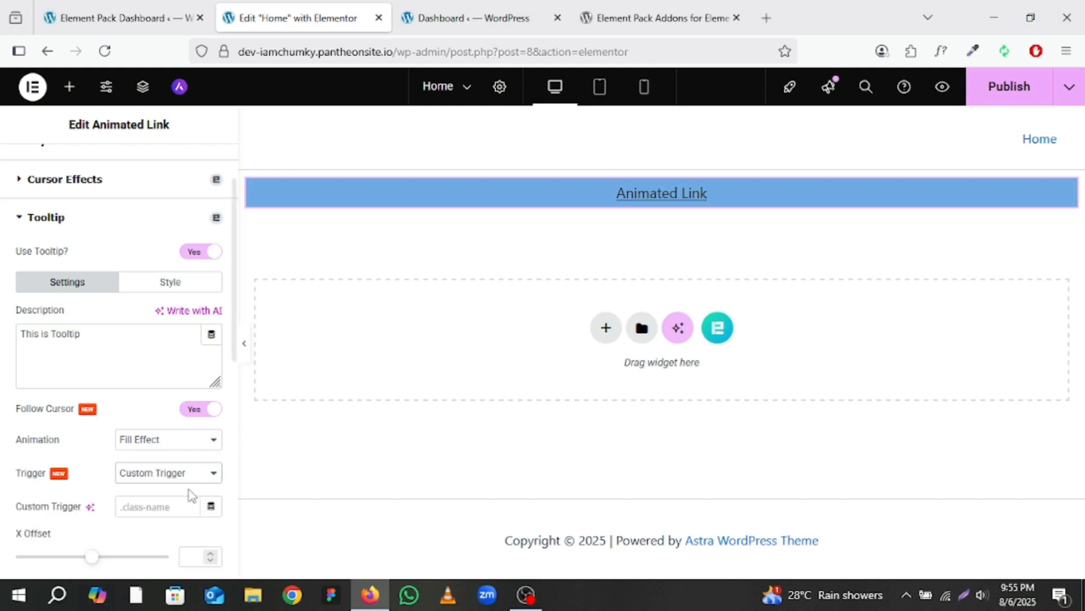
scroll(152, 512, down, 2)
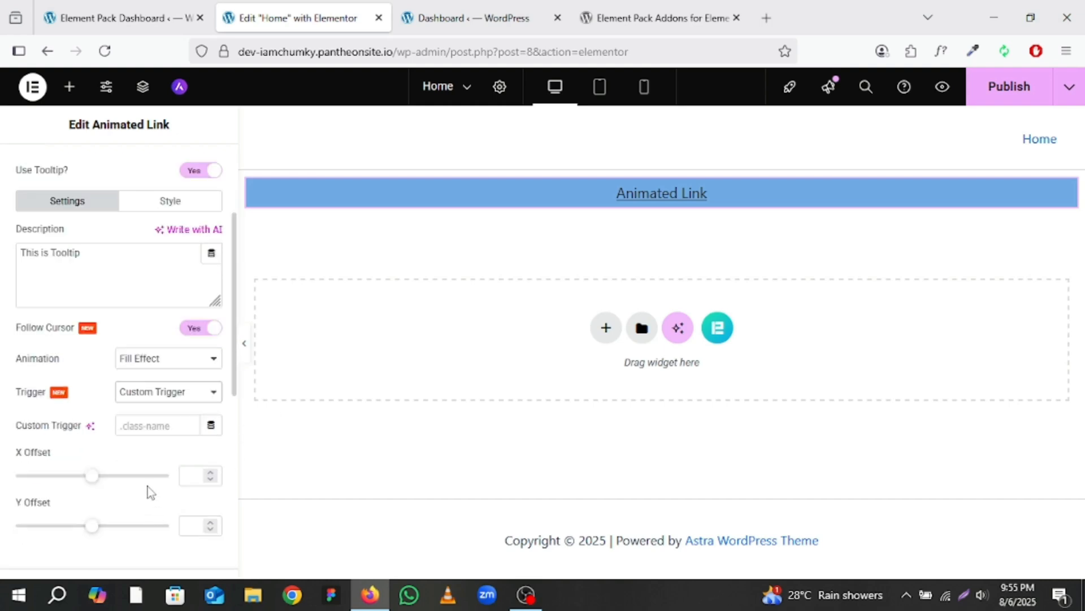
click(181, 399)
click(129, 416)
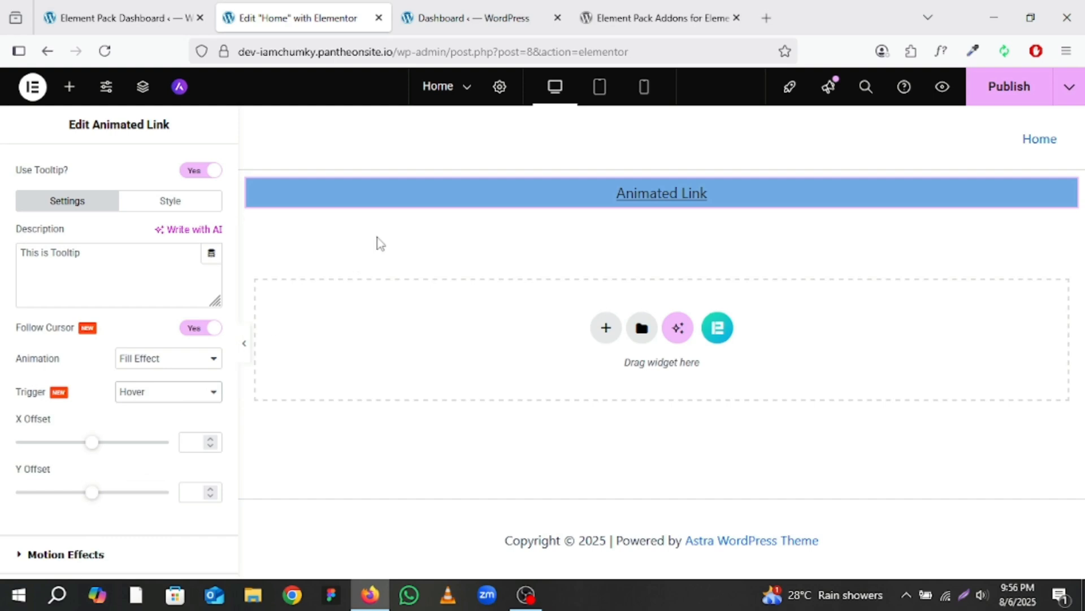
Step: Review the tooltip's Style options, from max width and colors to text alignment, box shadow and typography
click(171, 203)
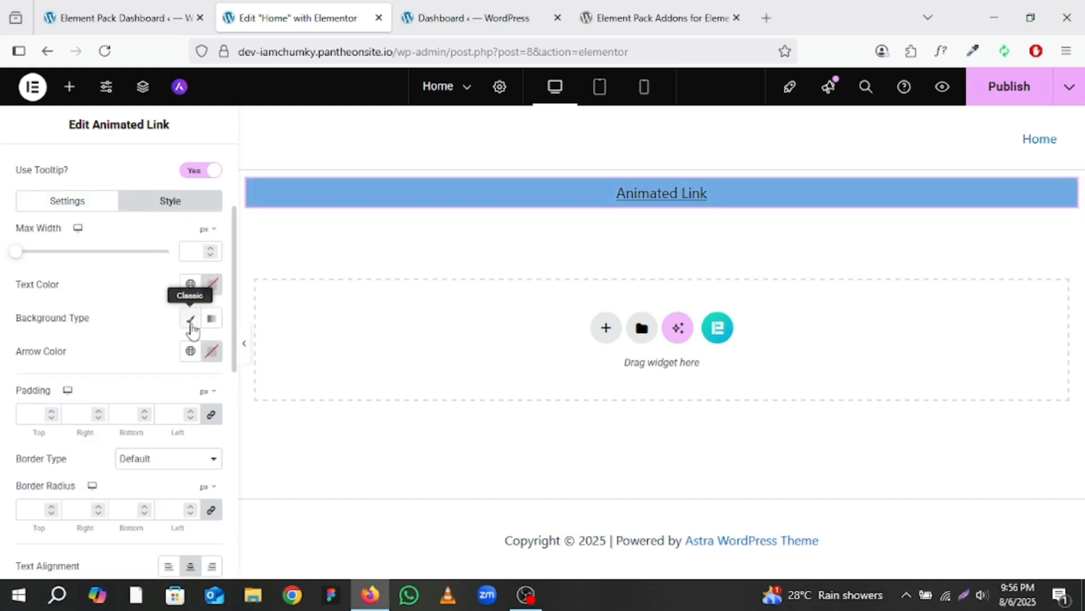
scroll(201, 339, down, 3)
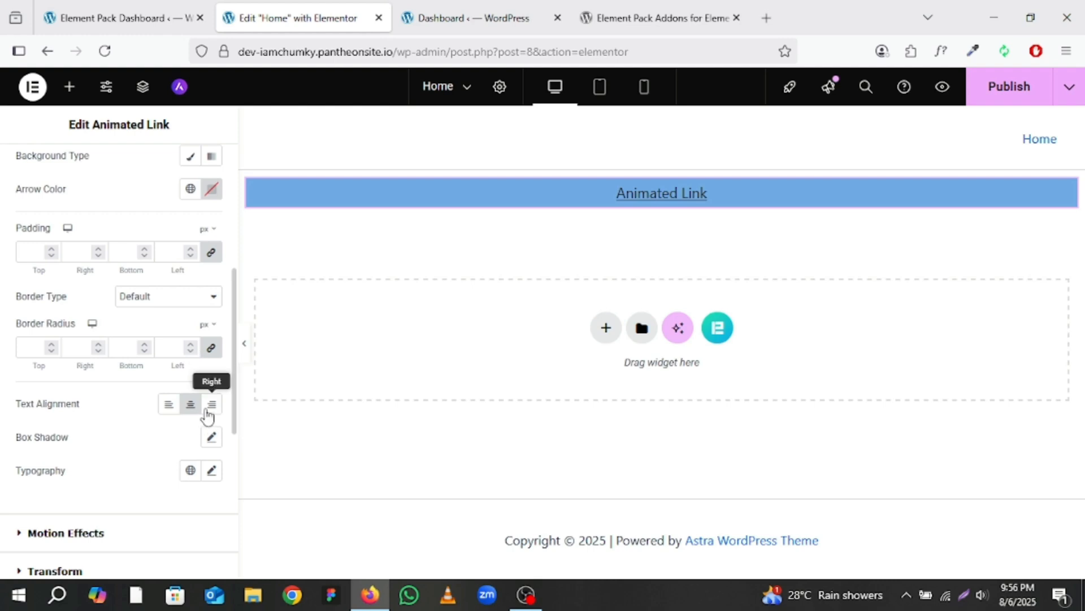
scroll(210, 410, up, 6)
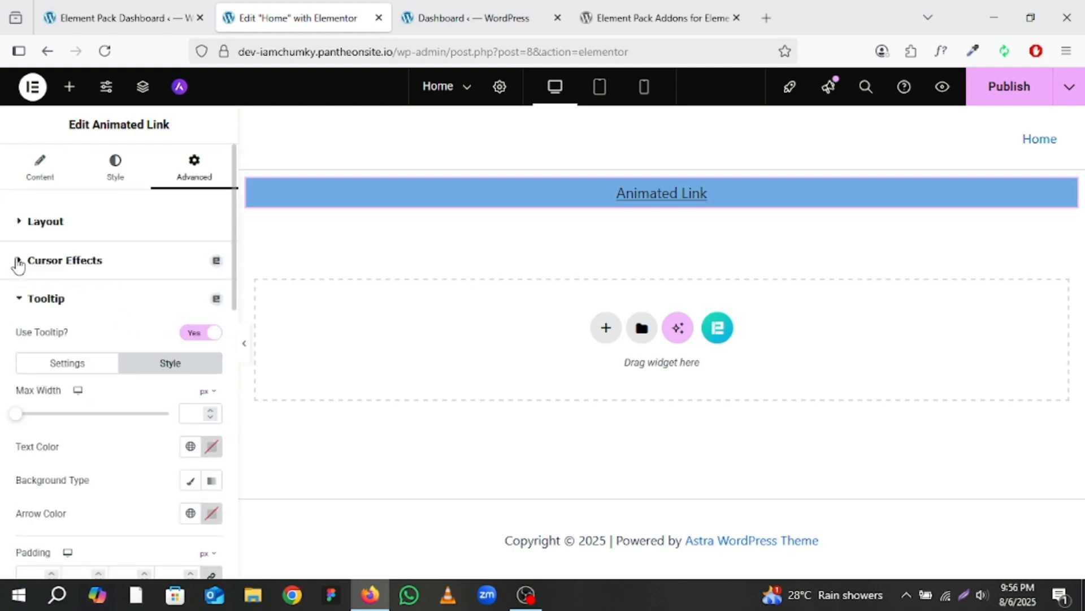
Step: Enable Cursor Effects for the animated link and preview the effect on the widget
click(16, 320)
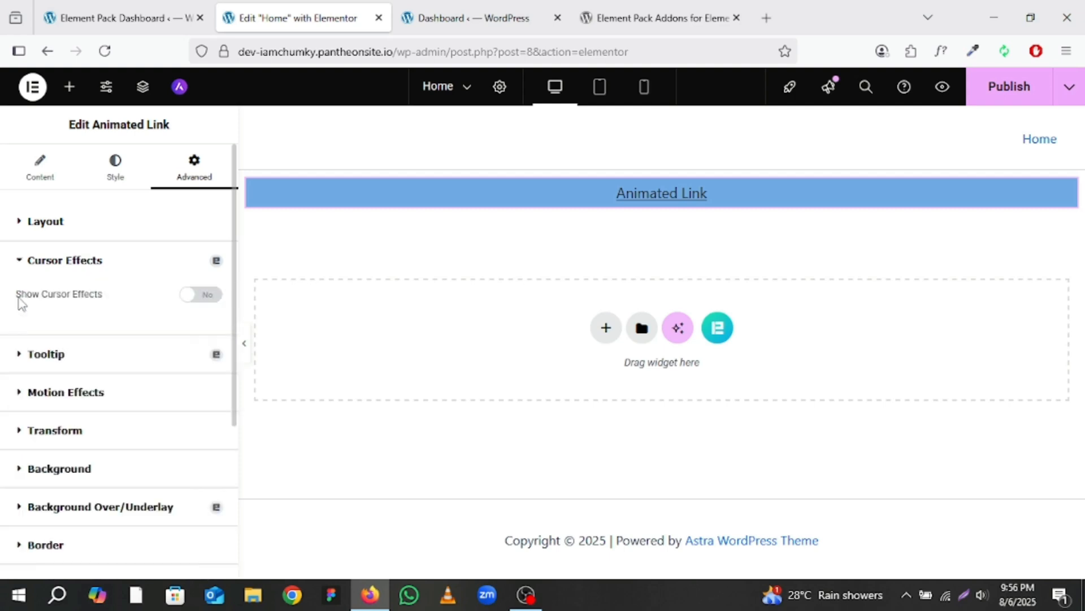
click(201, 295)
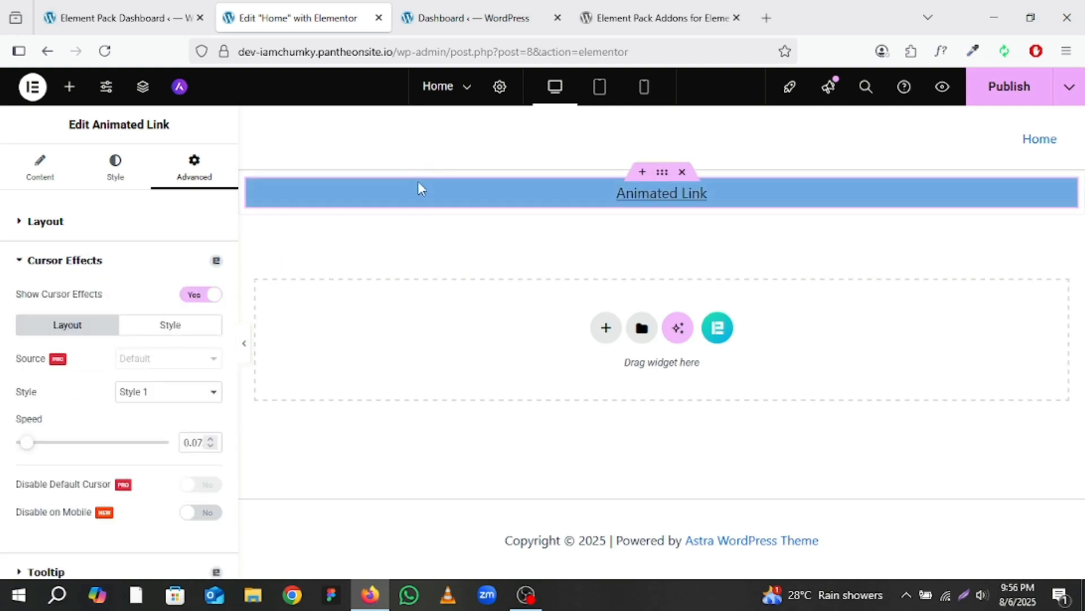
mouse_move(416, 194)
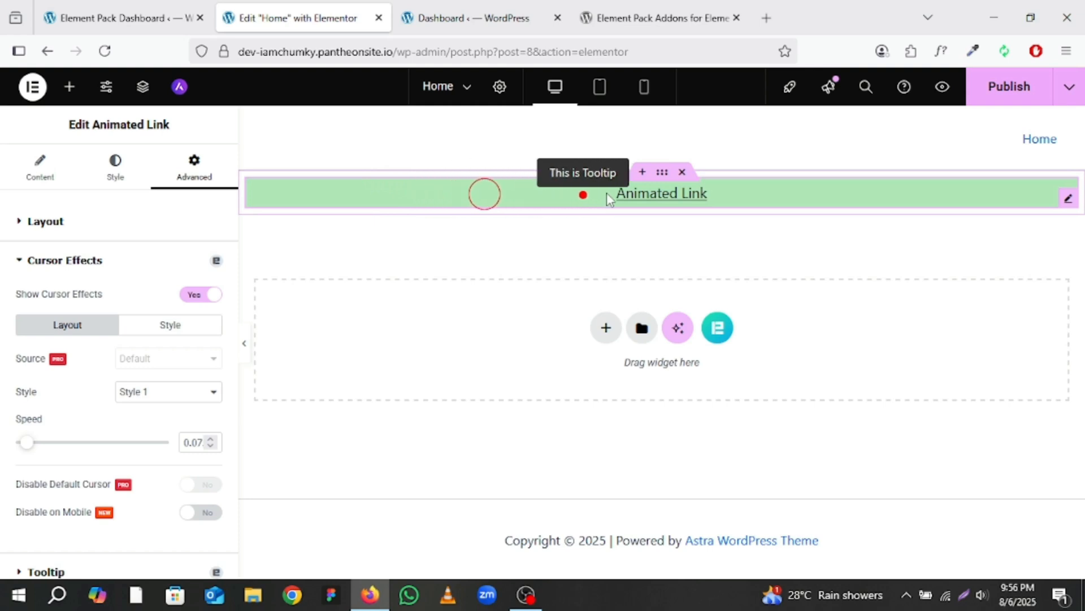
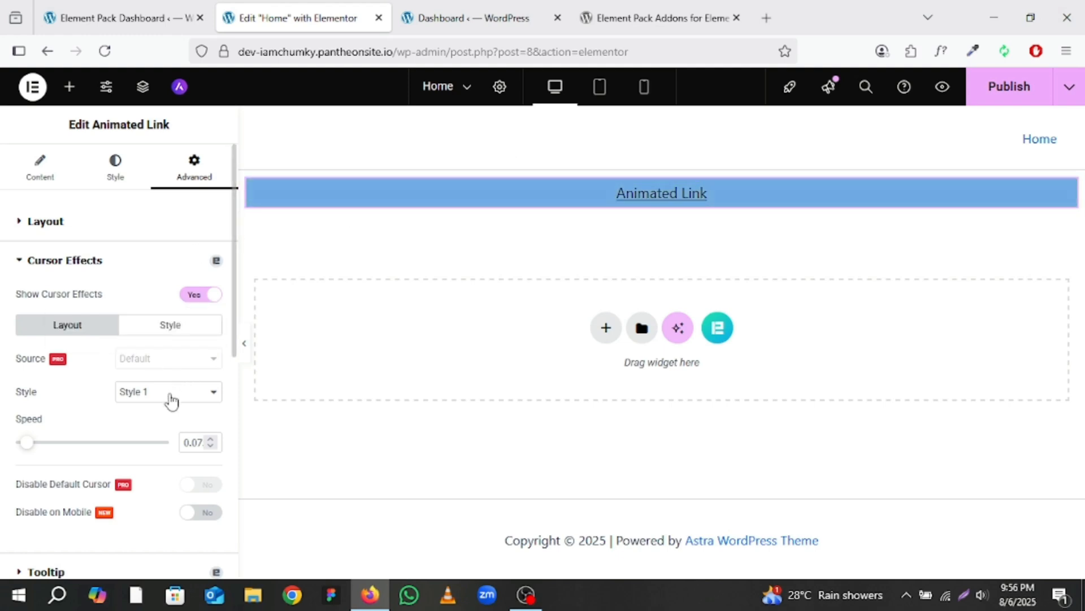
Step: Try the Cursor Effects' Disable on Mobile and Speed settings, then review the primary and secondary color and size options
click(197, 515)
click(198, 515)
drag(27, 449, 40, 447)
click(176, 331)
scroll(183, 412, down, 5)
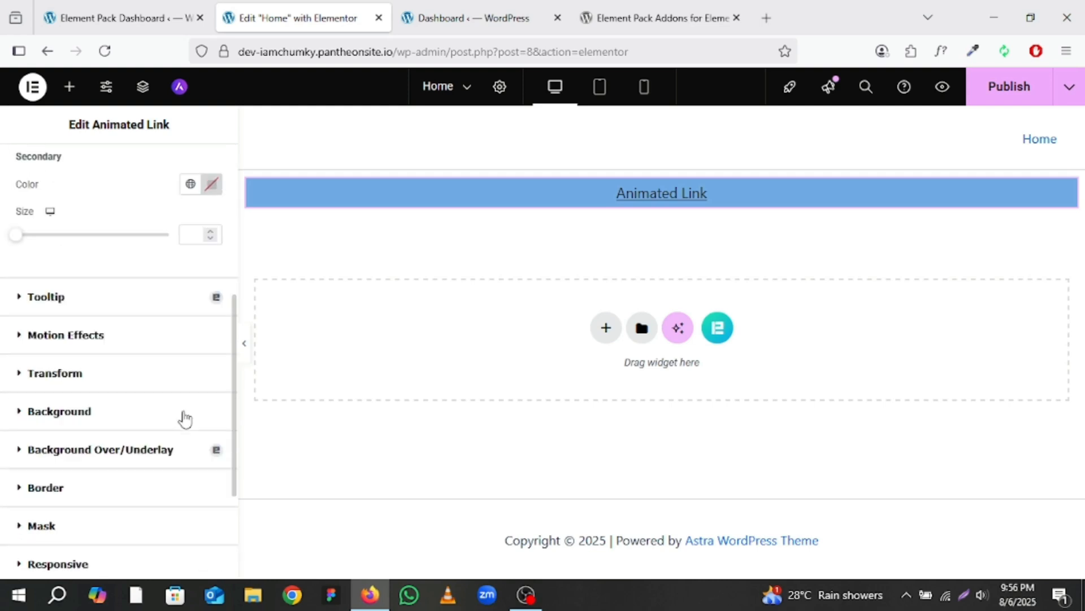
scroll(185, 418, up, 5)
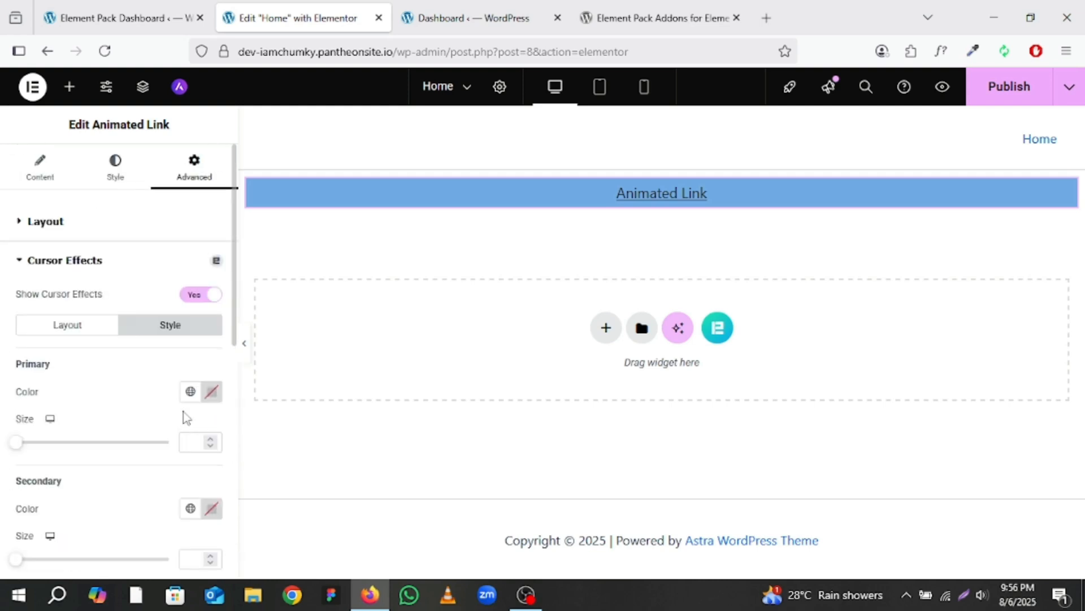
click(20, 261)
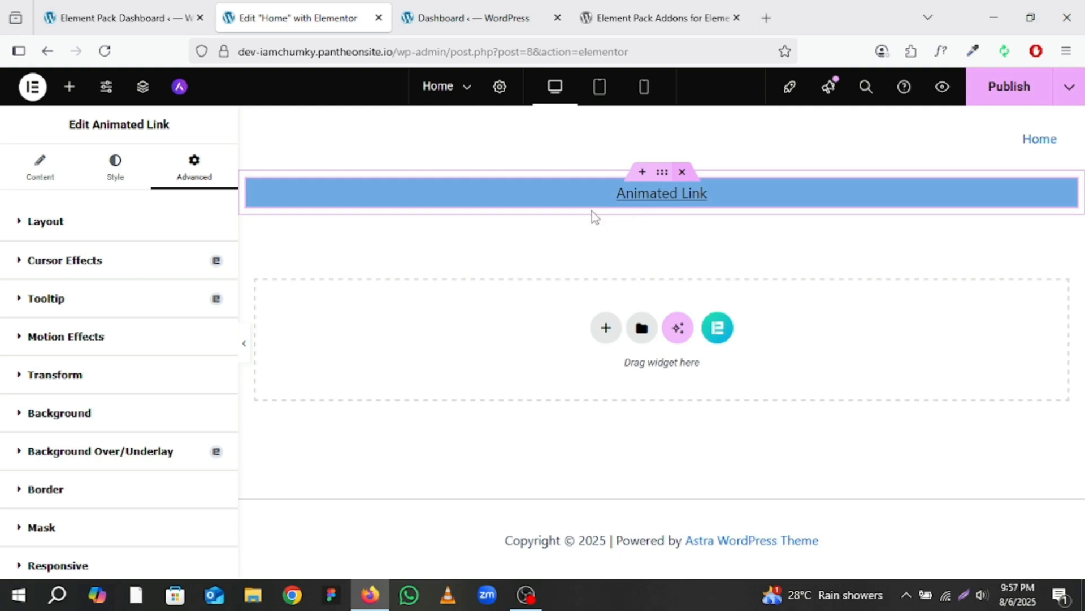
Step: Delete the Animated Link widget and add Element Pack's Brand Grid widget to the page
key(Delete)
scroll(143, 408, down, 4)
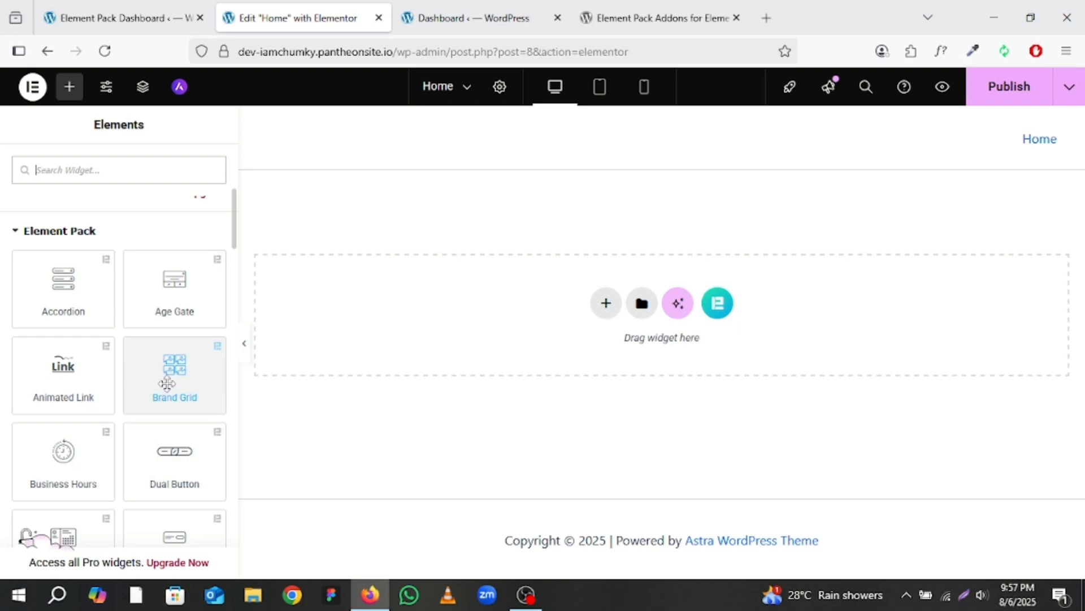
drag(164, 383, 496, 237)
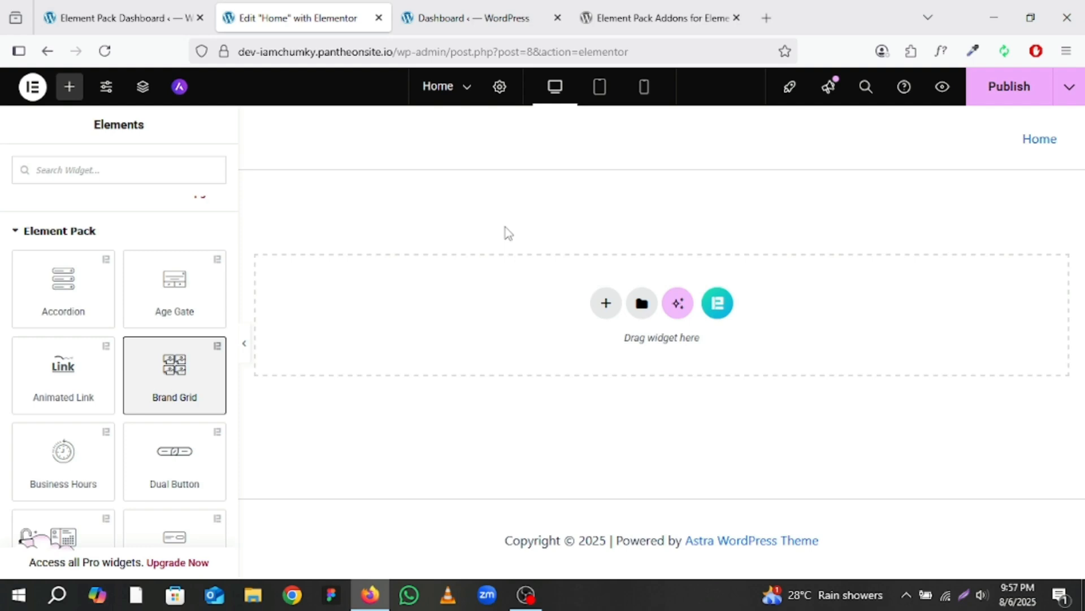
click(228, 364)
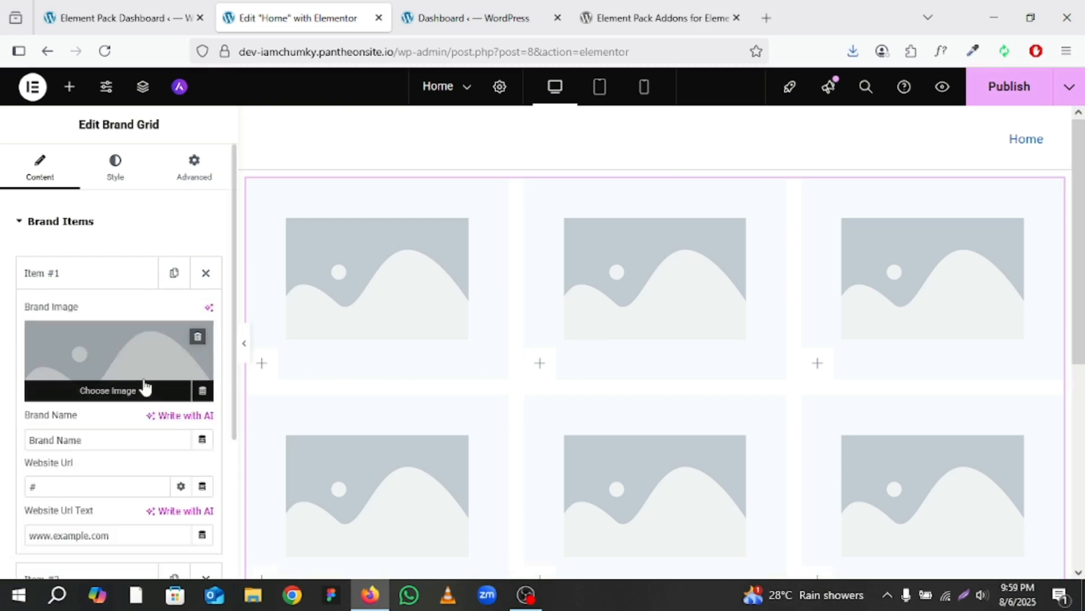
Step: Set Item #1's brand image to images.jpg from the media library and dismiss the Image Optimizer suggestion
click(148, 373)
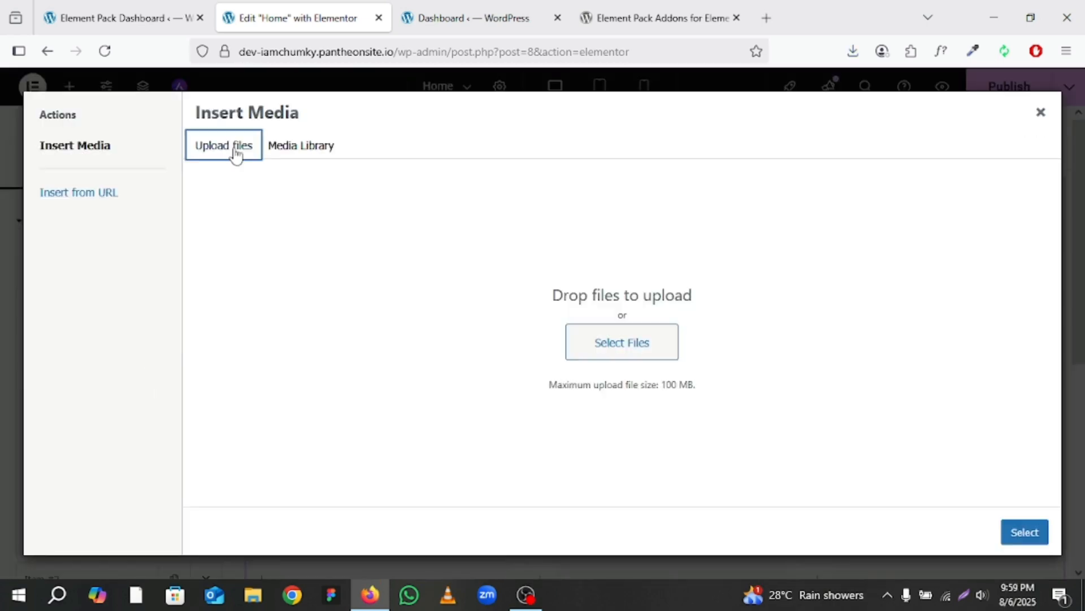
click(286, 152)
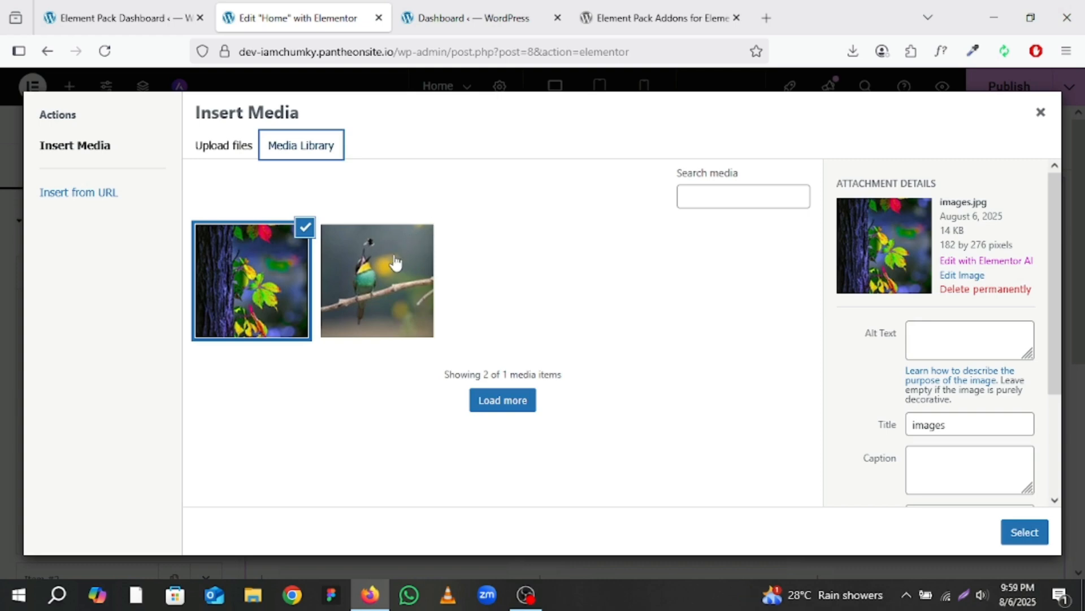
click(1026, 531)
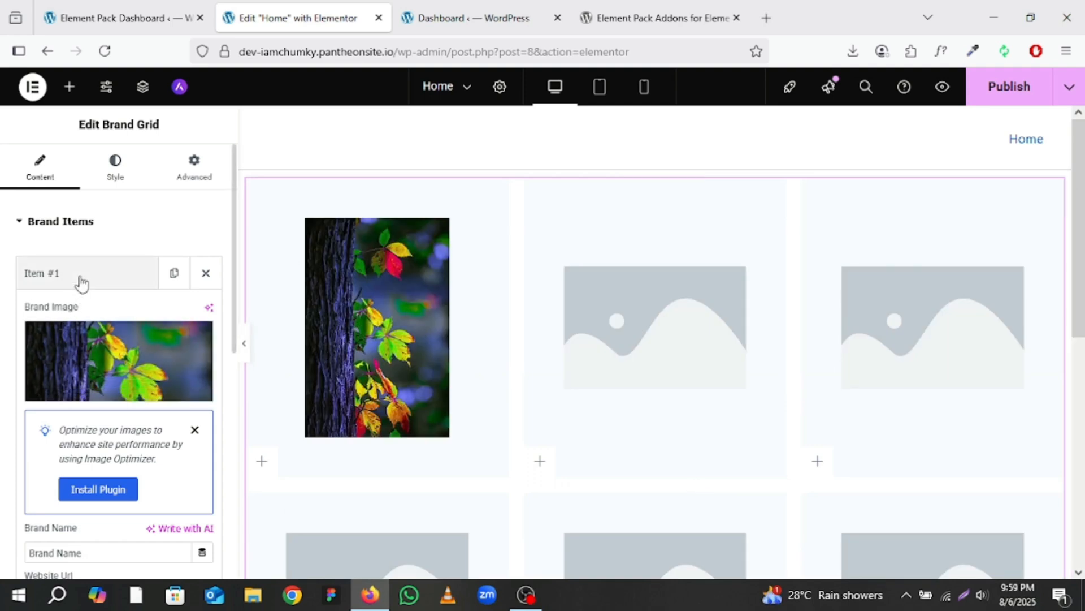
scroll(79, 283, down, 2)
click(195, 348)
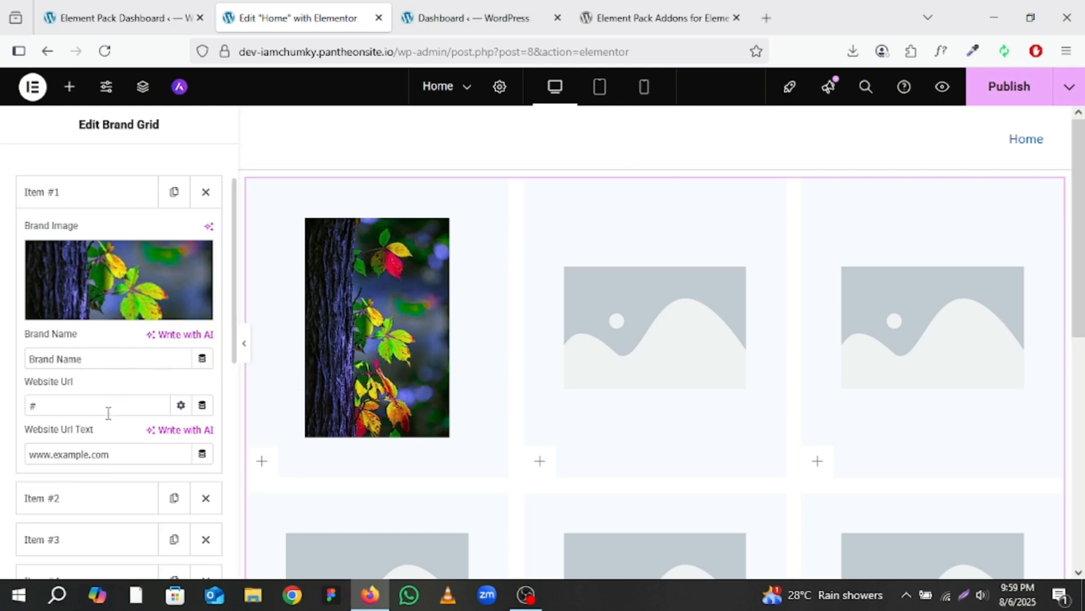
Step: Set Item #2's brand image to the picture of the bird on a branch from the media library
scroll(128, 459, down, 3)
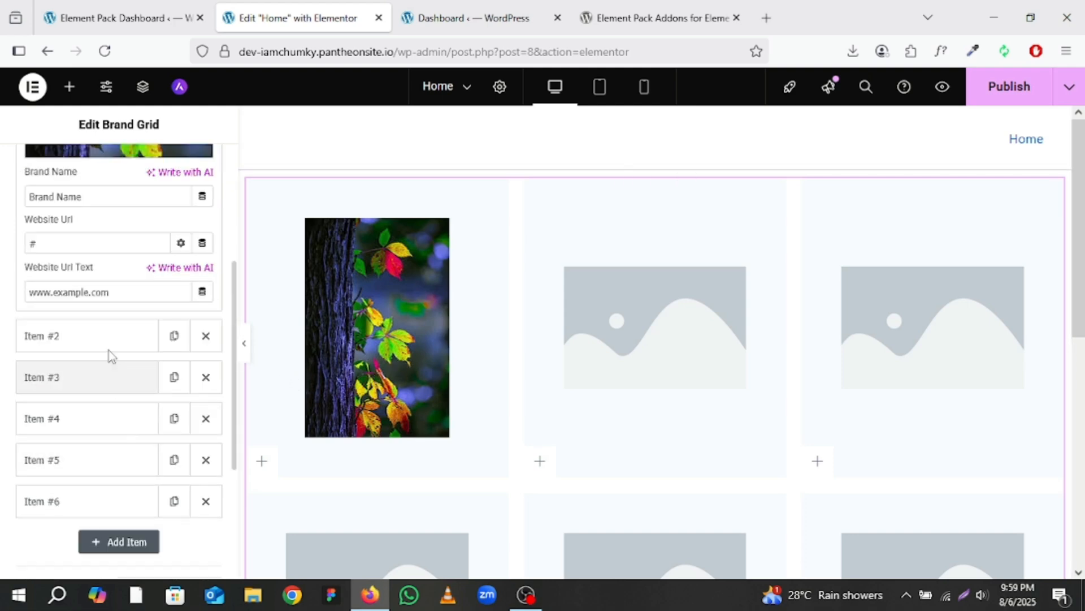
click(100, 333)
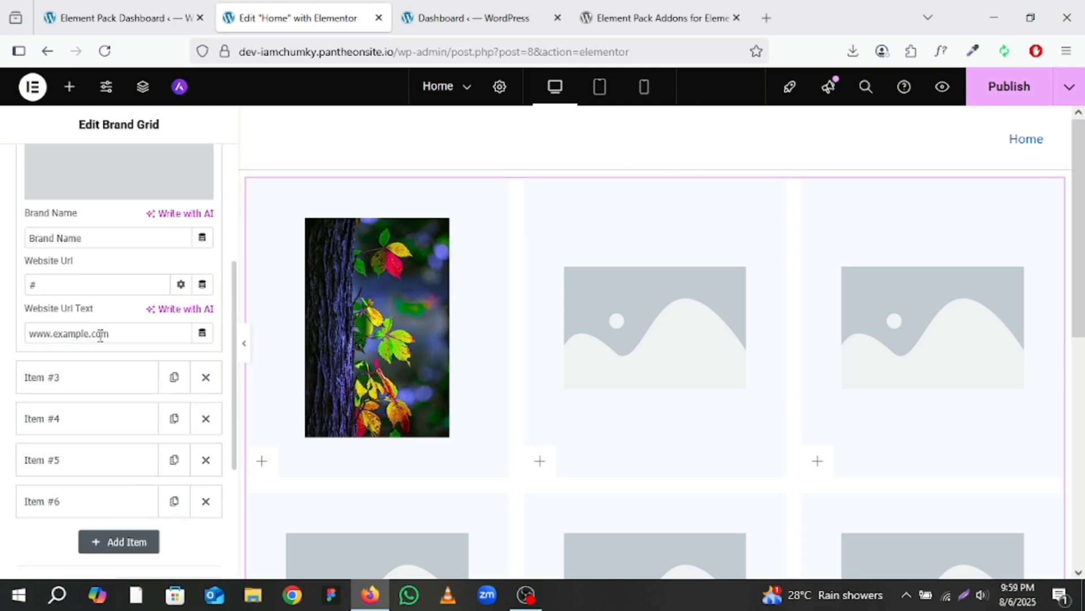
click(139, 183)
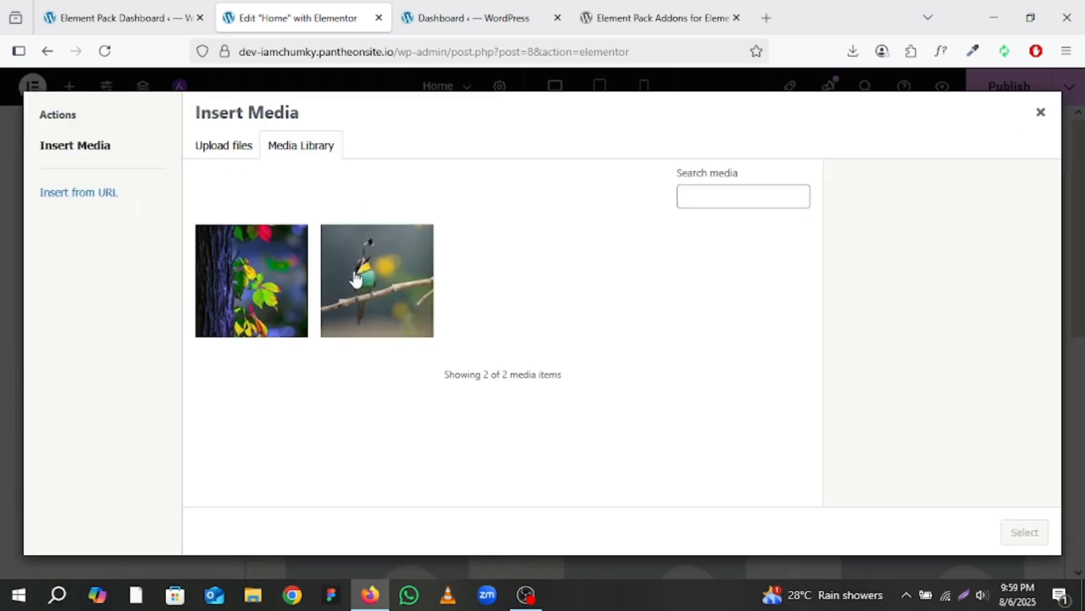
click(357, 277)
click(1039, 535)
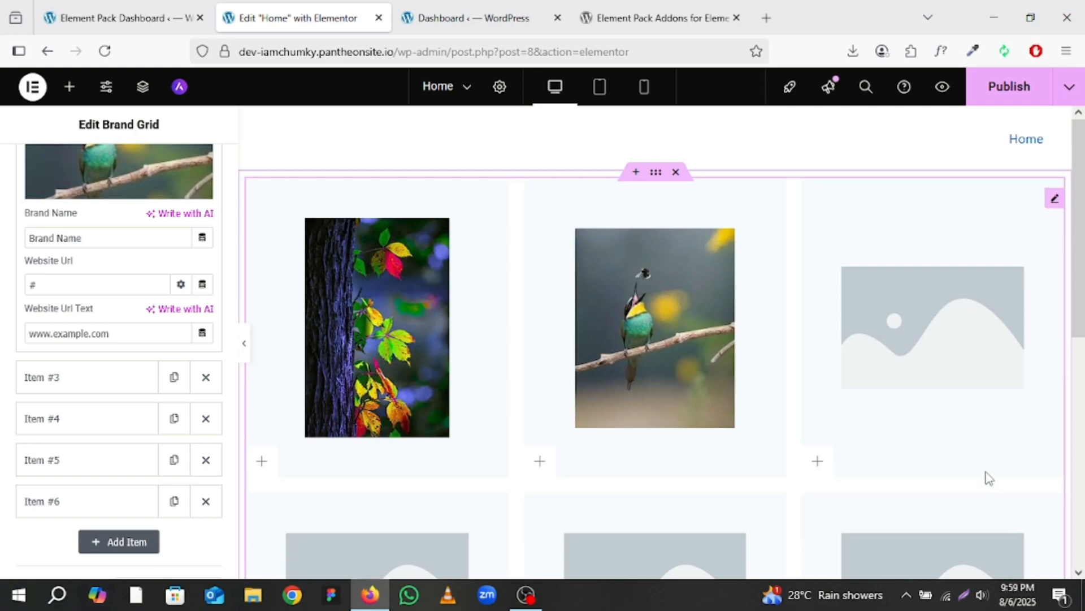
Step: Check the remaining grid items and set the Brand Grid's image resolution to Full
scroll(677, 362, down, 5)
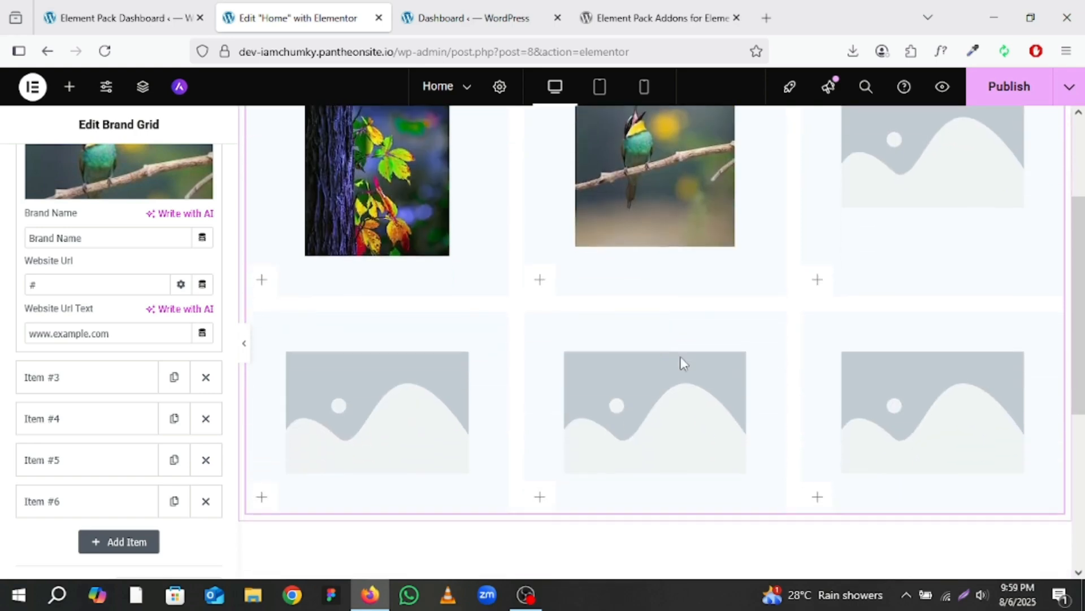
scroll(53, 438, down, 3)
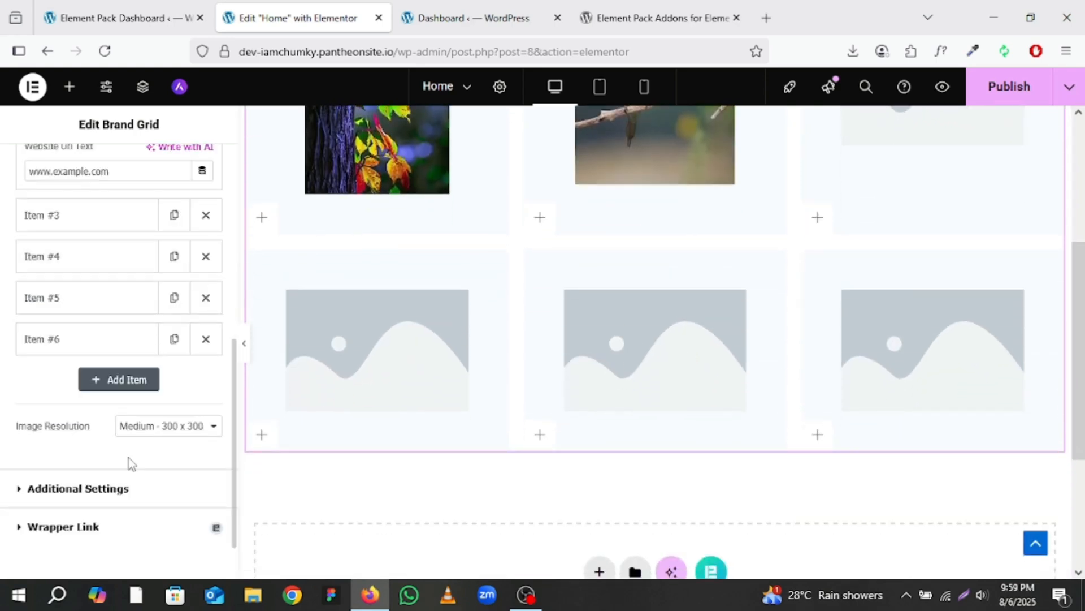
click(212, 430)
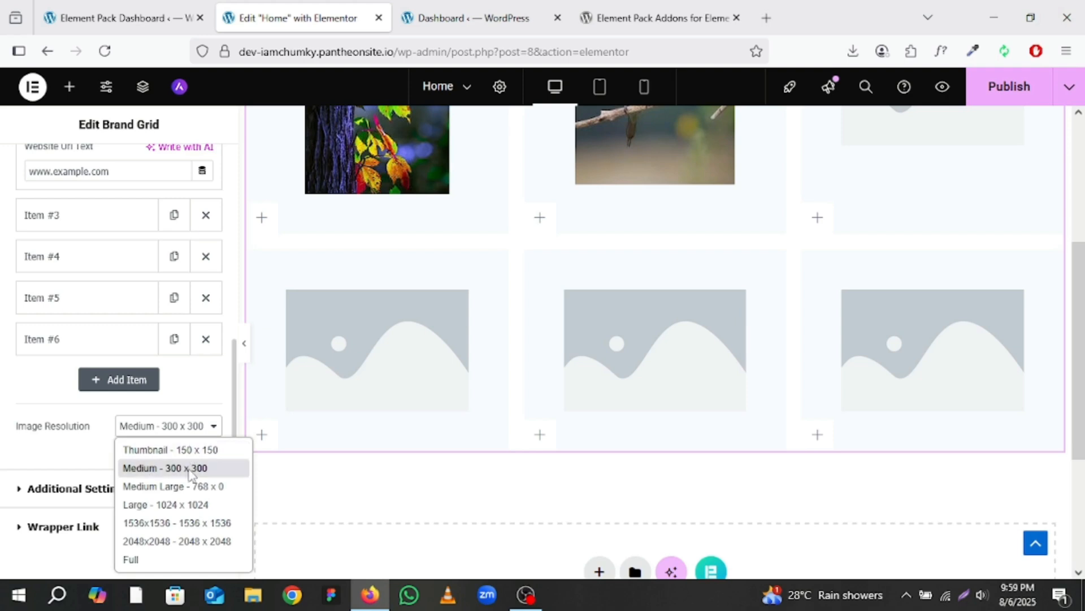
click(161, 556)
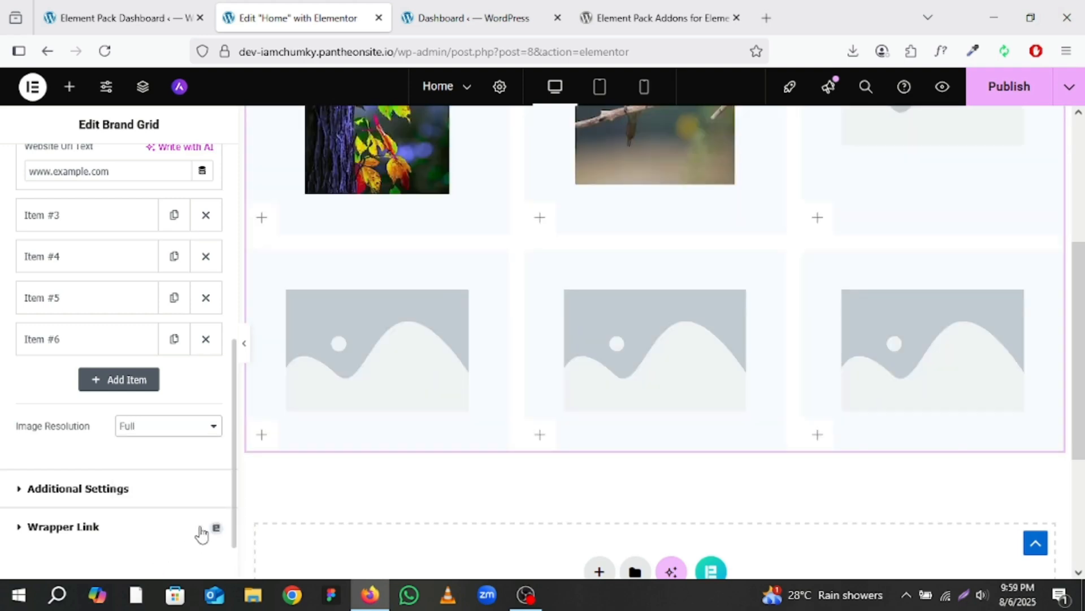
Step: Set the Brand Grid to 2 columns in its additional settings and check the layout
click(109, 490)
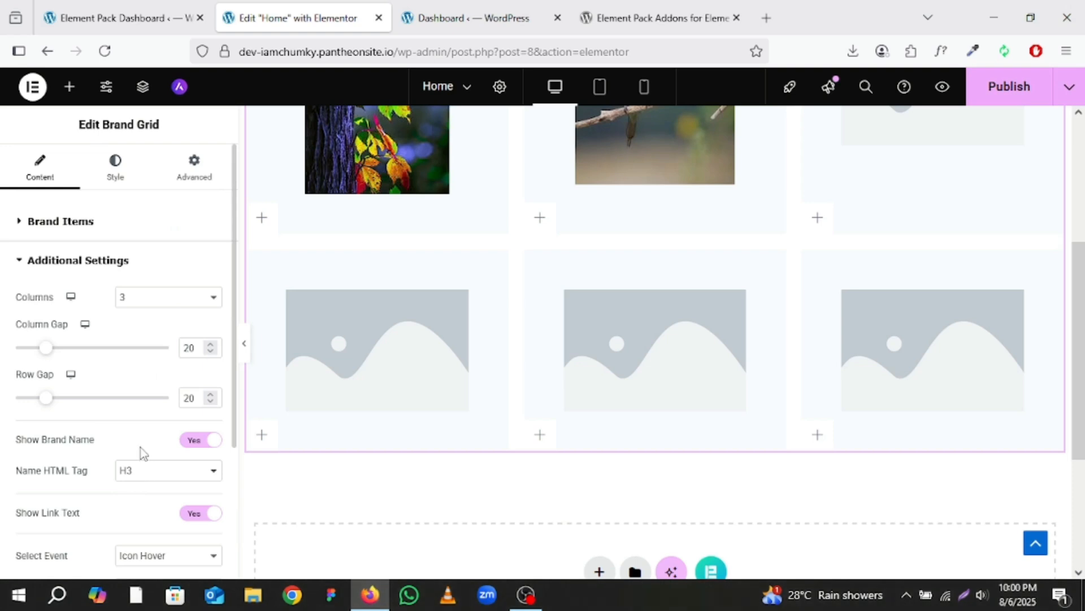
click(201, 303)
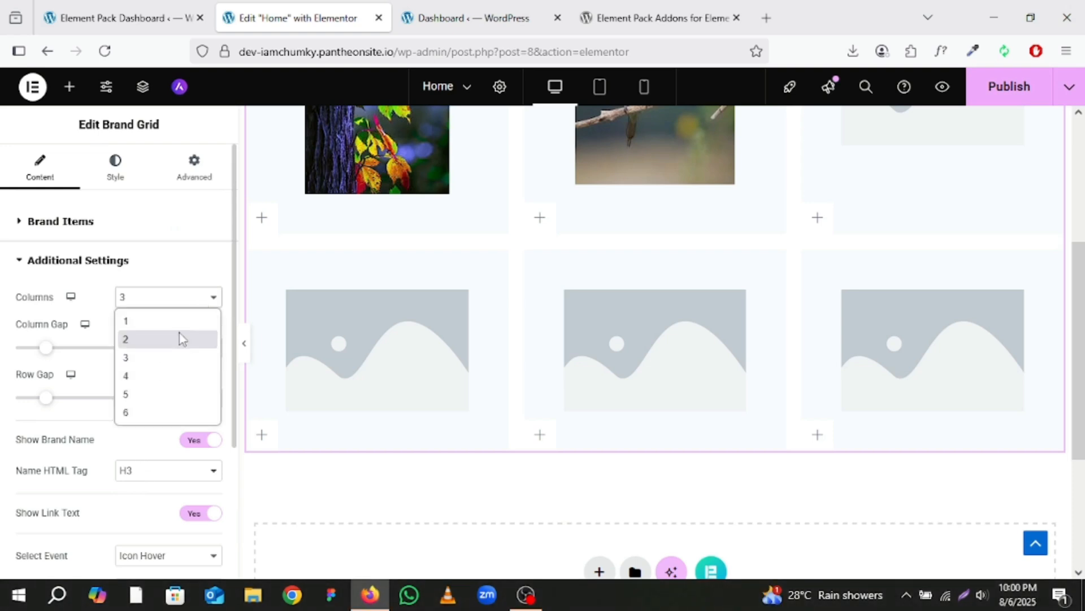
click(179, 338)
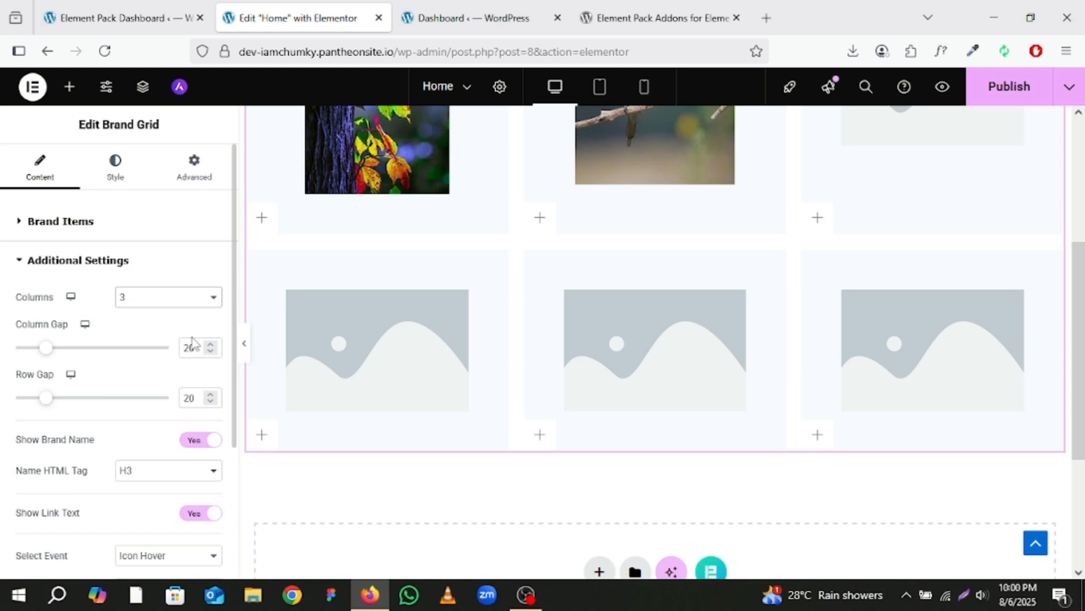
scroll(535, 367, up, 3)
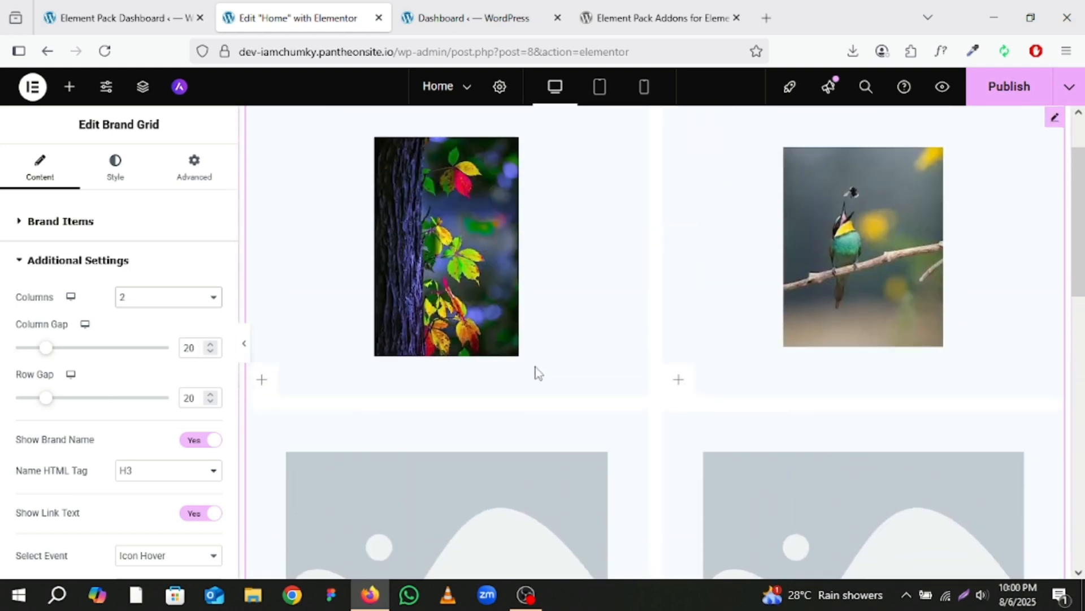
scroll(537, 373, up, 1)
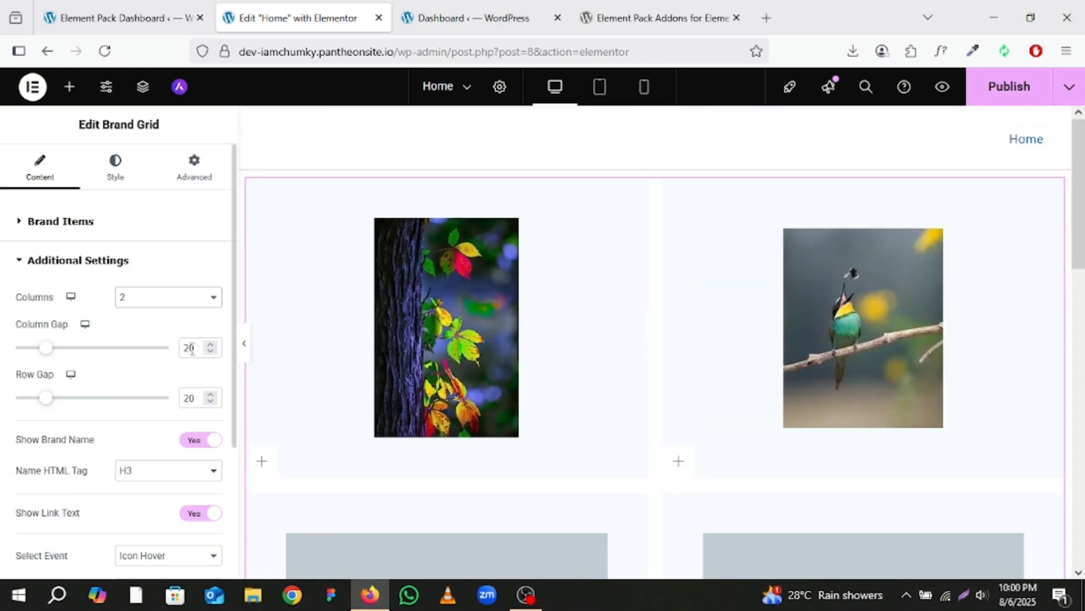
Step: Change the Brand Grid to 4 columns and look over its remaining additional settings
click(212, 298)
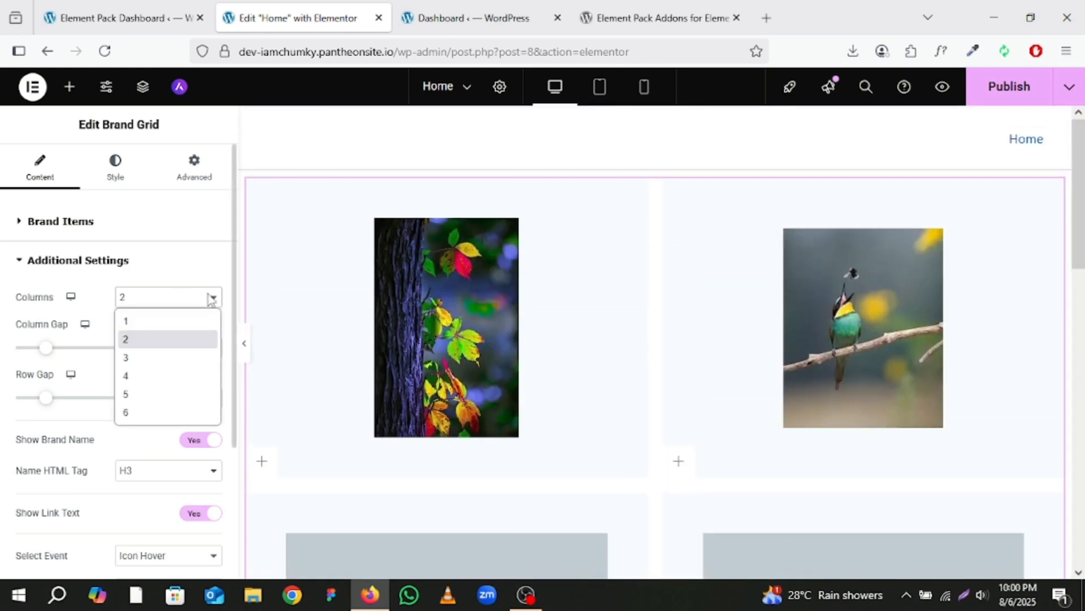
click(170, 377)
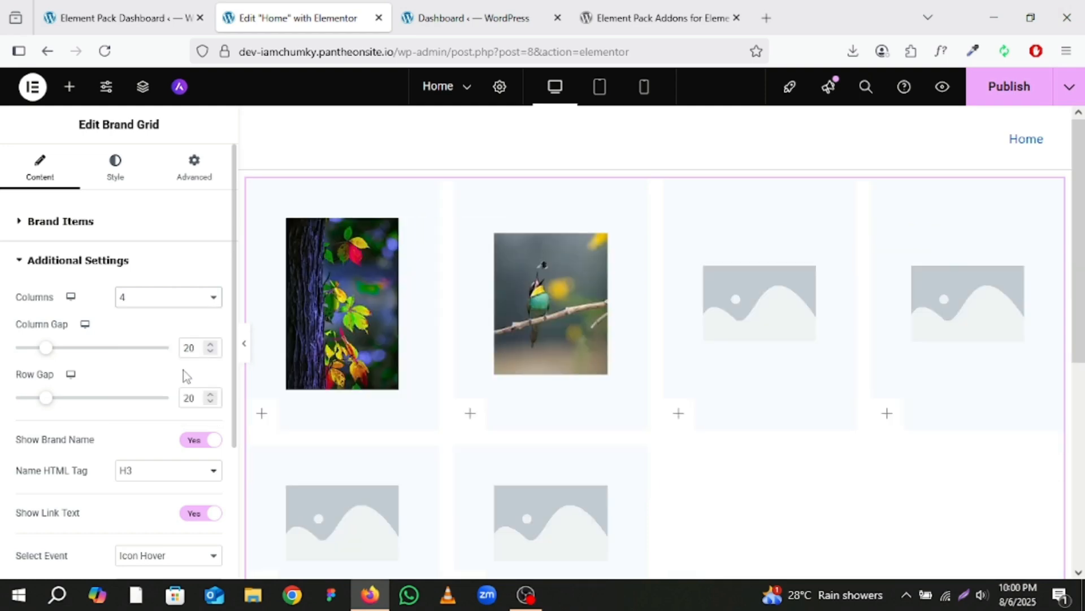
scroll(192, 377, down, 3)
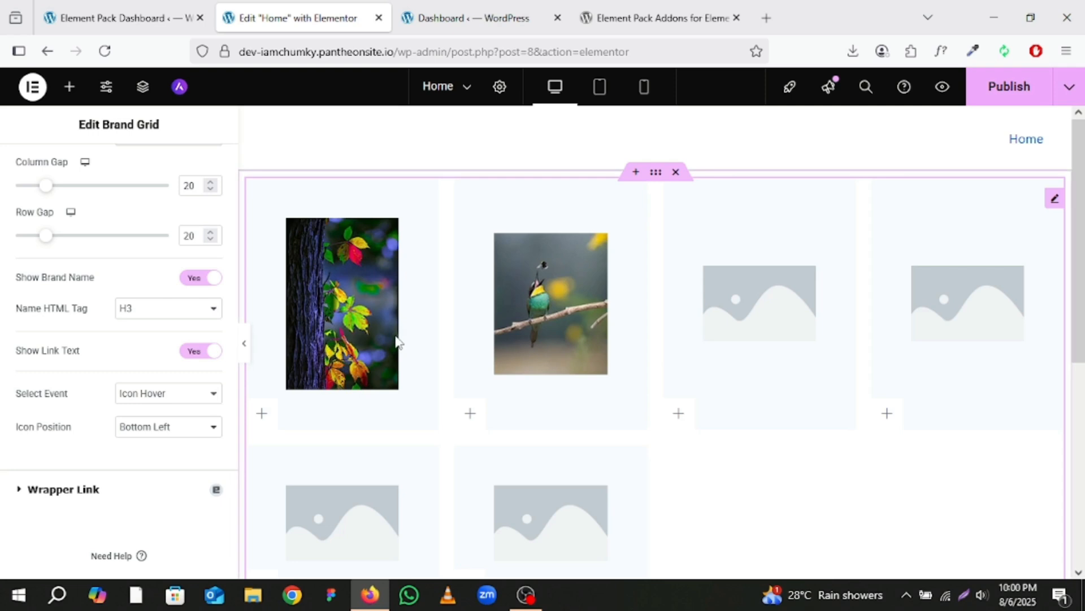
Step: Delete the Brand Grid and add Element Pack's Business Hours widget to the page
click(676, 172)
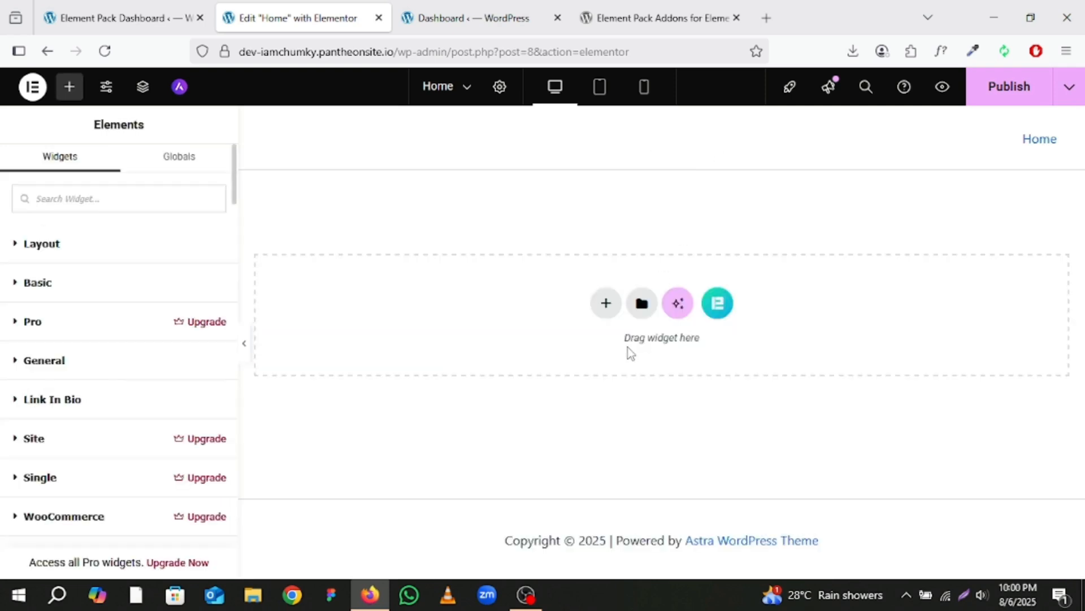
scroll(149, 422, down, 5)
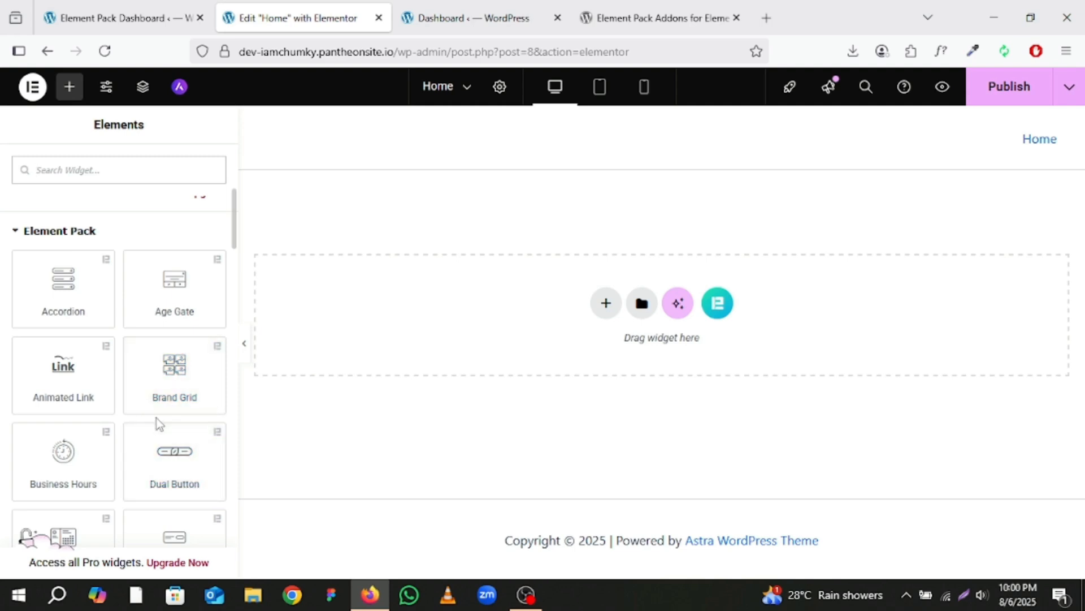
mouse_move(63, 482)
mouse_down()
mouse_move(131, 465)
mouse_move(60, 475)
mouse_up()
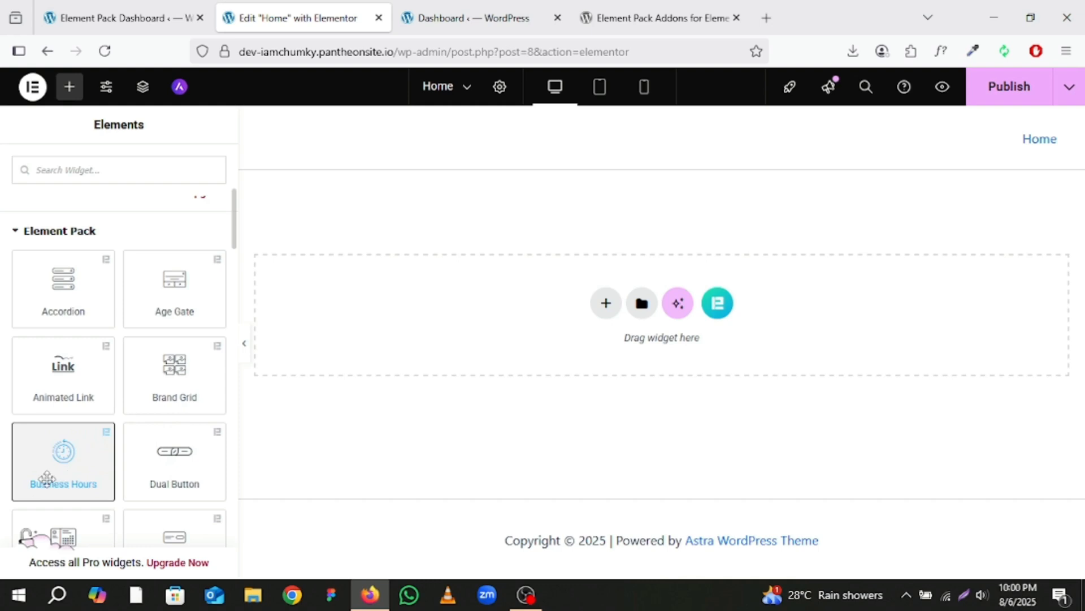
click(47, 478)
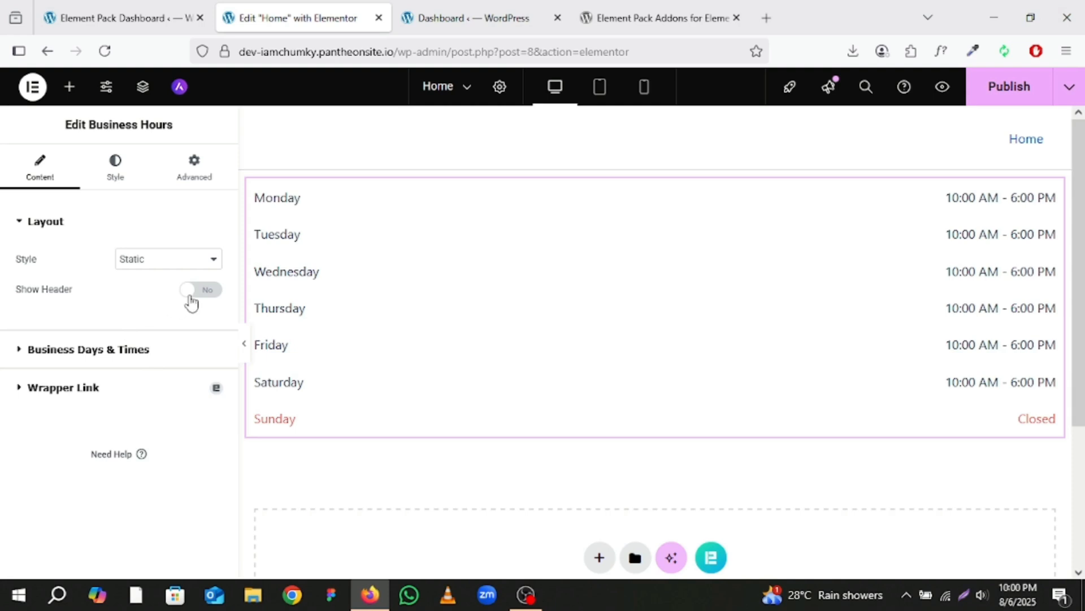
Step: Show the header on the Business Hours widget, check the schedule, and set the layout style to Dynamic
click(191, 303)
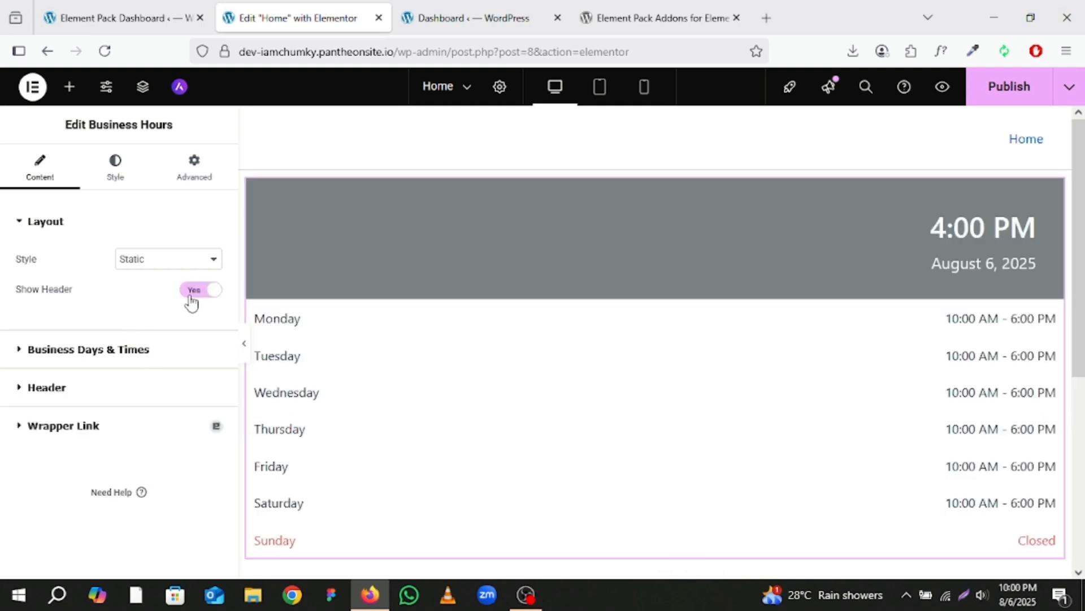
scroll(627, 406, down, 3)
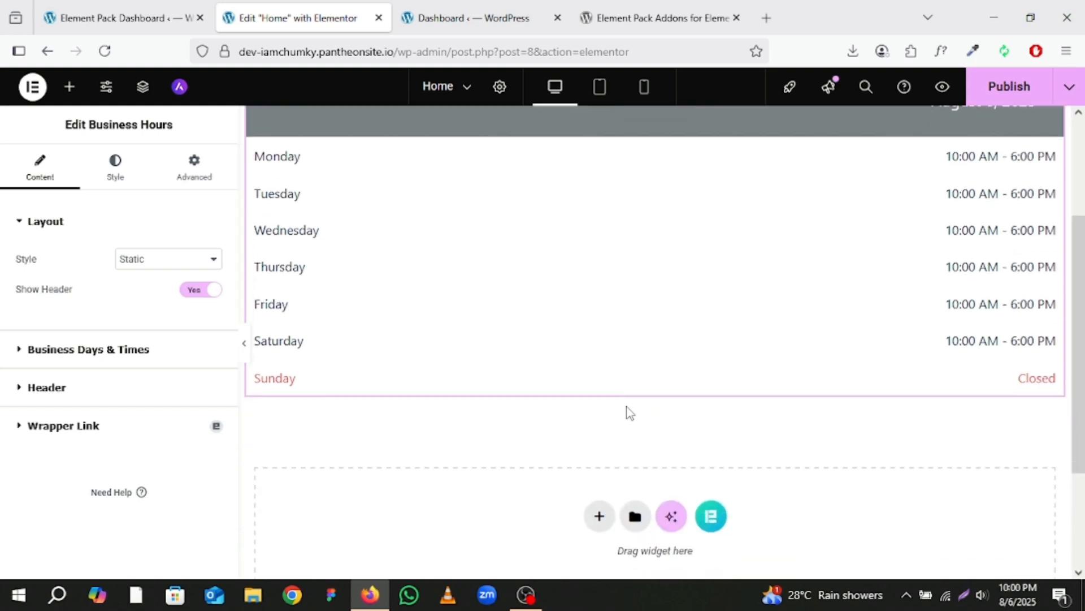
scroll(626, 406, up, 3)
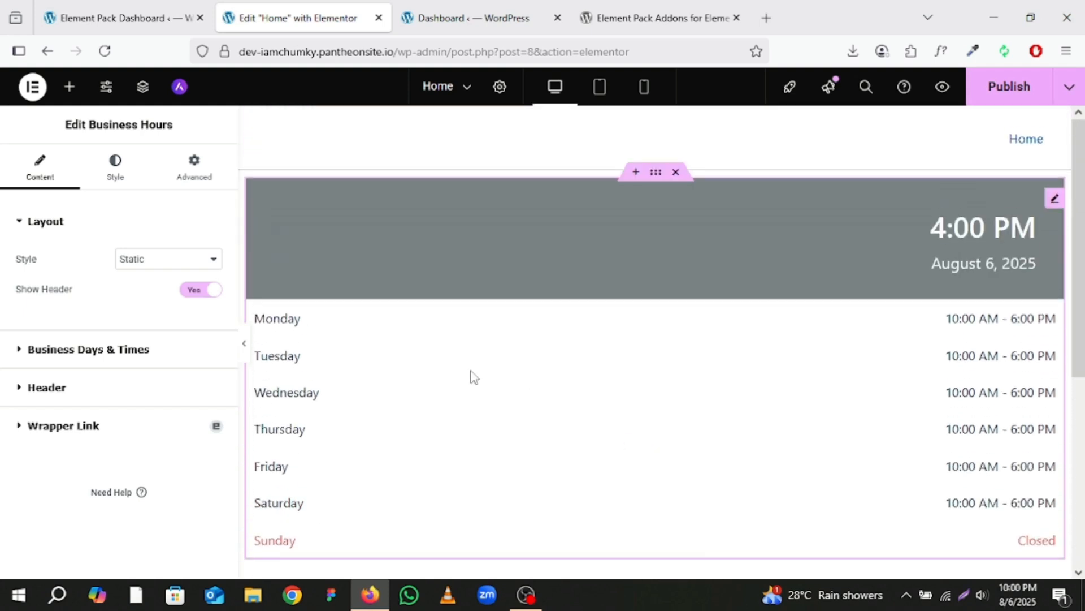
click(191, 267)
click(179, 297)
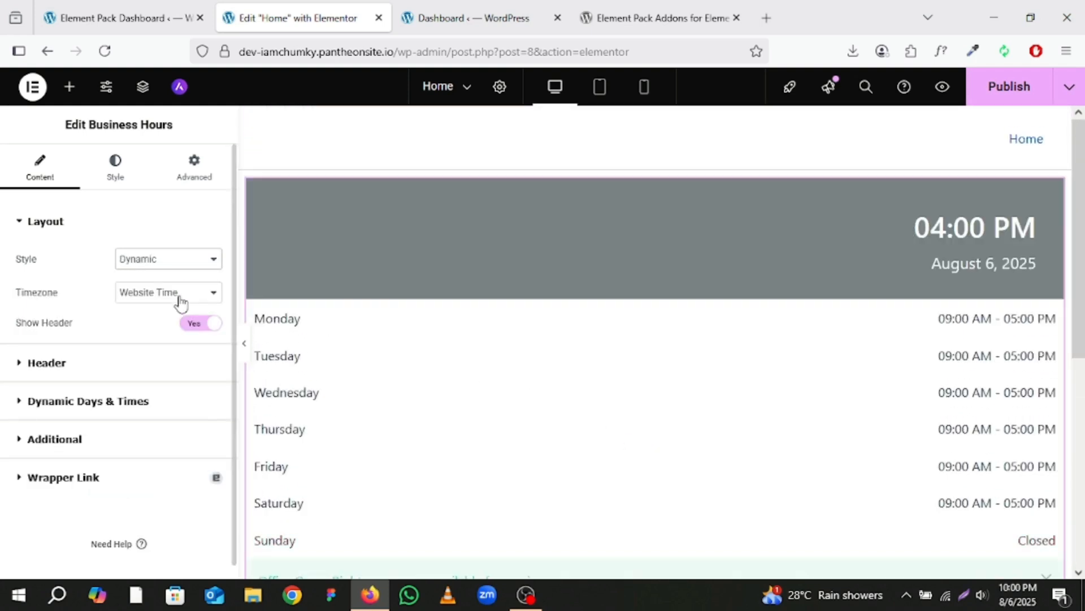
Step: Set the Business Hours timezone to UT or UTC - GMT -0 and check the schedule
scroll(430, 339, down, 3)
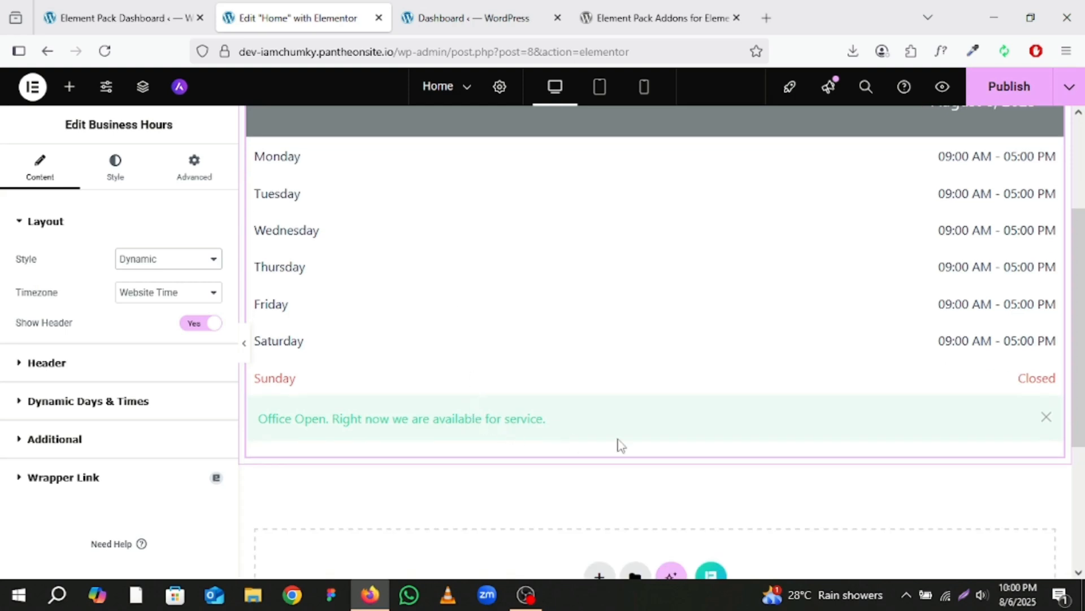
scroll(680, 430, up, 2)
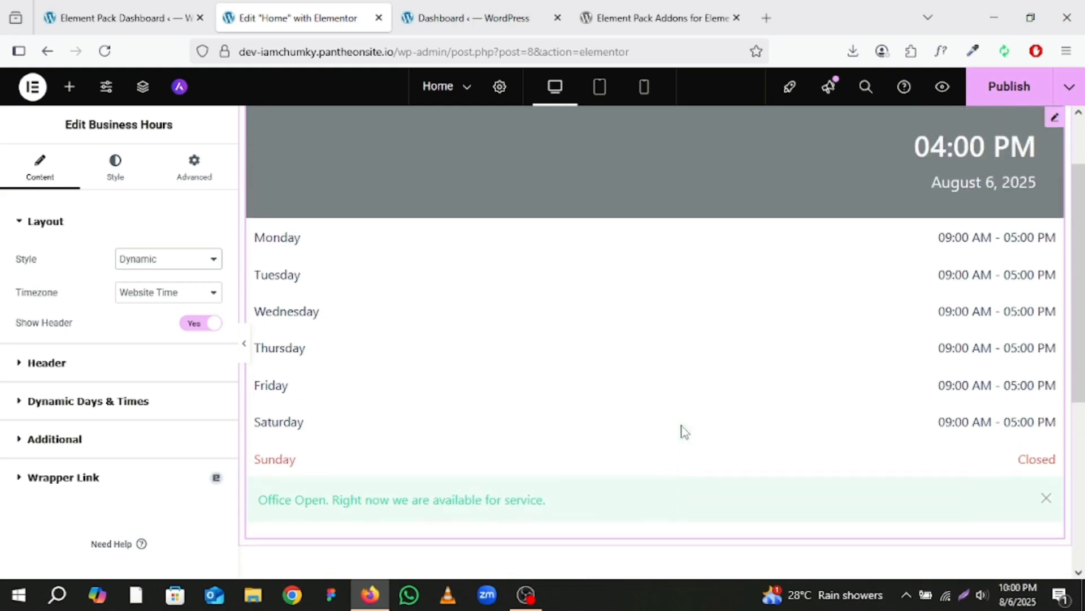
click(158, 293)
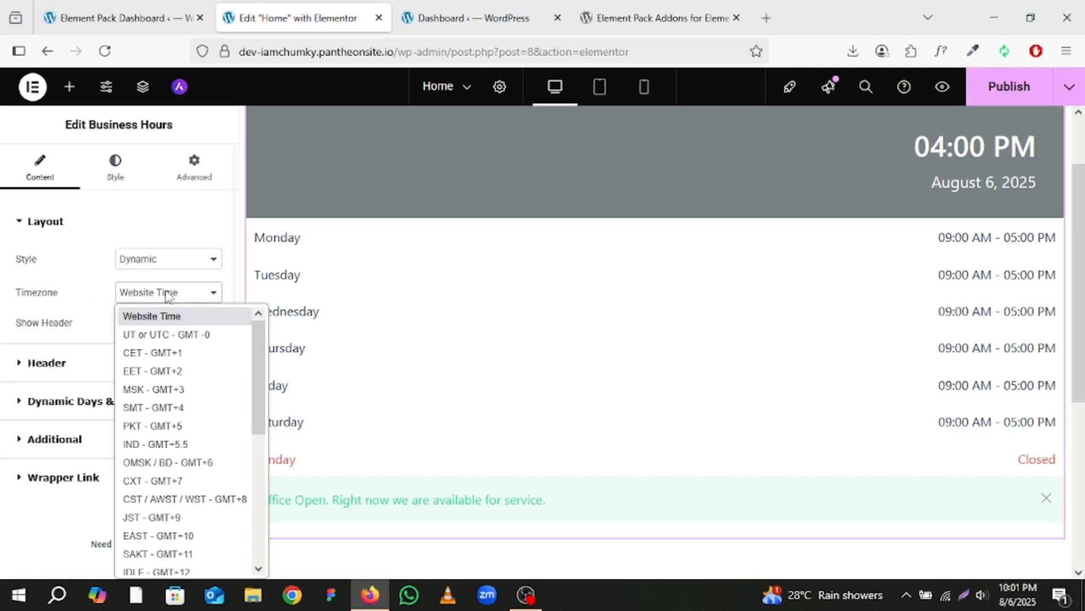
scroll(154, 467, down, 5)
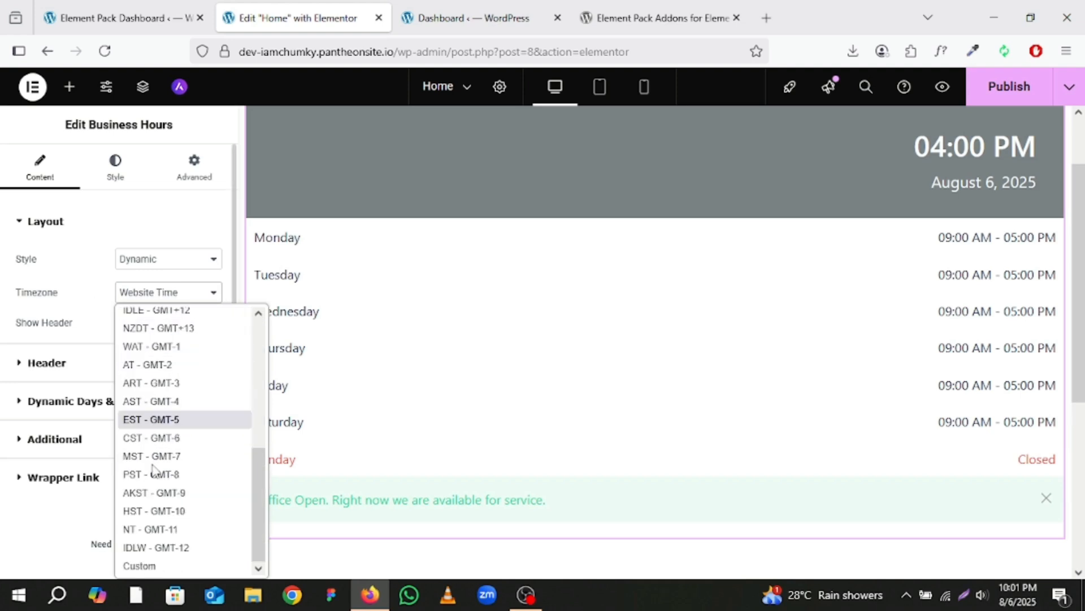
scroll(154, 470, up, 5)
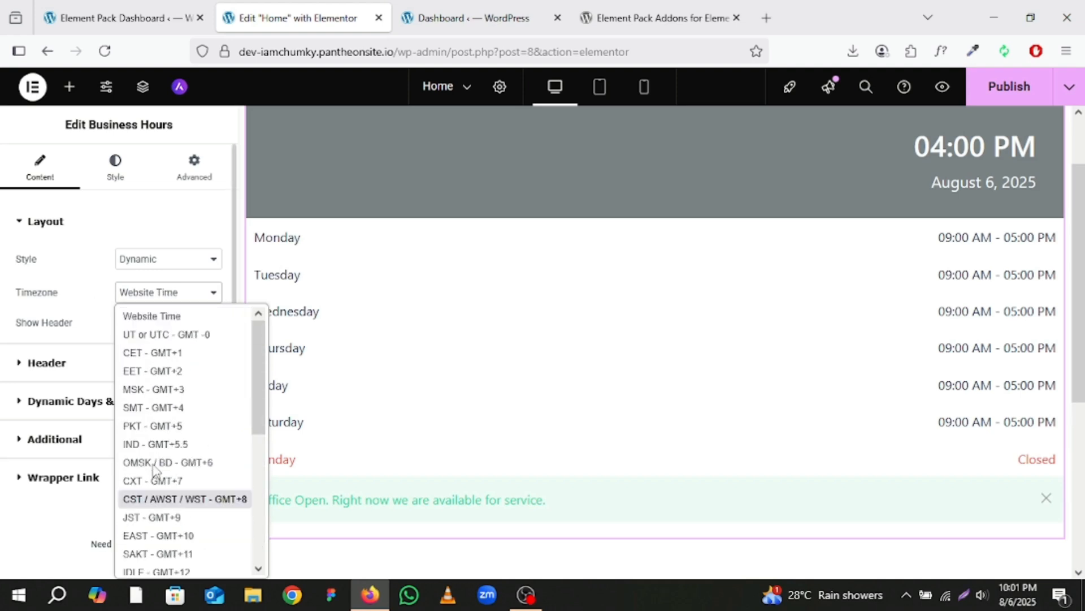
click(145, 339)
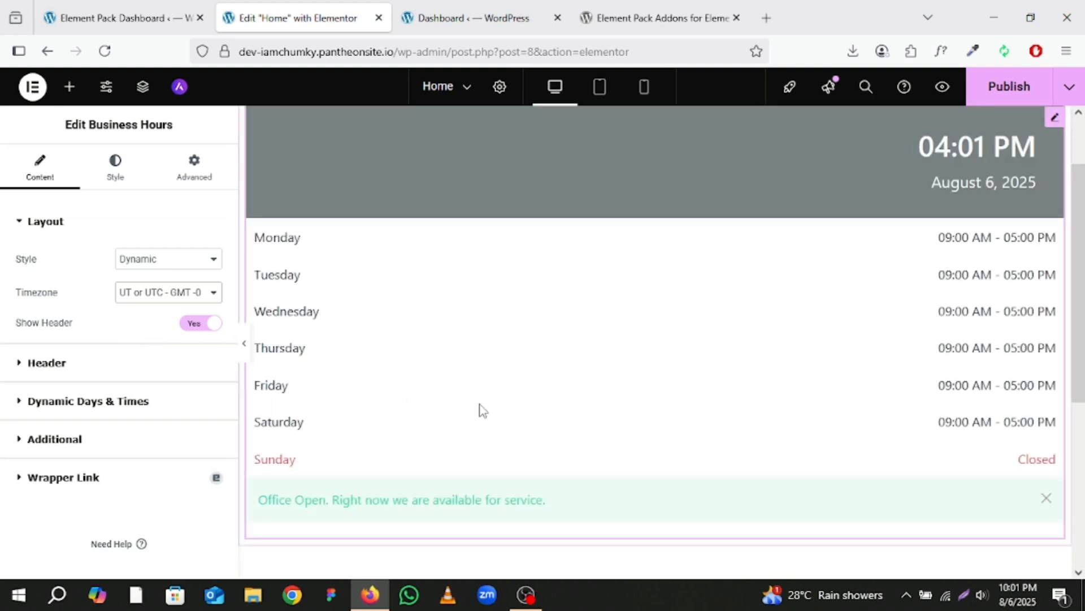
scroll(480, 409, up, 2)
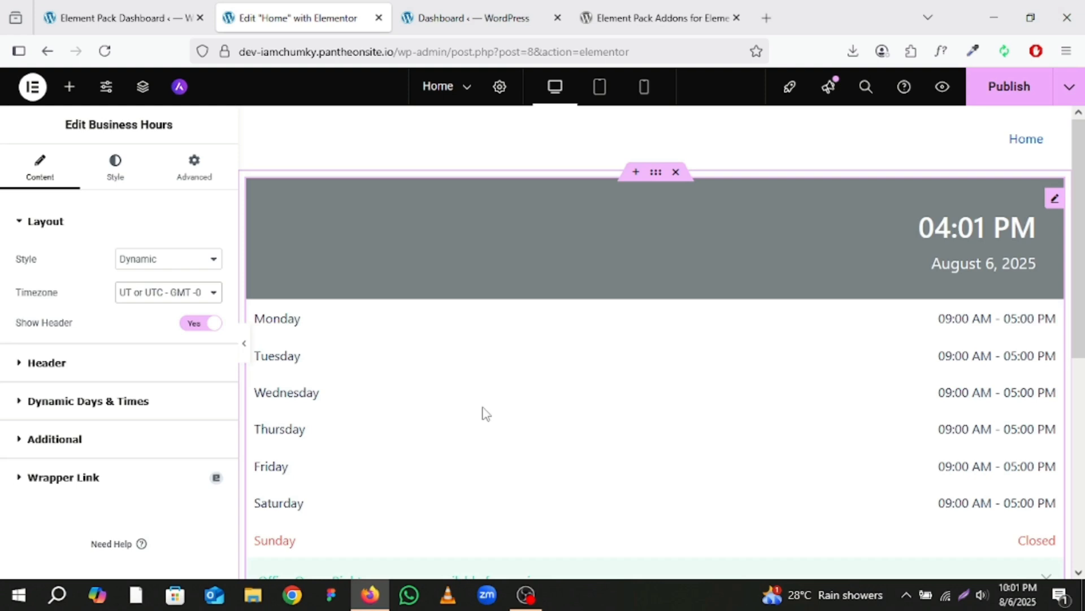
scroll(484, 411, down, 2)
scroll(484, 411, down, 2)
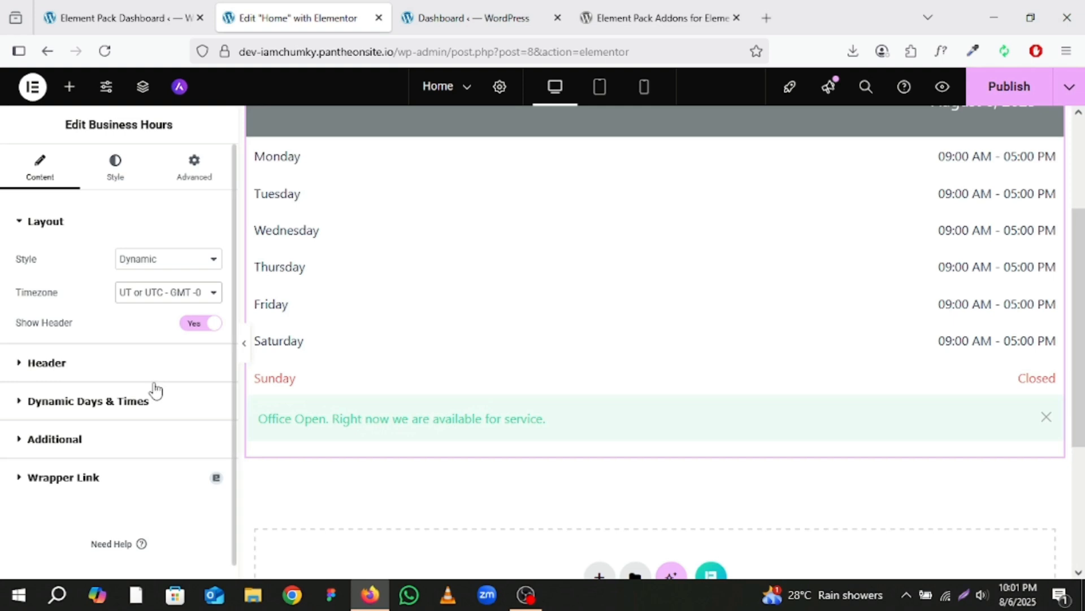
Step: Try the centered alignment for the Business Hours header, and set the header alignment to left
click(139, 376)
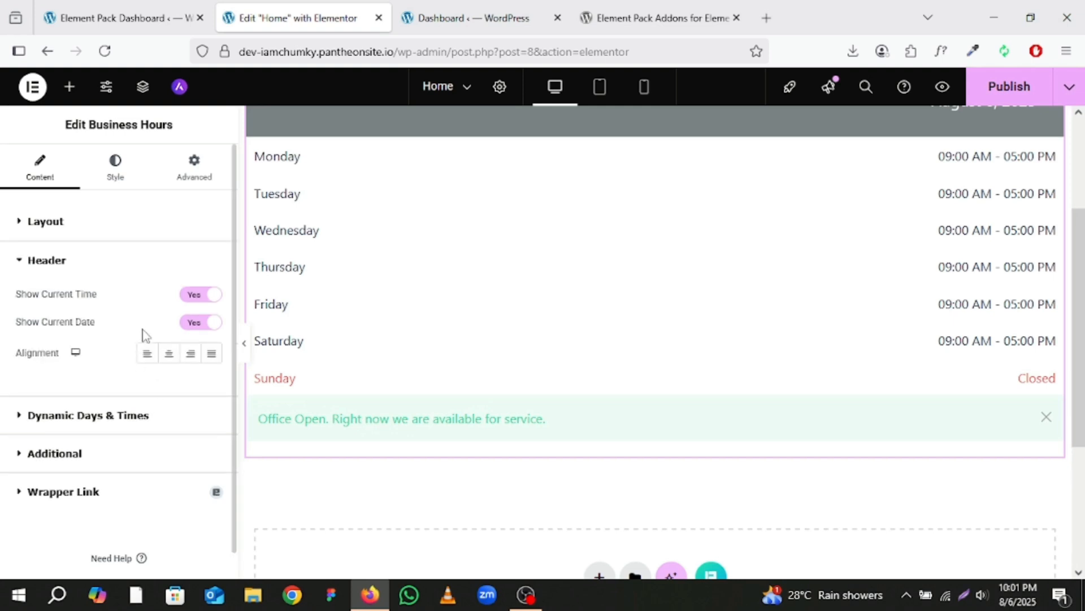
click(169, 353)
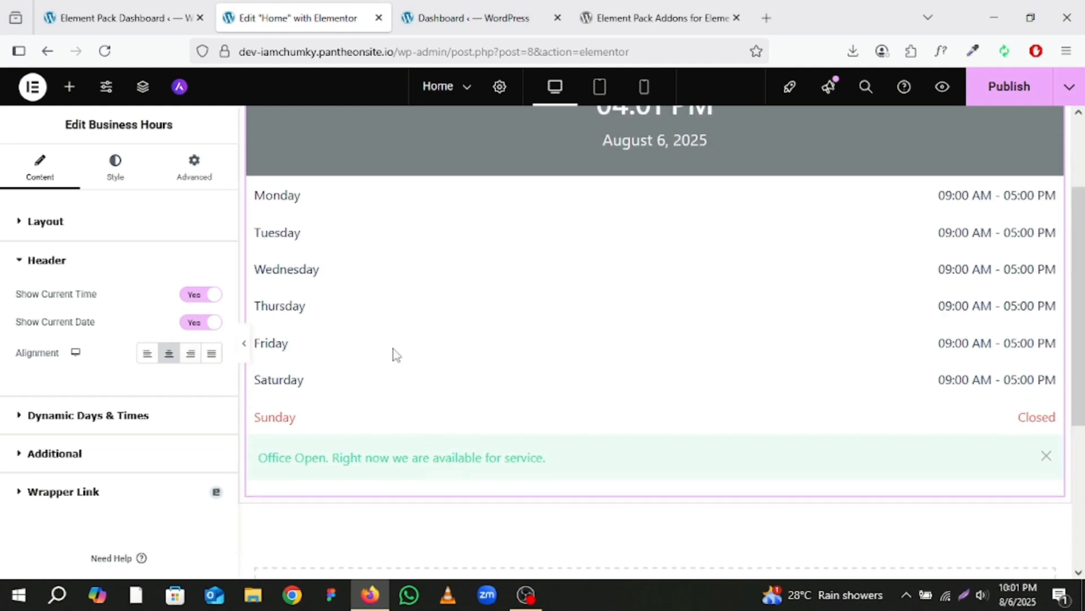
scroll(396, 355, up, 2)
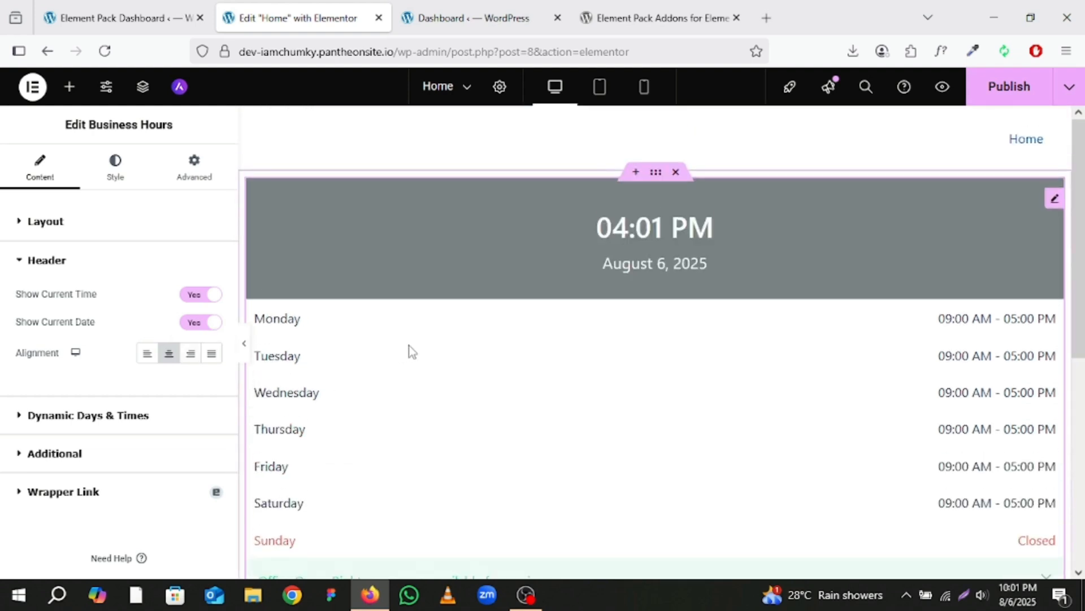
click(148, 362)
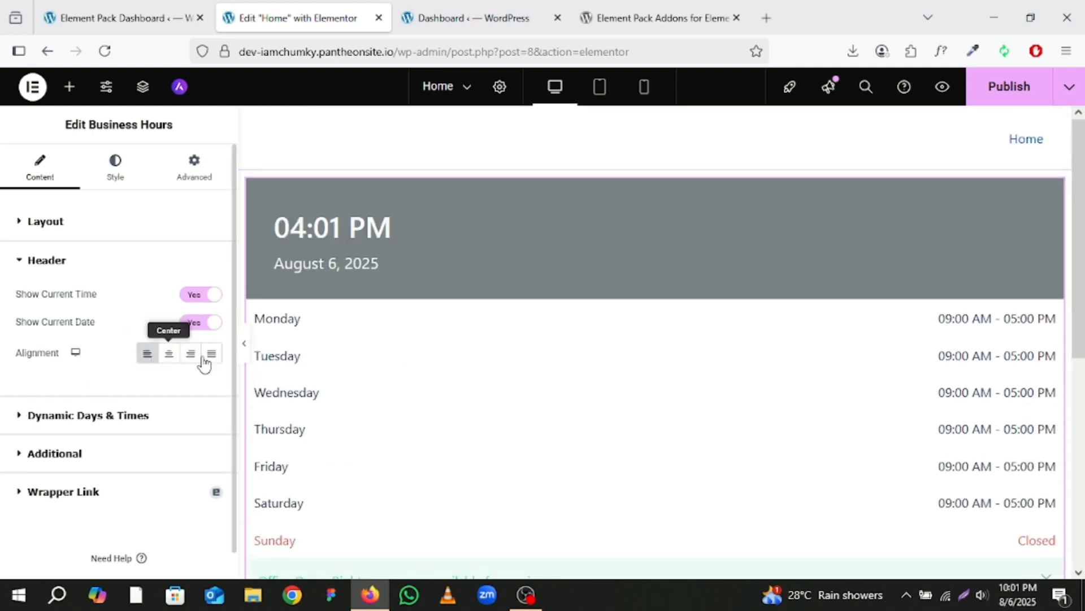
Step: Open the Saturday entry in the widget's dynamic days and times for editing
click(91, 415)
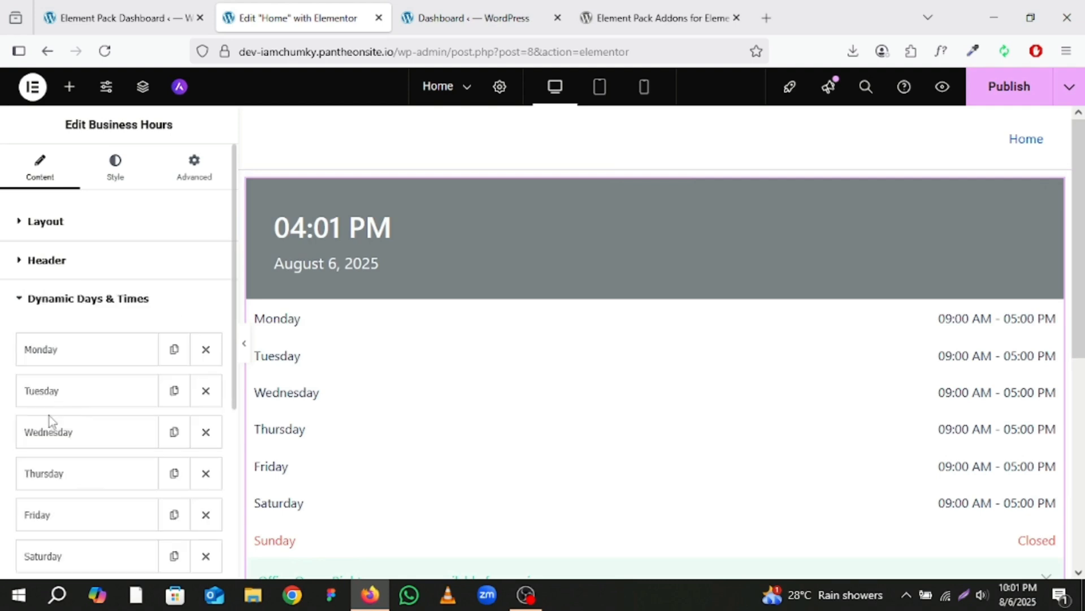
scroll(49, 415, down, 3)
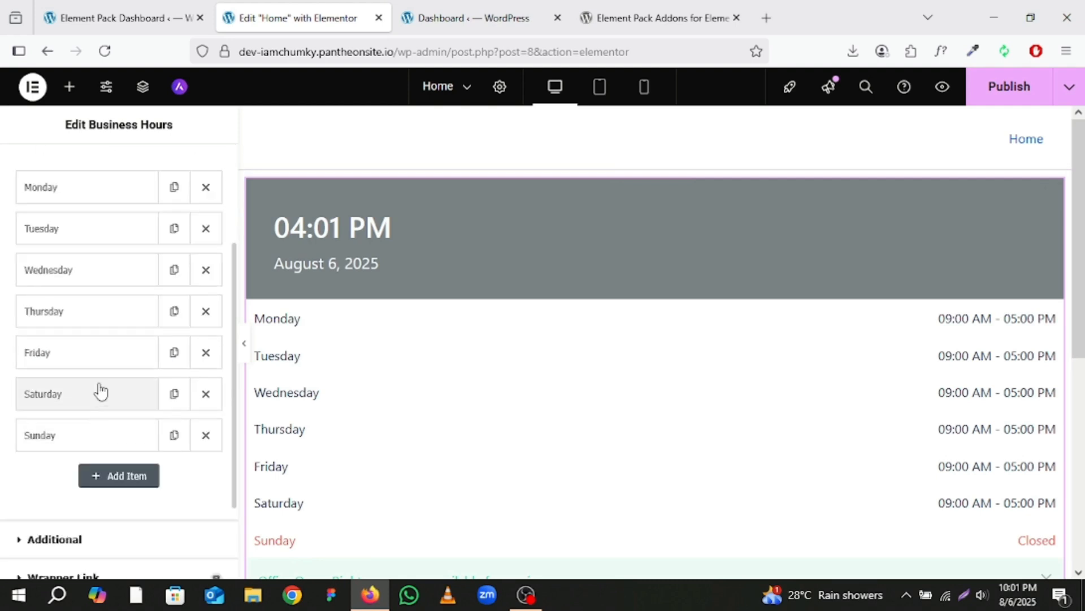
click(100, 414)
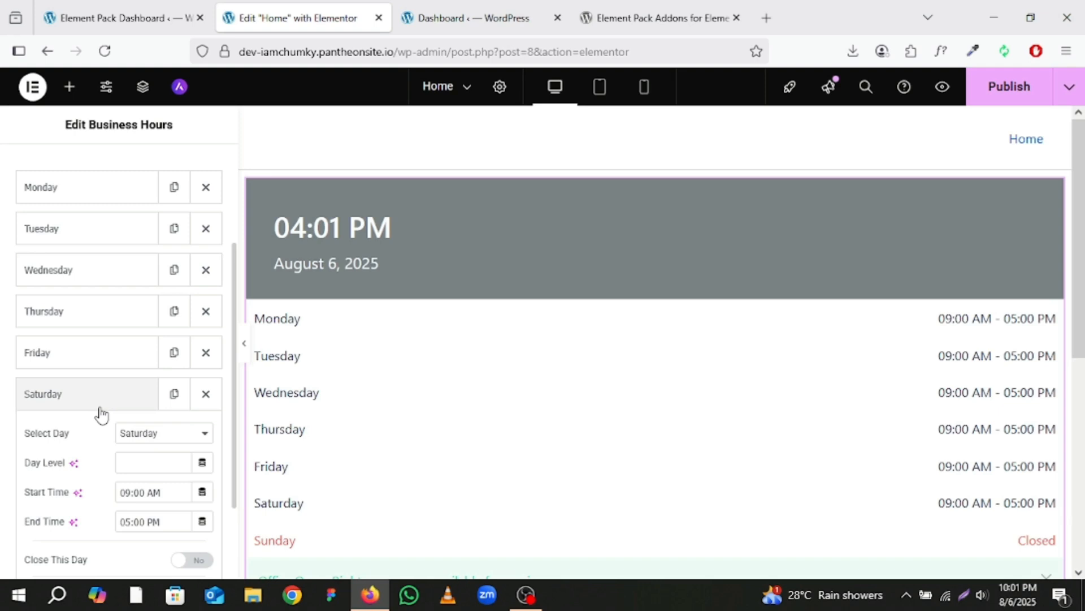
scroll(102, 418, down, 3)
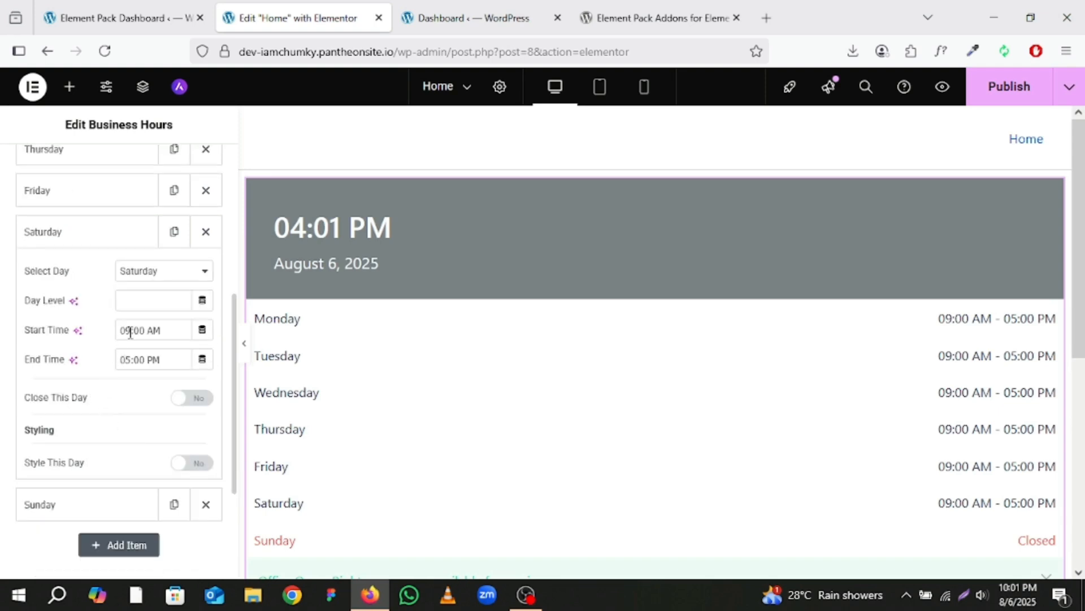
Step: Try marking Saturday as a closed day, check the schedule, and set it back to open
click(188, 399)
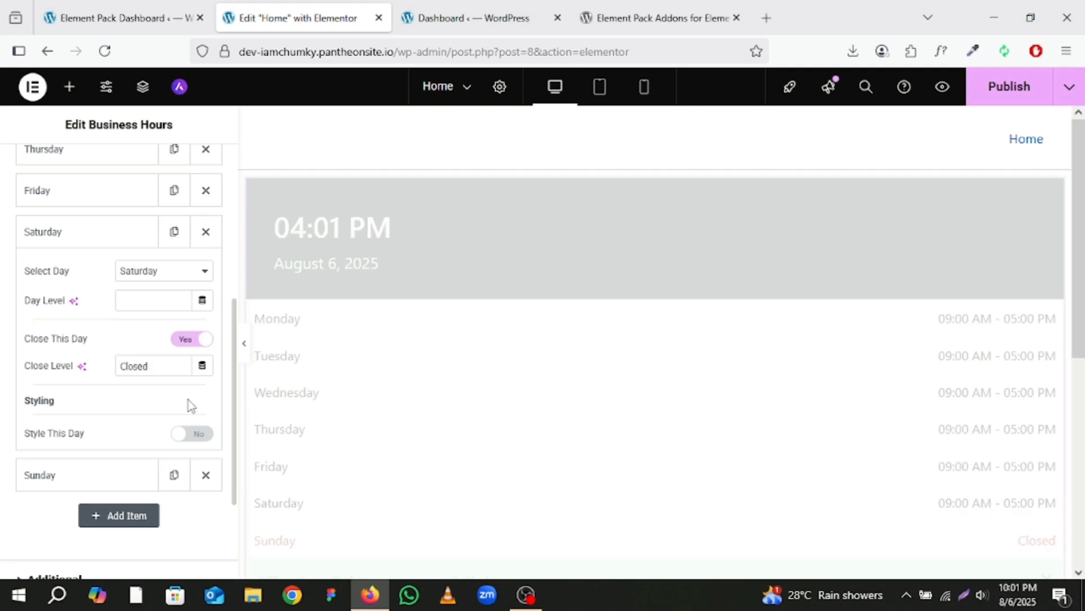
scroll(598, 434, down, 1)
scroll(622, 433, down, 2)
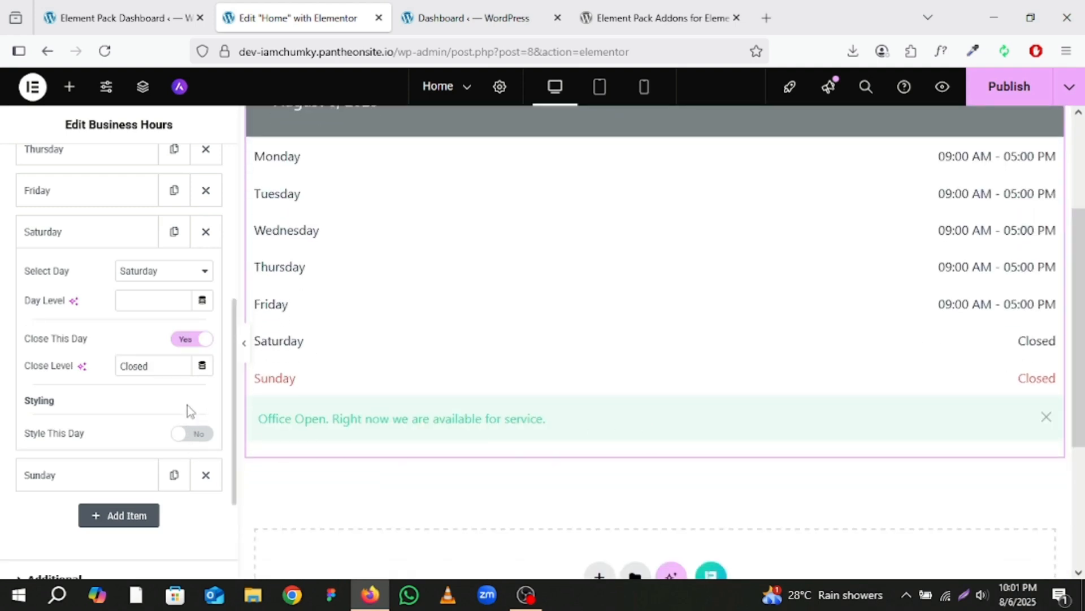
click(195, 339)
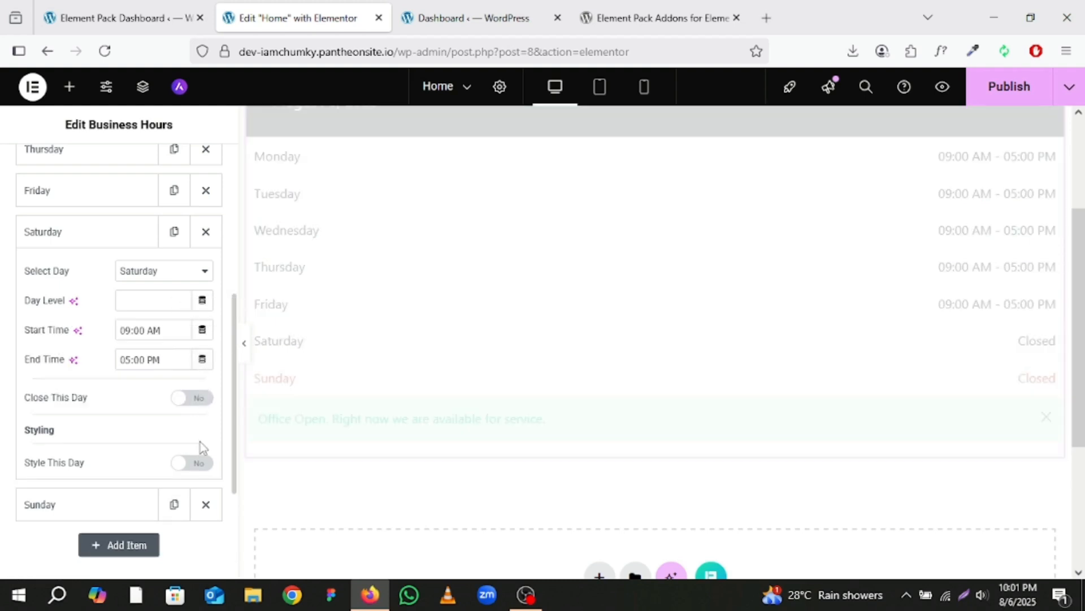
Step: Enable custom styling for Saturday, with the Theme Brand color for its day and time and the Accent color for its background
click(196, 468)
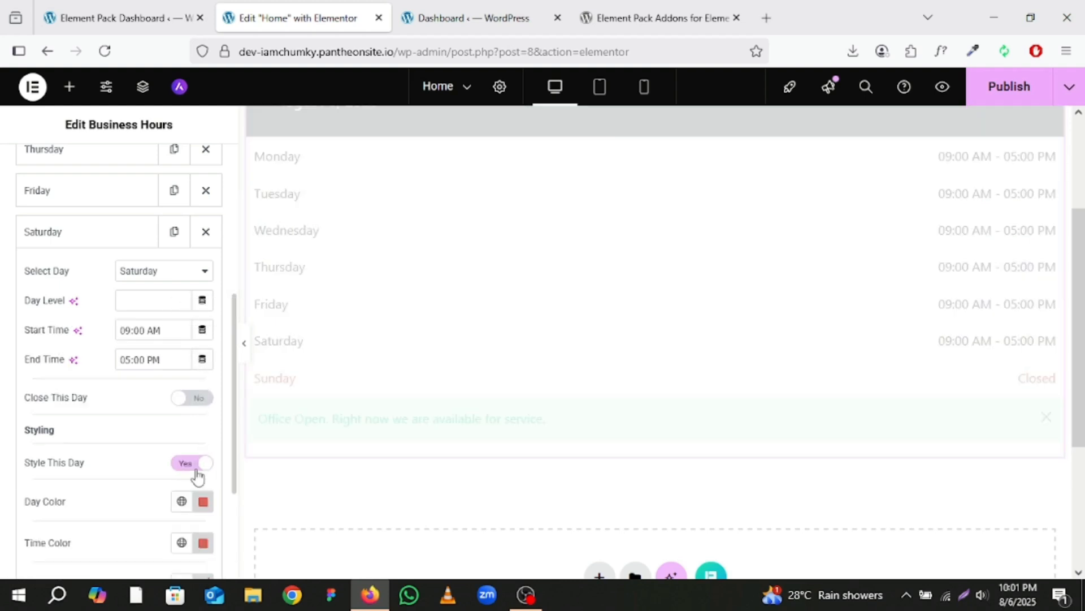
scroll(196, 476, down, 3)
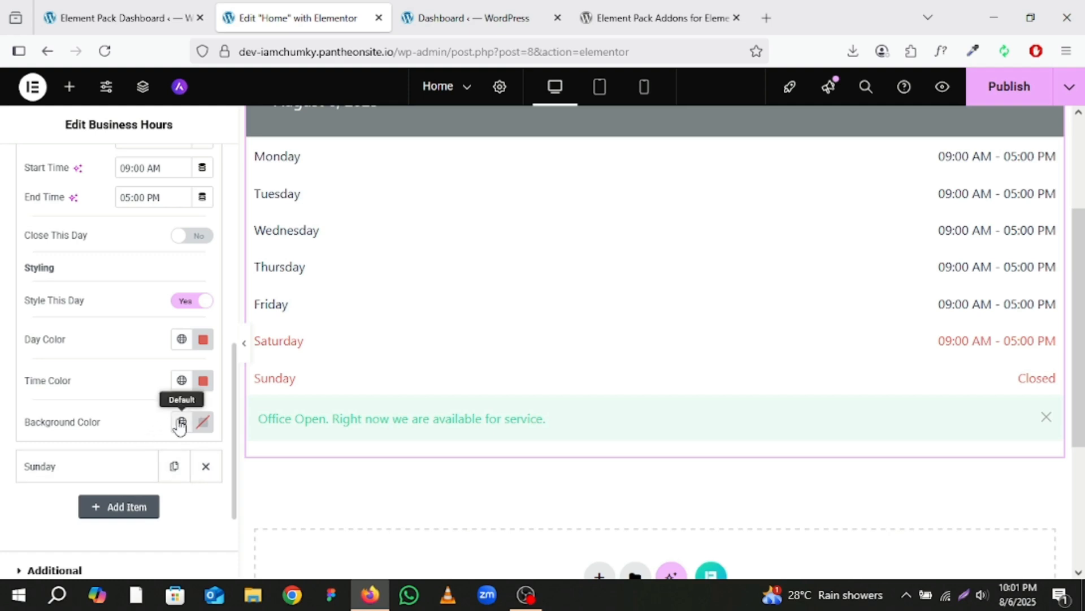
click(182, 380)
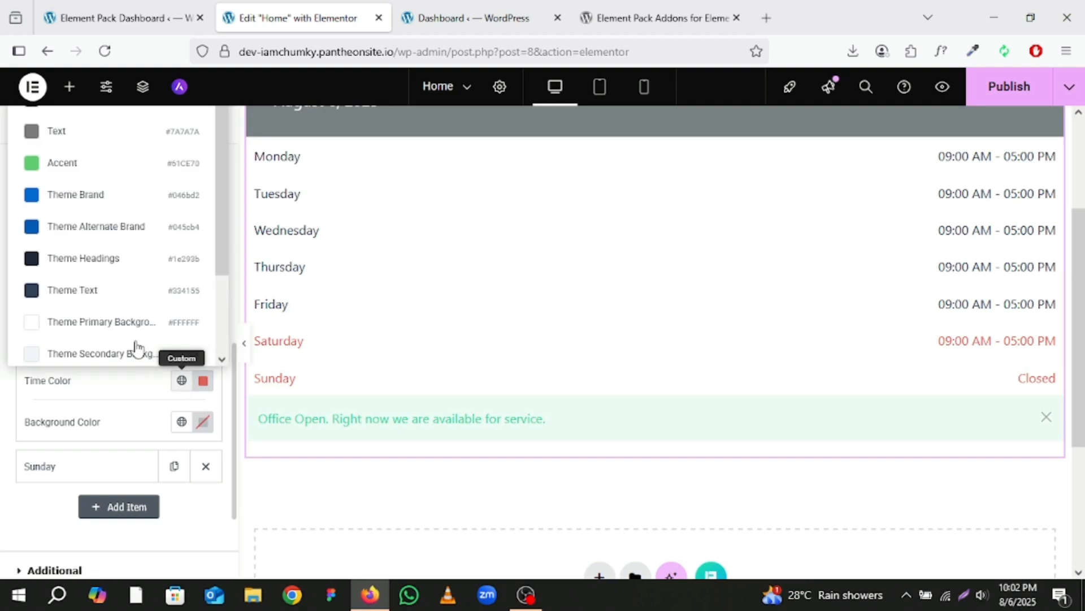
click(50, 192)
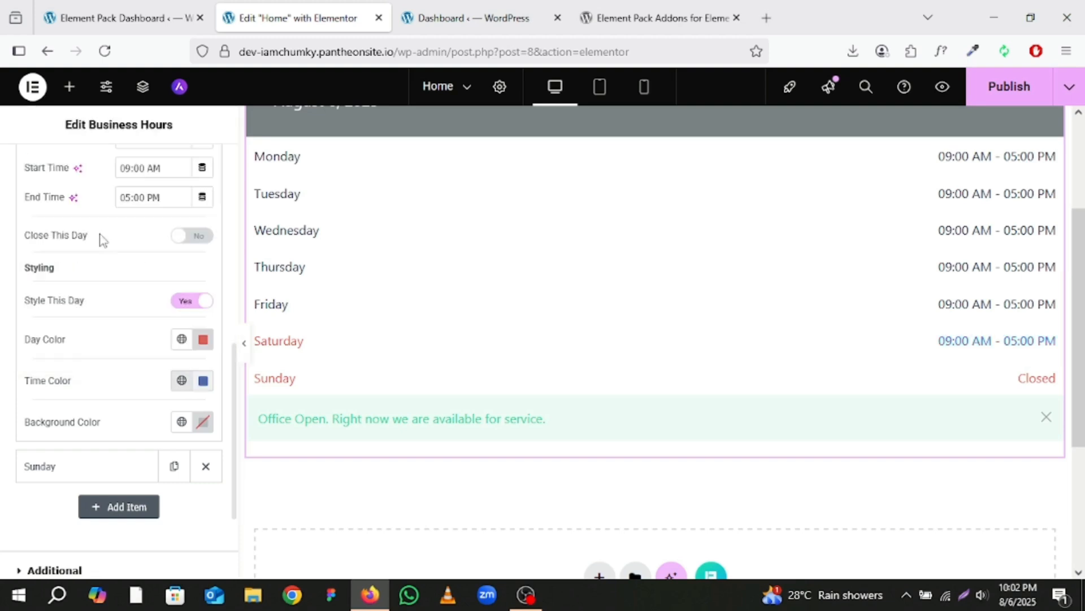
click(182, 339)
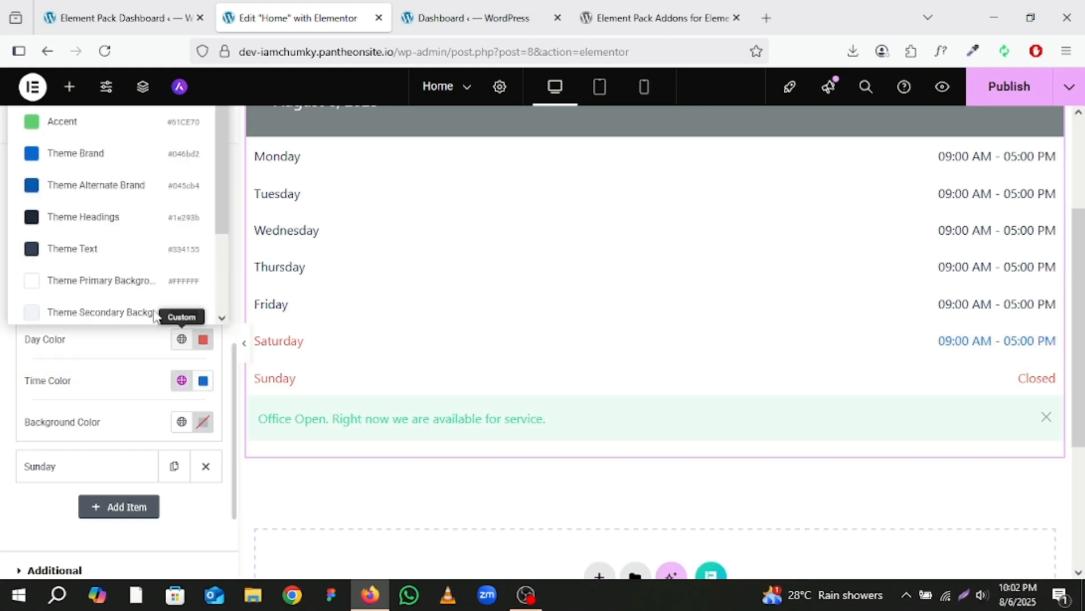
click(45, 162)
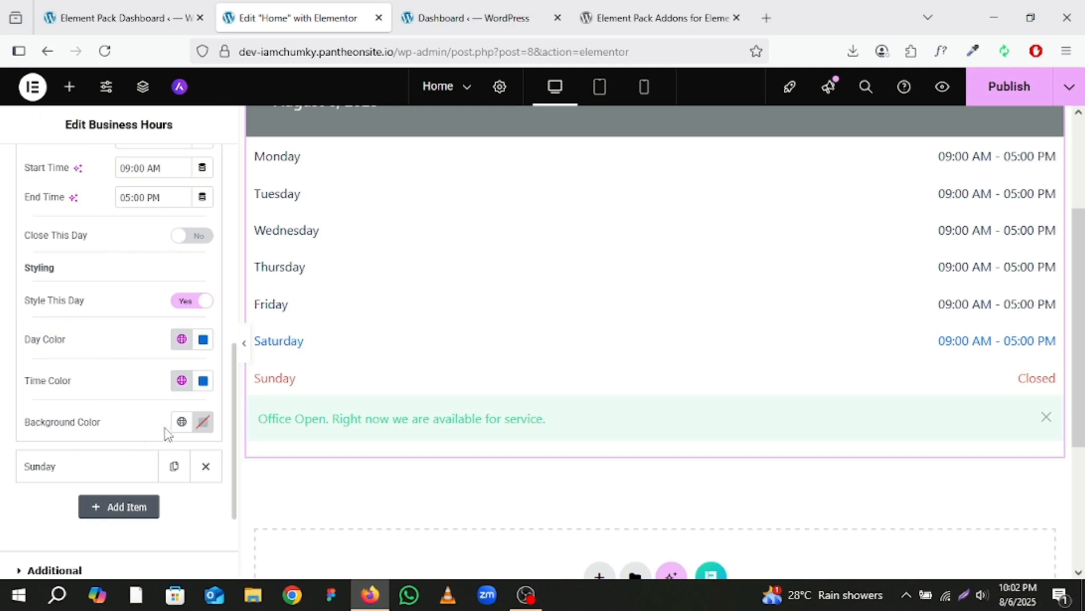
click(181, 422)
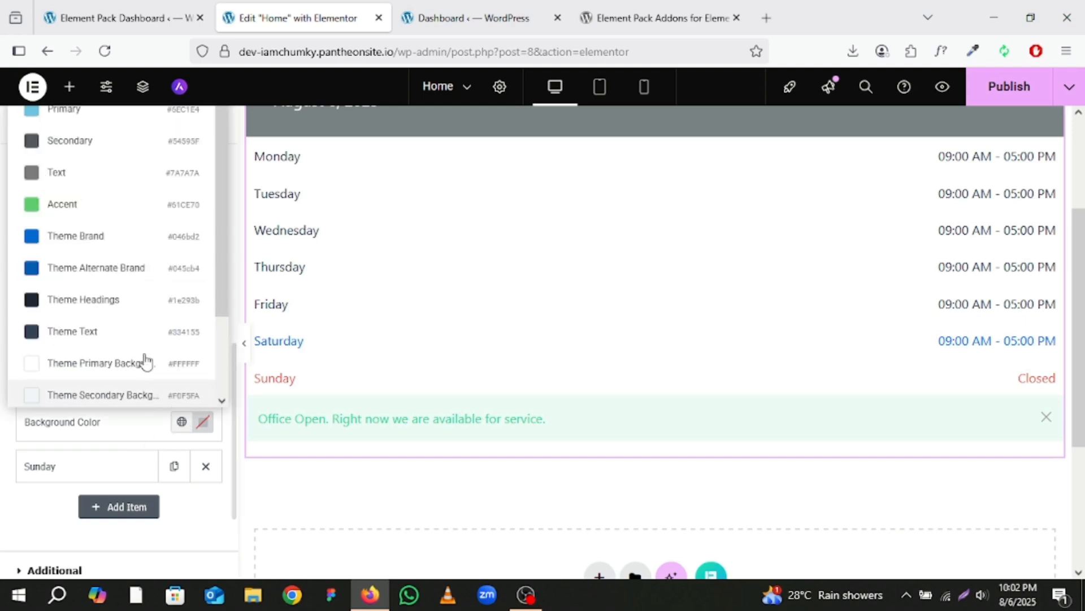
click(47, 202)
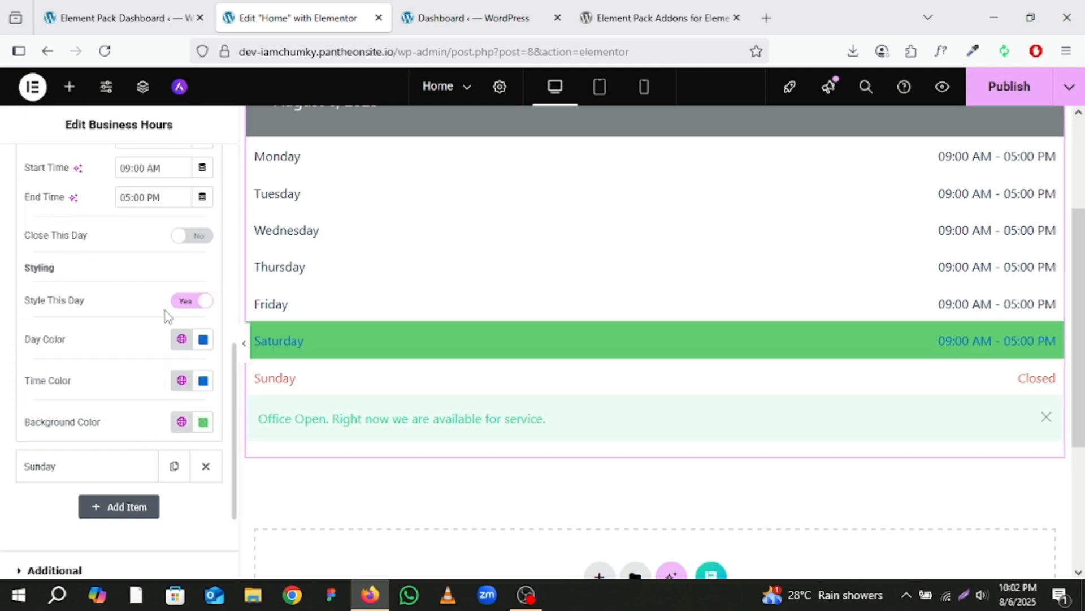
Step: Examine the Open Status and Close Status messages in the Business Hours widget's additional settings
scroll(116, 471, down, 3)
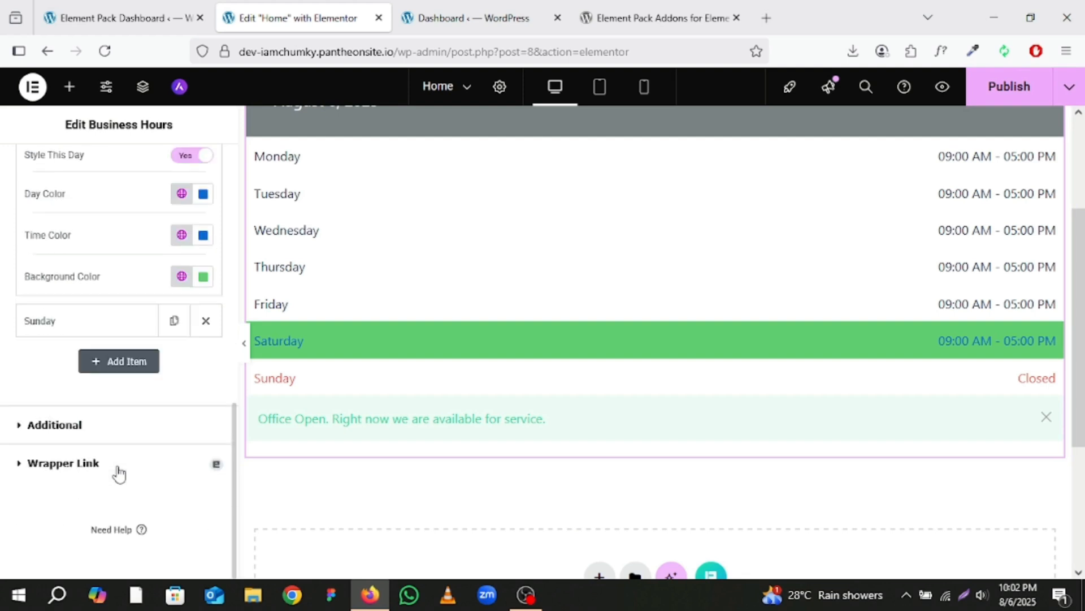
click(79, 429)
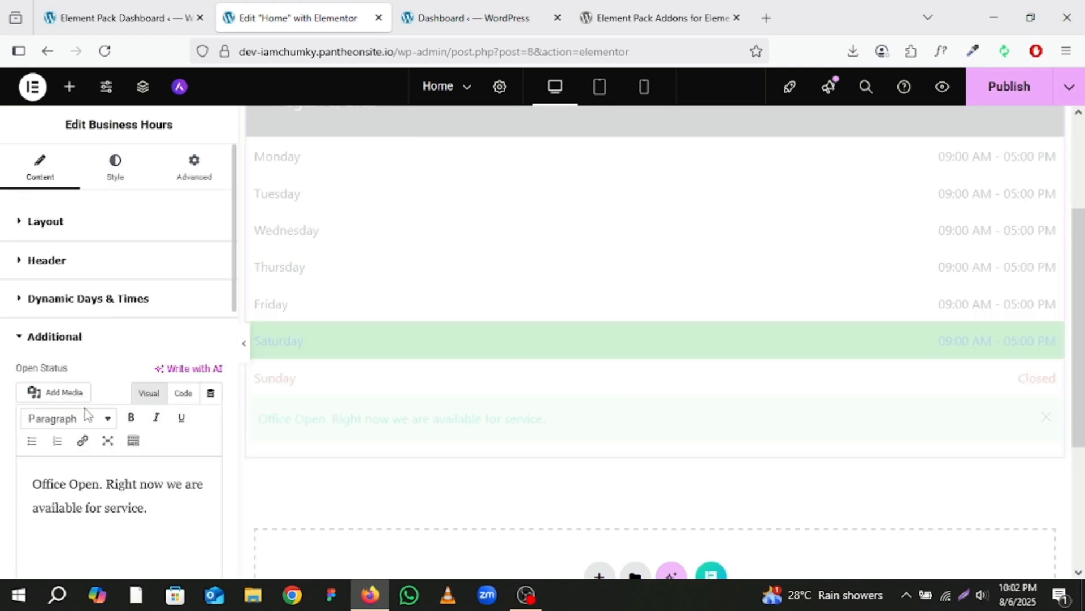
scroll(86, 415, down, 8)
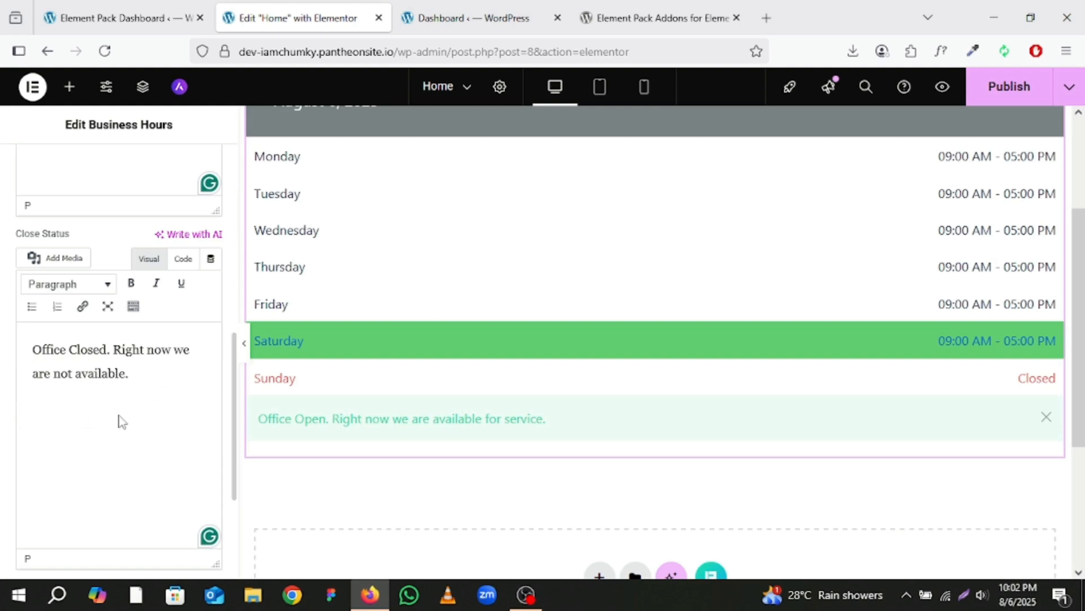
scroll(151, 248, up, 3)
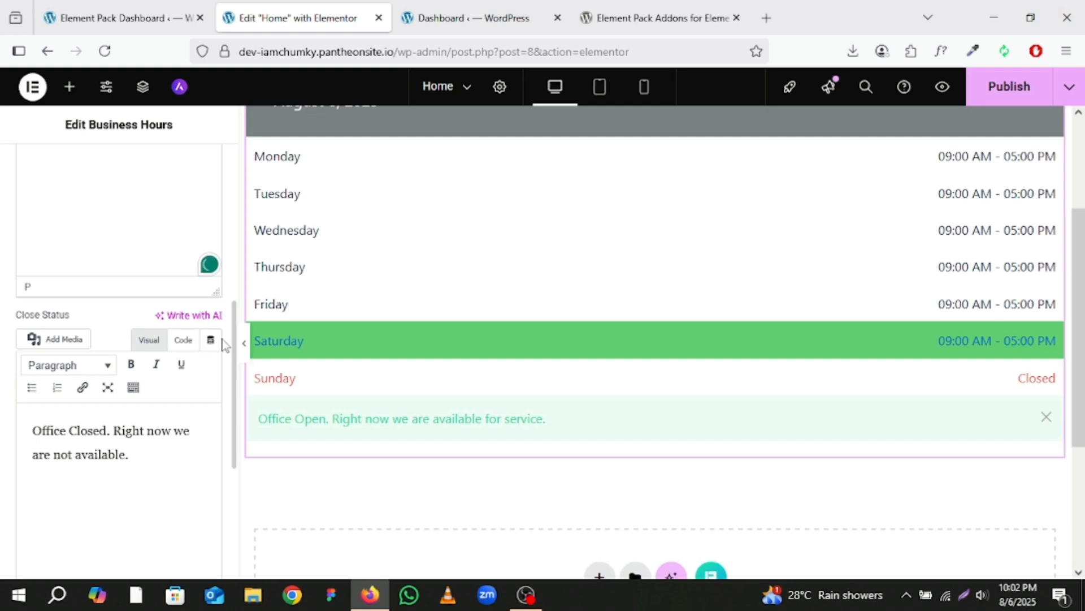
scroll(225, 345, up, 5)
scroll(225, 345, up, 8)
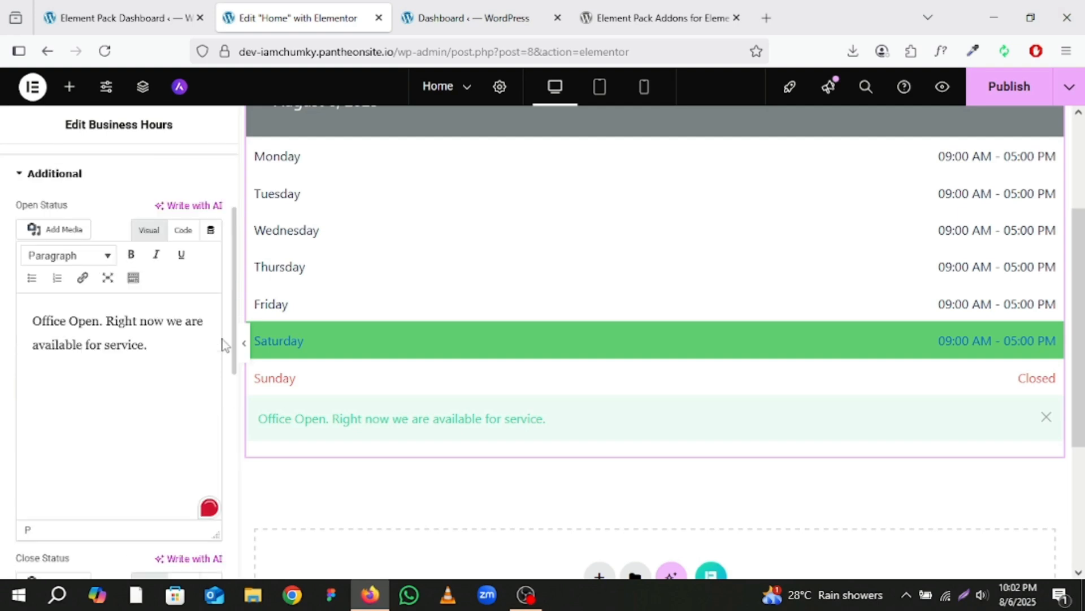
scroll(176, 423, down, 3)
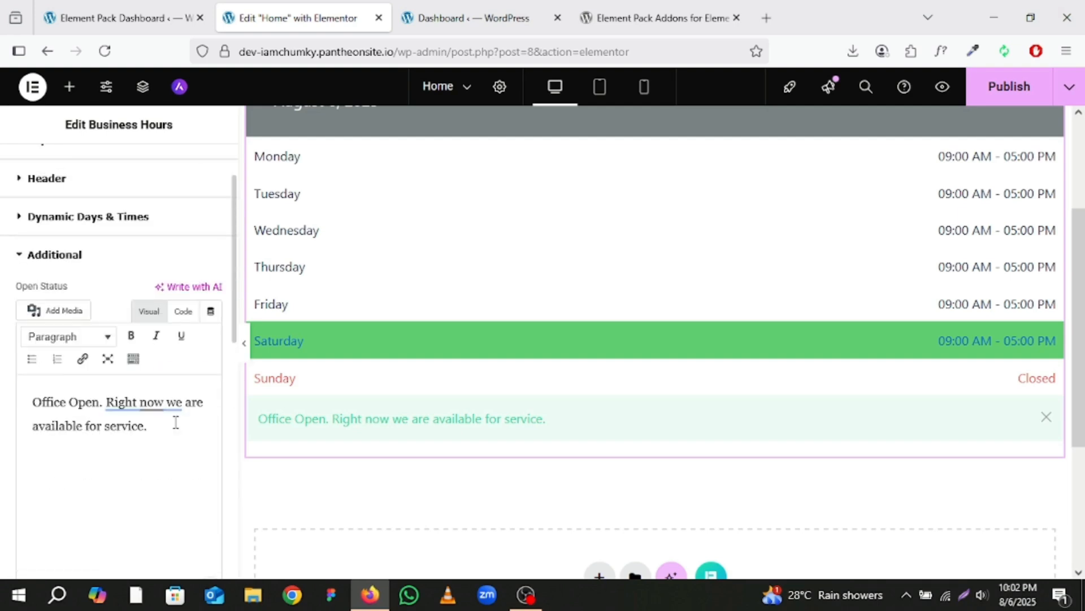
mouse_move(151, 403)
scroll(234, 382, down, 5)
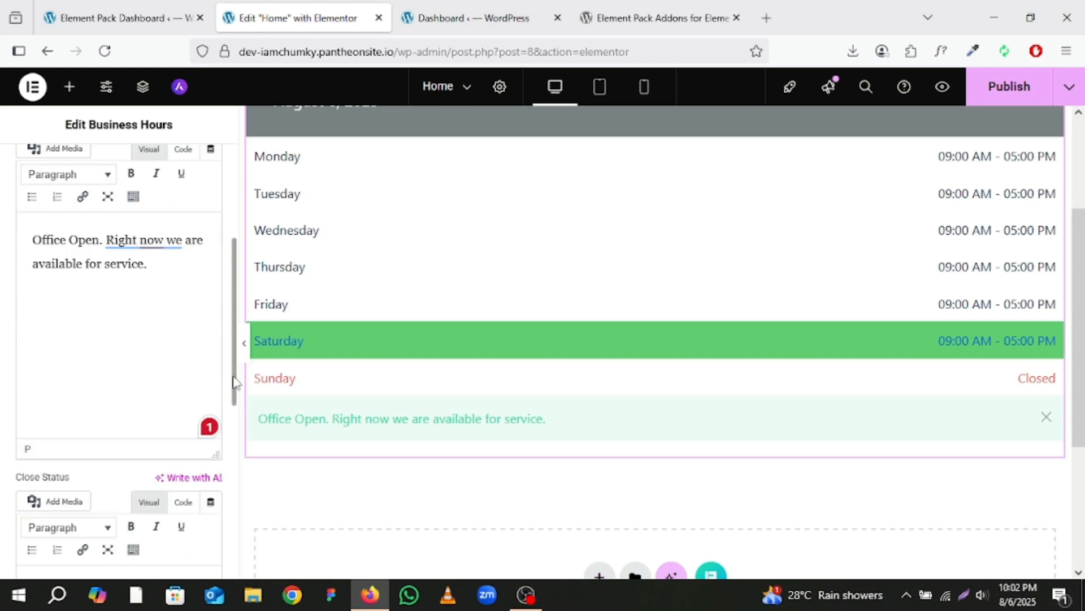
scroll(235, 381, down, 3)
scroll(234, 384, down, 10)
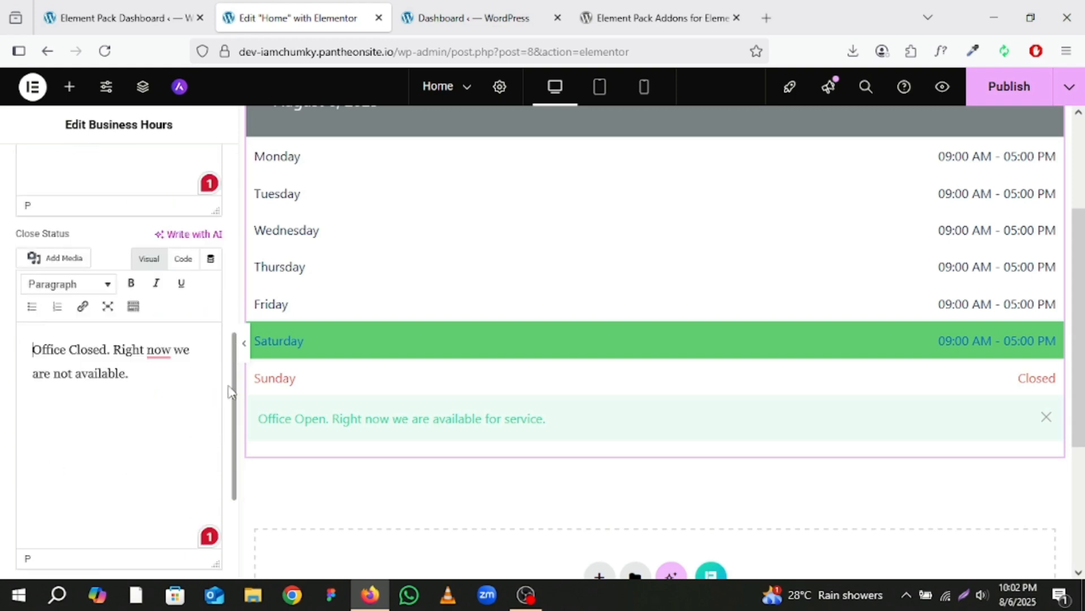
Step: Return to the Business Hours layout settings, then delete the container holding the widget from the page
click(44, 468)
click(22, 222)
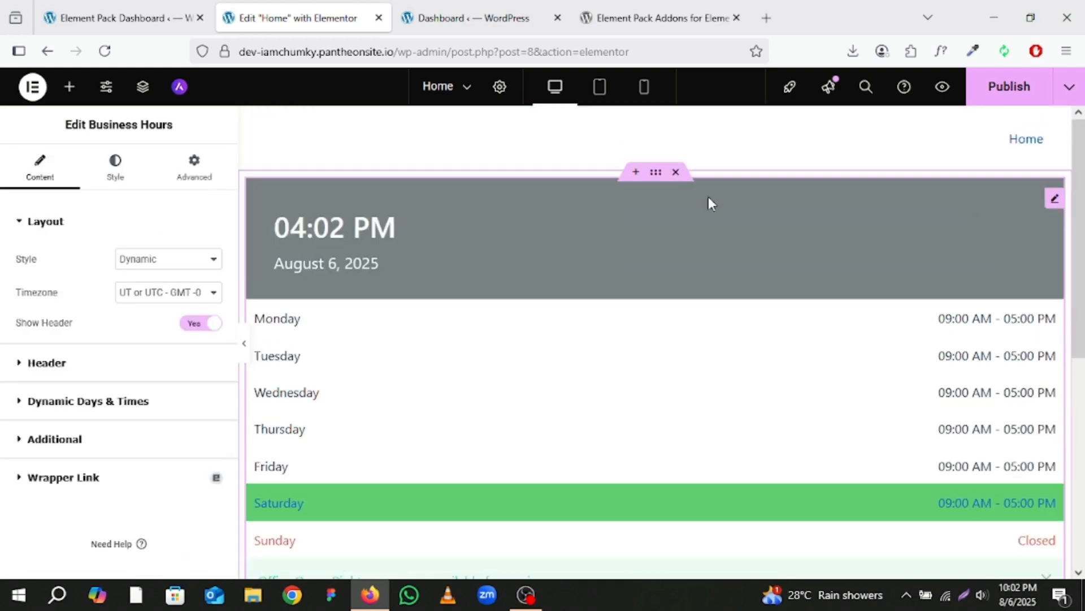
click(679, 172)
Step: Find the Creative Button among the Element Pack widgets and add it to the empty page
scroll(110, 455, down, 4)
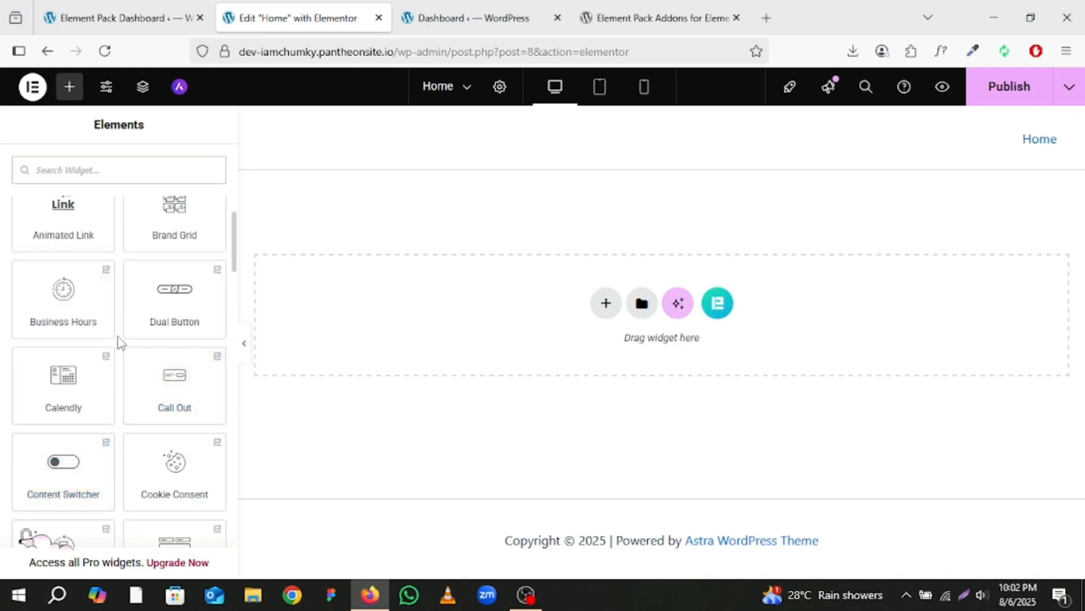
scroll(164, 382, down, 1)
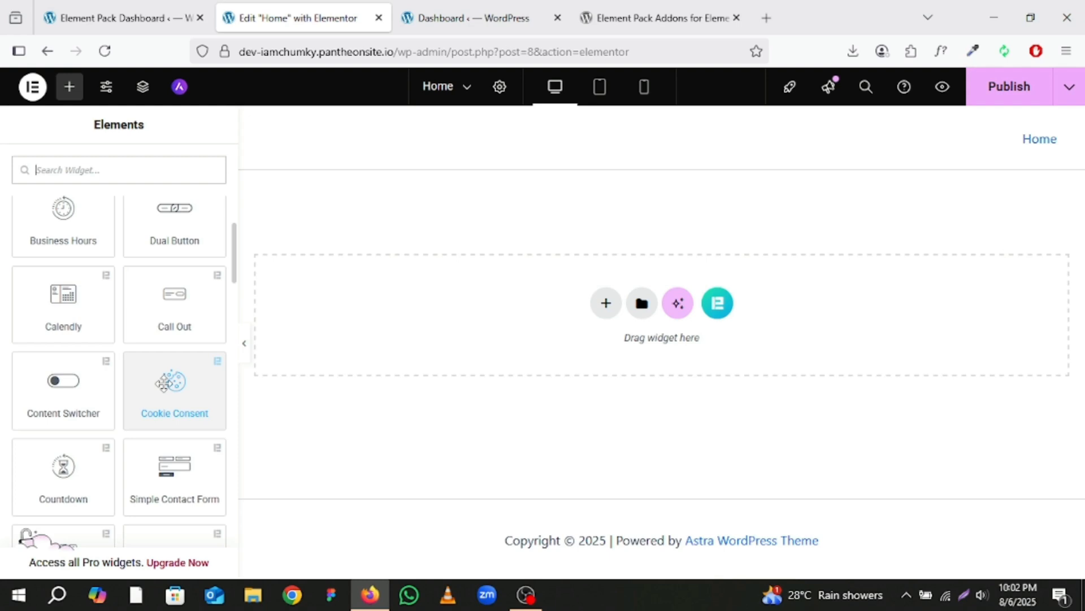
scroll(164, 383, down, 1)
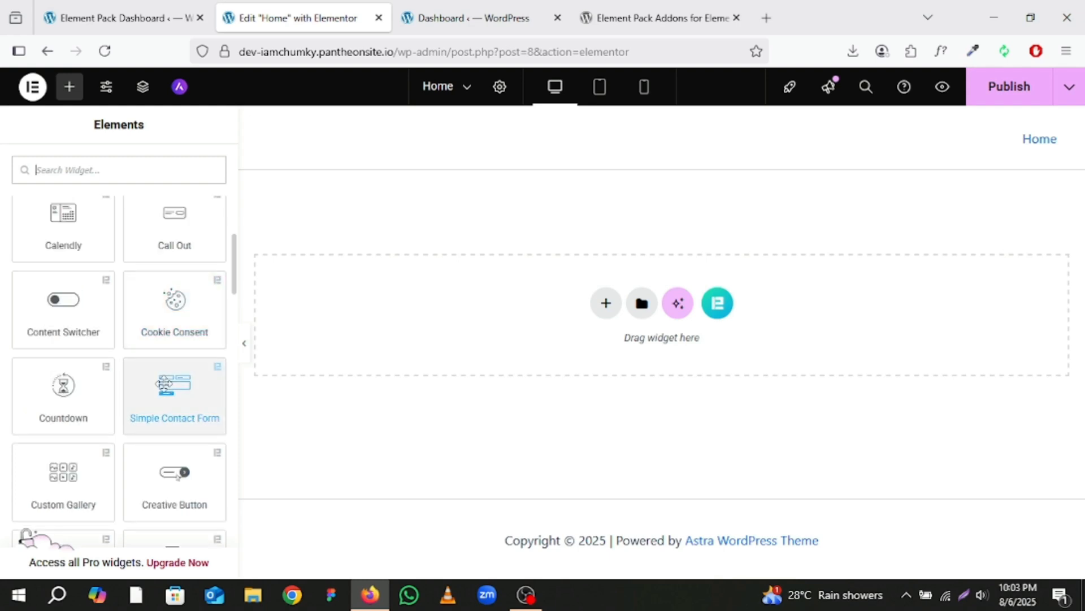
scroll(164, 384, down, 1)
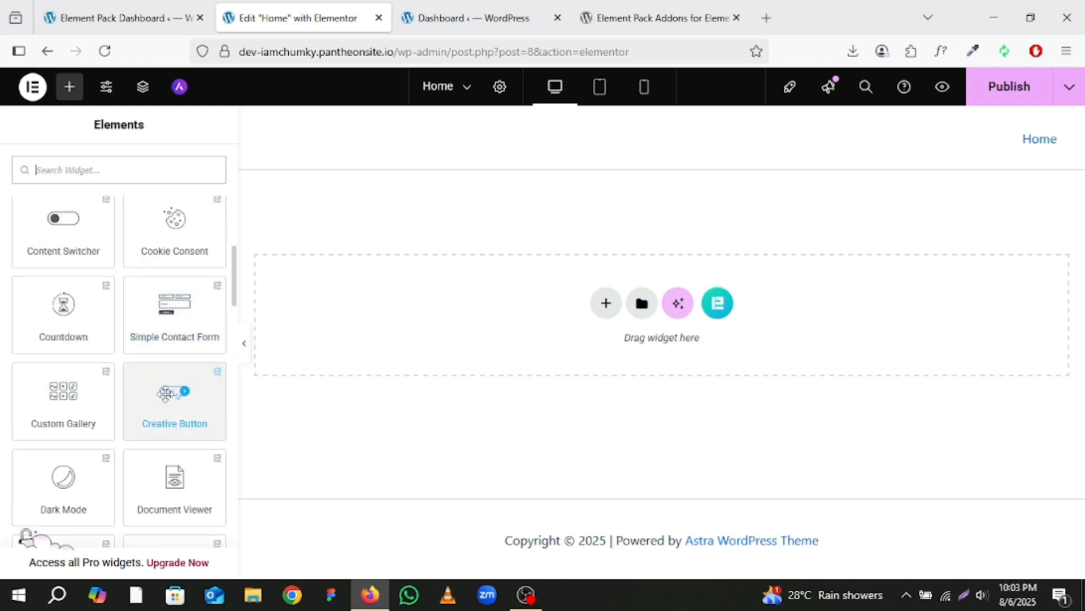
click(165, 394)
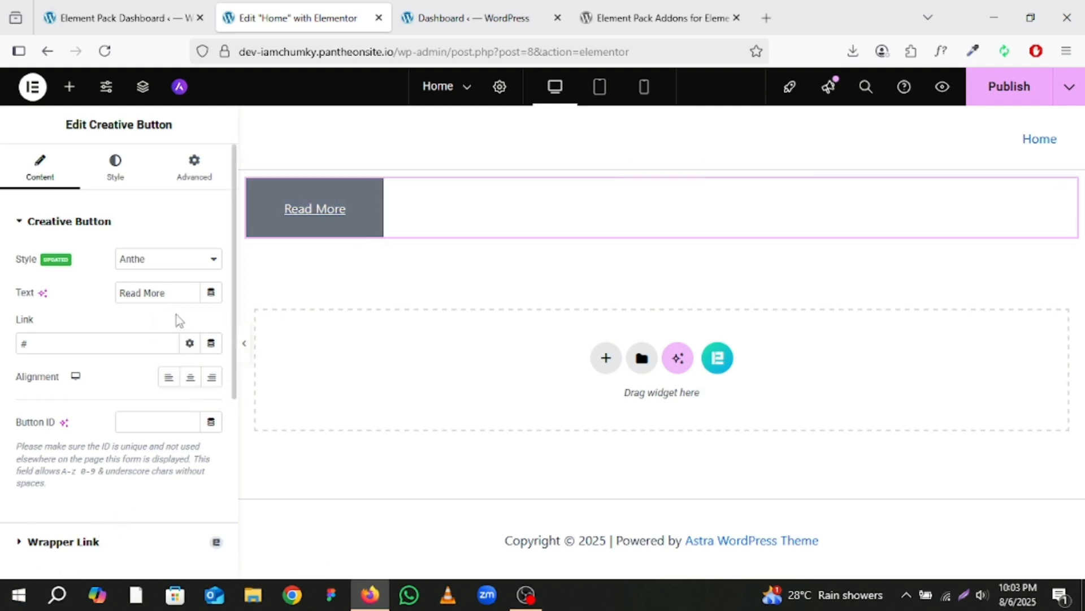
Step: Try the Atlas, Dione and Hyperion styles on the Creative Button and preview their hover effects
click(142, 261)
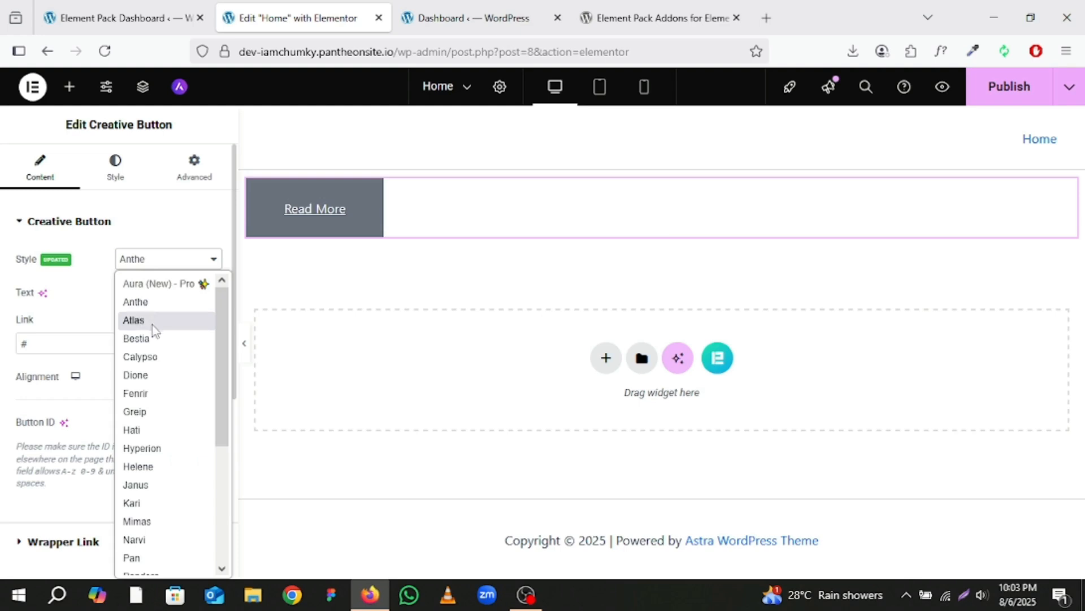
click(135, 320)
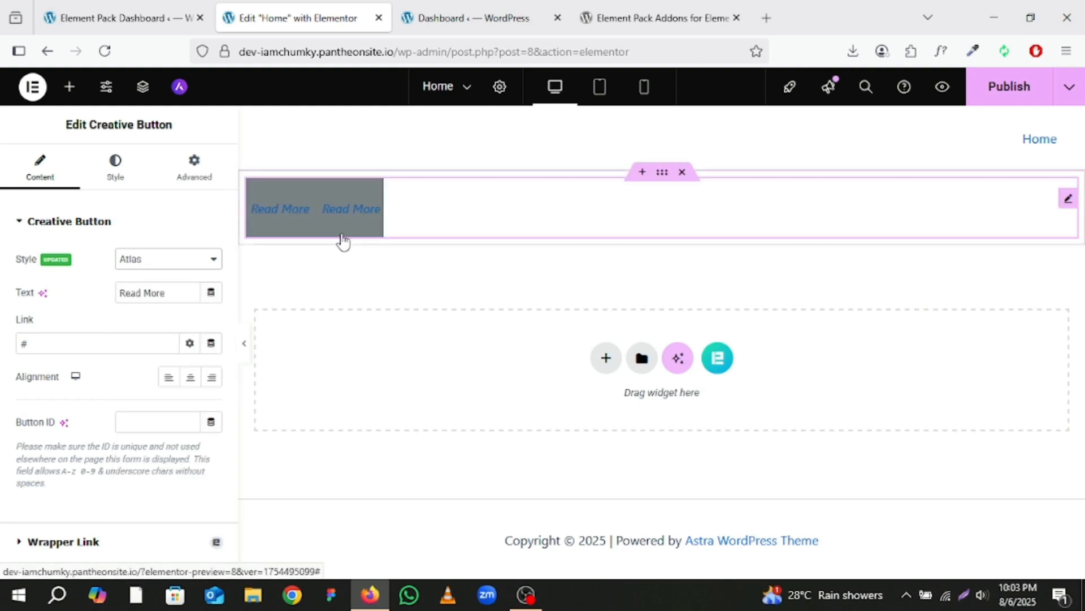
click(172, 268)
click(135, 376)
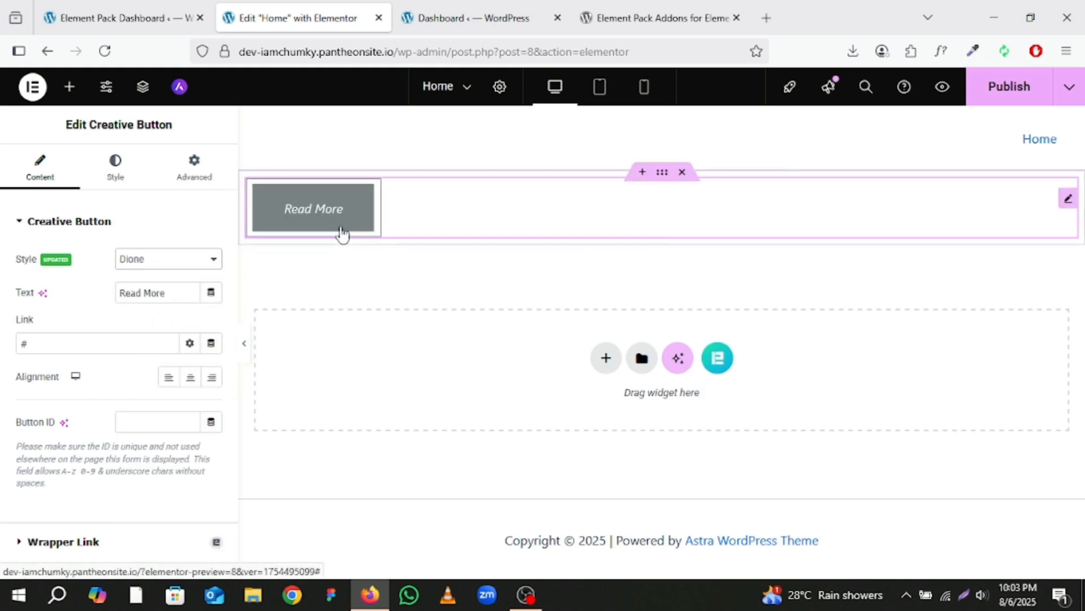
click(159, 261)
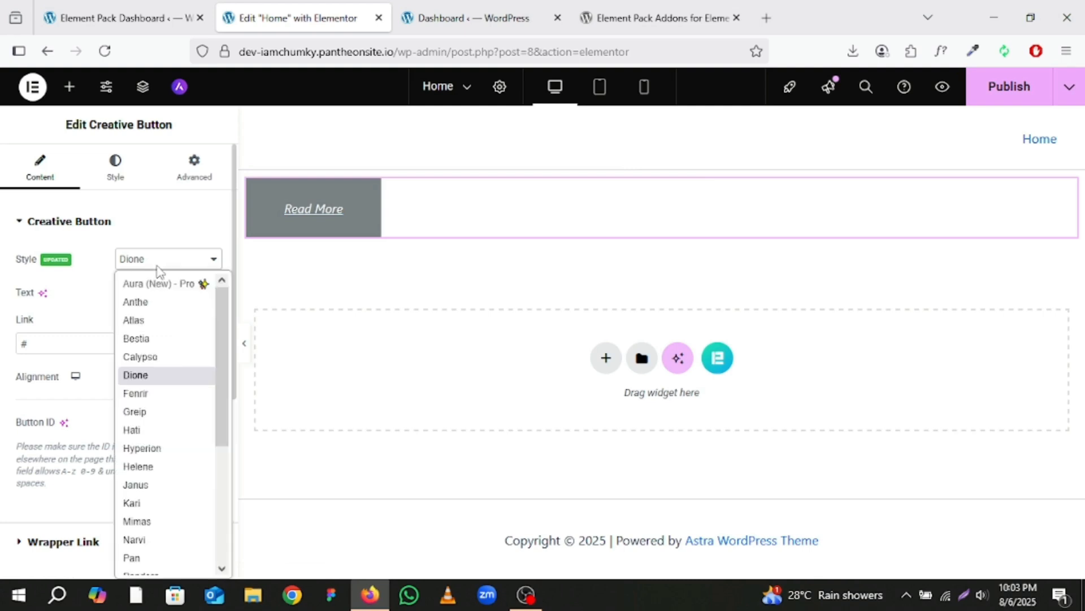
click(144, 465)
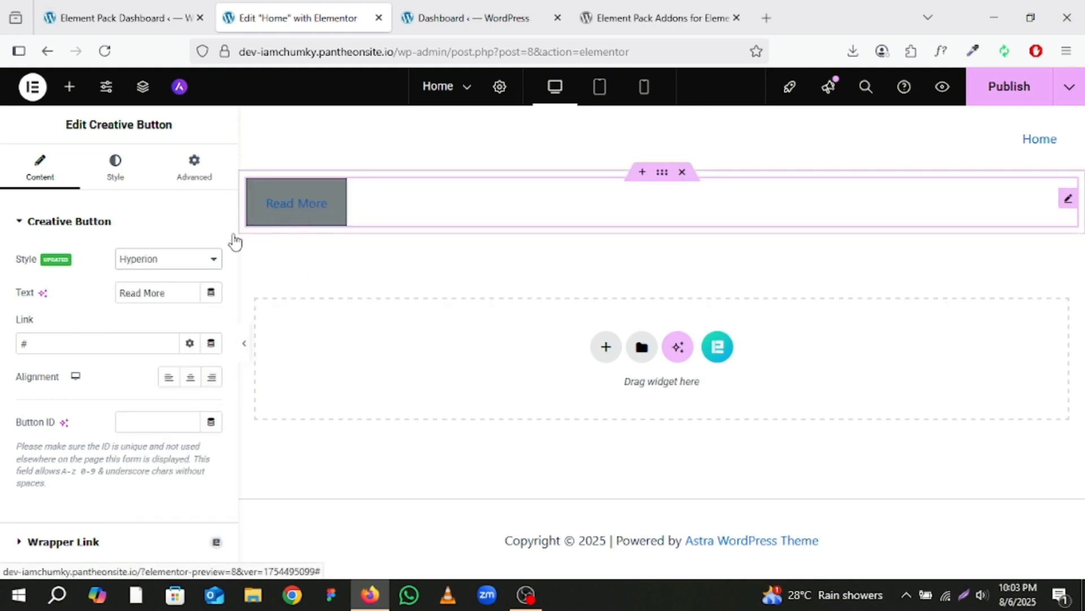
Step: Try the Mimas, Narvi and Reveal styles on the Creative Button and preview their hover effects
click(160, 264)
click(134, 523)
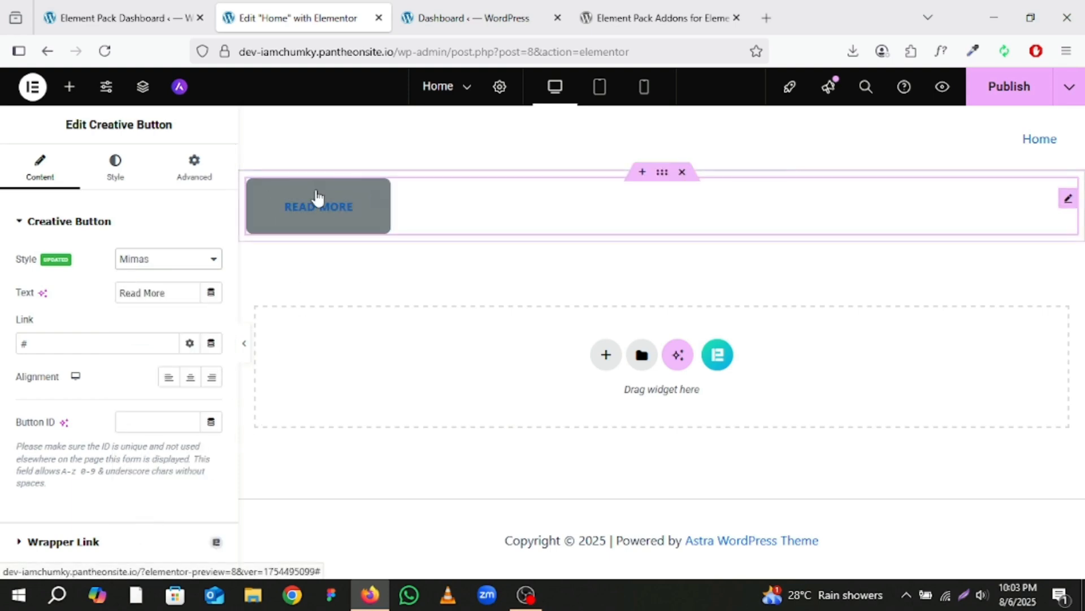
click(173, 260)
click(160, 537)
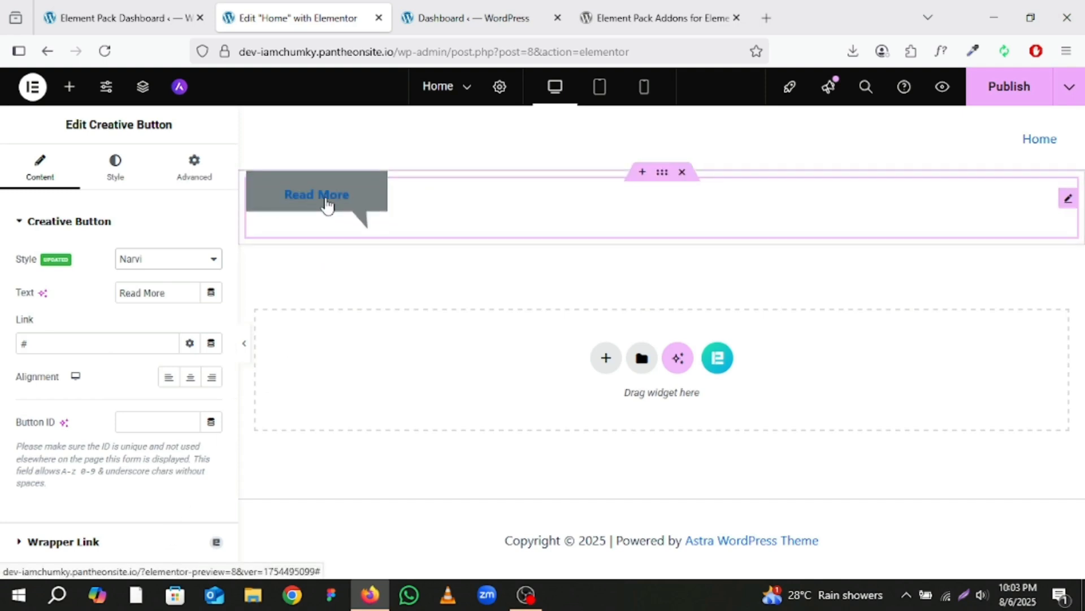
click(211, 259)
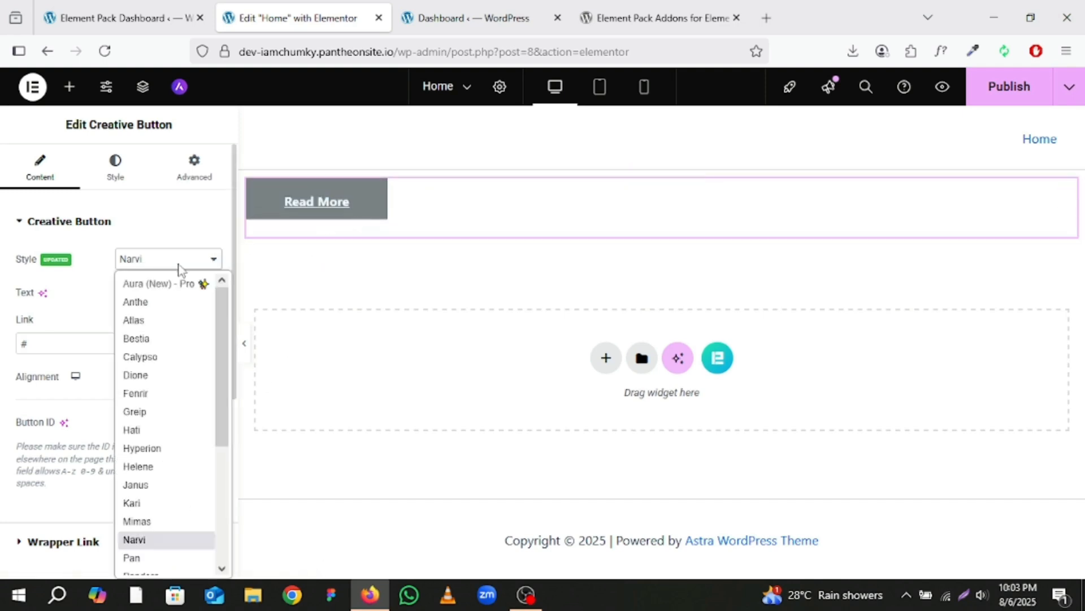
scroll(193, 492, down, 3)
click(170, 526)
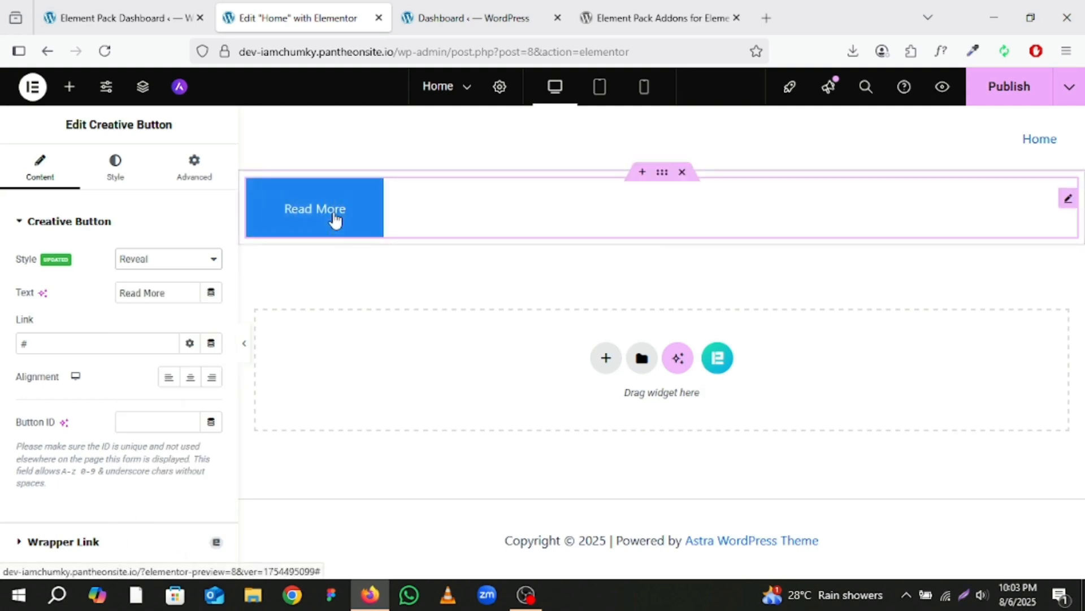
Step: Try further styles on the Creative Button, including Glitch and Hati, finishing with Fenrir
click(182, 259)
scroll(165, 294, down, 2)
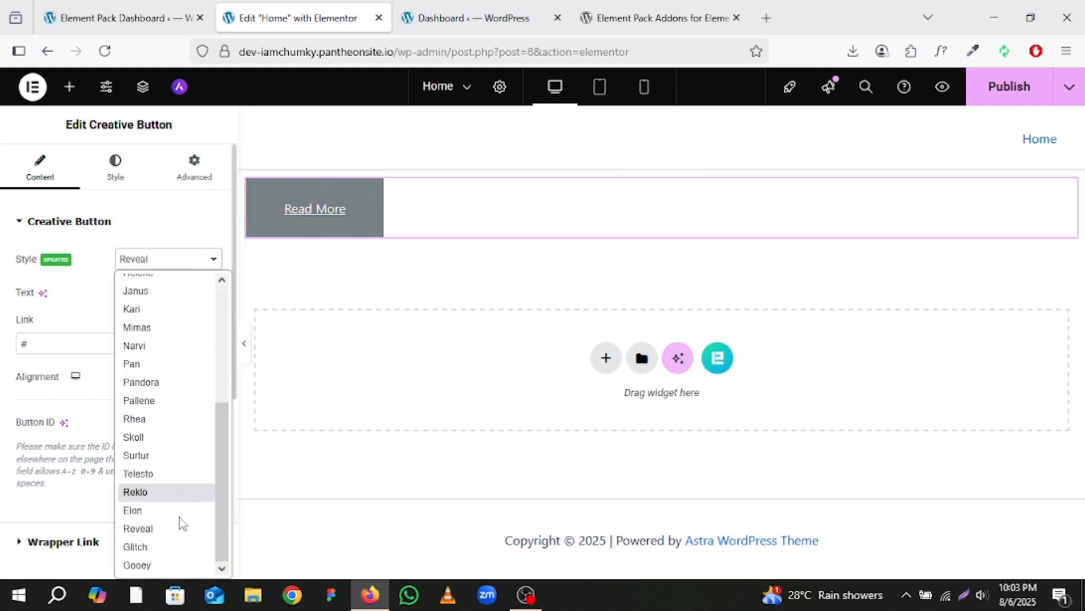
click(169, 548)
click(164, 259)
scroll(141, 441, down, 1)
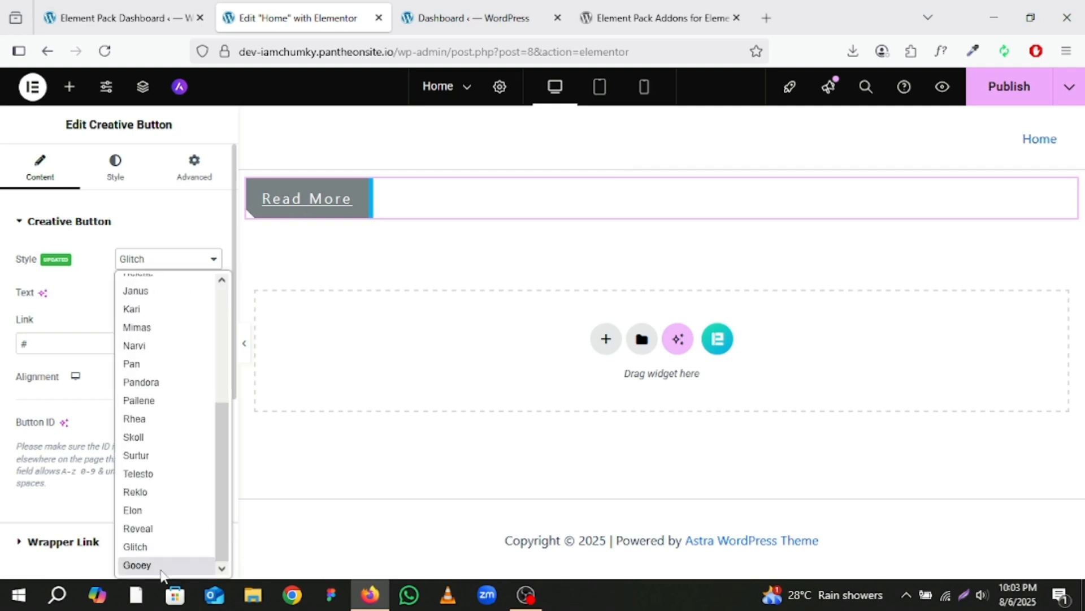
click(137, 383)
click(172, 262)
click(156, 414)
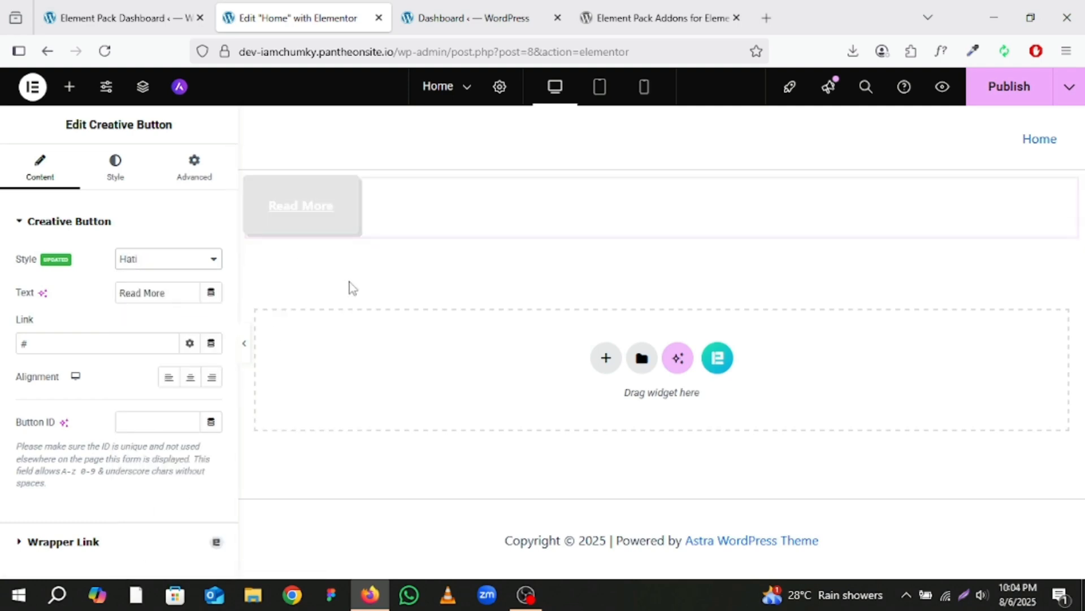
click(168, 259)
click(142, 390)
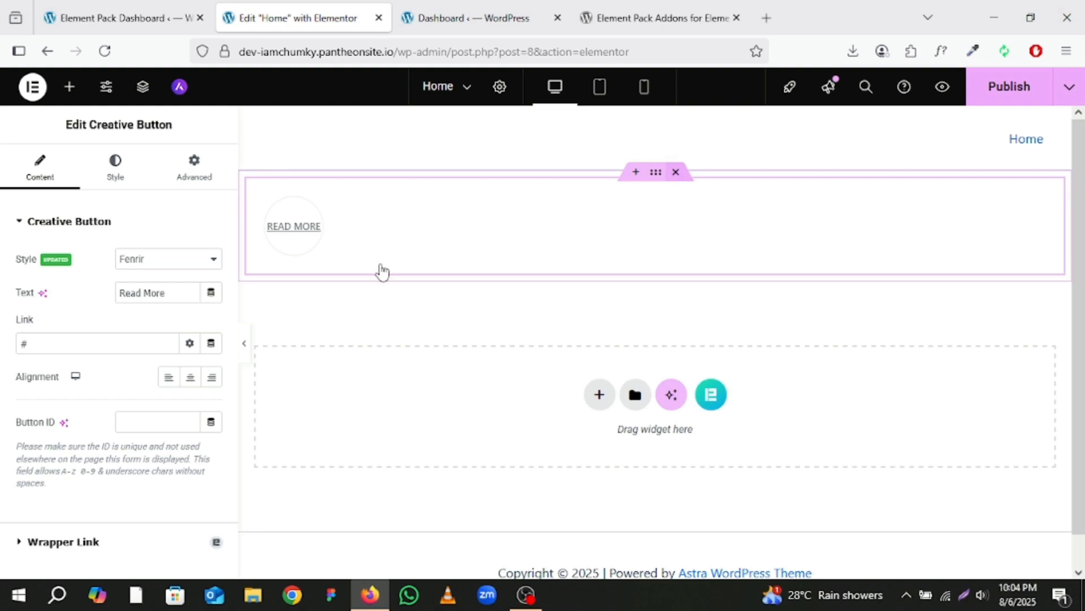
Step: Delete the container holding the Creative Button and browse the remaining Element Pack widgets
key(Delete)
scroll(100, 454, down, 12)
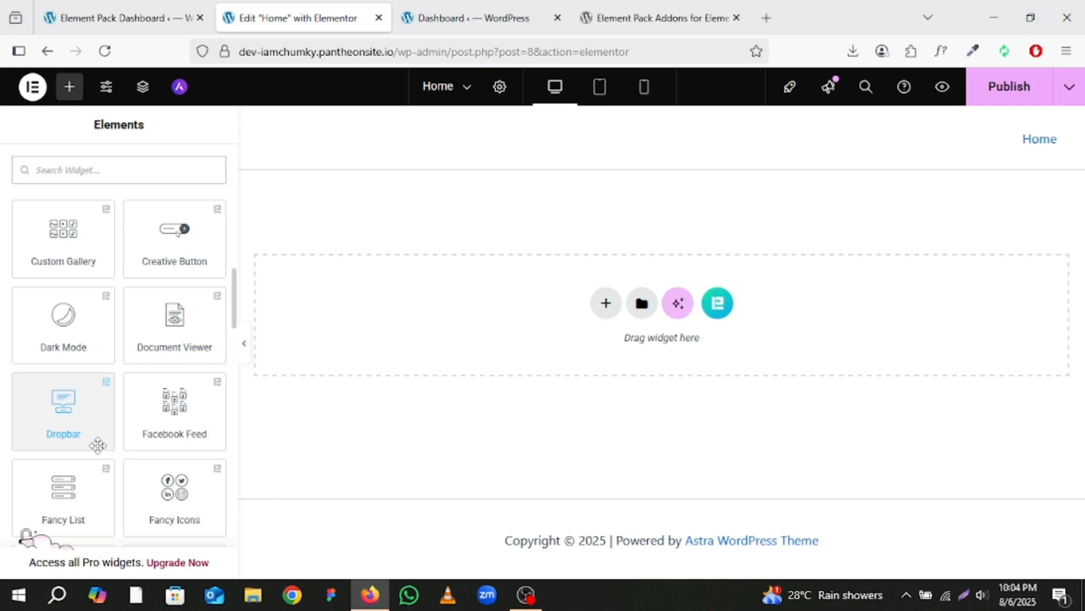
scroll(98, 446, down, 6)
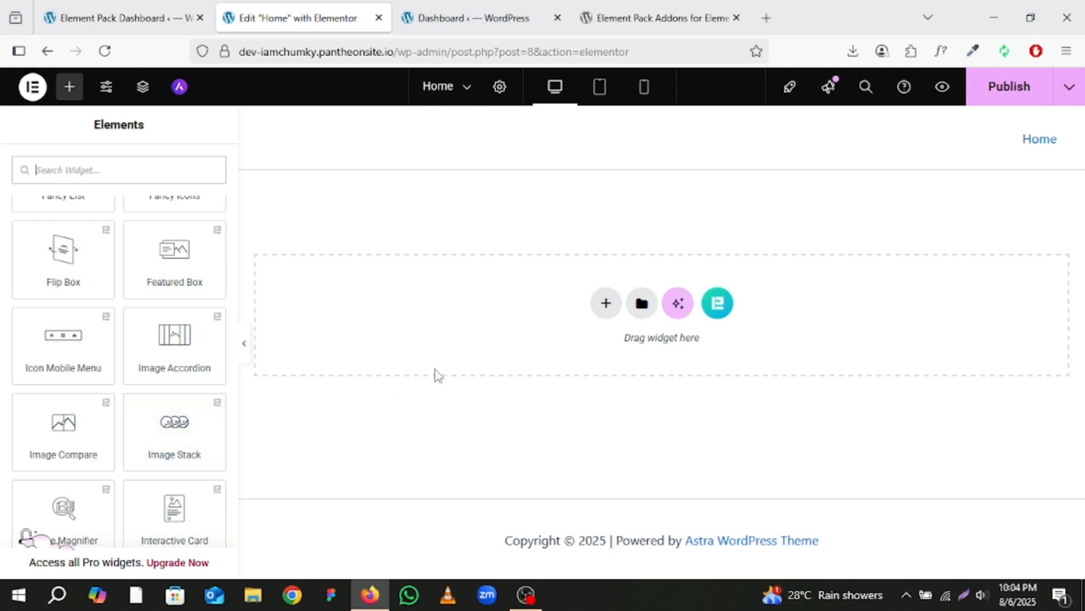
Step: Switch to the Element Pack plugin page on WordPress.org and examine its banner and description
click(635, 18)
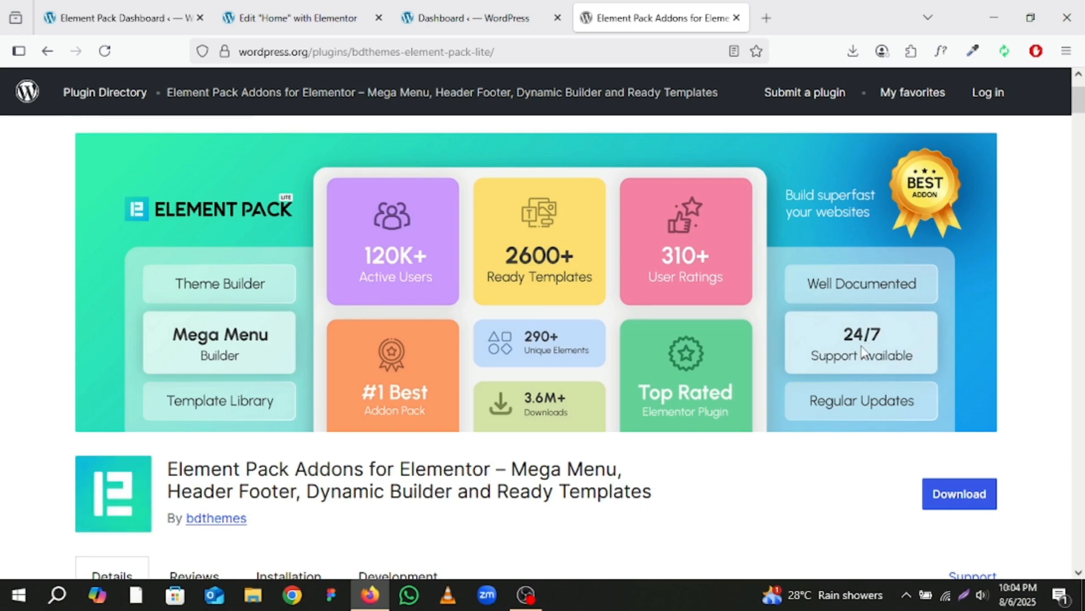
scroll(865, 345, up, 2)
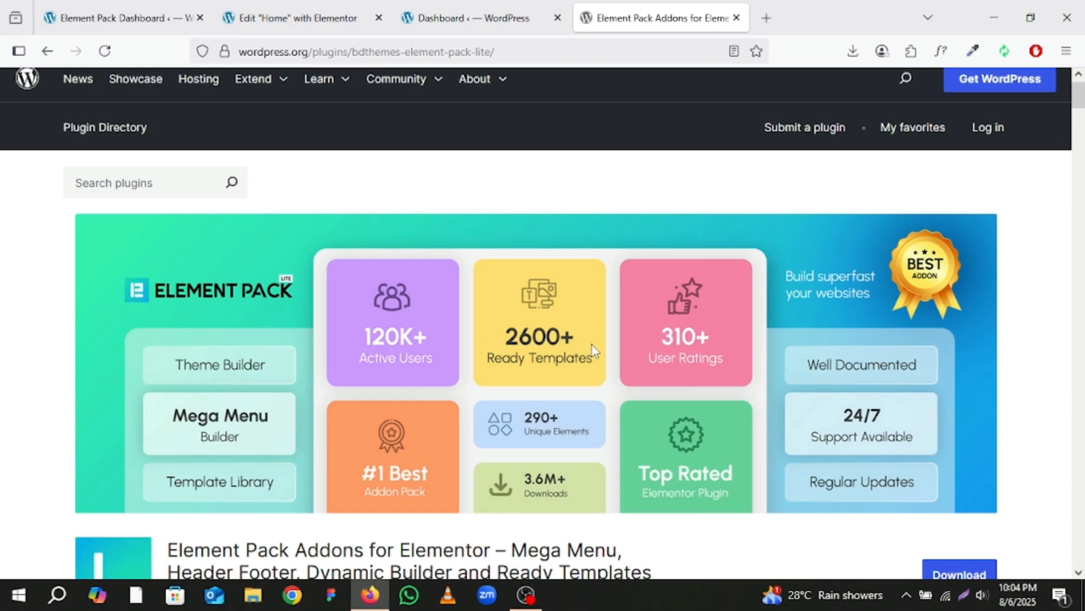
scroll(592, 344, down, 2)
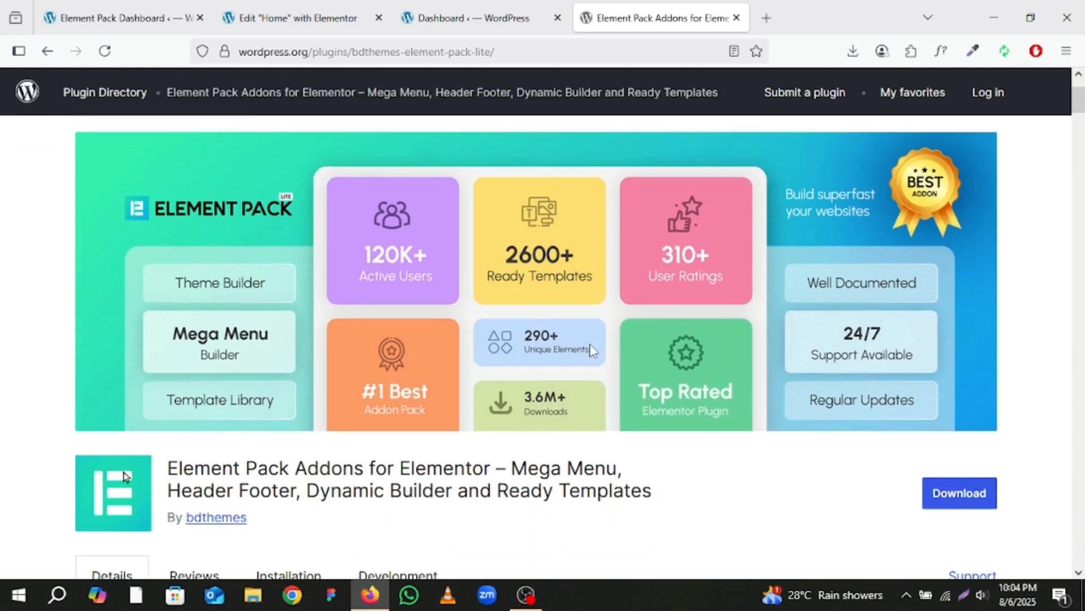
scroll(592, 351, down, 7)
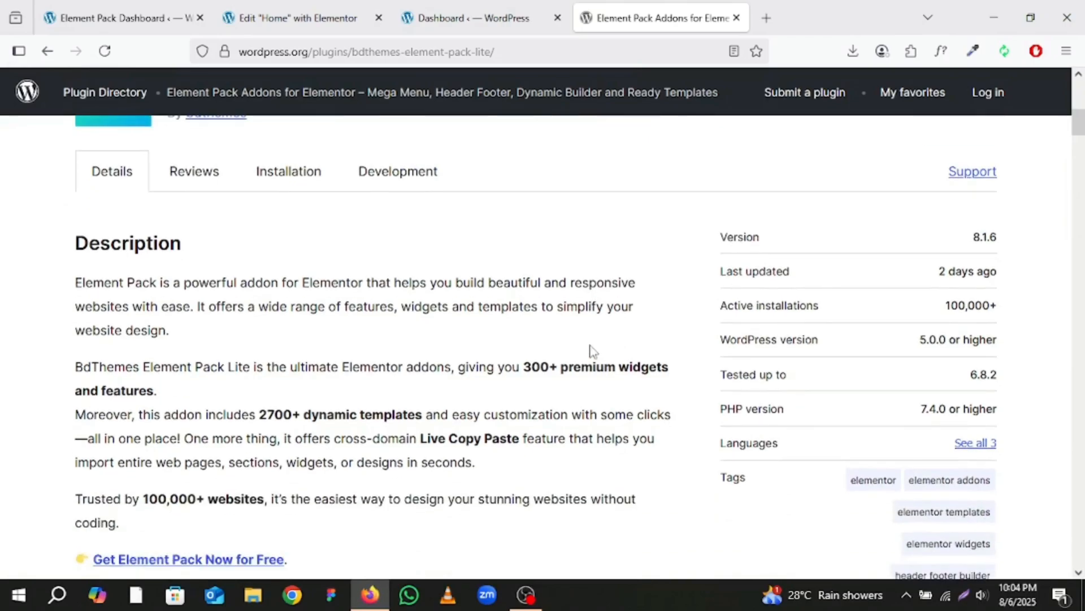